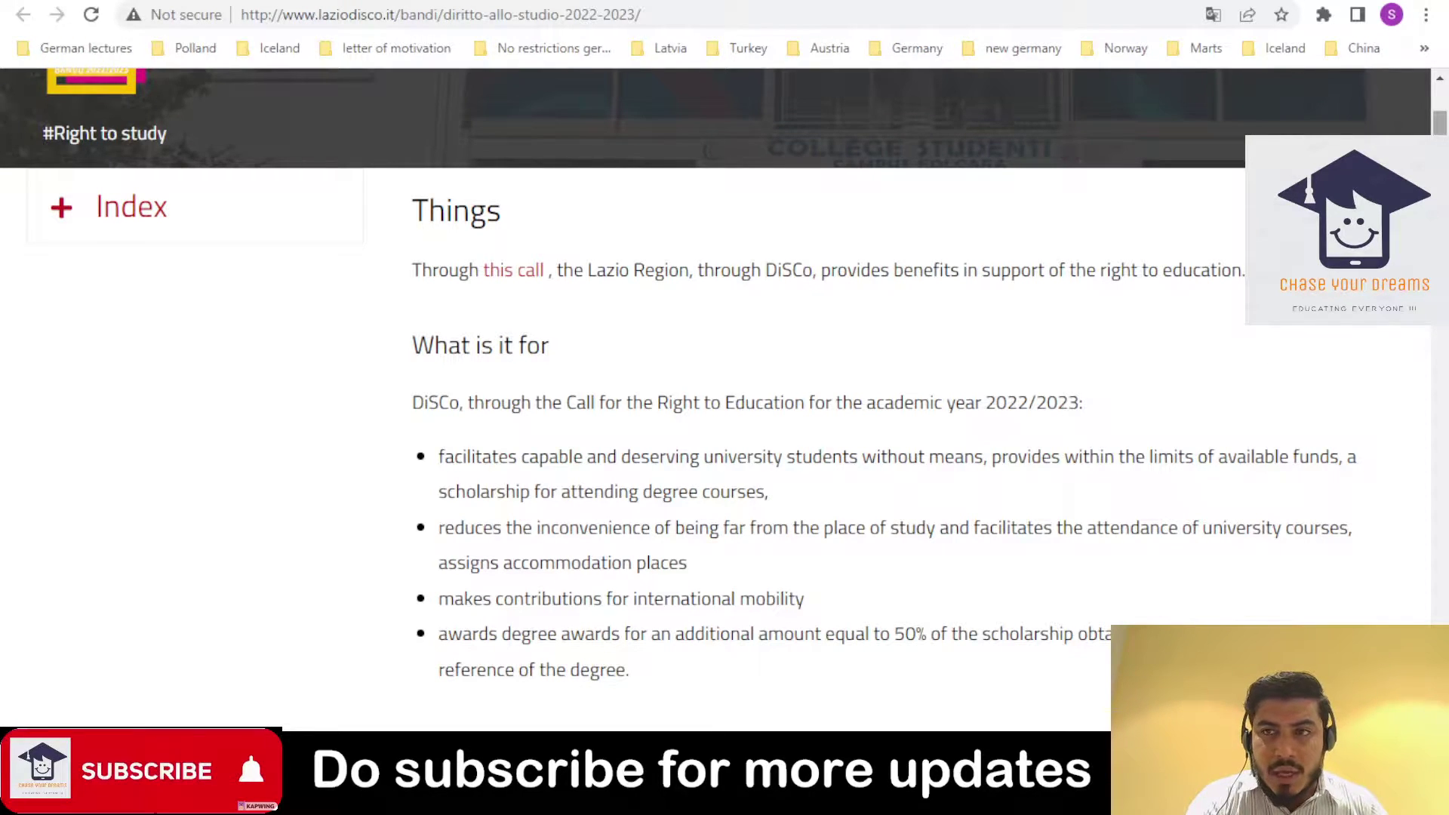
- Scroll the call page past 'Who is it for?' to the Online service log-in and Times and deadlines
{"action": "scroll", "coordinate": [725, 407], "scroll_direction": "down", "scroll_amount": 4}
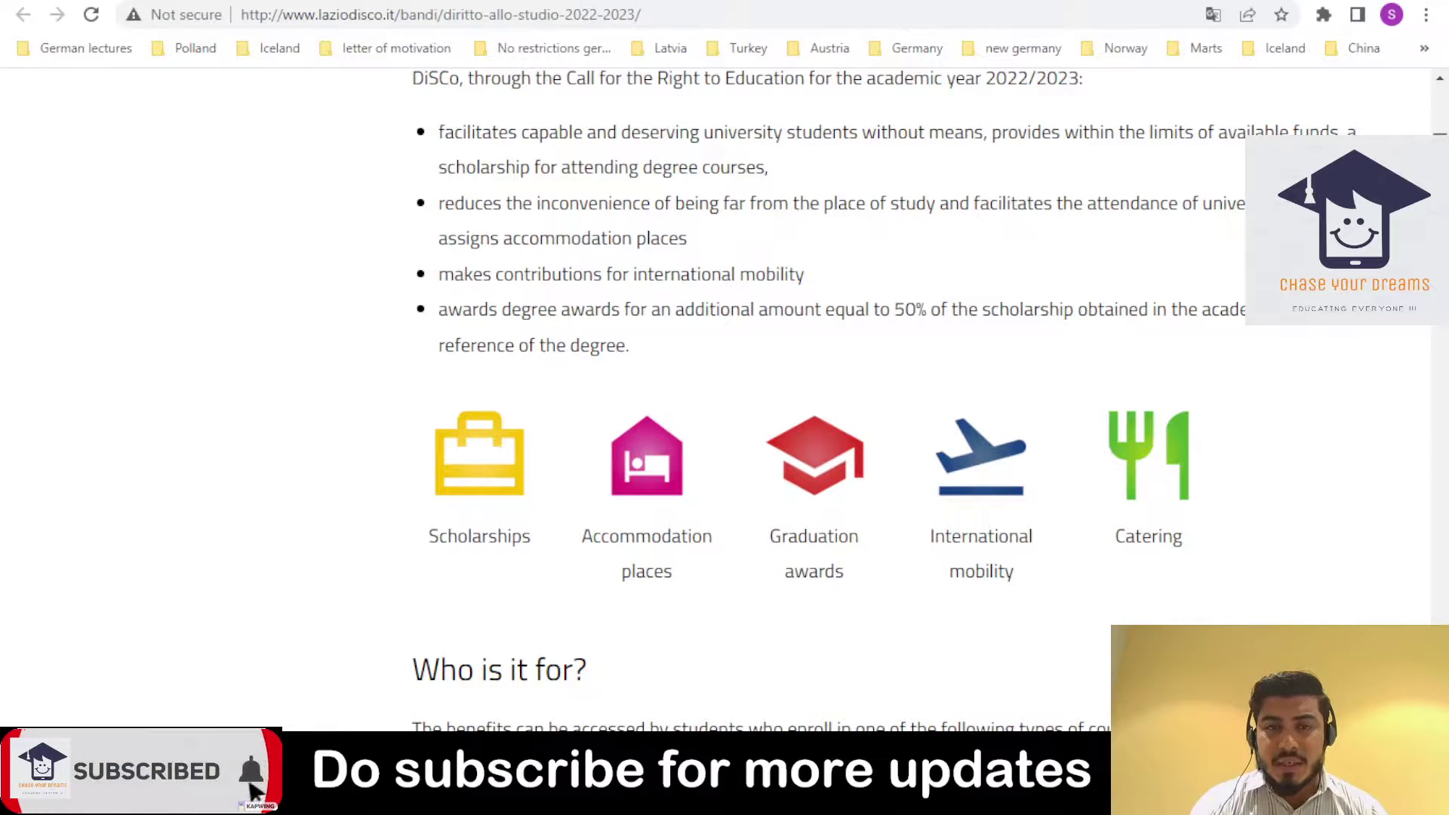
{"action": "scroll", "coordinate": [724, 415], "scroll_direction": "down", "scroll_amount": 6}
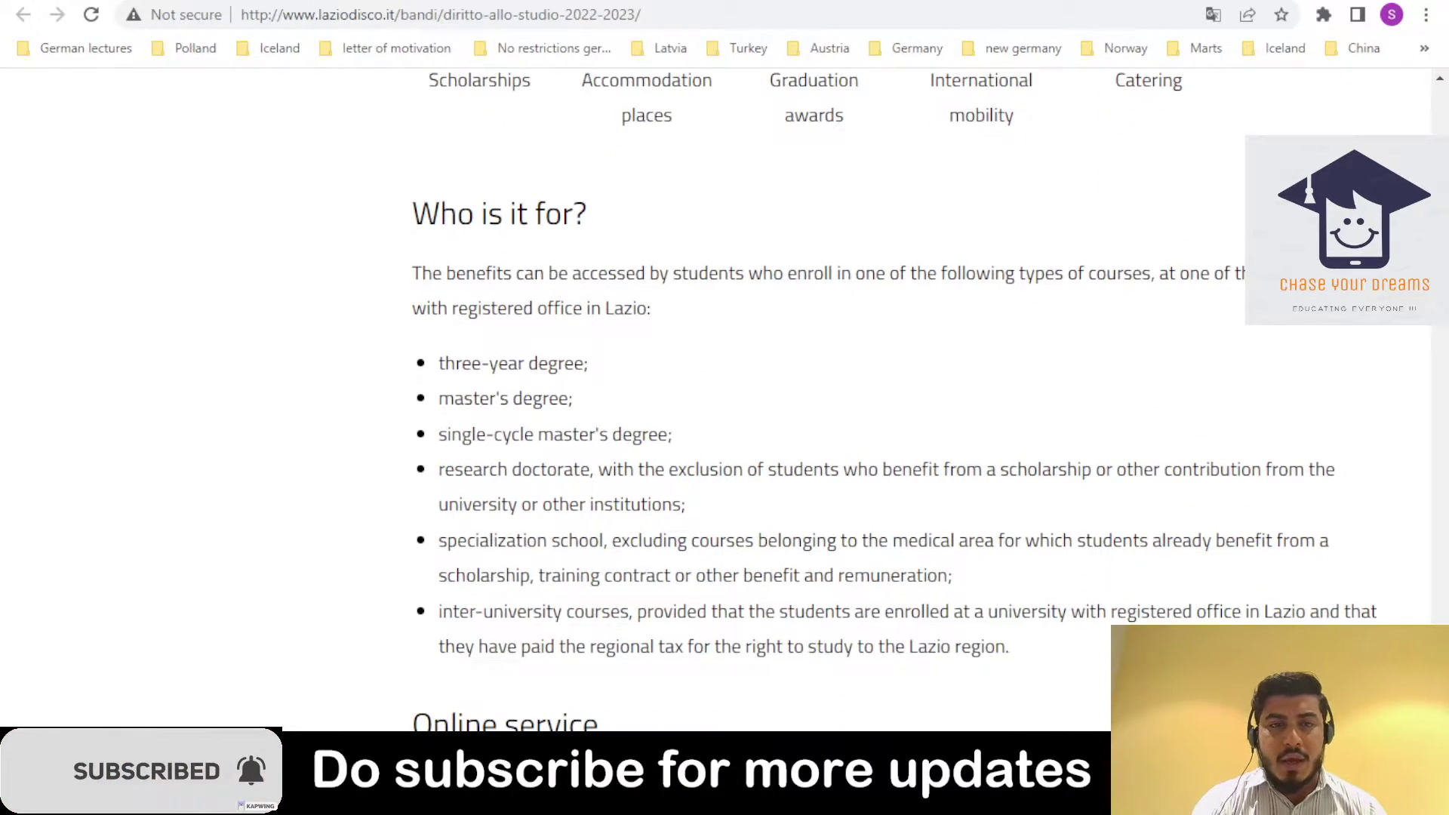
{"action": "scroll", "coordinate": [724, 415], "scroll_direction": "down", "scroll_amount": 2}
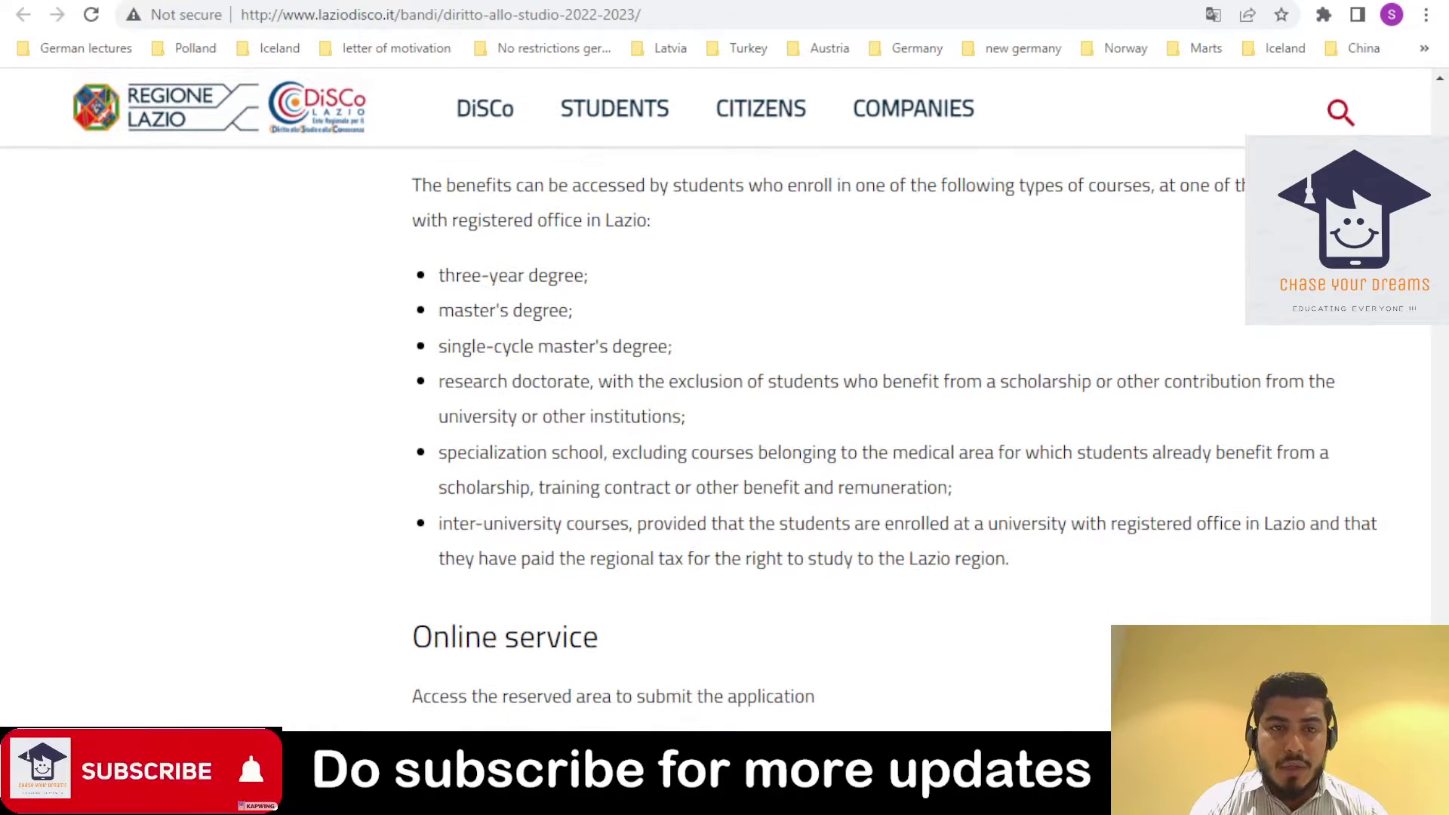
{"action": "scroll", "coordinate": [724, 415], "scroll_direction": "up", "scroll_amount": 1}
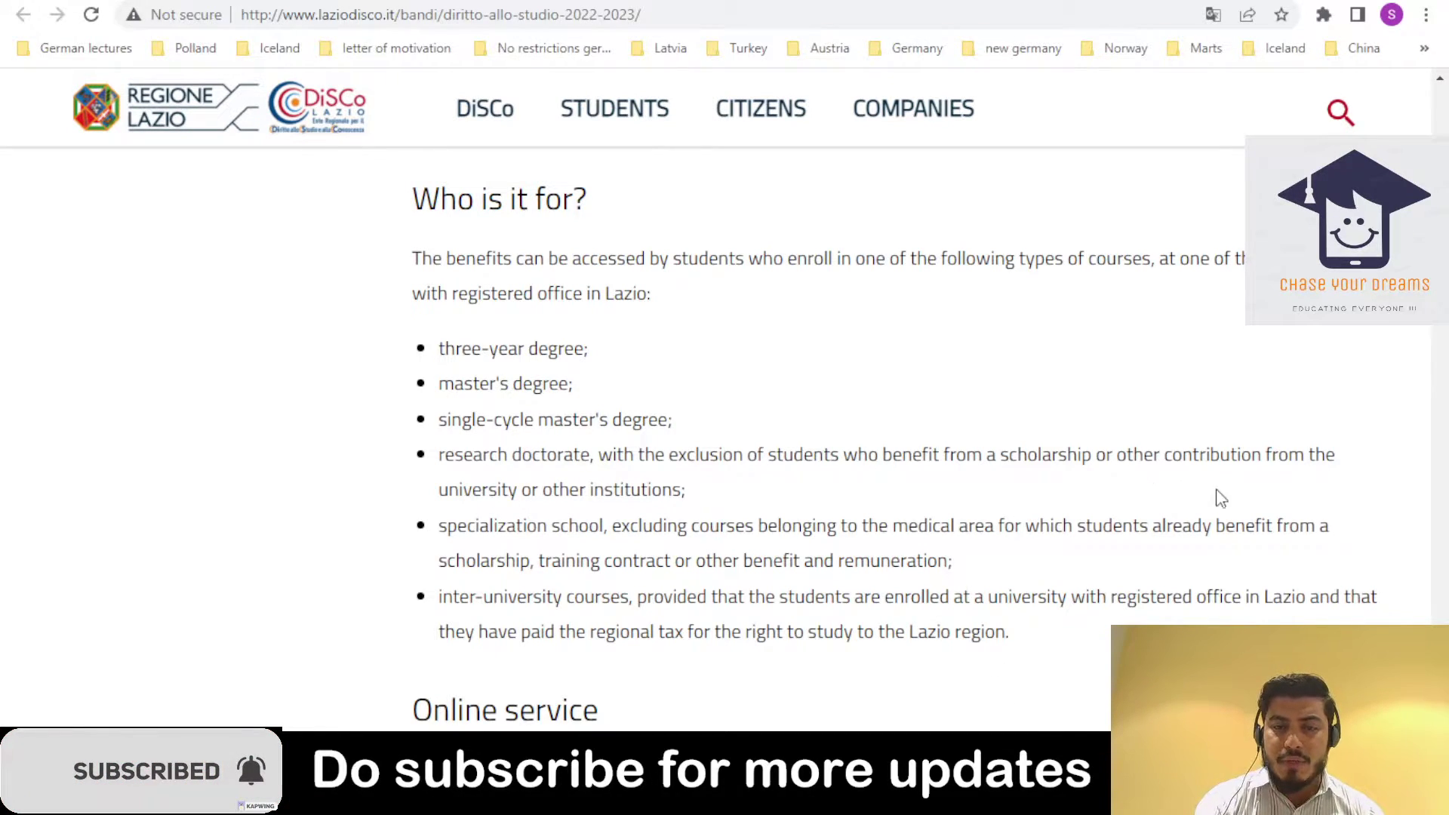
{"action": "scroll", "coordinate": [716, 399], "scroll_direction": "down", "scroll_amount": 10}
{"action": "scroll", "coordinate": [715, 398], "scroll_direction": "up", "scroll_amount": 1}
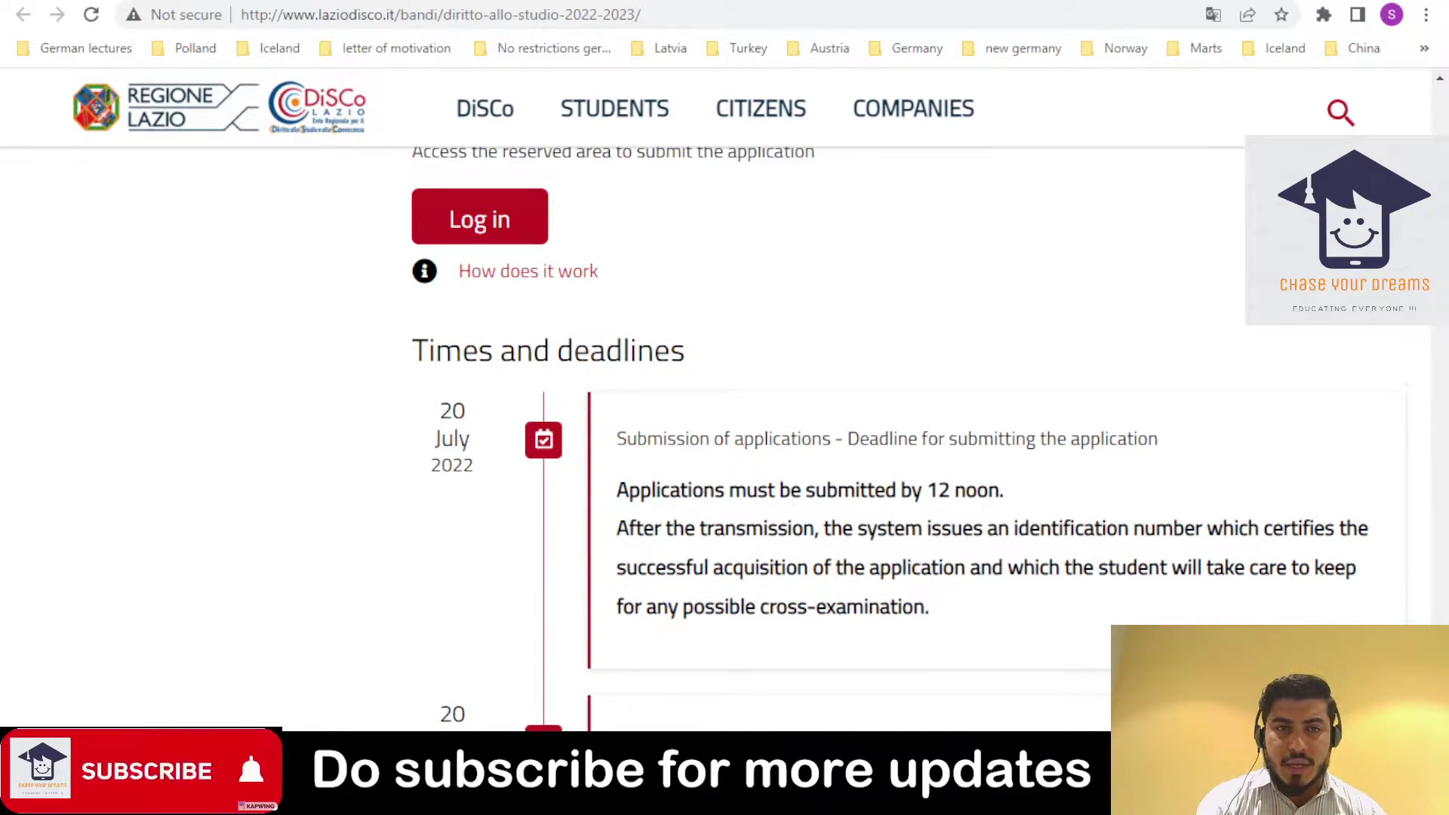
{"action": "left_click", "coordinate": [583, 259]}
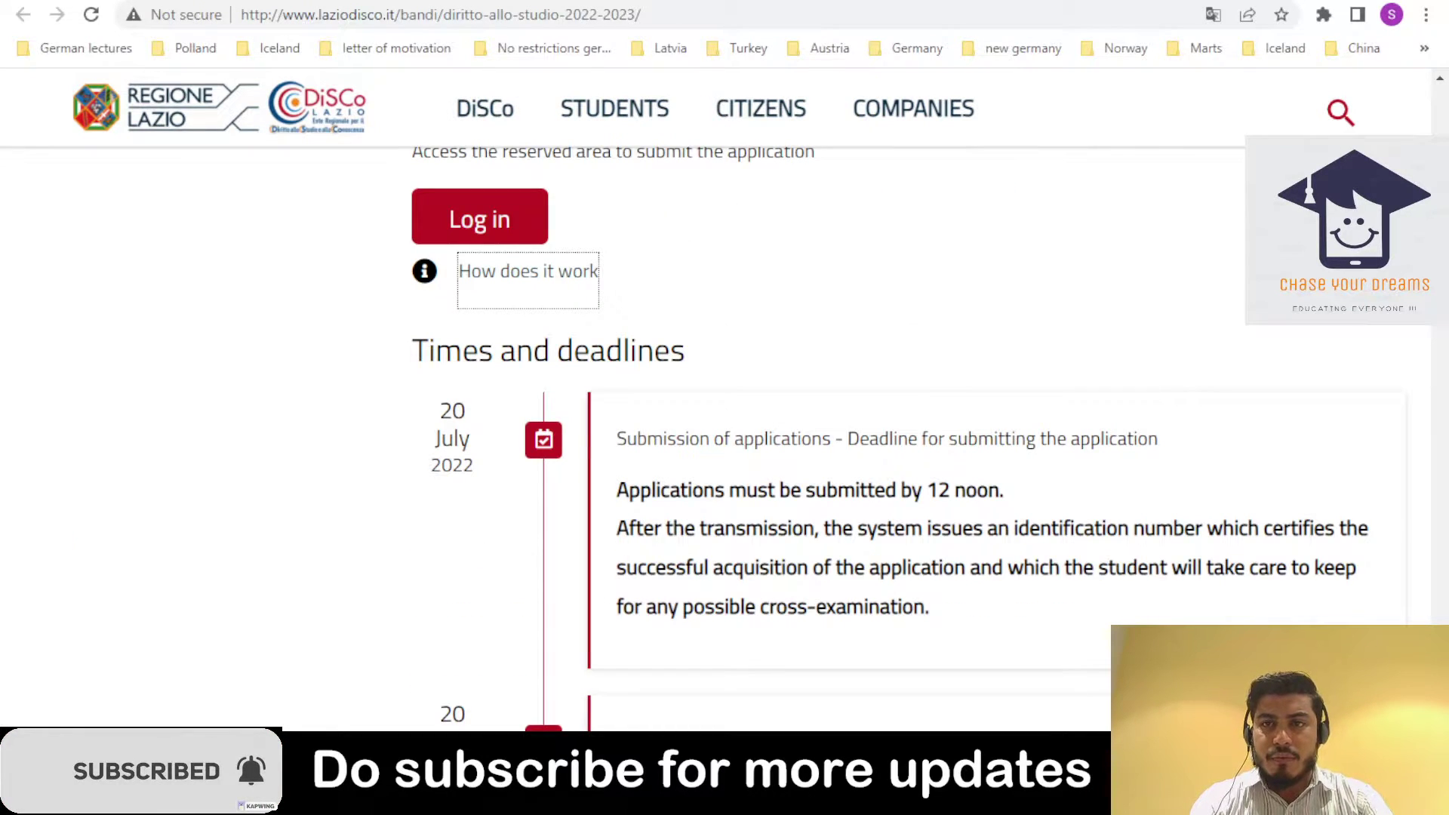
{"action": "key", "text": "ctrl+Tab"}
{"action": "mouse_move", "coordinate": [1205, 106]}
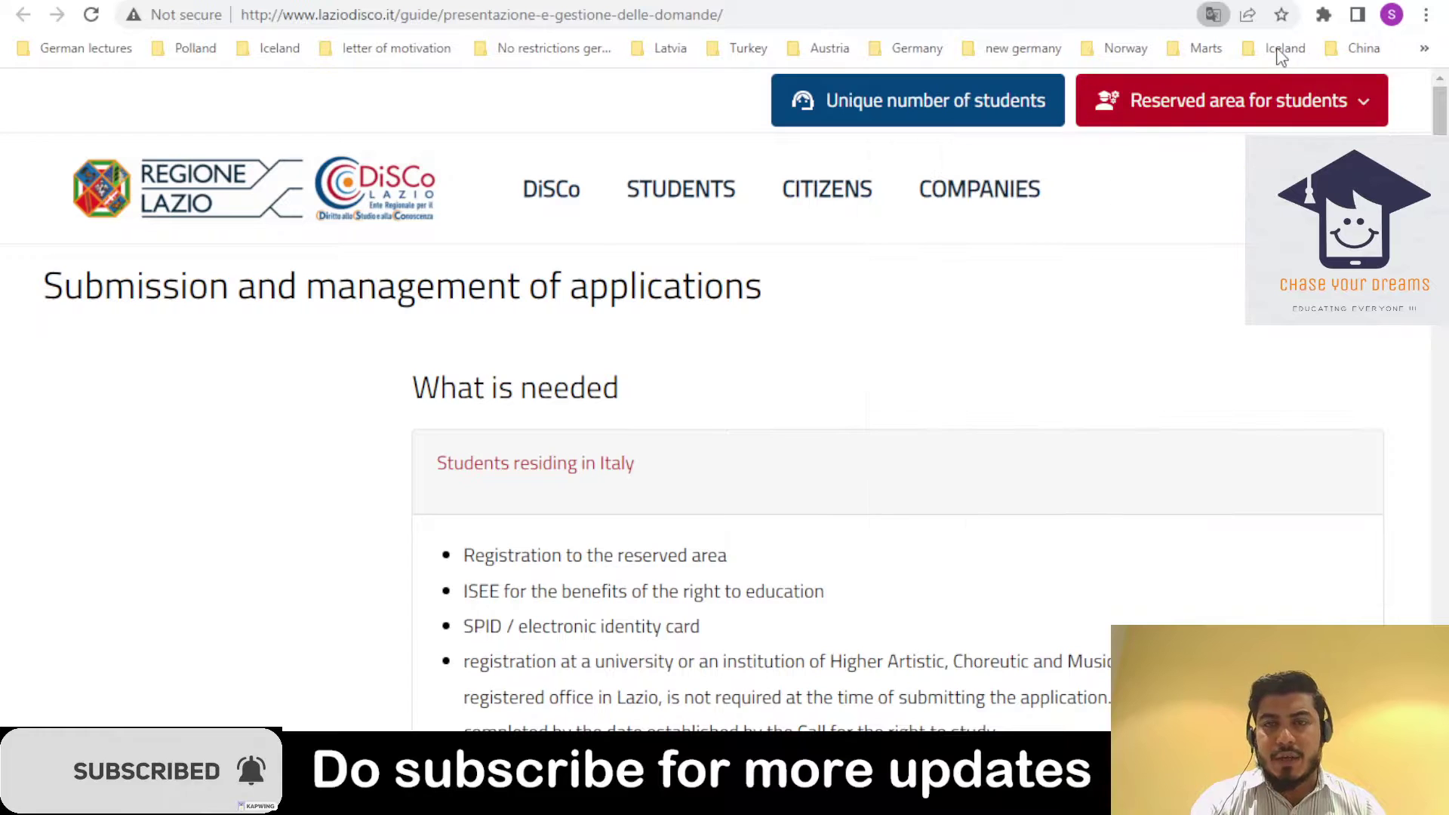
{"action": "scroll", "coordinate": [149, 806], "scroll_direction": "down", "scroll_amount": 3}
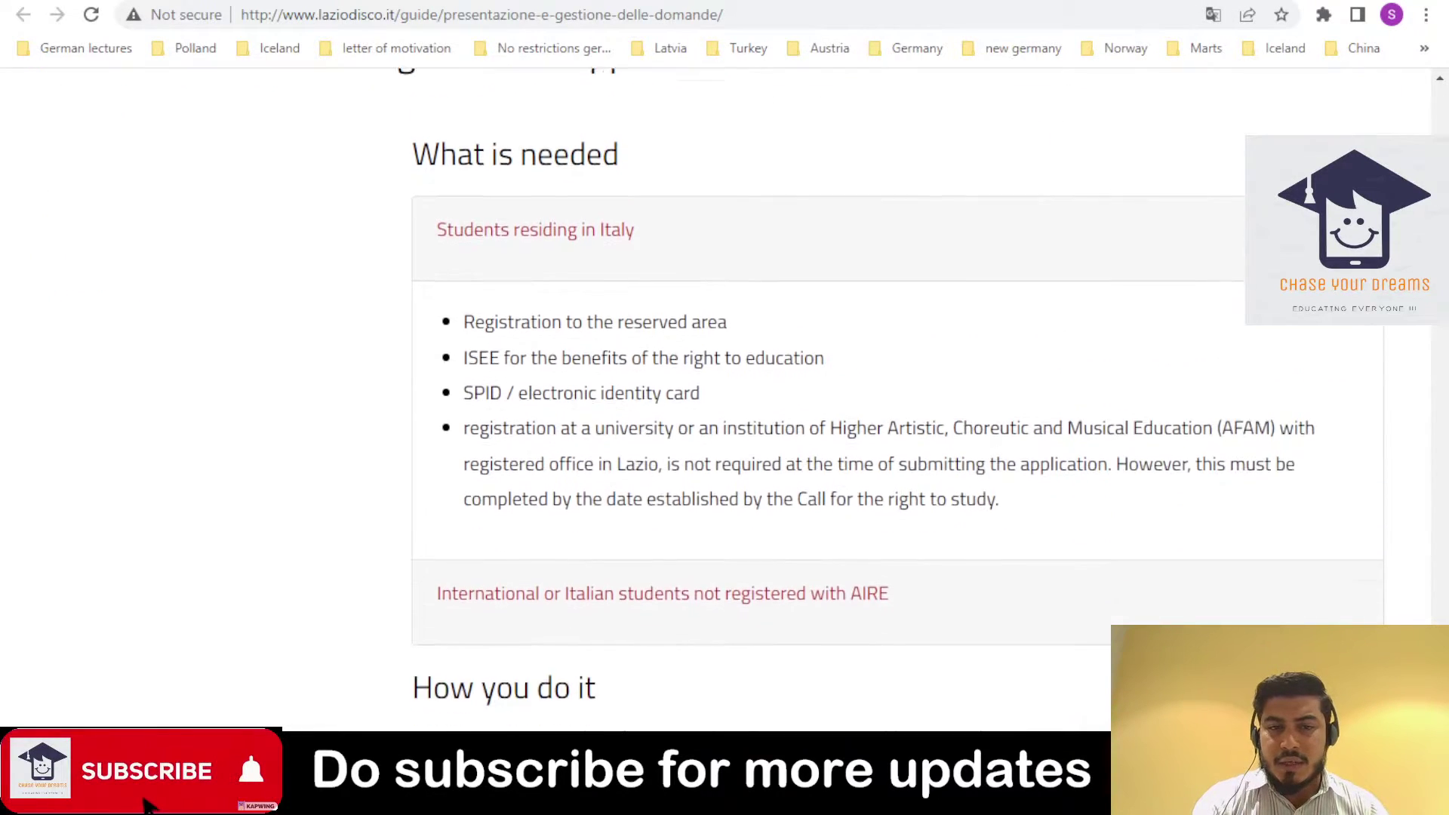
{"action": "scroll", "coordinate": [148, 806], "scroll_direction": "down", "scroll_amount": 10}
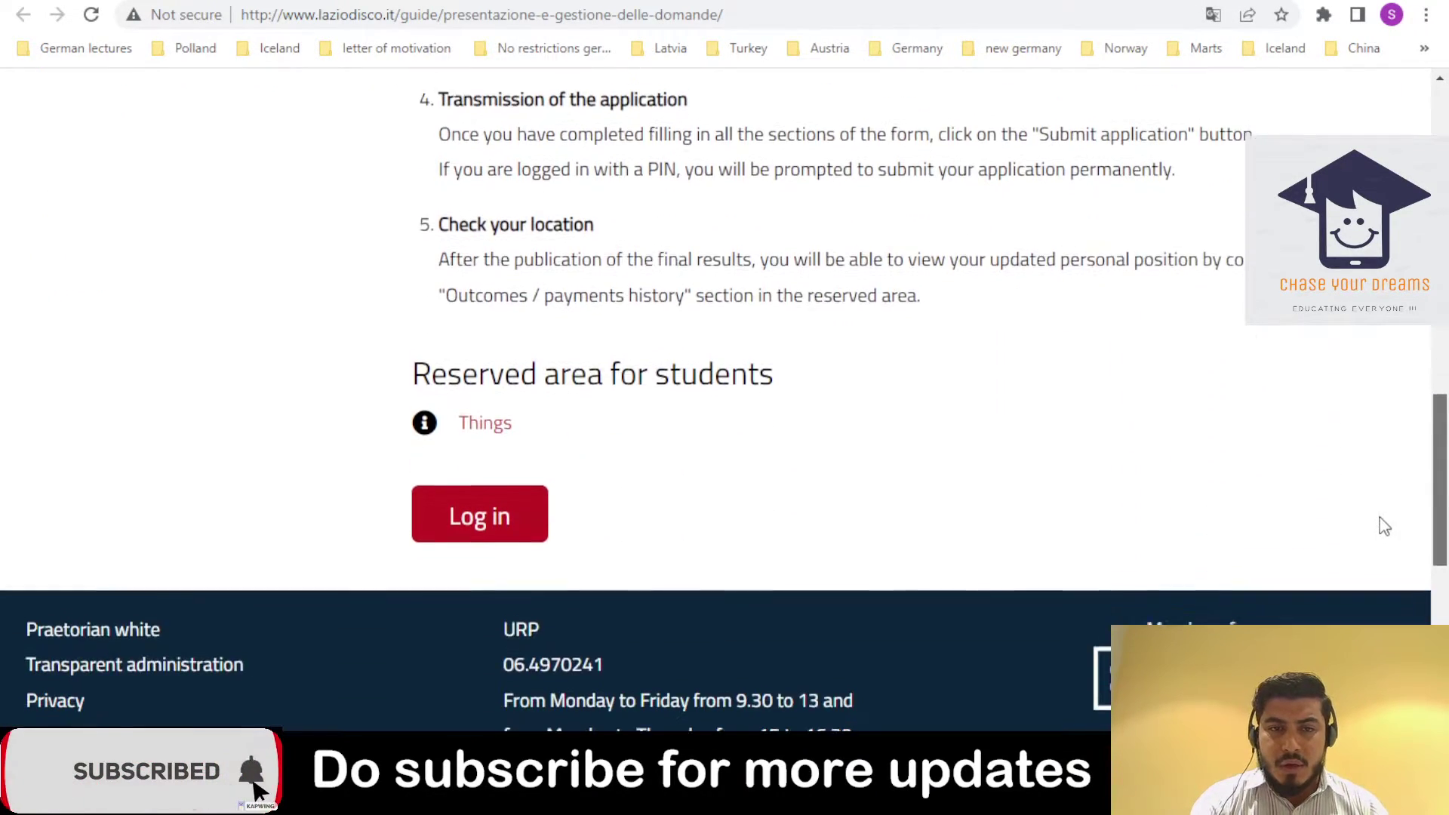
{"action": "scroll", "coordinate": [1386, 526], "scroll_direction": "up", "scroll_amount": 1}
{"action": "key", "text": "alt+Left"}
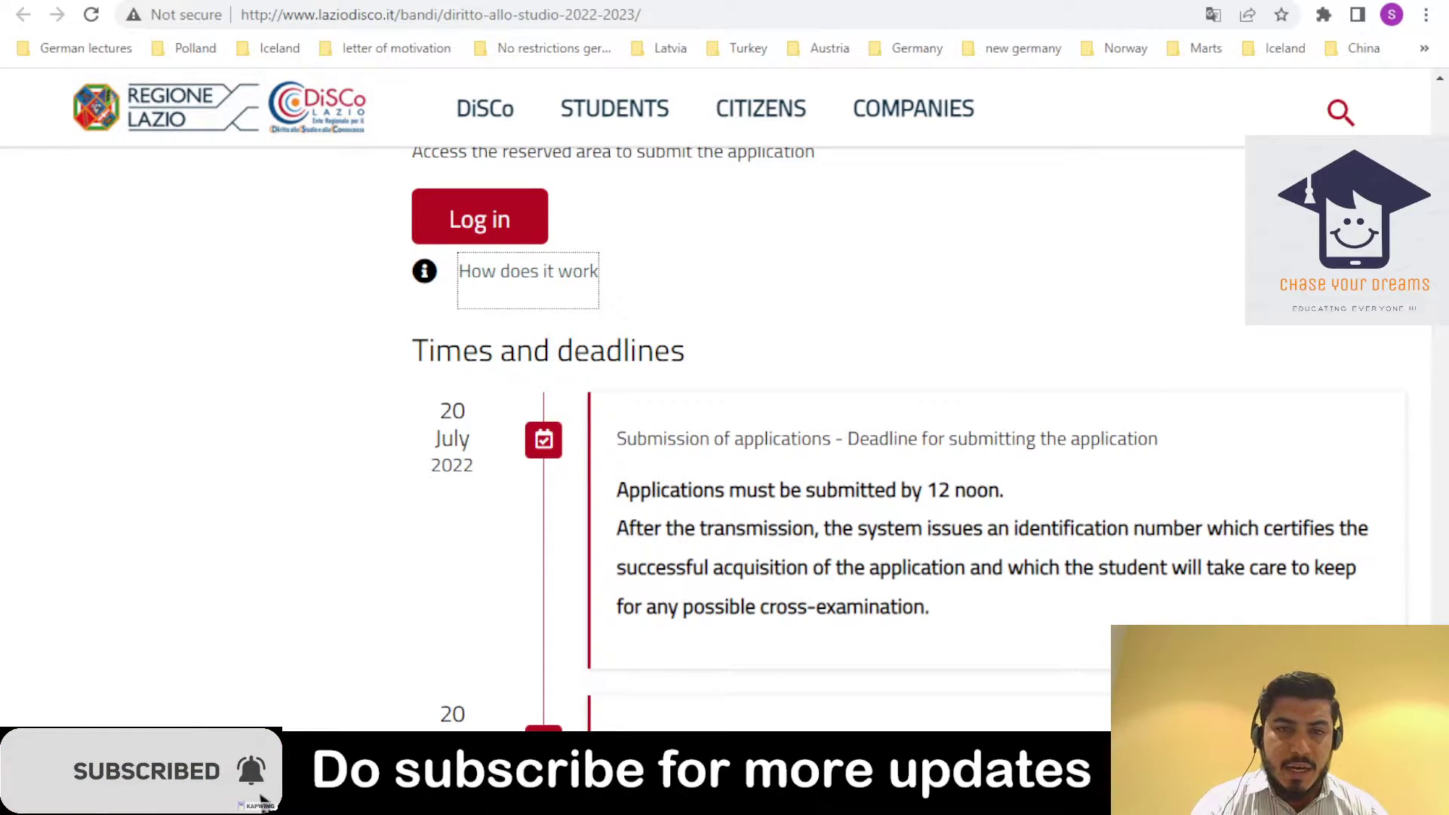
- Scroll the call page down through the deadlines and FAQ sections
{"action": "scroll", "coordinate": [905, 393], "scroll_direction": "down", "scroll_amount": 1}
{"action": "scroll", "coordinate": [724, 399], "scroll_direction": "down", "scroll_amount": 3}
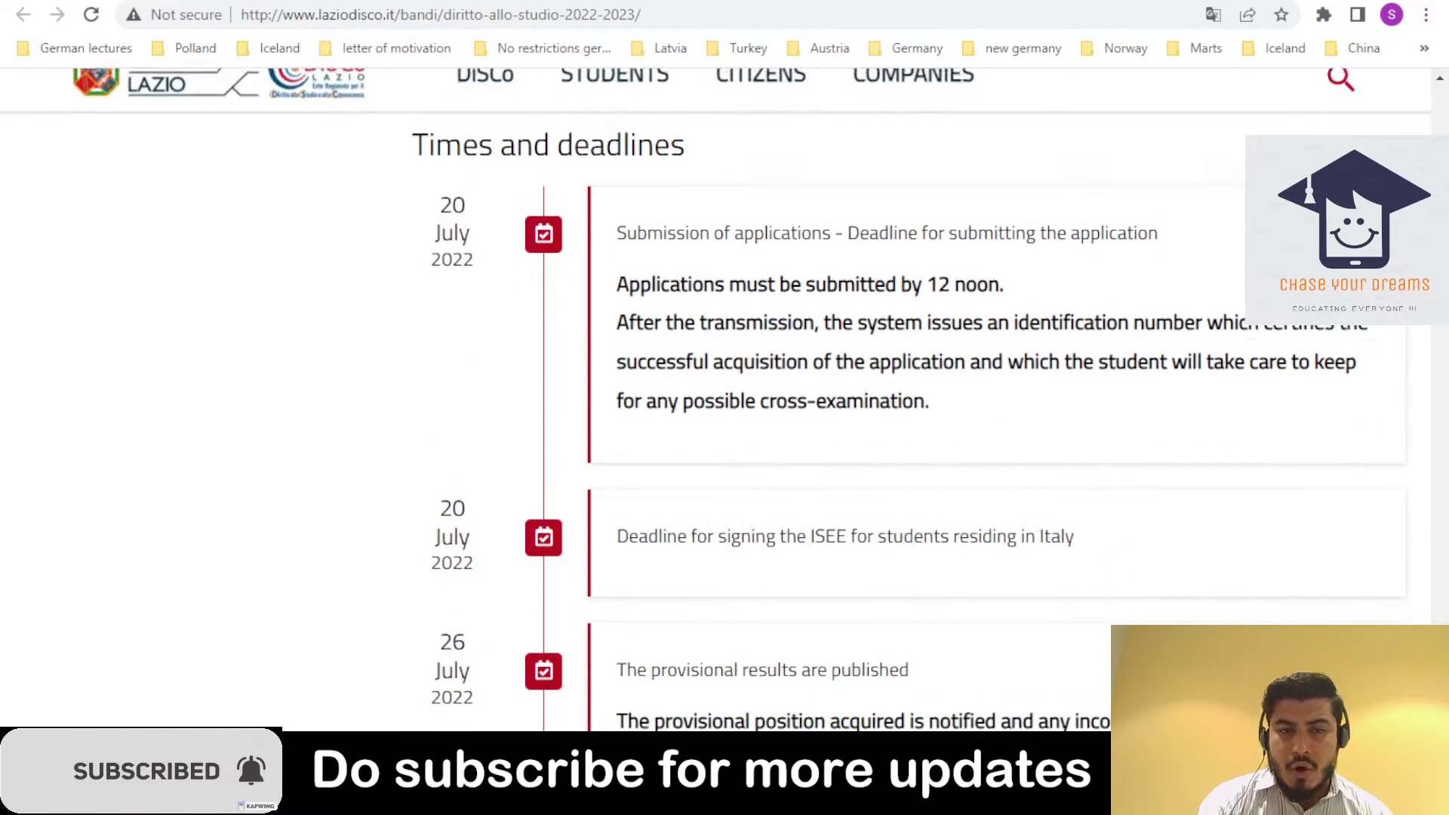
{"action": "scroll", "coordinate": [905, 392], "scroll_direction": "down", "scroll_amount": 1}
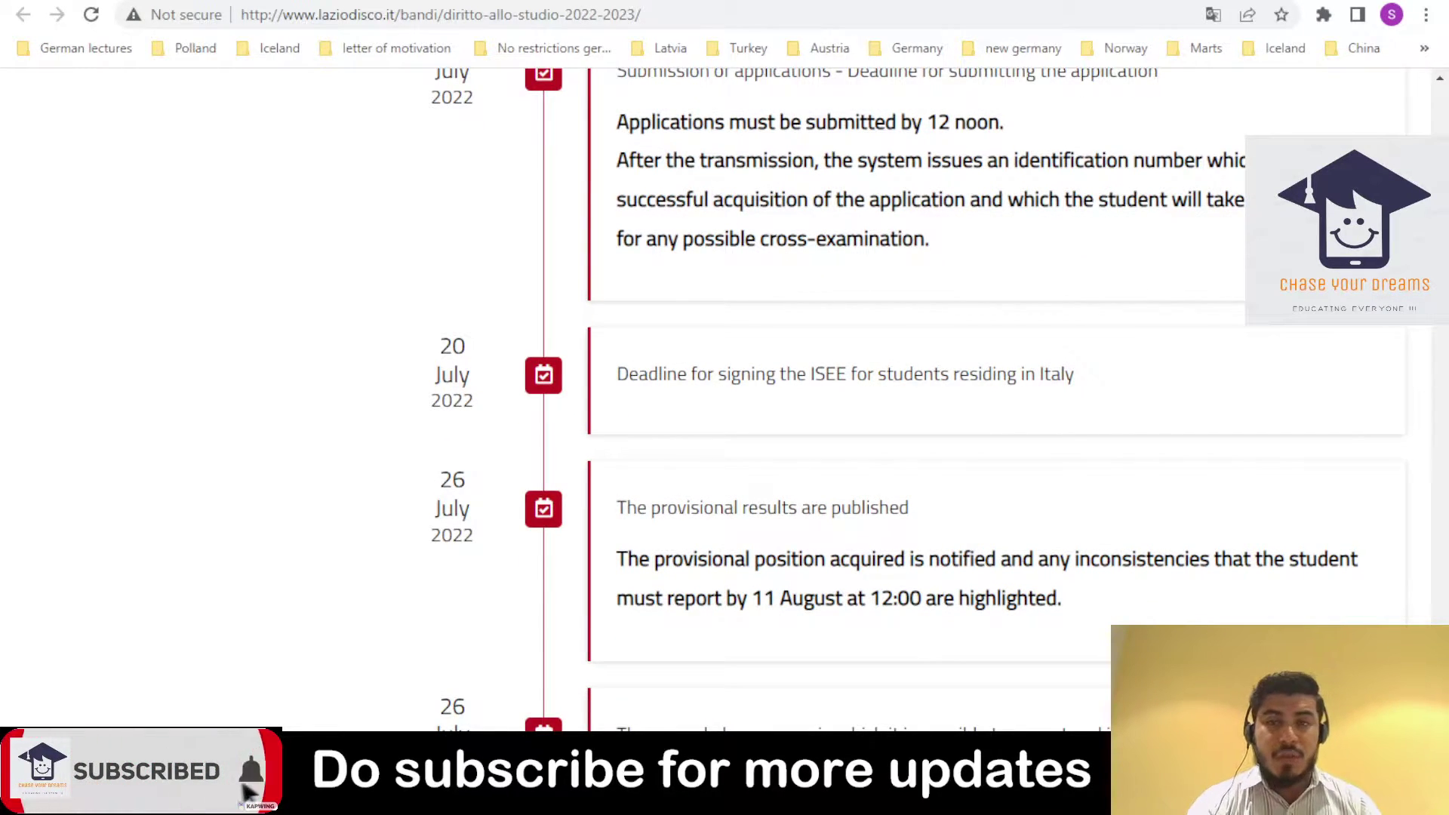
{"action": "scroll", "coordinate": [724, 399], "scroll_direction": "down", "scroll_amount": 1}
{"action": "scroll", "coordinate": [820, 398], "scroll_direction": "down", "scroll_amount": 5}
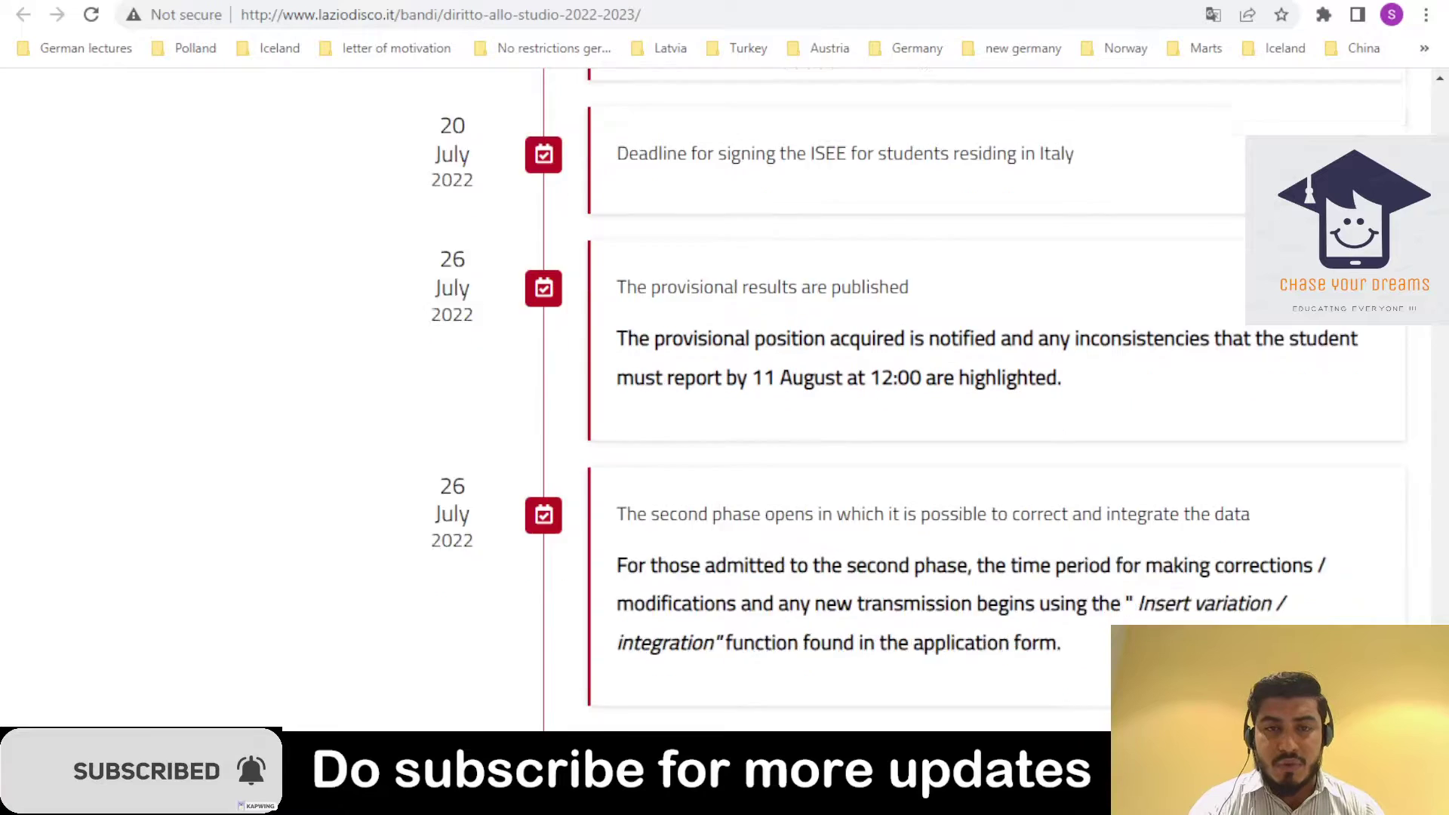
{"action": "scroll", "coordinate": [1401, 394], "scroll_direction": "down", "scroll_amount": 14}
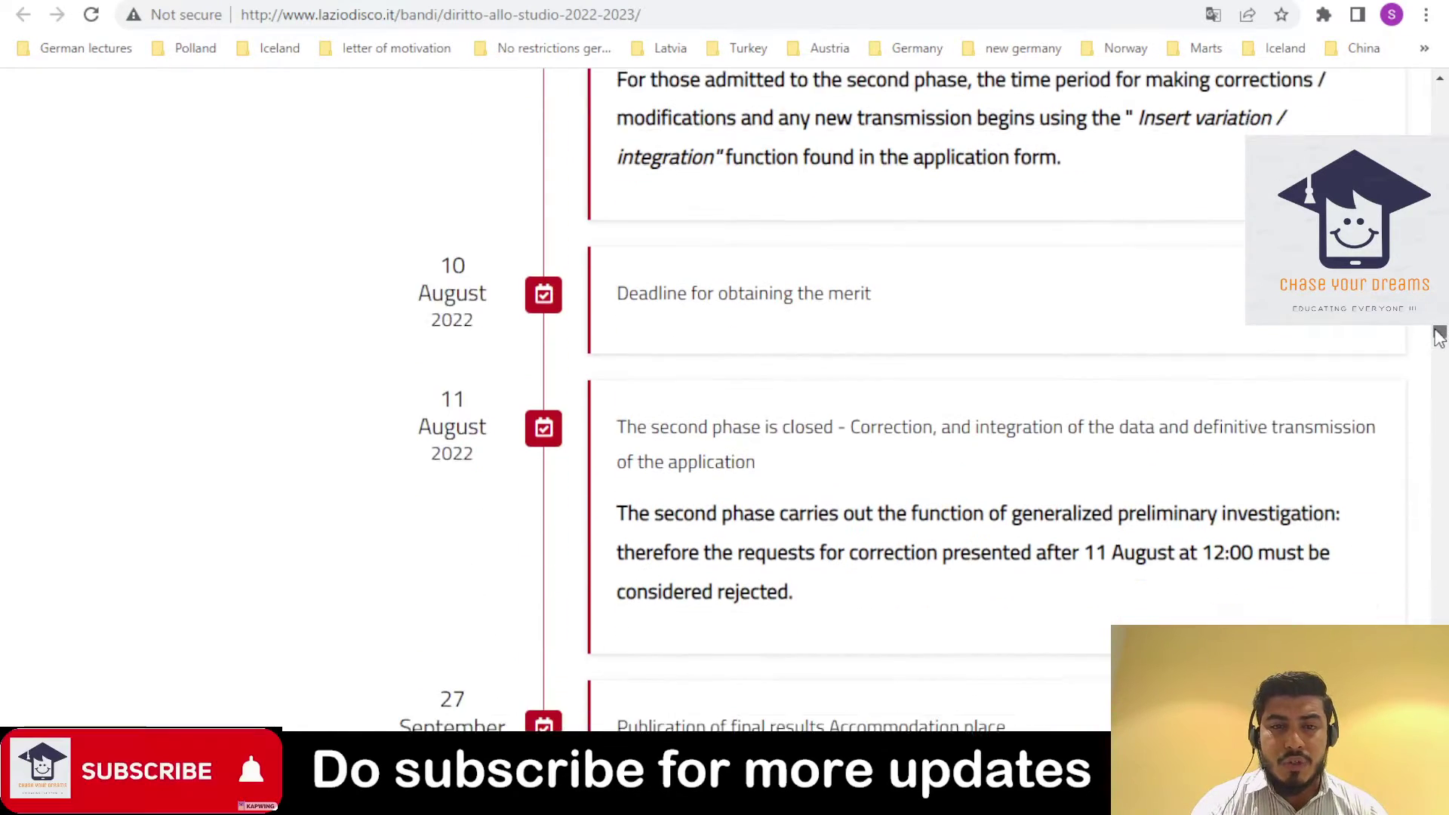
{"action": "scroll", "coordinate": [1401, 394], "scroll_direction": "down", "scroll_amount": 6}
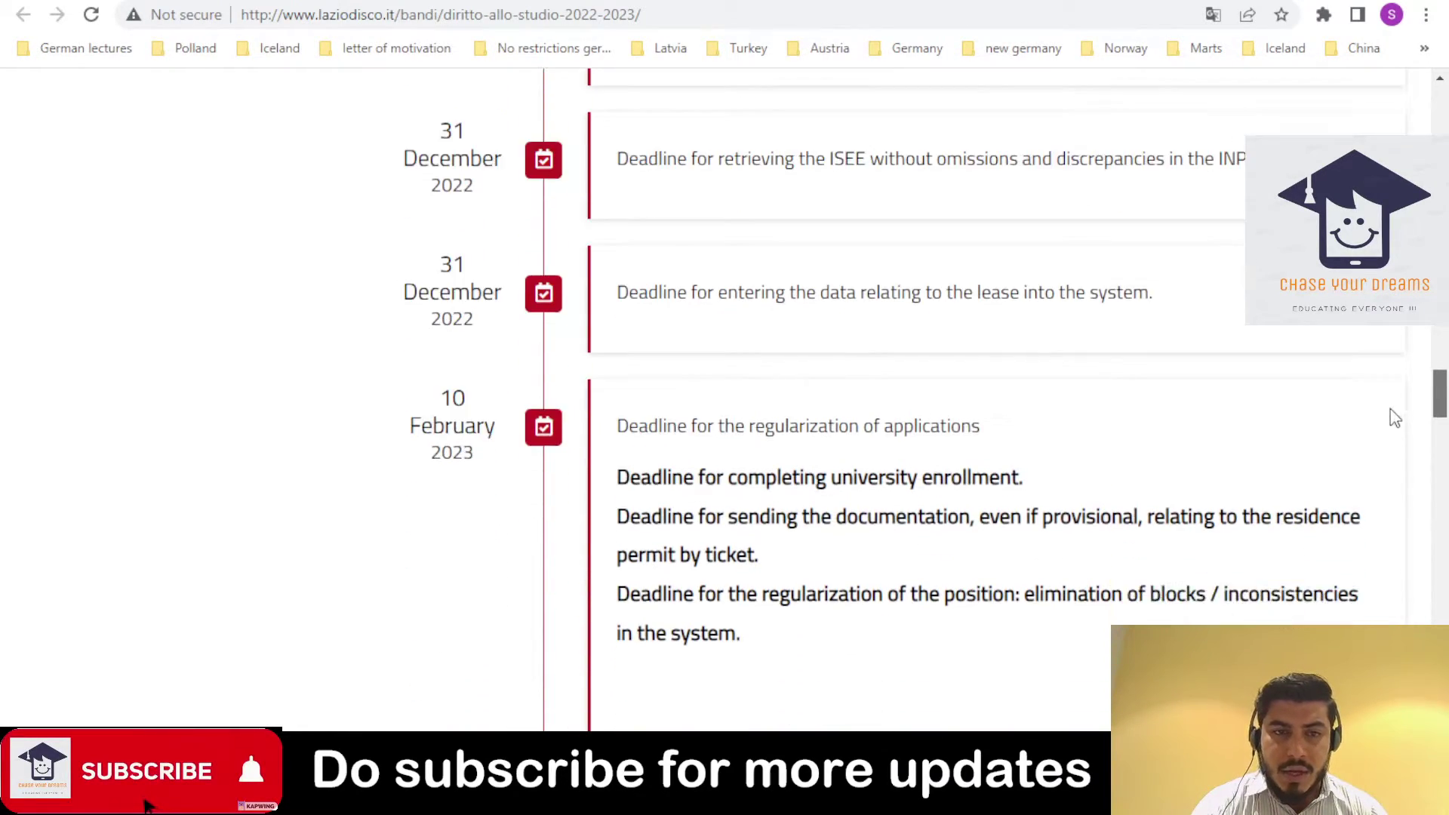
- Continue past Contact and assistance to the footer, then return to the page top with Home
{"action": "scroll", "coordinate": [1388, 434], "scroll_direction": "down", "scroll_amount": 1}
{"action": "scroll", "coordinate": [1388, 441], "scroll_direction": "down", "scroll_amount": 4}
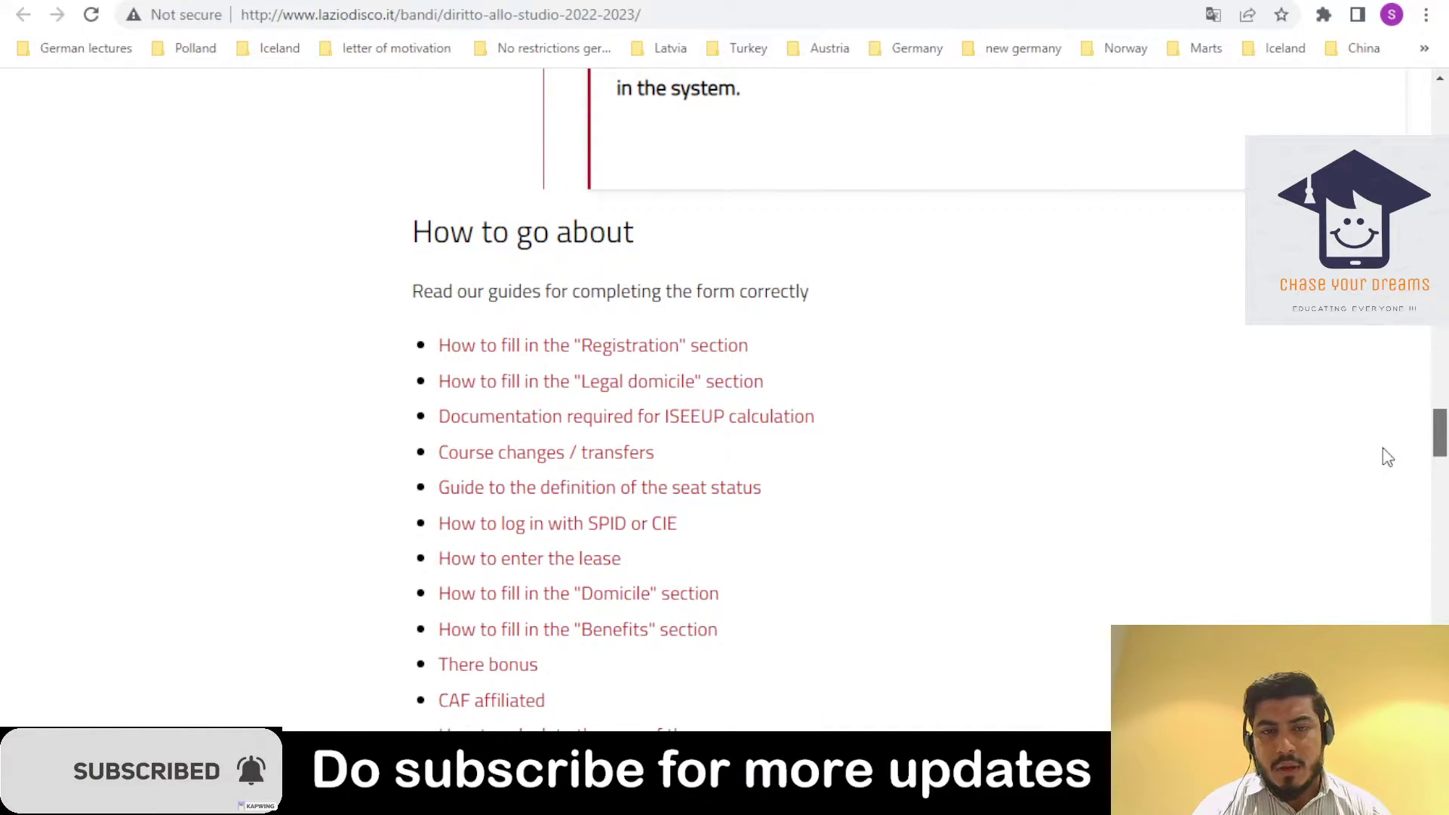
{"action": "scroll", "coordinate": [1387, 456], "scroll_direction": "down", "scroll_amount": 4}
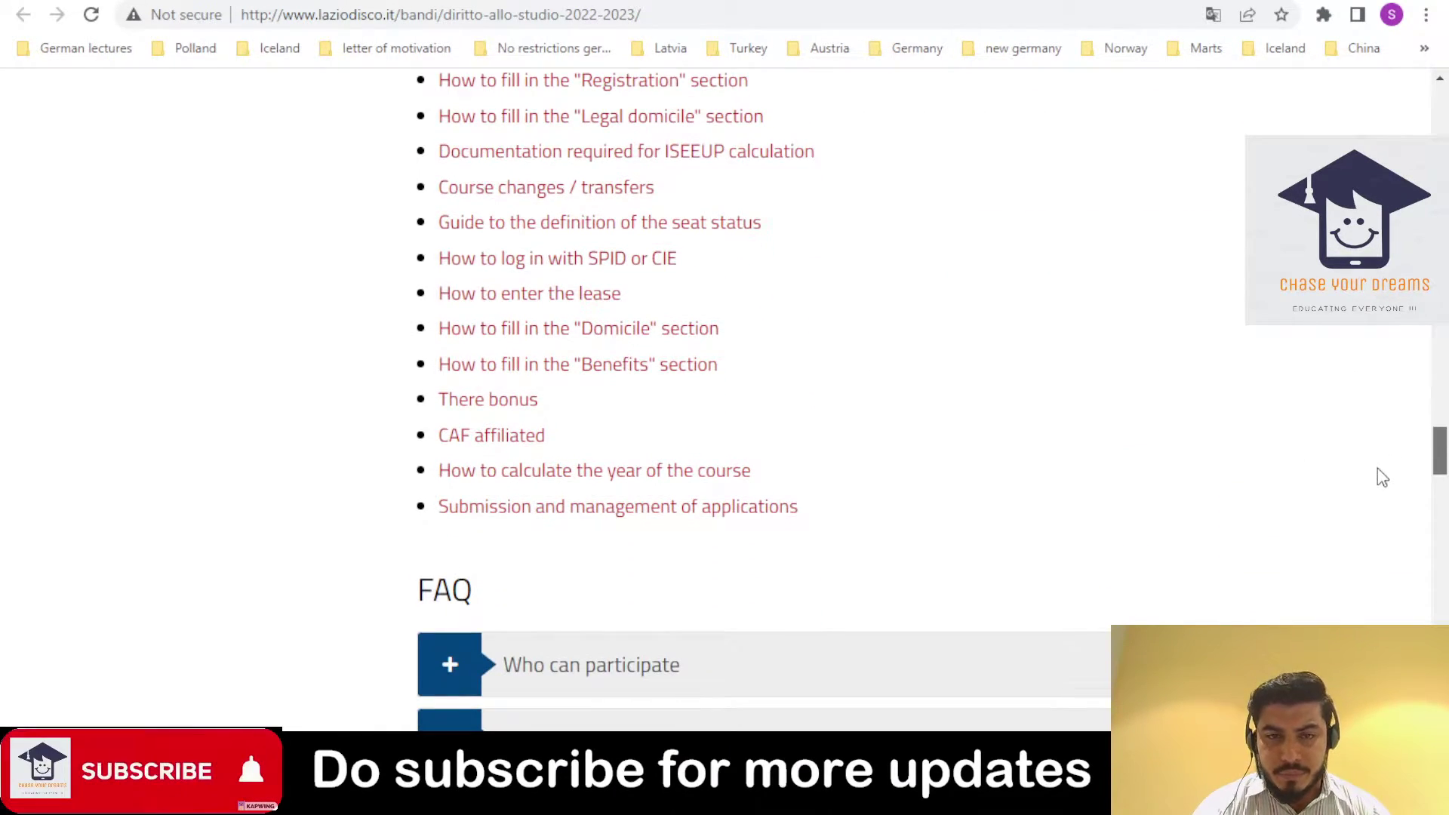
{"action": "scroll", "coordinate": [1383, 483], "scroll_direction": "down", "scroll_amount": 12}
{"action": "scroll", "coordinate": [1388, 506], "scroll_direction": "up", "scroll_amount": 5}
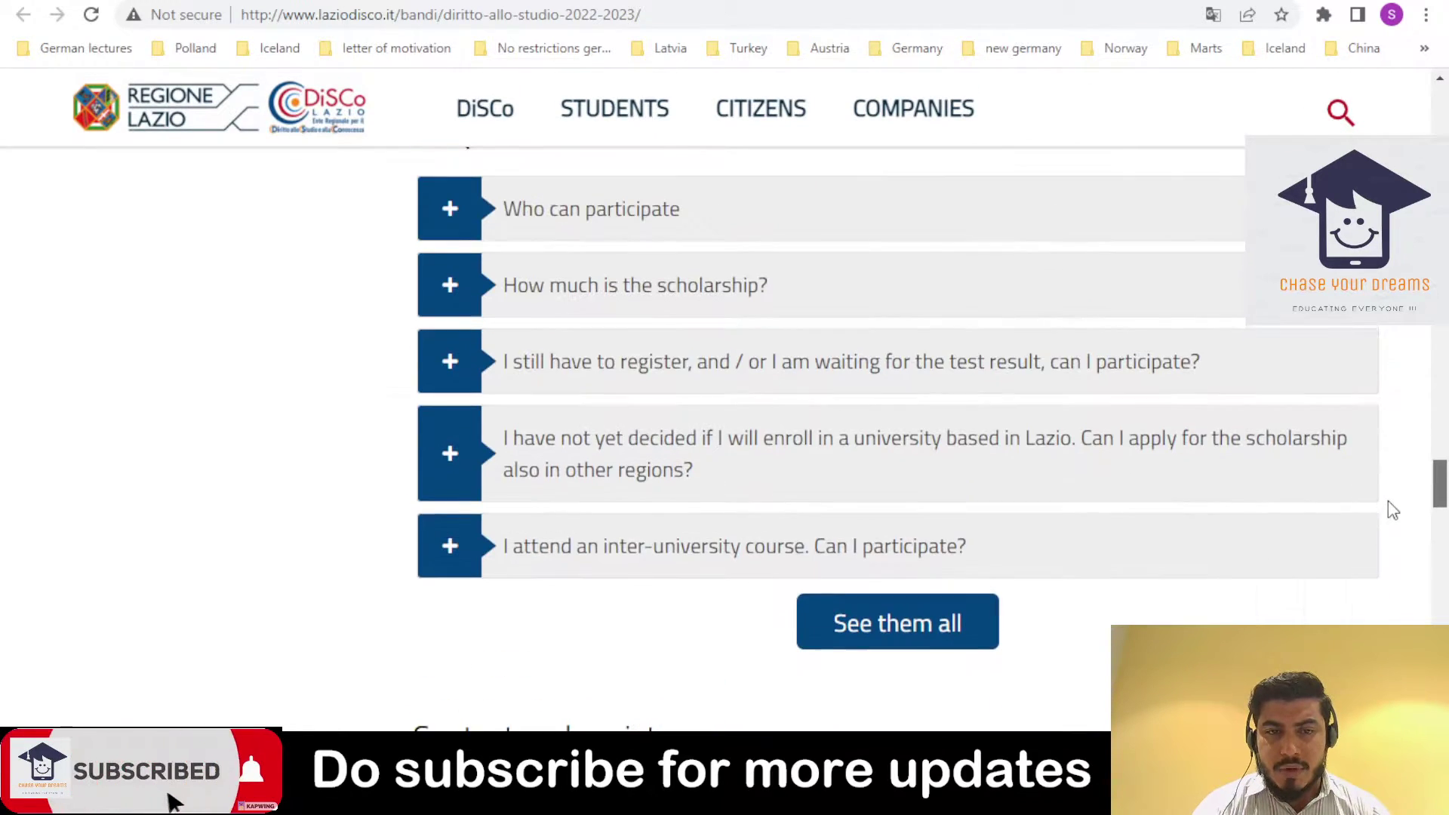
{"action": "scroll", "coordinate": [1388, 529], "scroll_direction": "down", "scroll_amount": 7}
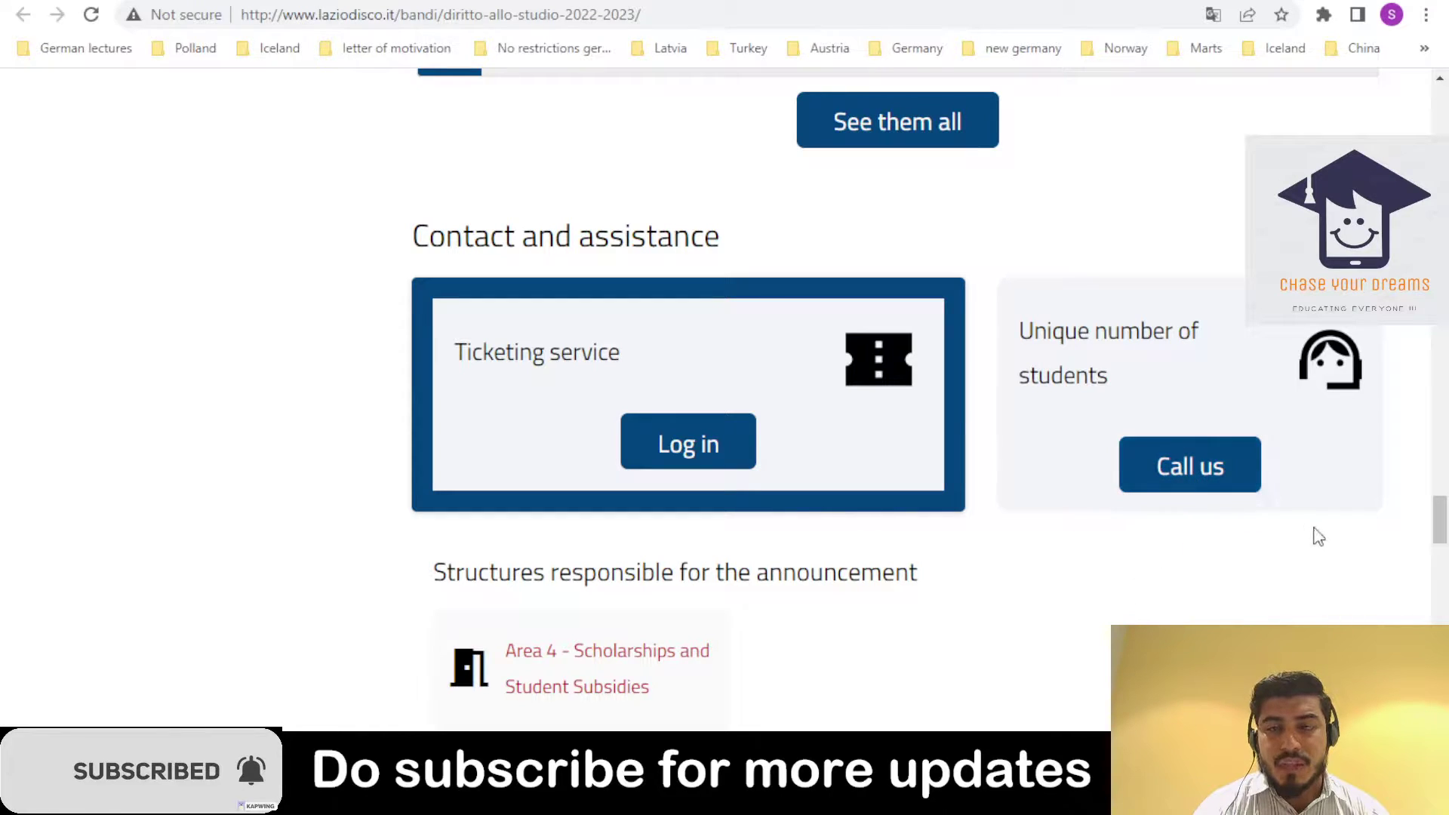
{"action": "left_click_drag", "start_coordinate": [1443, 535], "coordinate": [1412, 680]}
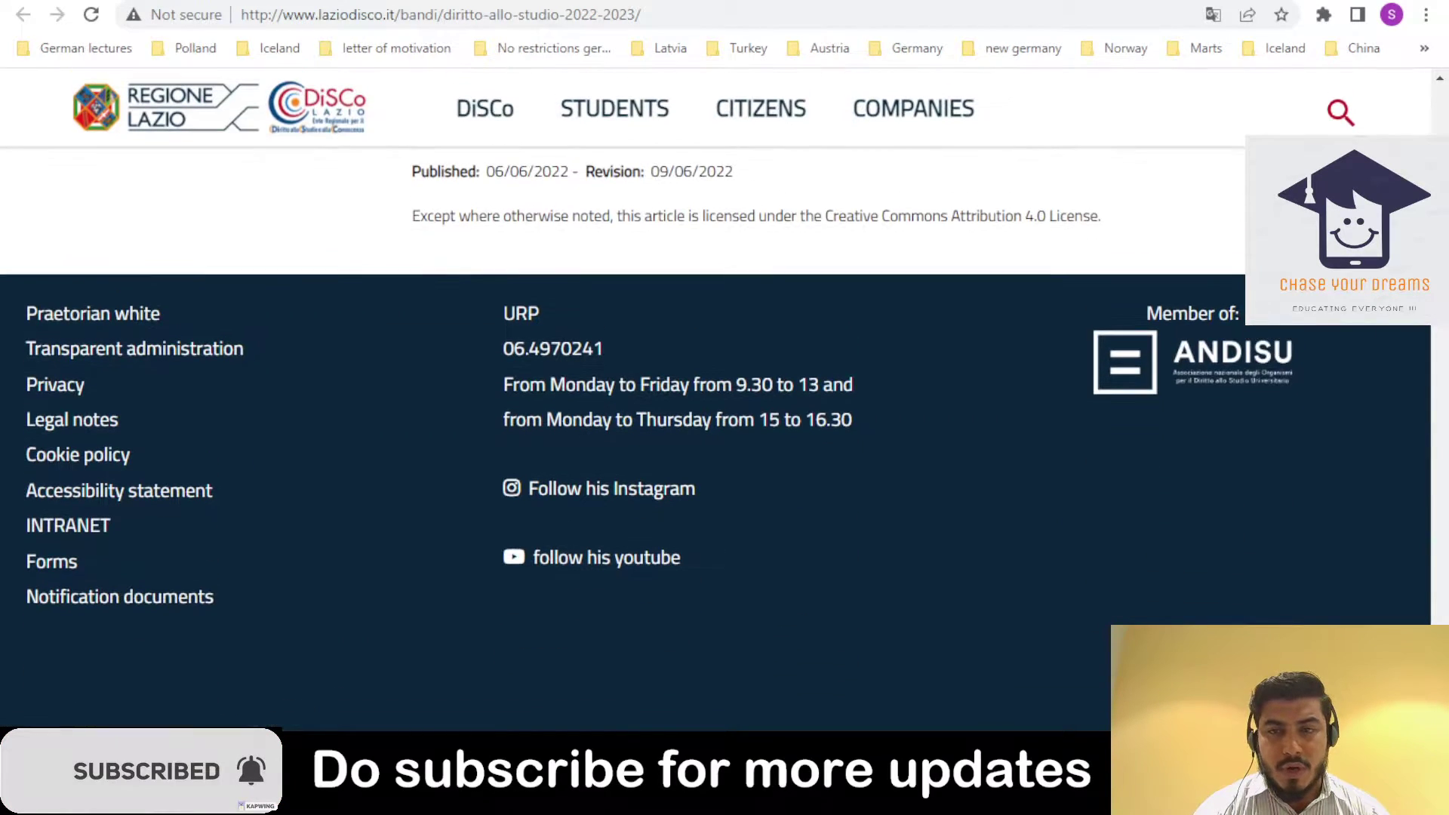
{"action": "key", "text": "Home"}
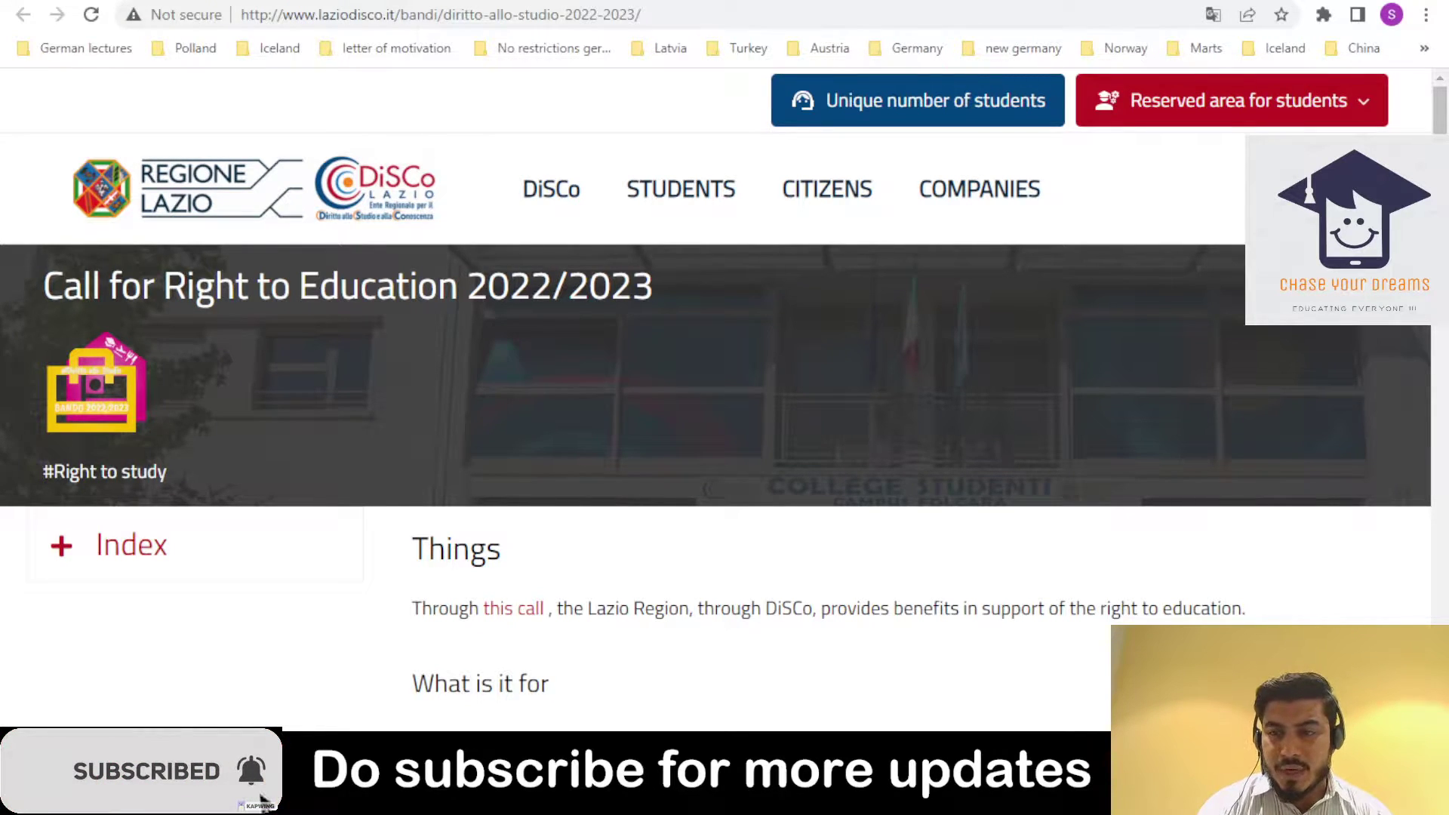
- On the announcement tab, choose Registration from the 'Reserved area for students' menu
{"action": "key", "text": "ctrl+Tab"}
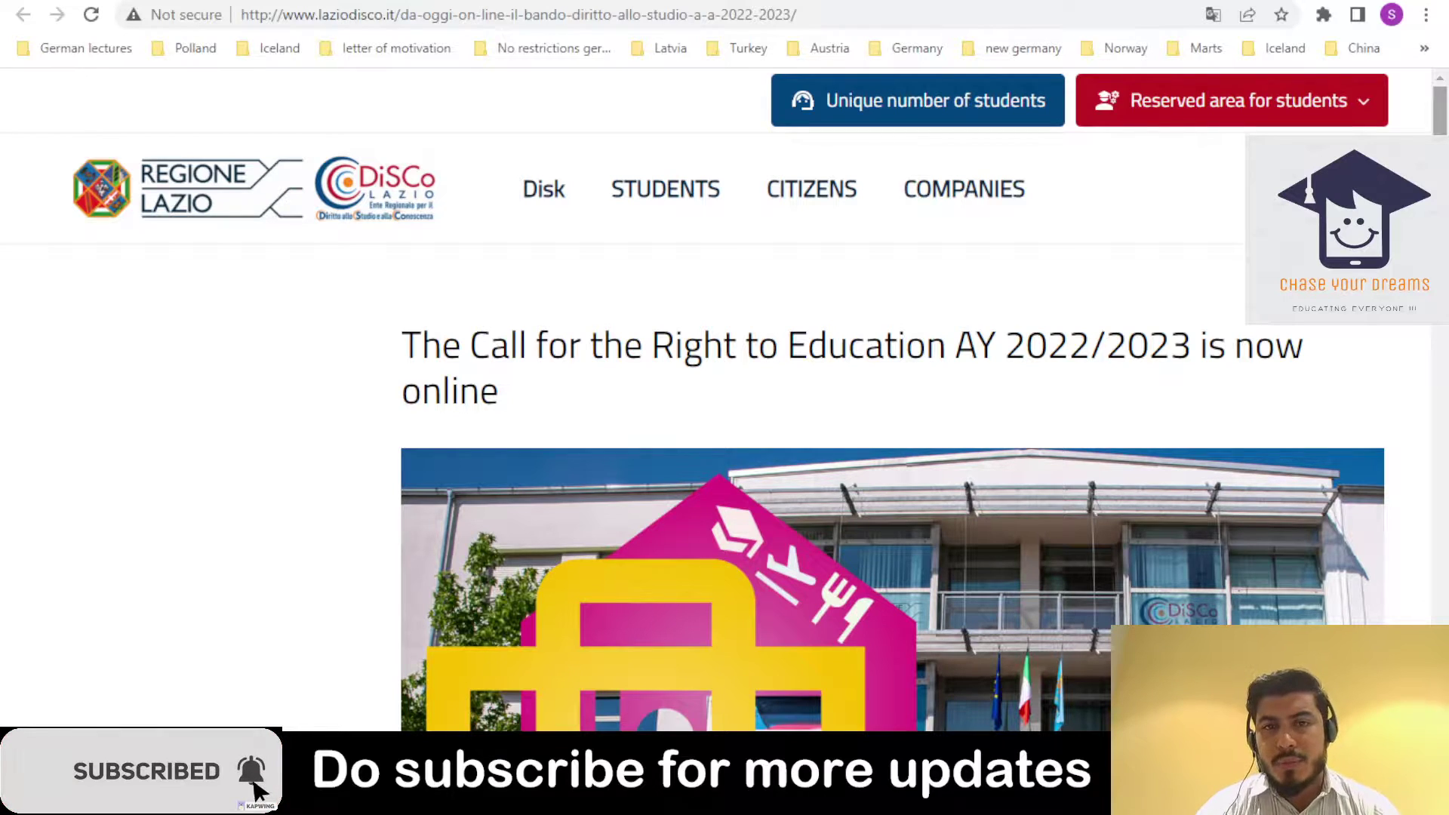
{"action": "left_click", "coordinate": [1244, 120]}
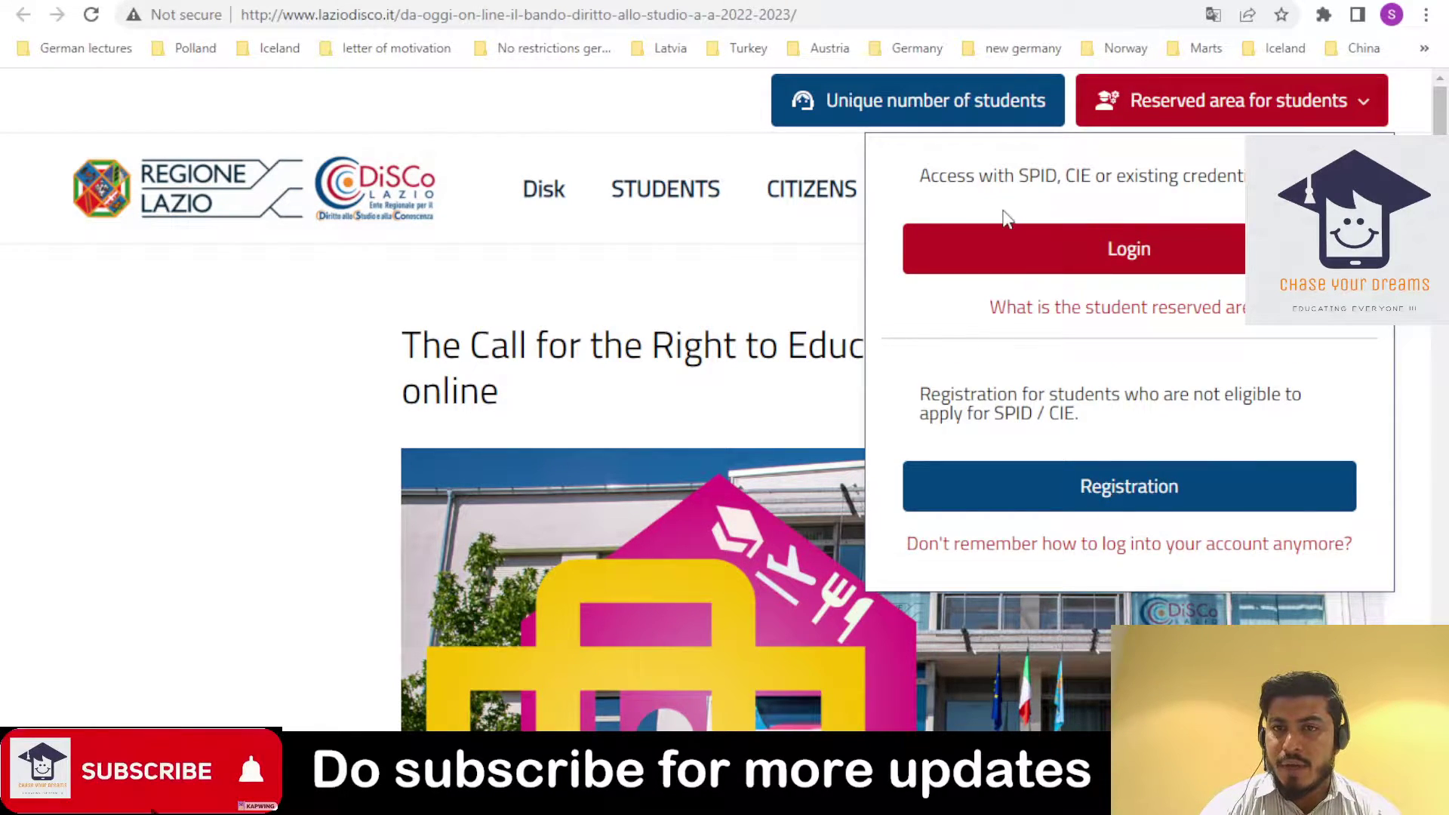
{"action": "left_click", "coordinate": [1005, 511]}
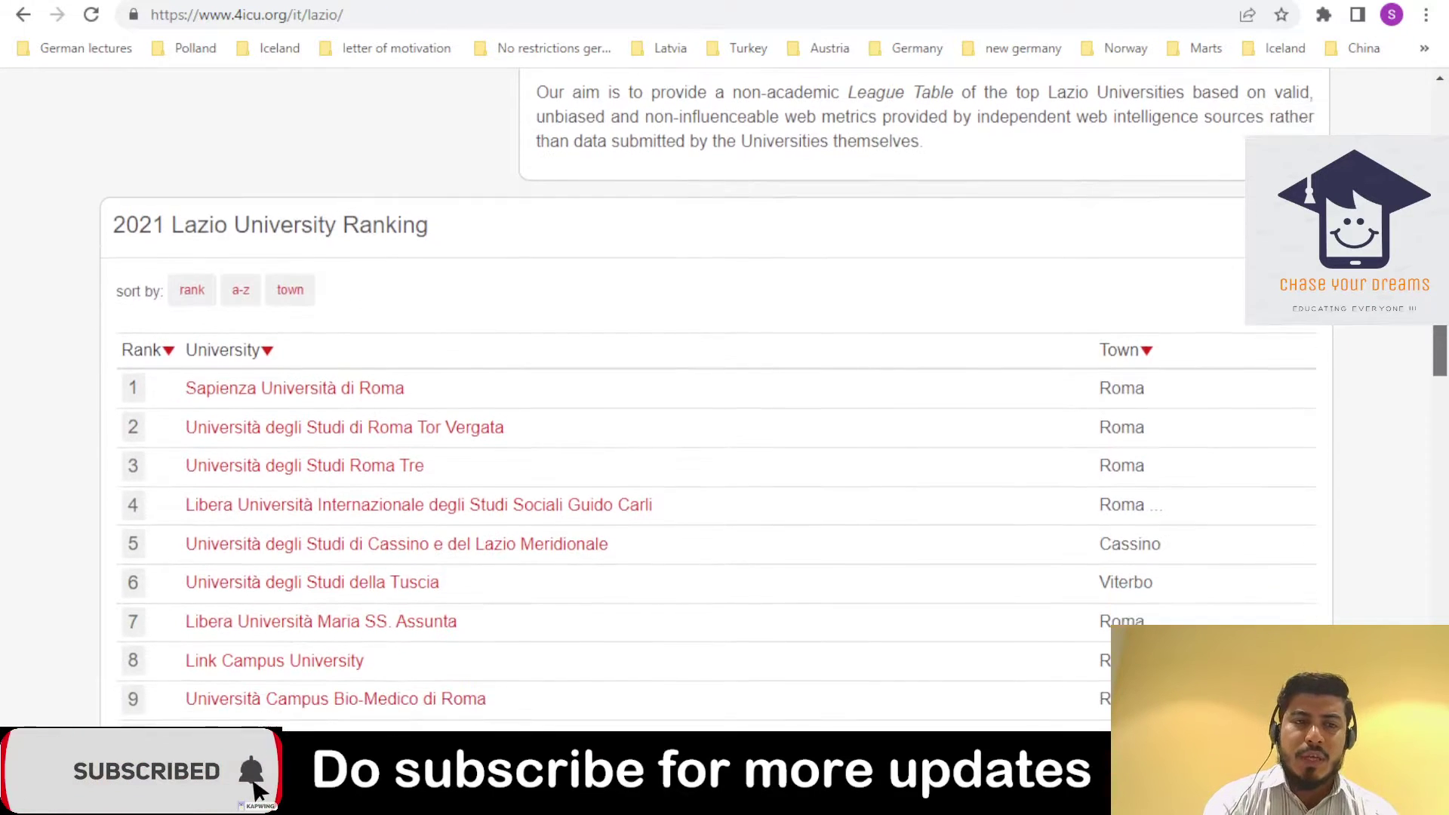
- Scroll 4icu.org's Lazio page down to the ranking table of 13 universities
{"action": "scroll", "coordinate": [710, 453], "scroll_direction": "down", "scroll_amount": 1}
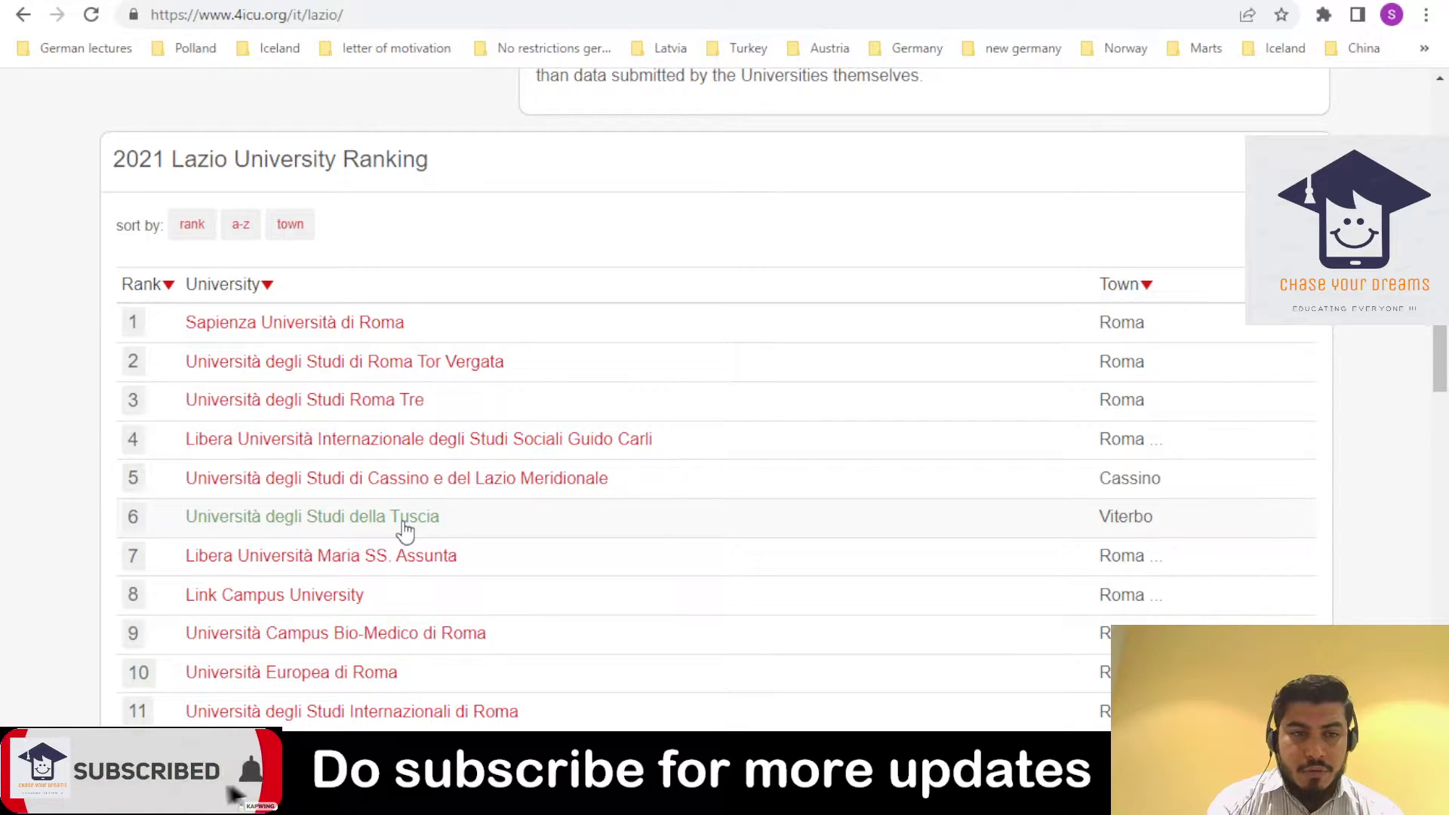
{"action": "scroll", "coordinate": [489, 480], "scroll_direction": "down", "scroll_amount": 2}
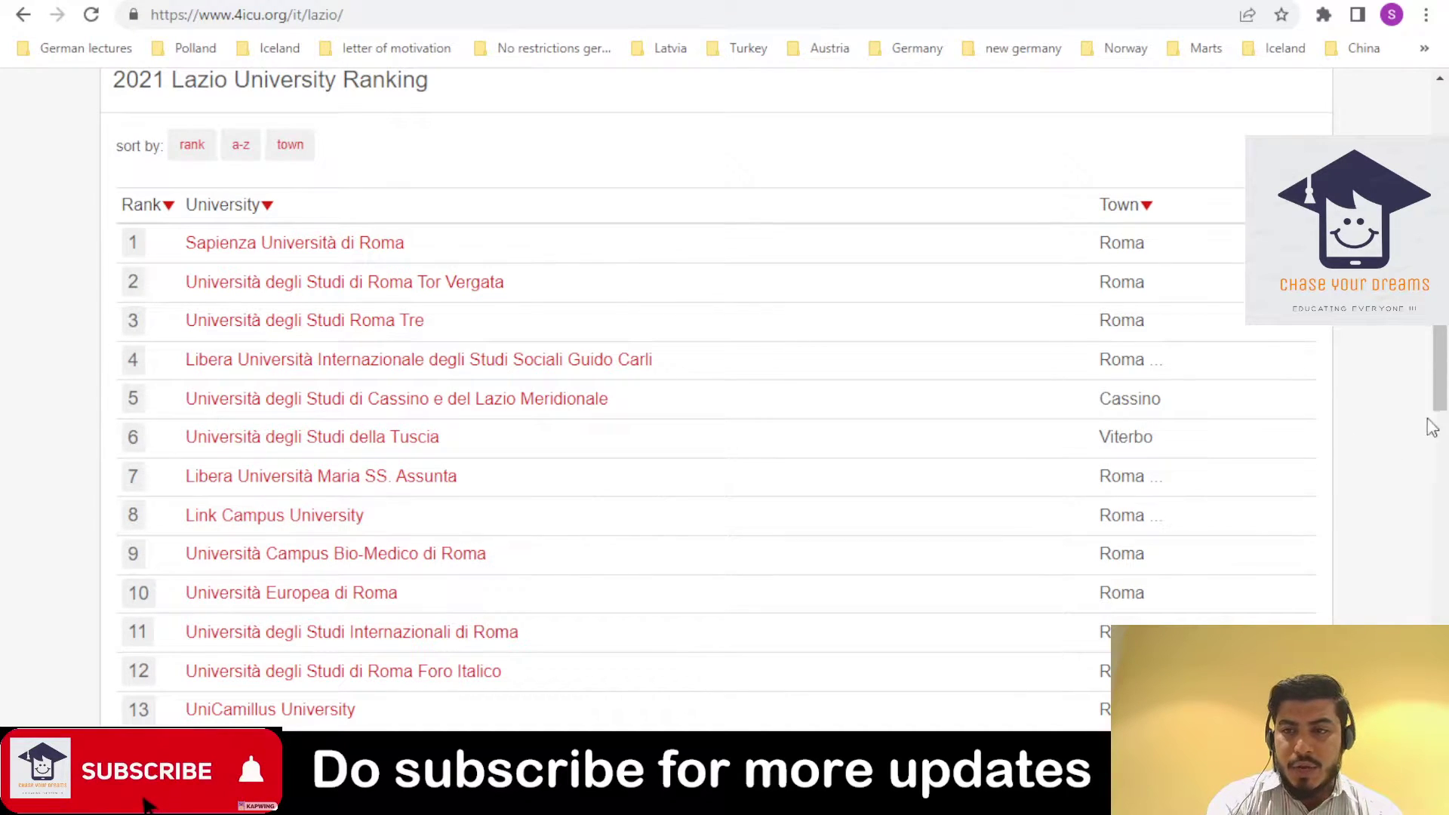
{"action": "scroll", "coordinate": [1443, 372], "scroll_direction": "down", "scroll_amount": 2}
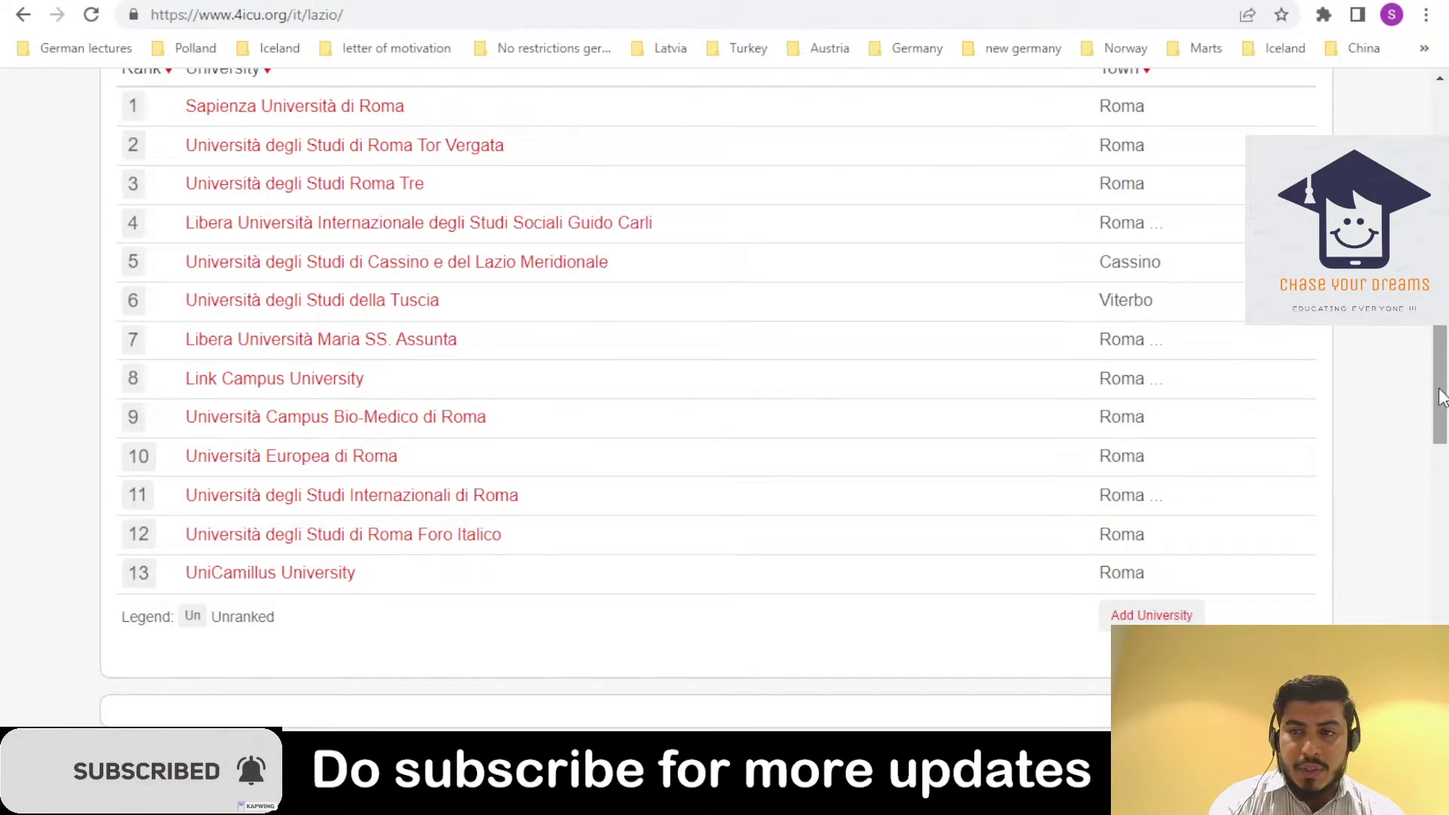
{"action": "left_click_drag", "start_coordinate": [1442, 400], "coordinate": [1445, 391]}
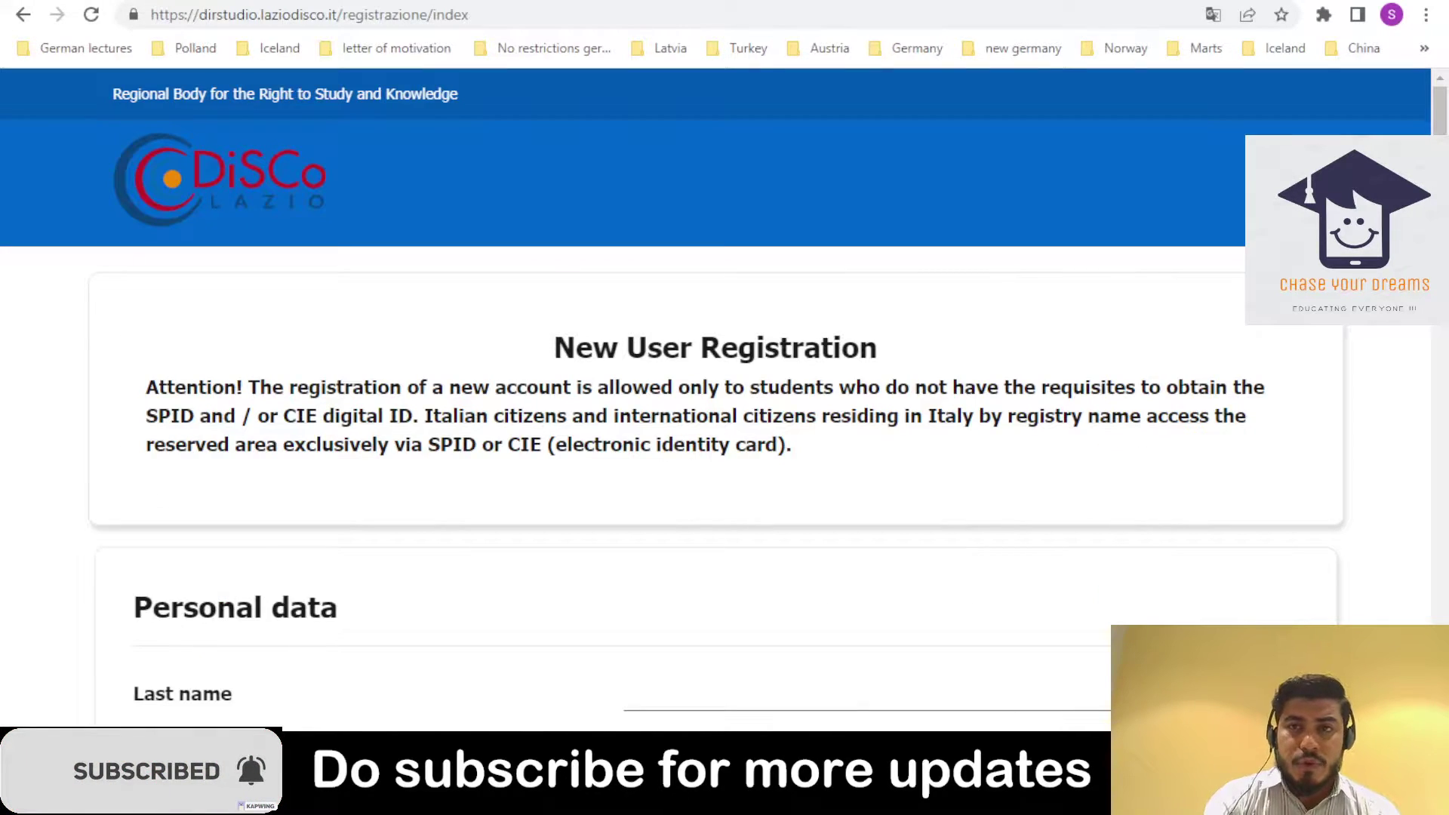
- Scroll to Identification document on the registration form and set it to Passport
{"action": "scroll", "coordinate": [724, 438], "scroll_direction": "down", "scroll_amount": 3}
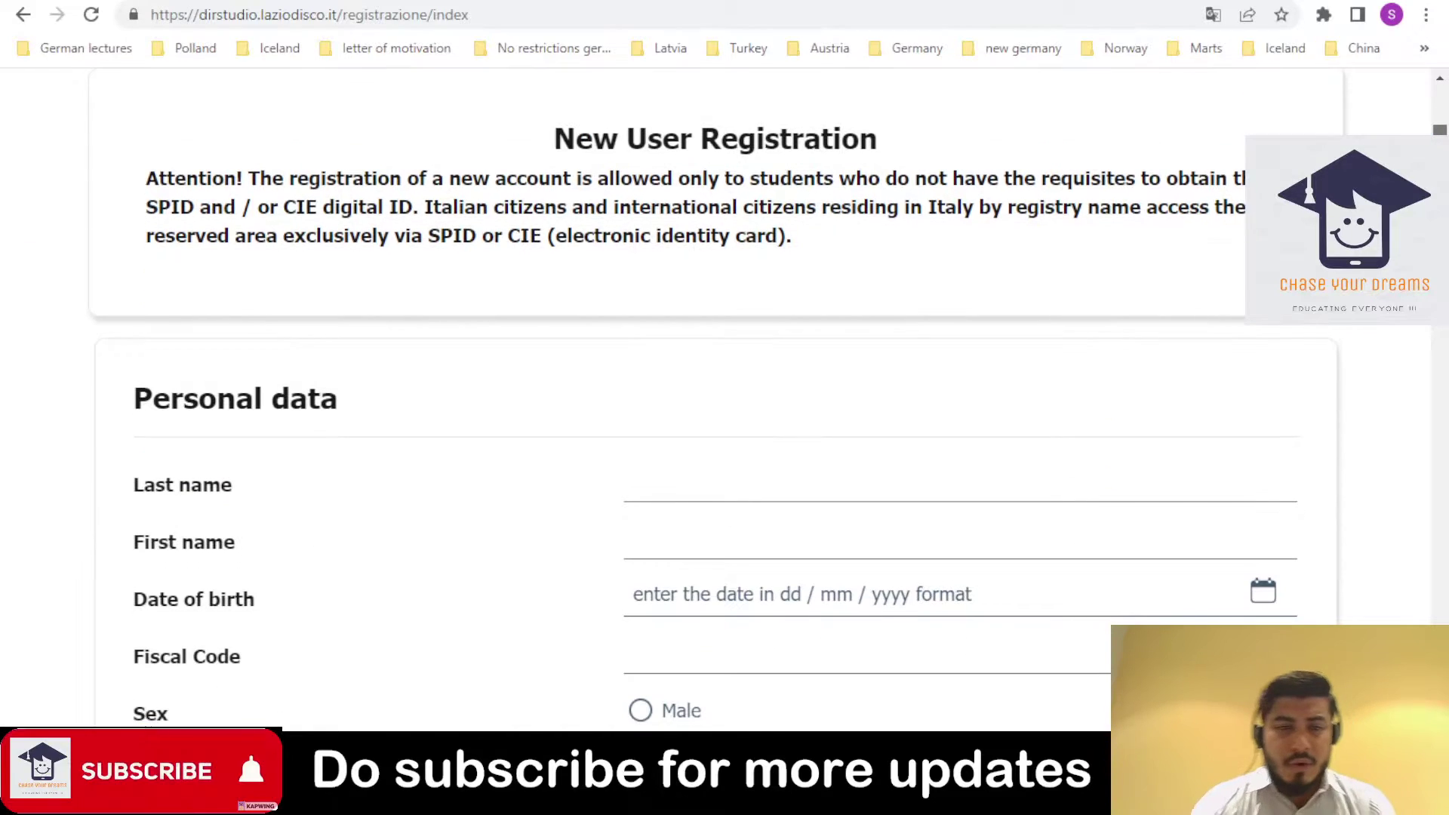
{"action": "left_click_drag", "start_coordinate": [1440, 181], "coordinate": [1439, 173]}
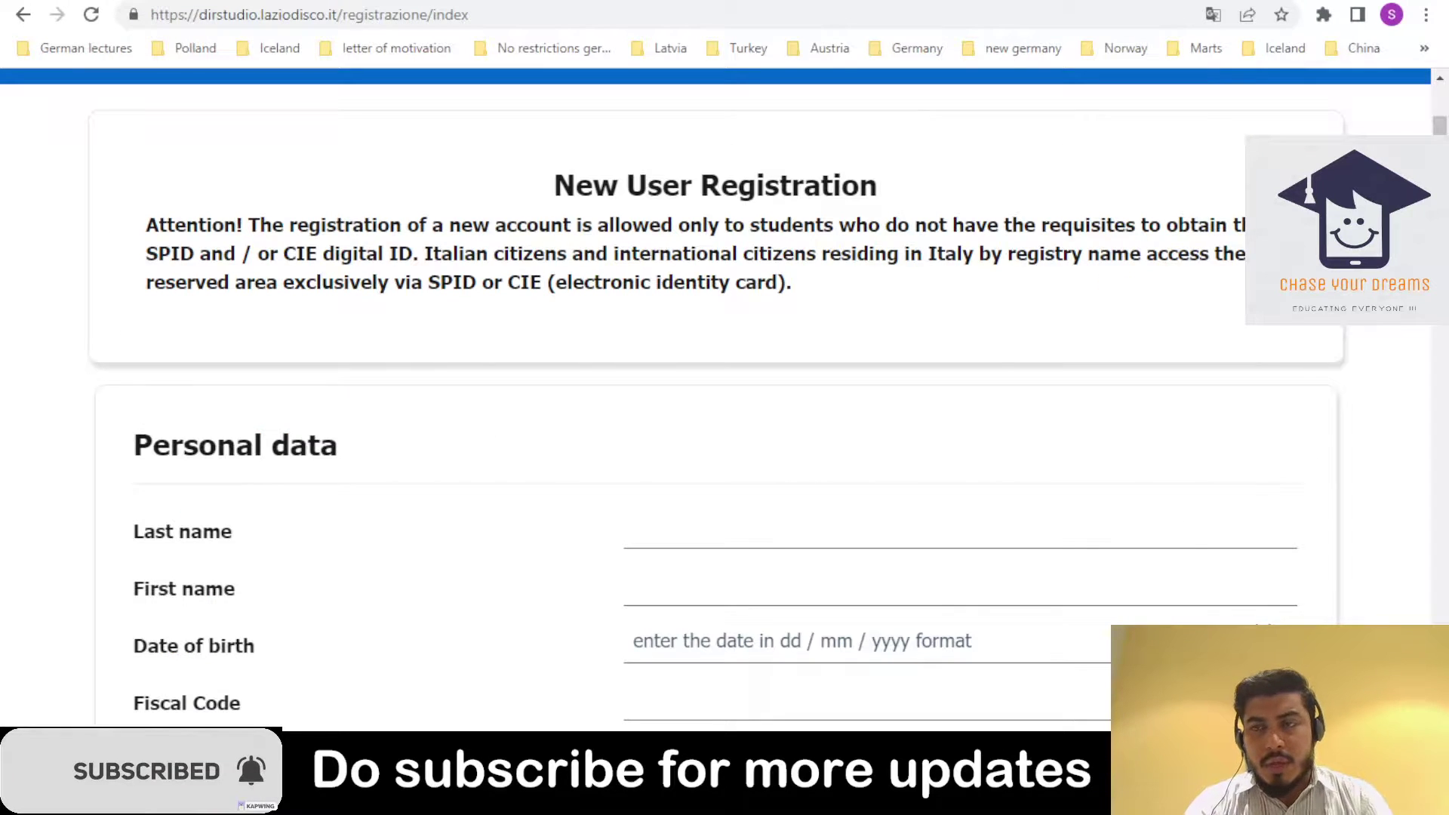
{"action": "scroll", "coordinate": [694, 442], "scroll_direction": "down", "scroll_amount": 8}
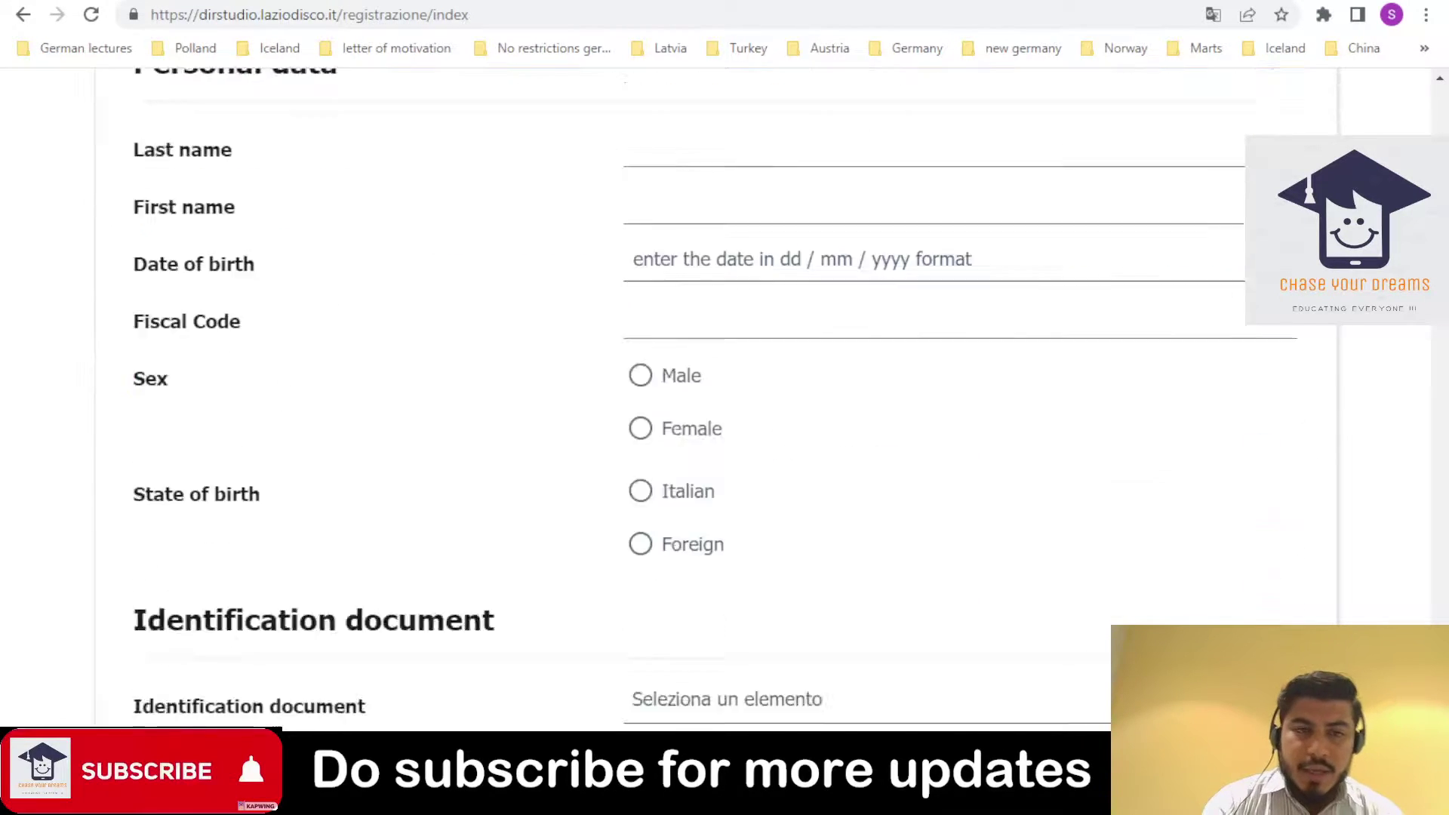
{"action": "scroll", "coordinate": [694, 441], "scroll_direction": "up", "scroll_amount": 6}
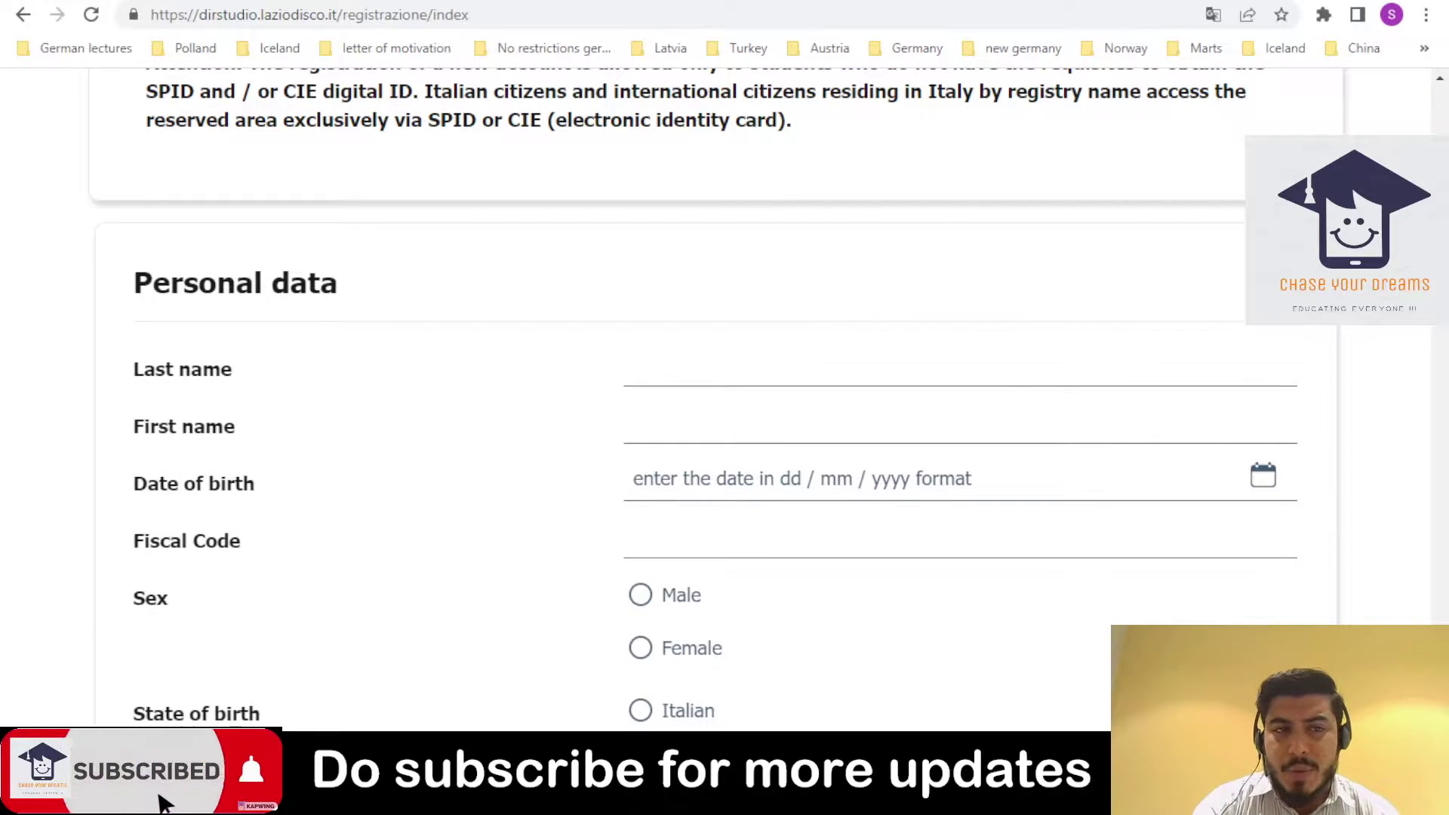
{"action": "scroll", "coordinate": [717, 399], "scroll_direction": "down", "scroll_amount": 6}
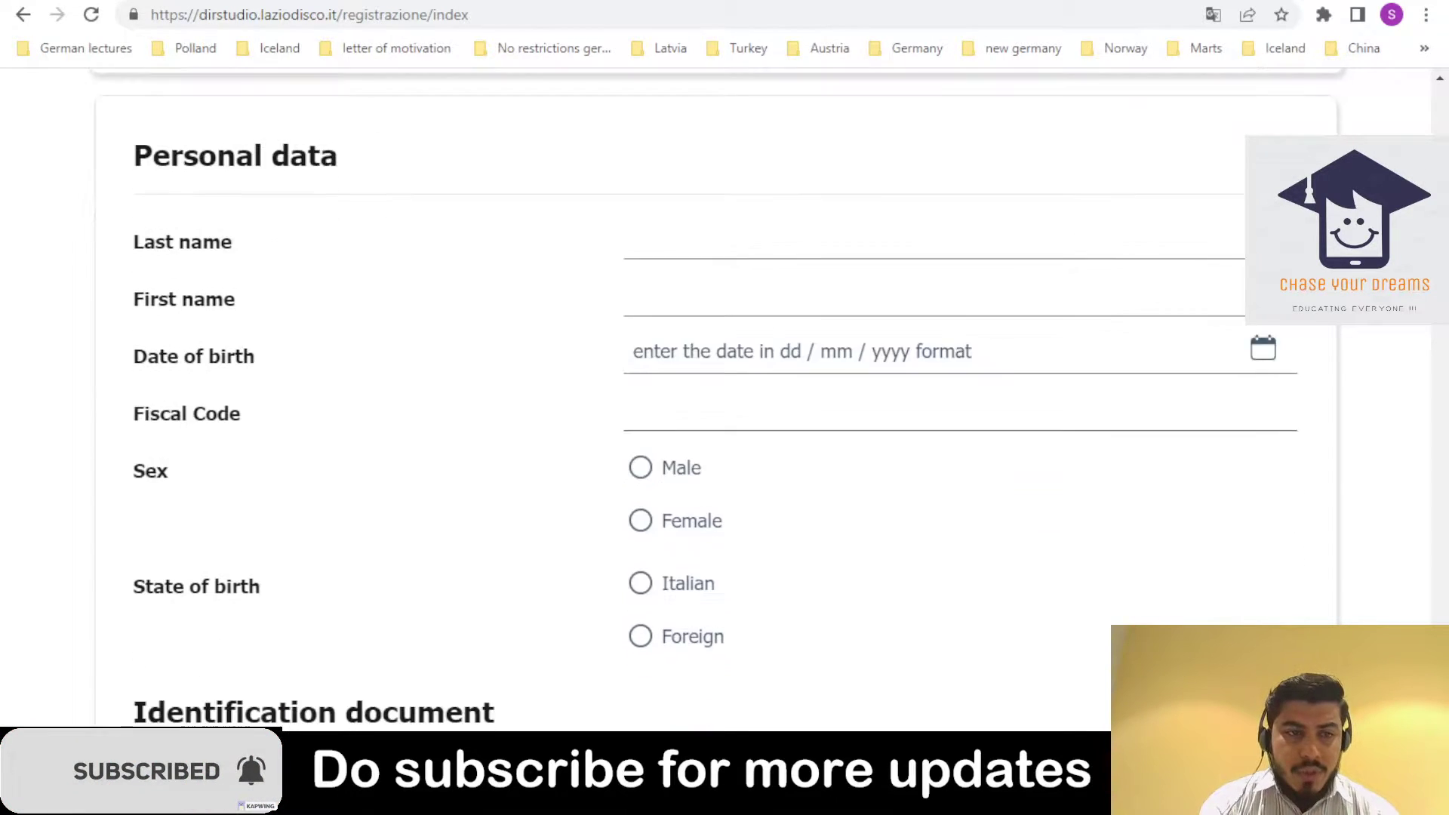
{"action": "scroll", "coordinate": [1378, 326], "scroll_direction": "down", "scroll_amount": 2}
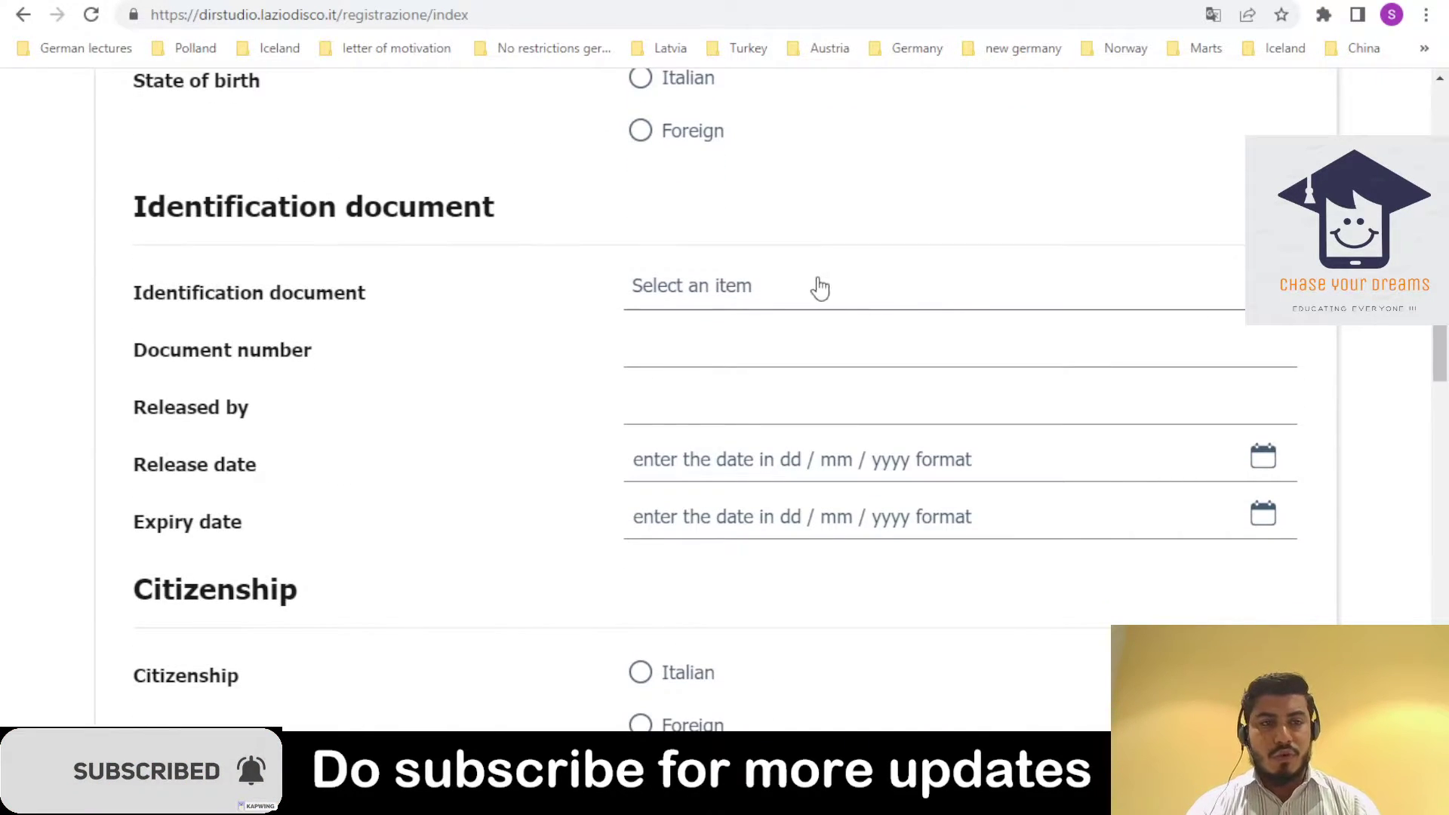
{"action": "left_click", "coordinate": [821, 286]}
{"action": "left_click", "coordinate": [725, 383]}
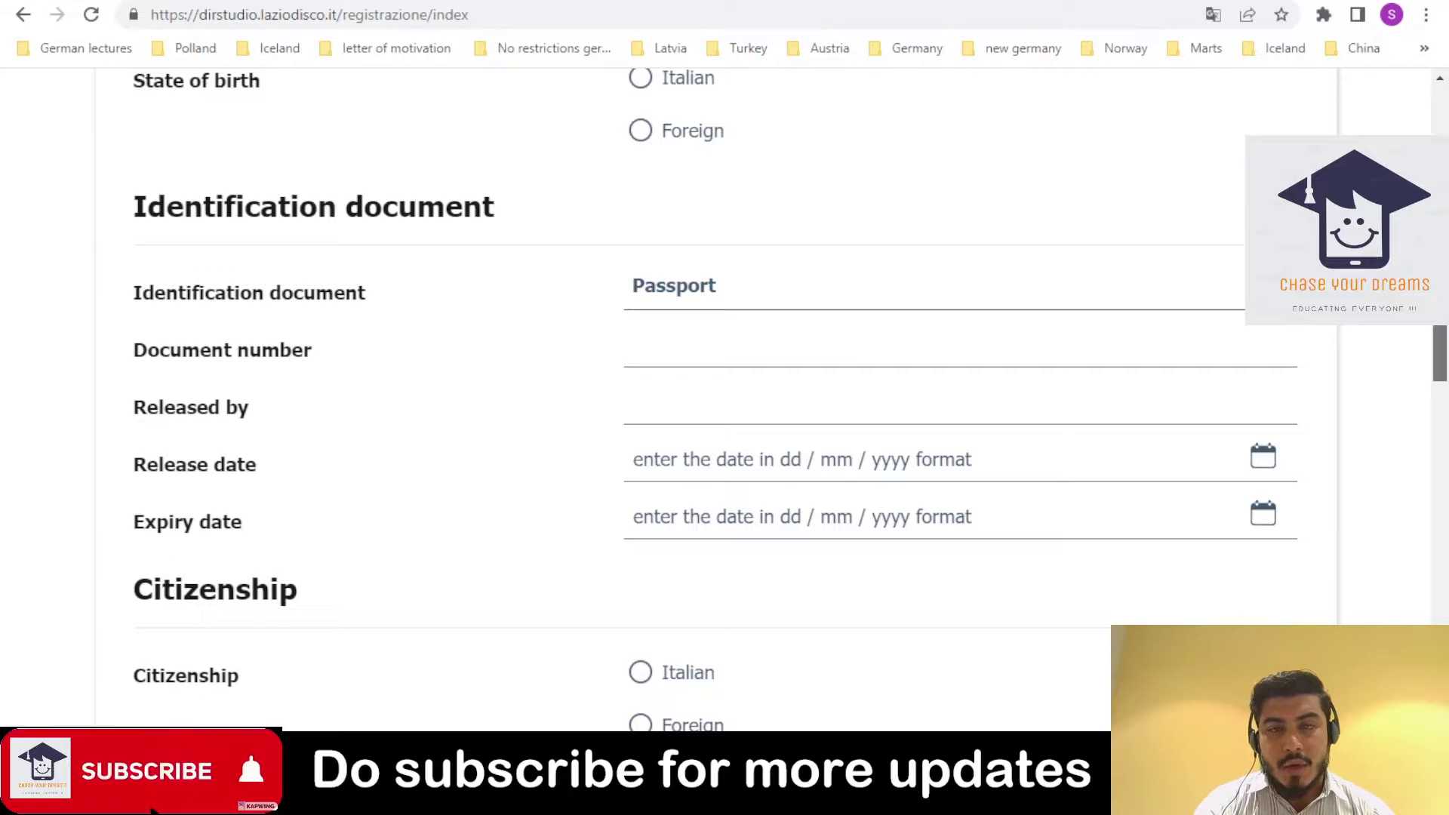
{"action": "scroll", "coordinate": [1290, 395], "scroll_direction": "down", "scroll_amount": 5}
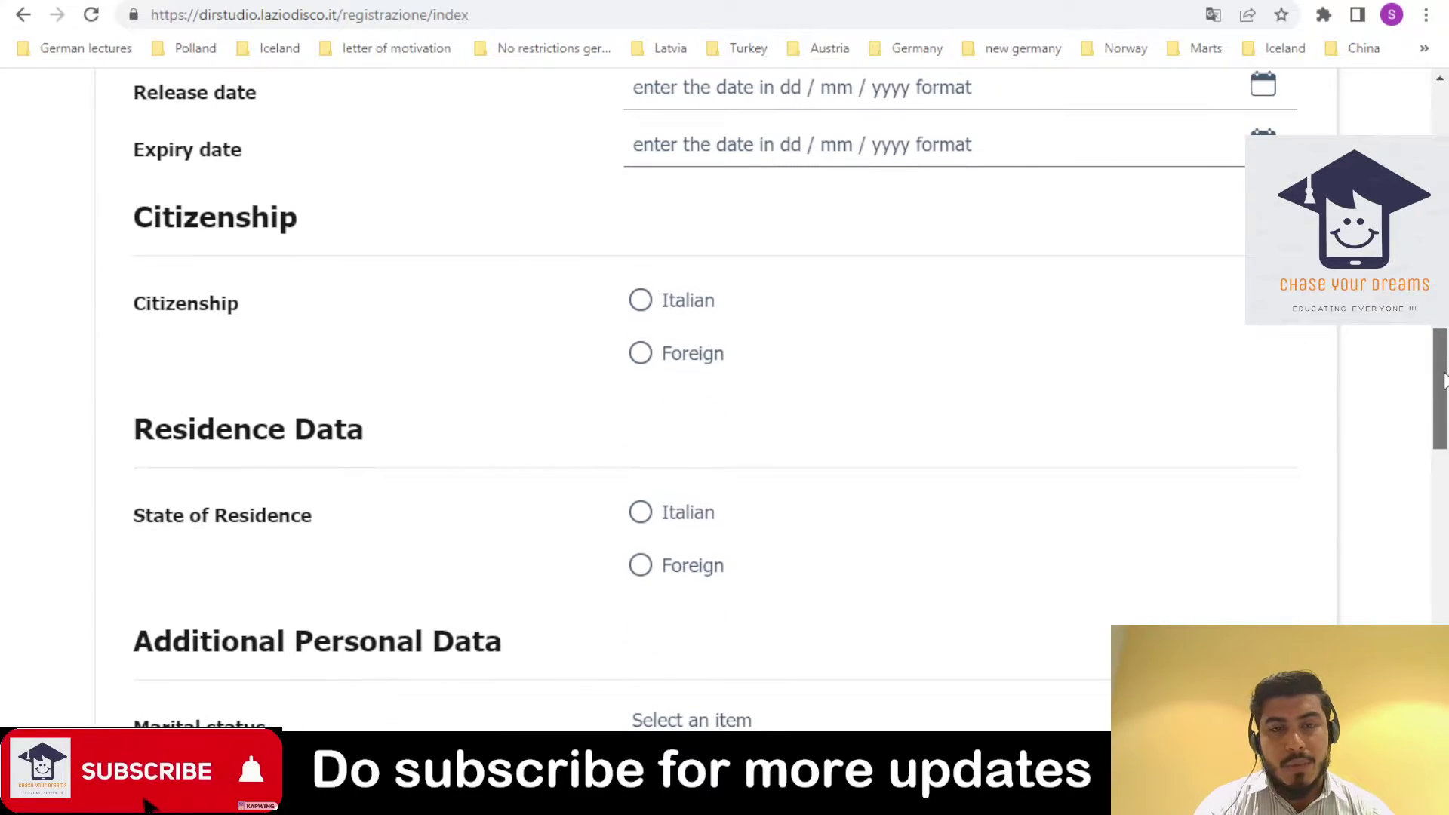
- Set citizenship to Foreign with TONGA=ISOLE DEGLI AMICI as the state
{"action": "left_click", "coordinate": [670, 365]}
{"action": "left_click", "coordinate": [728, 402]}
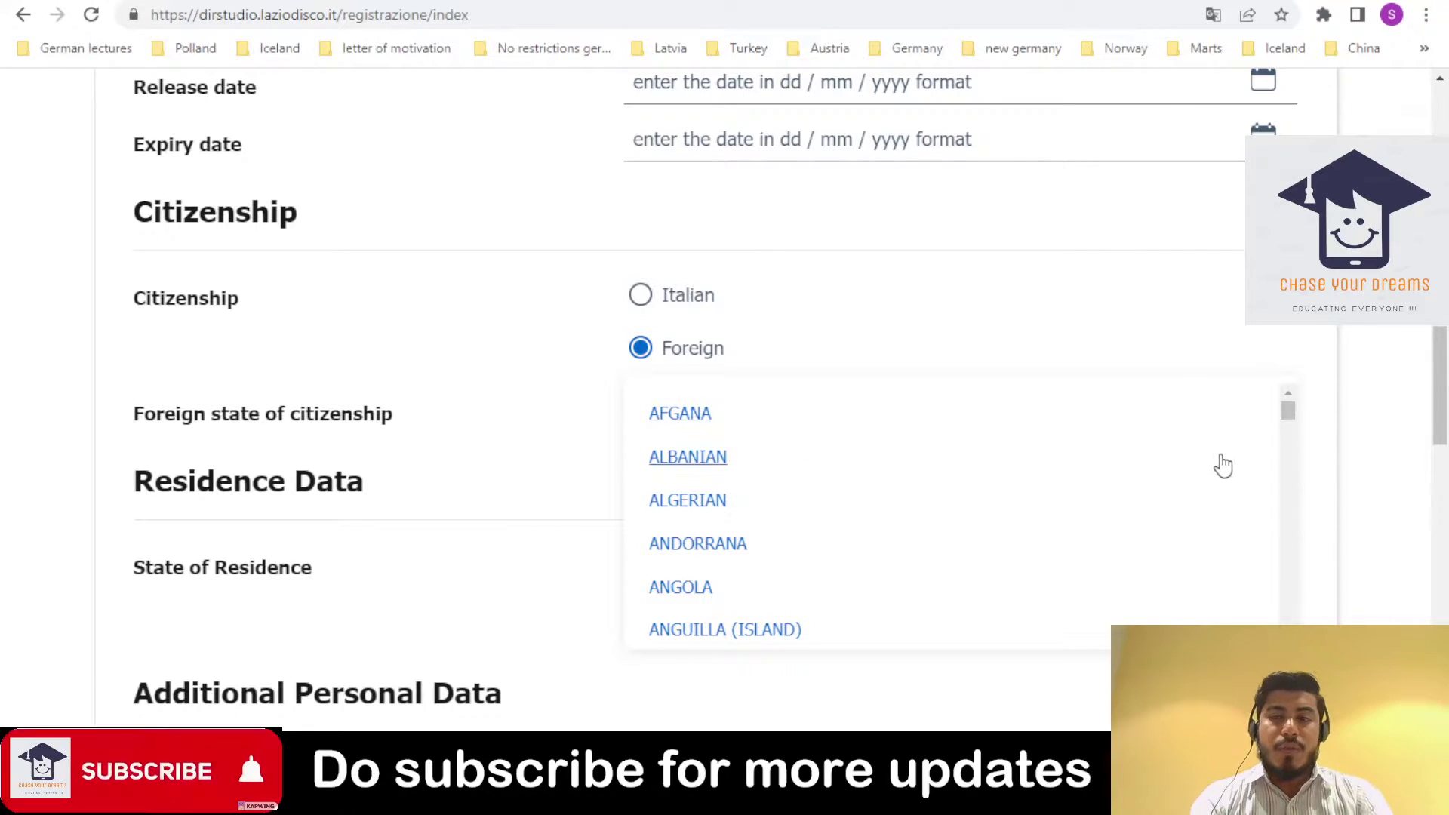
{"action": "scroll", "coordinate": [1292, 459], "scroll_direction": "down", "scroll_amount": 6}
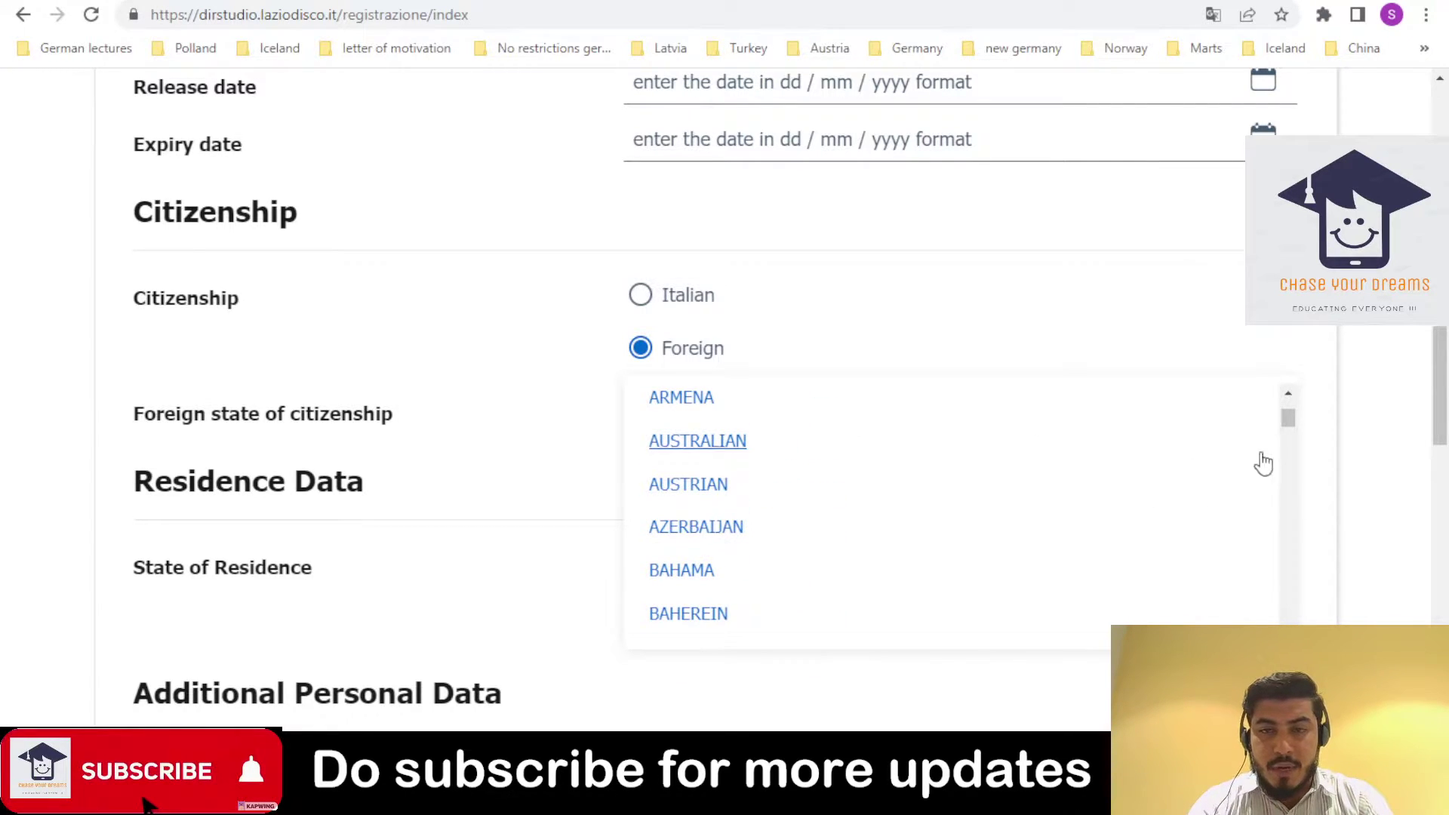
{"action": "left_click_drag", "start_coordinate": [1291, 427], "coordinate": [1277, 500]}
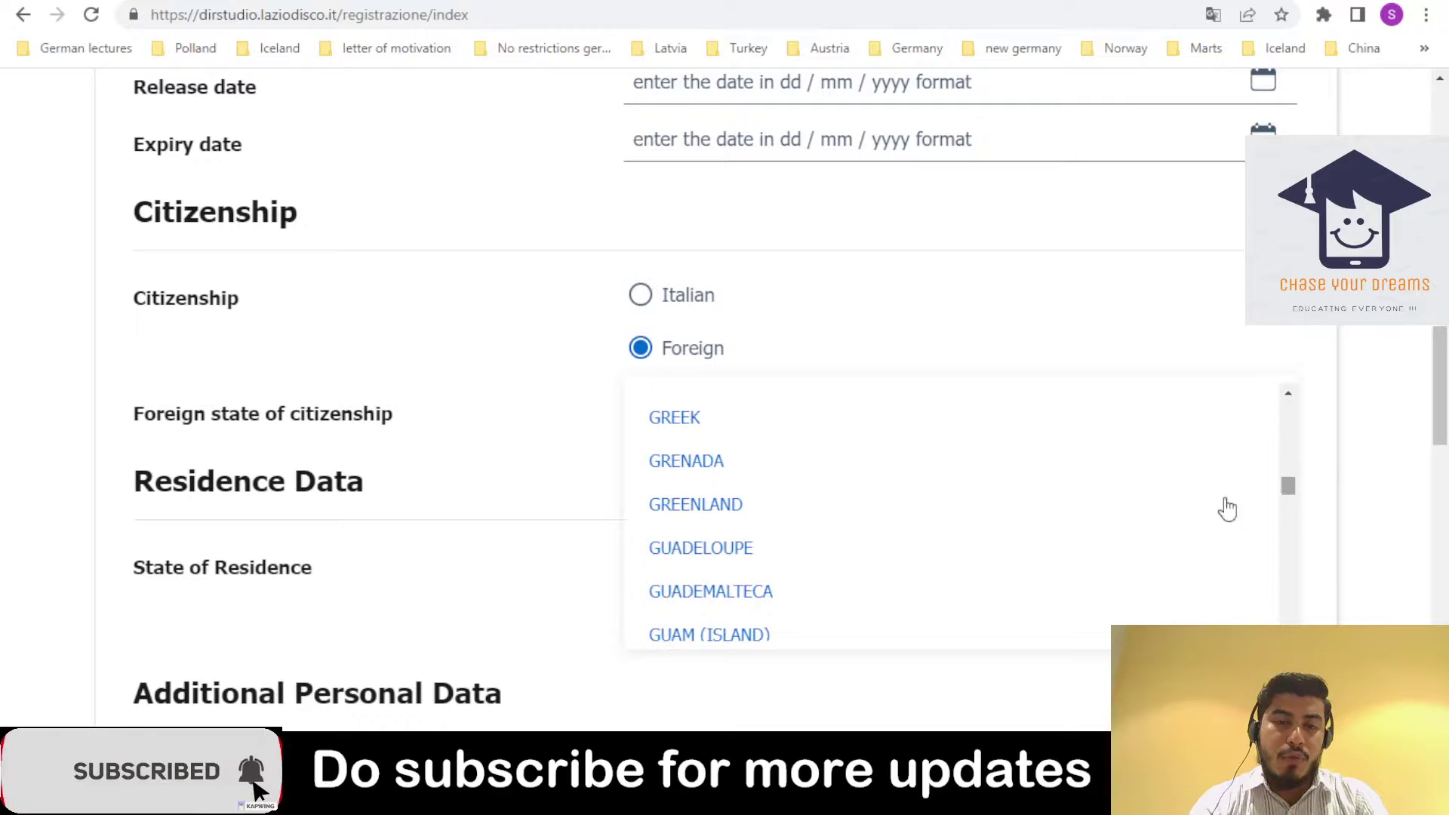
{"action": "left_click", "coordinate": [969, 510]}
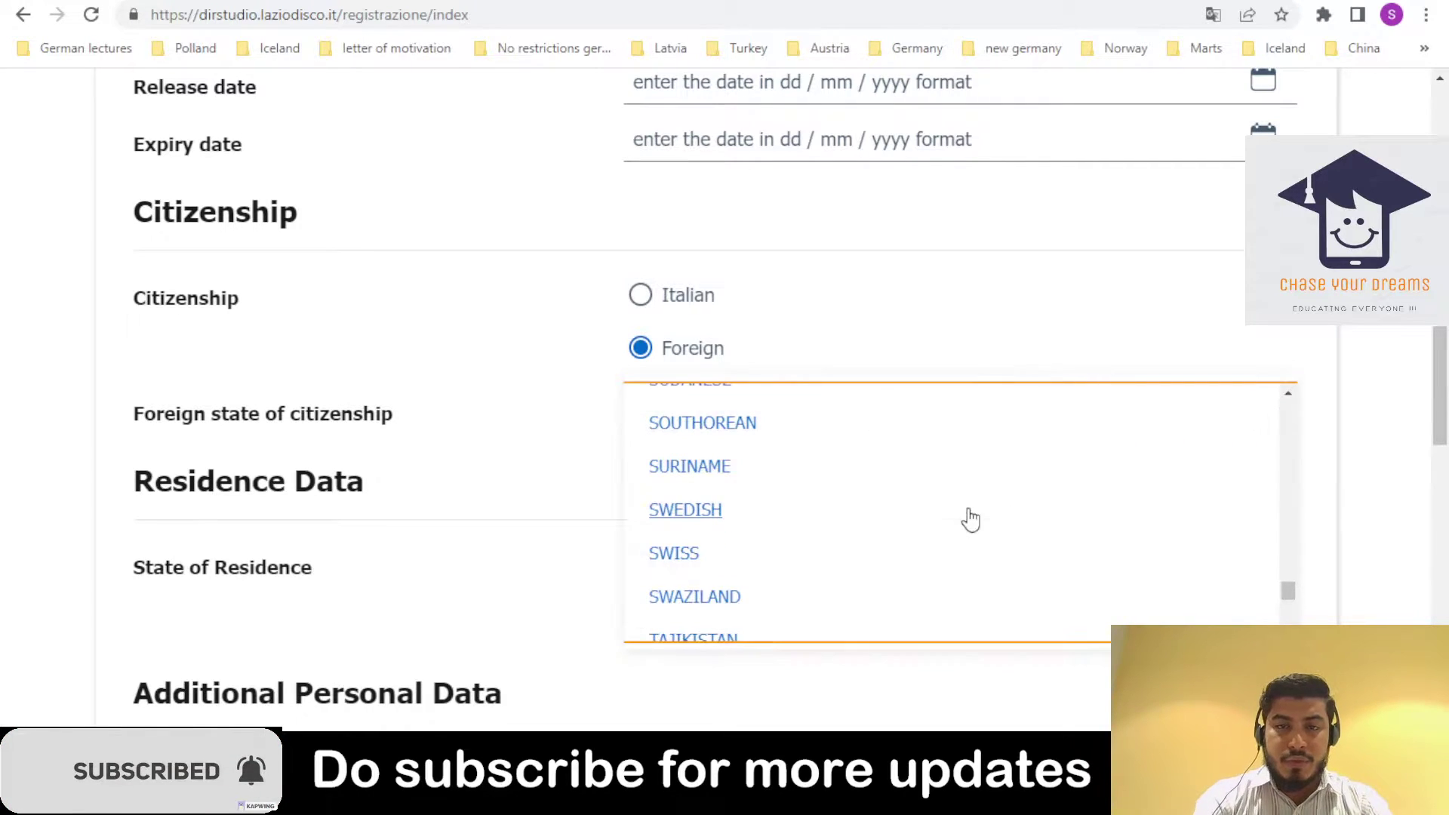
{"action": "scroll", "coordinate": [968, 509], "scroll_direction": "down", "scroll_amount": 1}
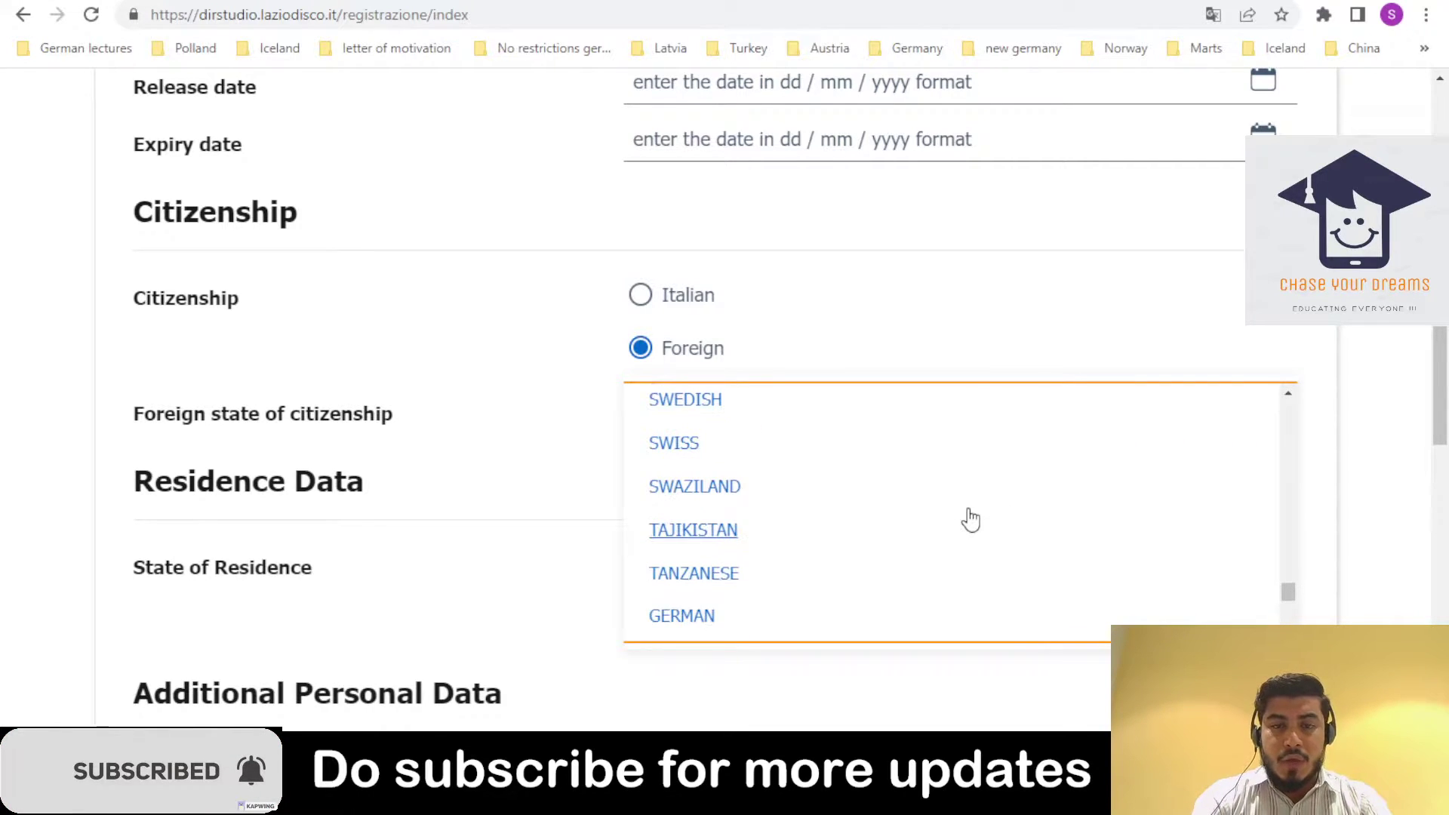
{"action": "scroll", "coordinate": [971, 519], "scroll_direction": "down", "scroll_amount": 4}
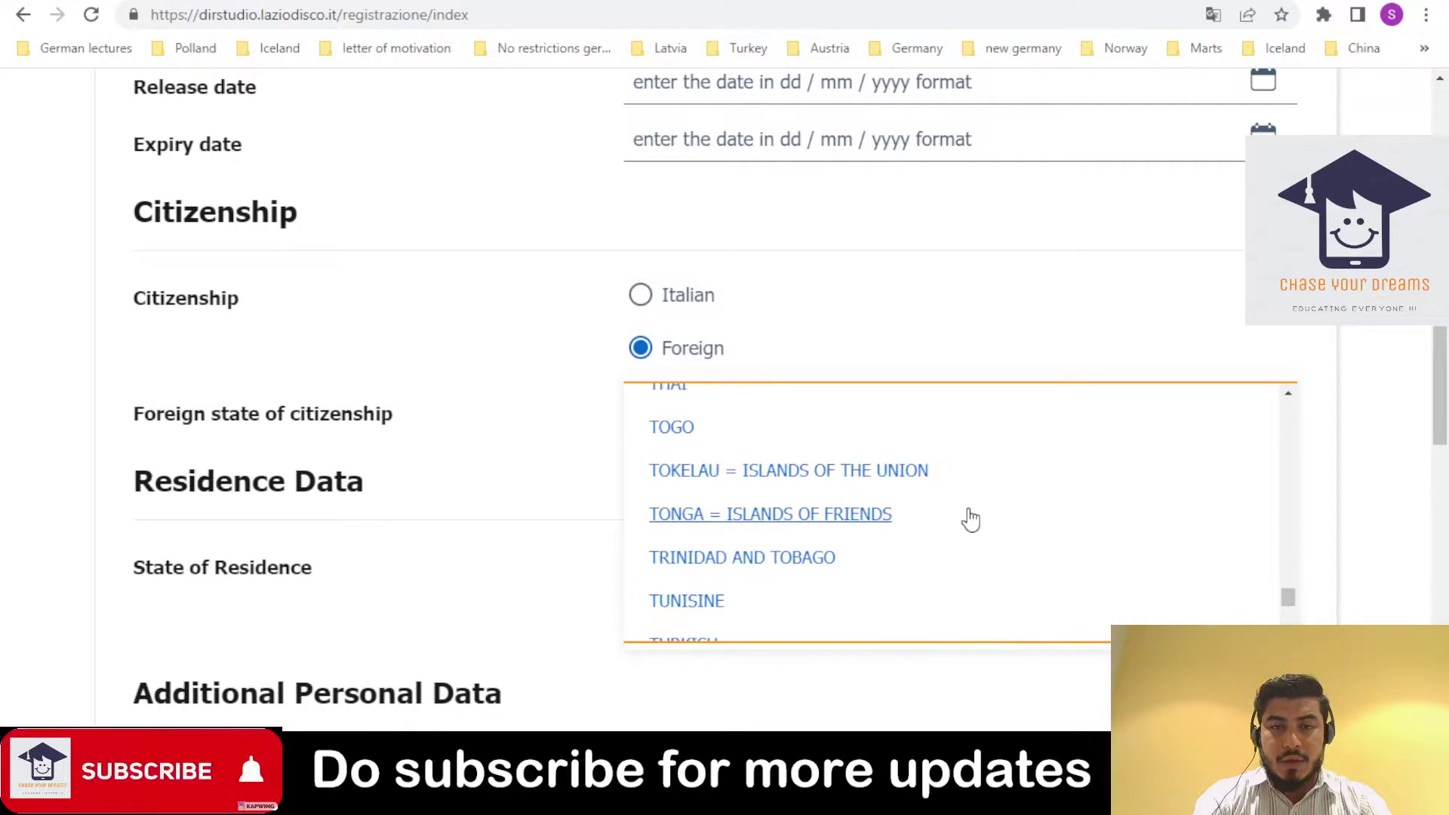
{"action": "left_click", "coordinate": [968, 518]}
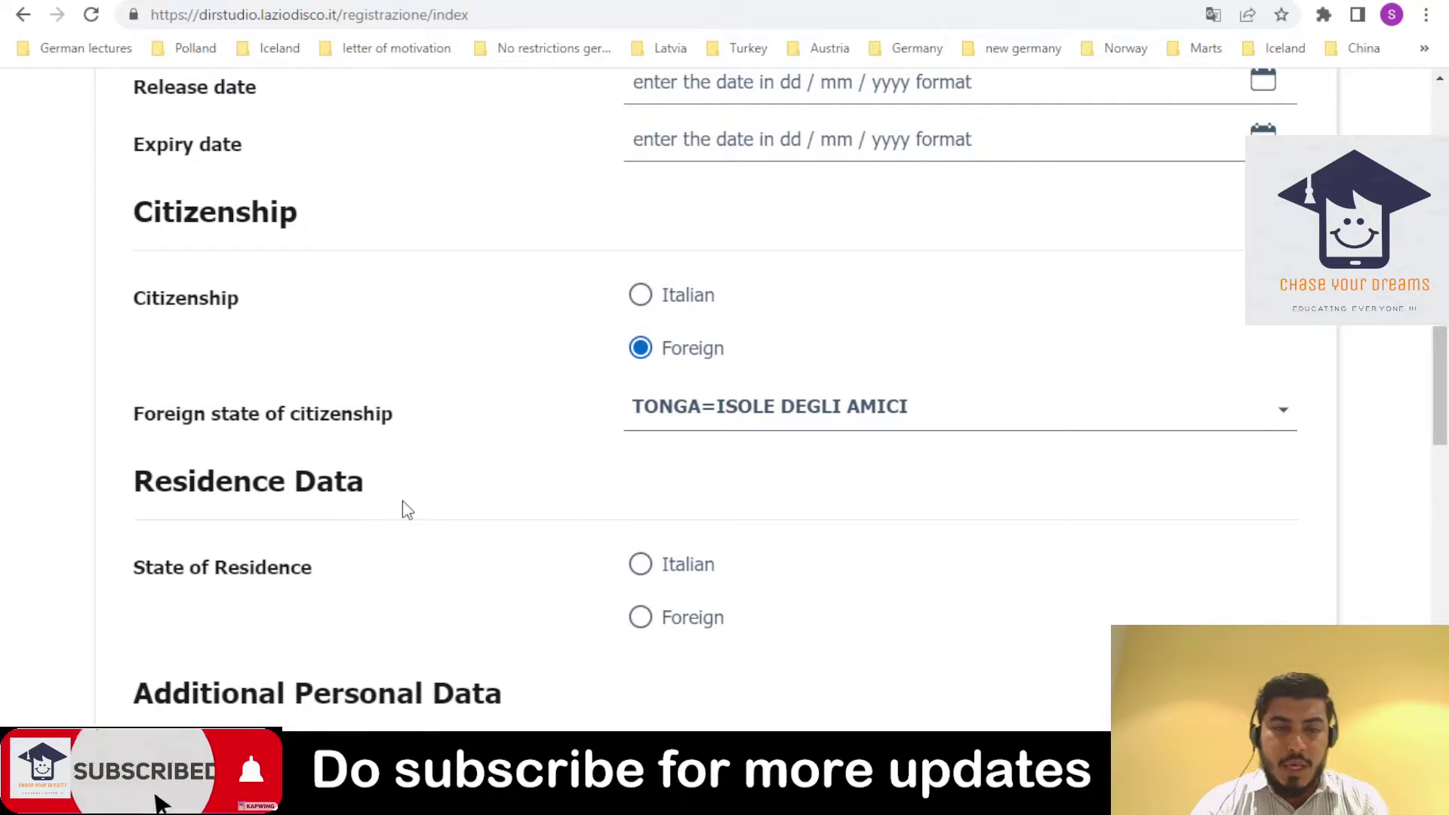
- Set the State of Residence to Foreign
{"action": "left_click_drag", "start_coordinate": [1436, 421], "coordinate": [1435, 469]}
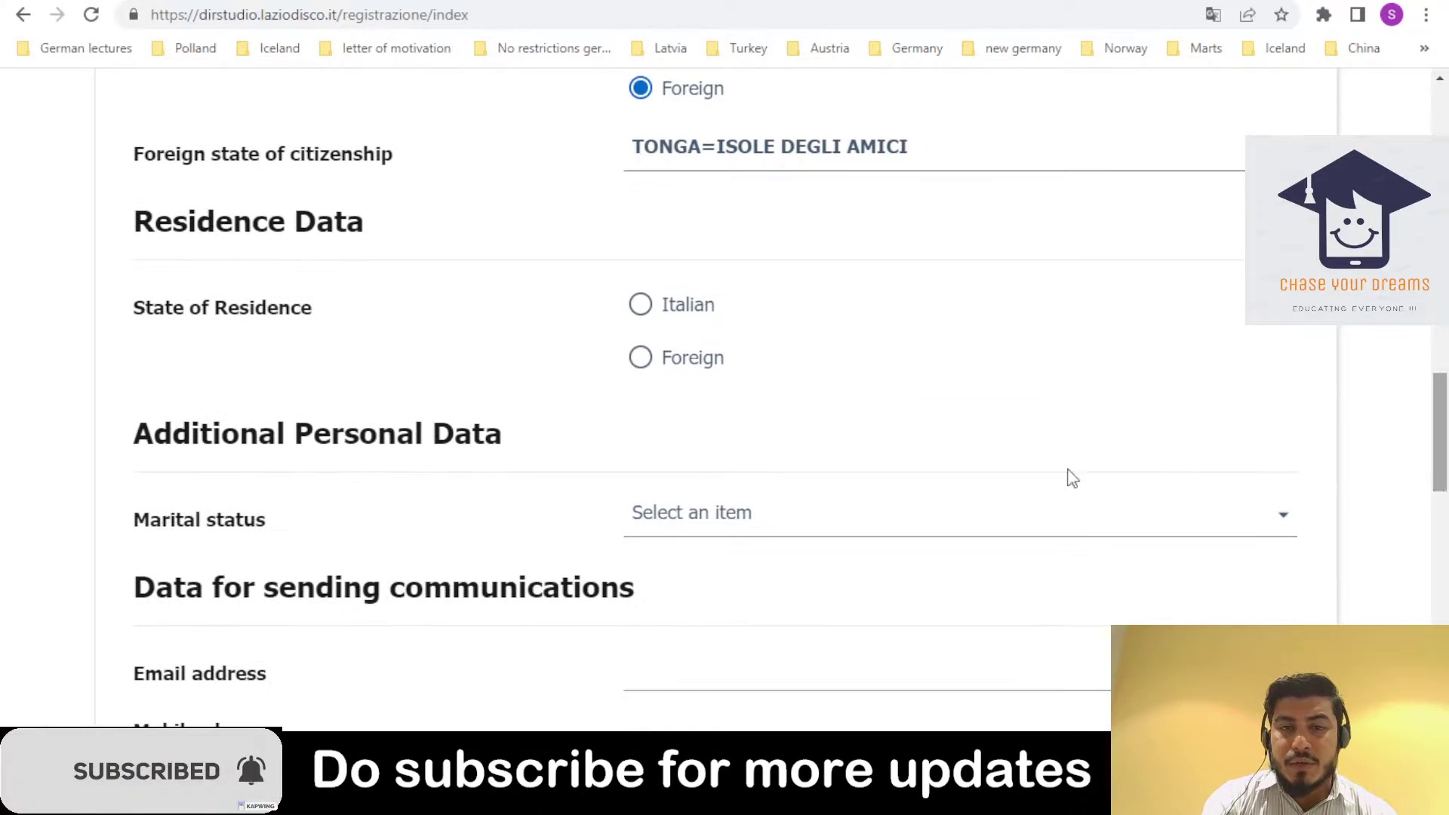
{"action": "left_click", "coordinate": [657, 386]}
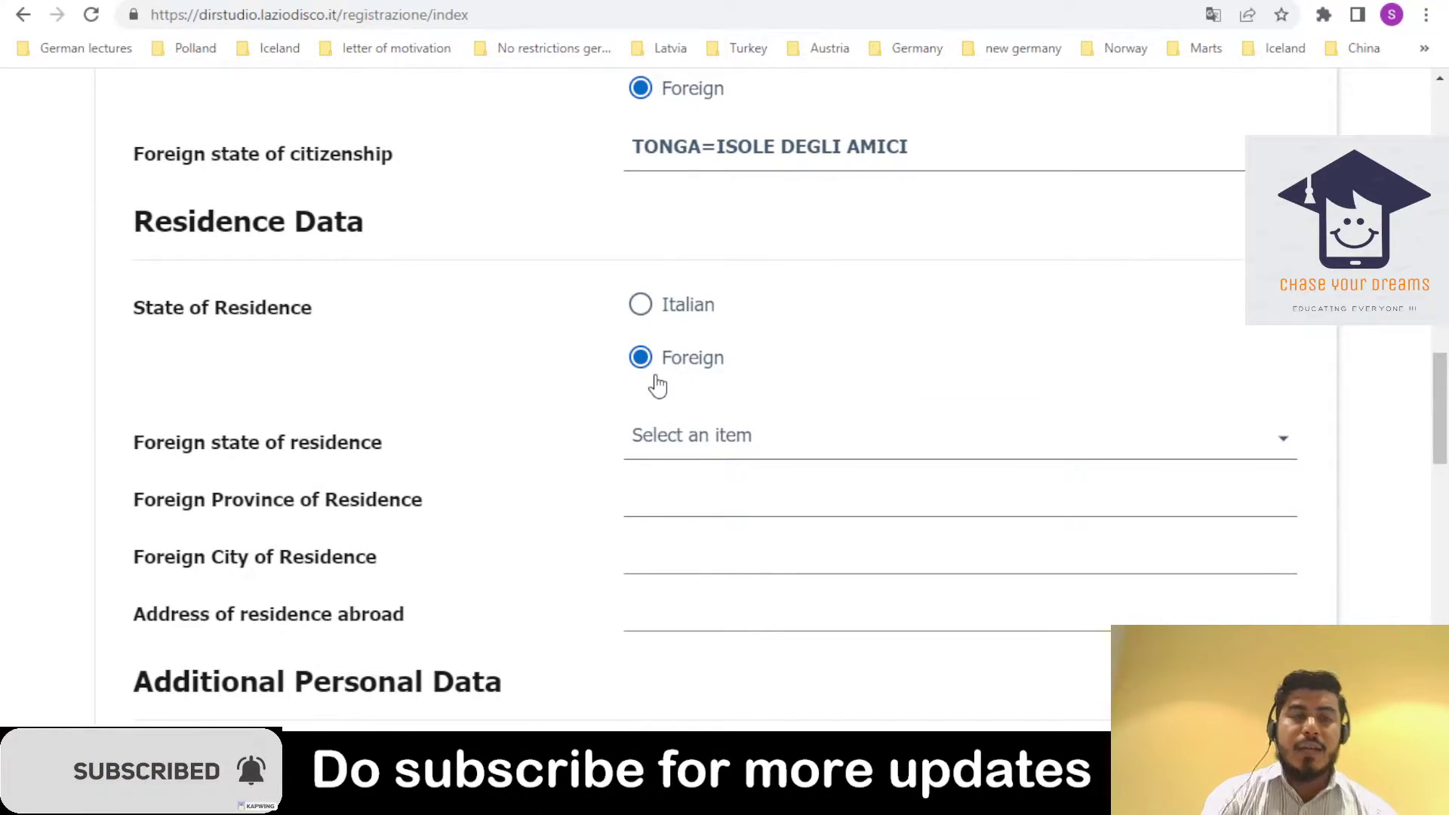
{"action": "left_click_drag", "start_coordinate": [1434, 415], "coordinate": [1435, 249]}
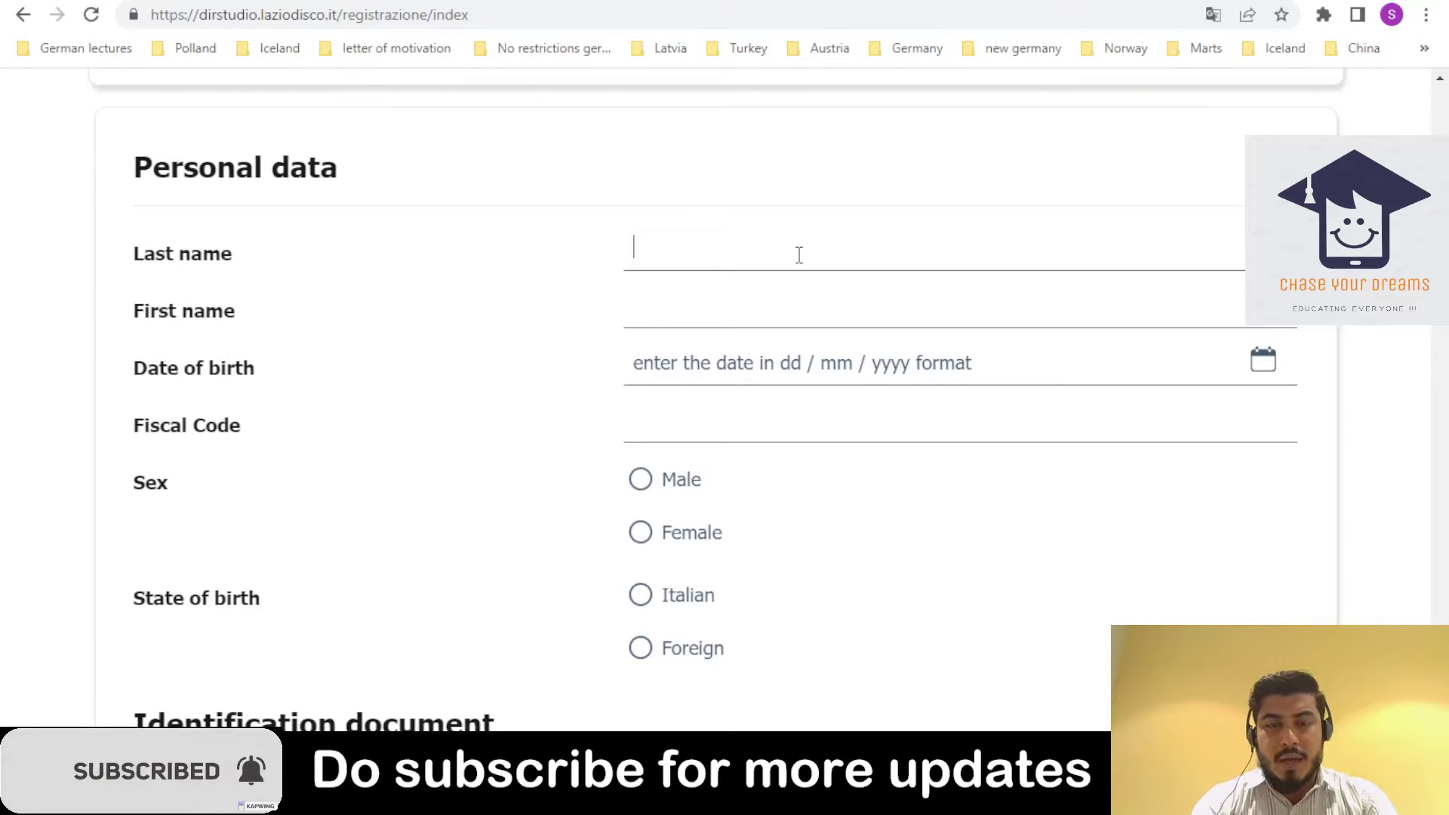
- Enter the last and first names and pick 5 November in the date-of-birth calendar
{"action": "type", "text": "Shahzeb"}
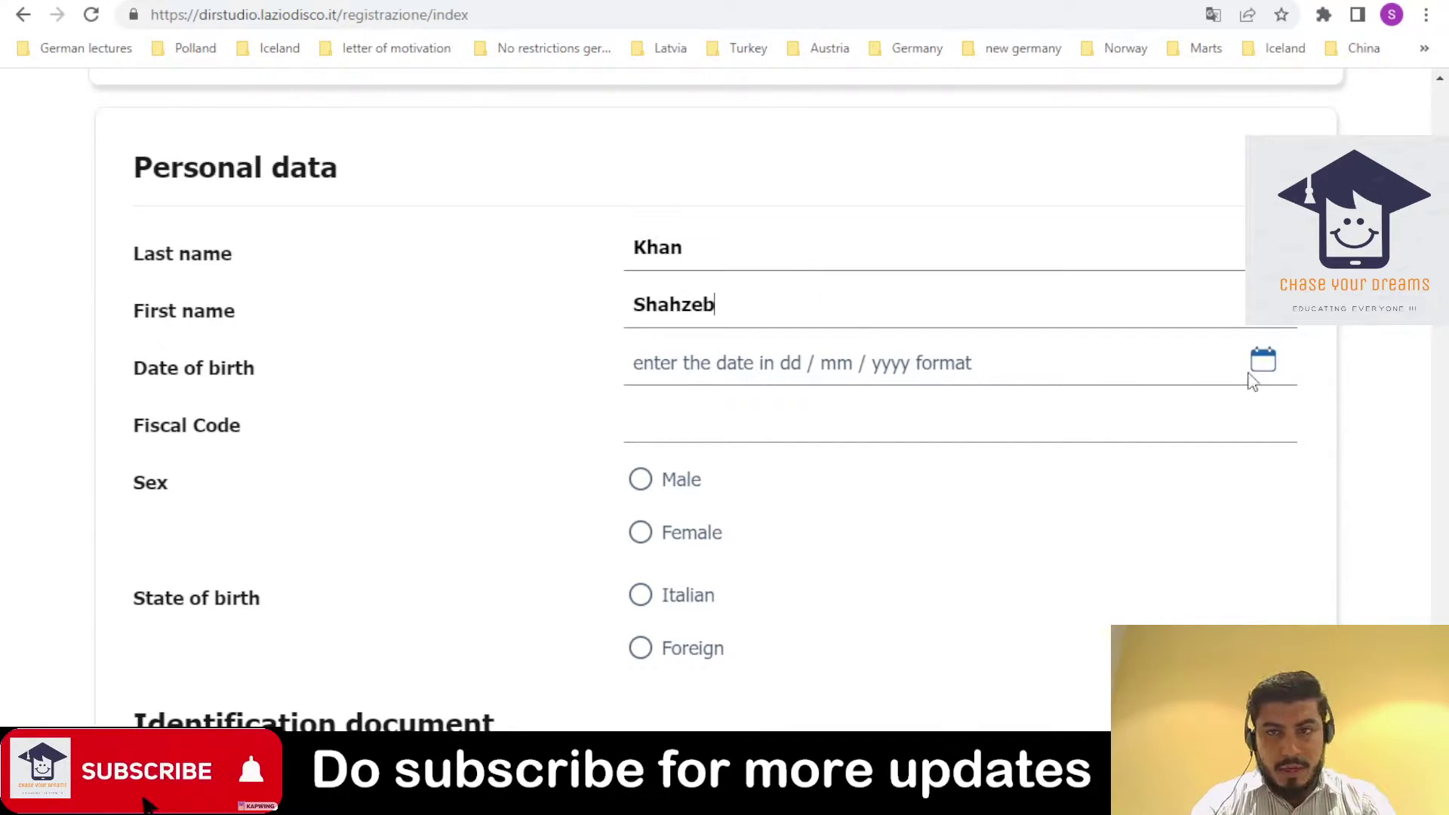
{"action": "left_click", "coordinate": [1256, 374]}
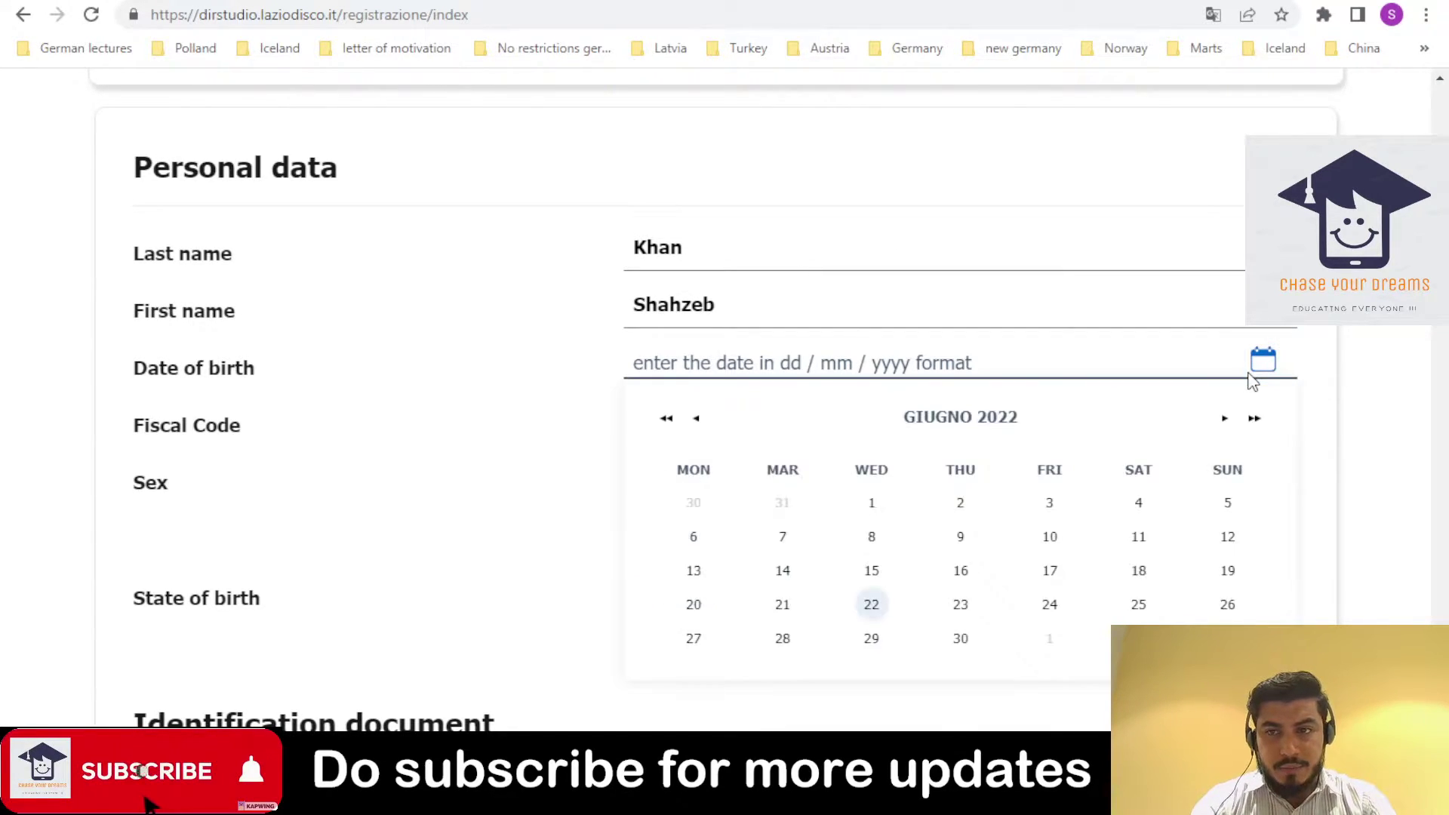
{"action": "left_click", "coordinate": [1012, 428]}
{"action": "scroll", "coordinate": [724, 393], "scroll_direction": "down", "scroll_amount": 2}
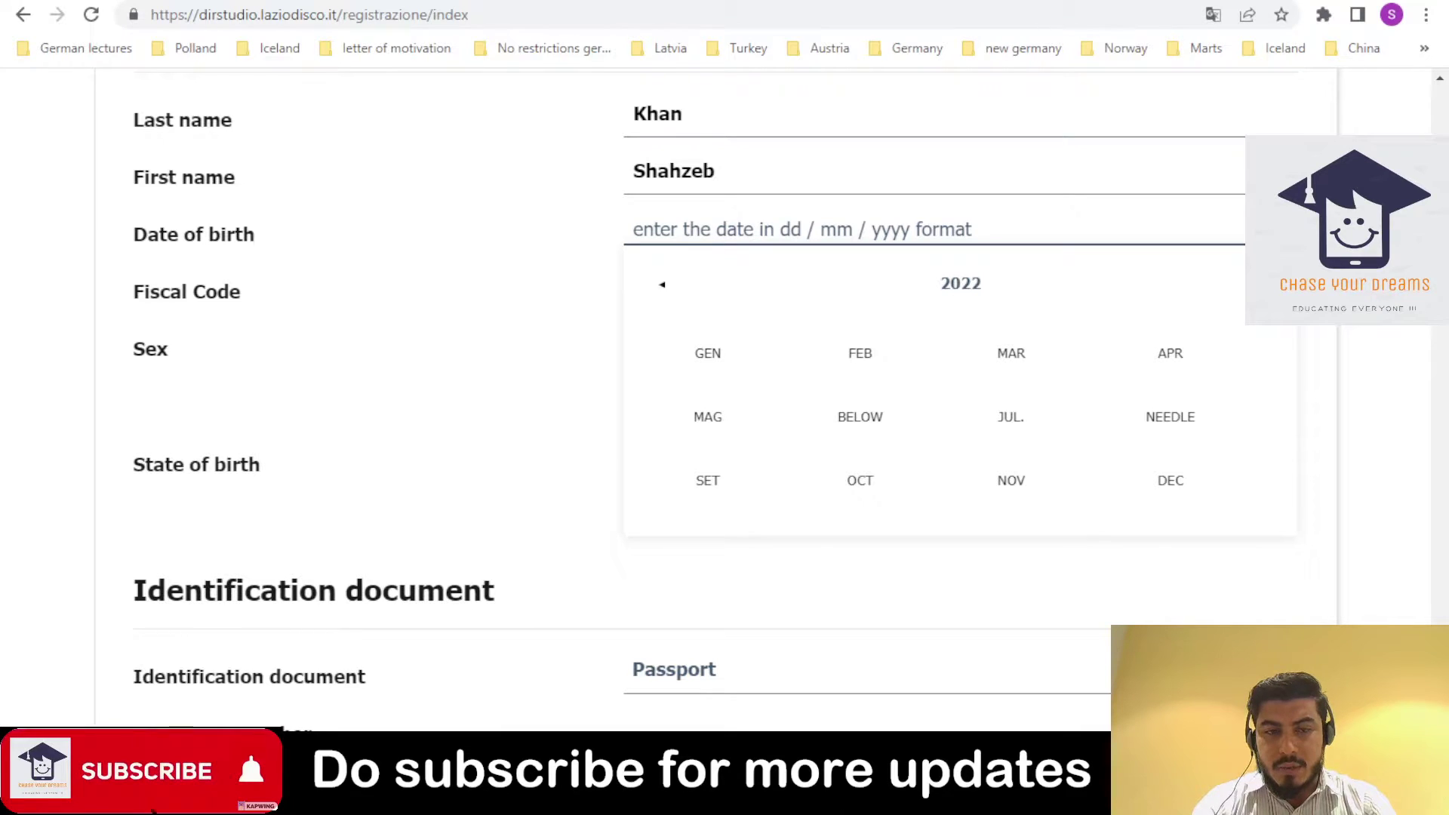
{"action": "left_click", "coordinate": [1015, 486]}
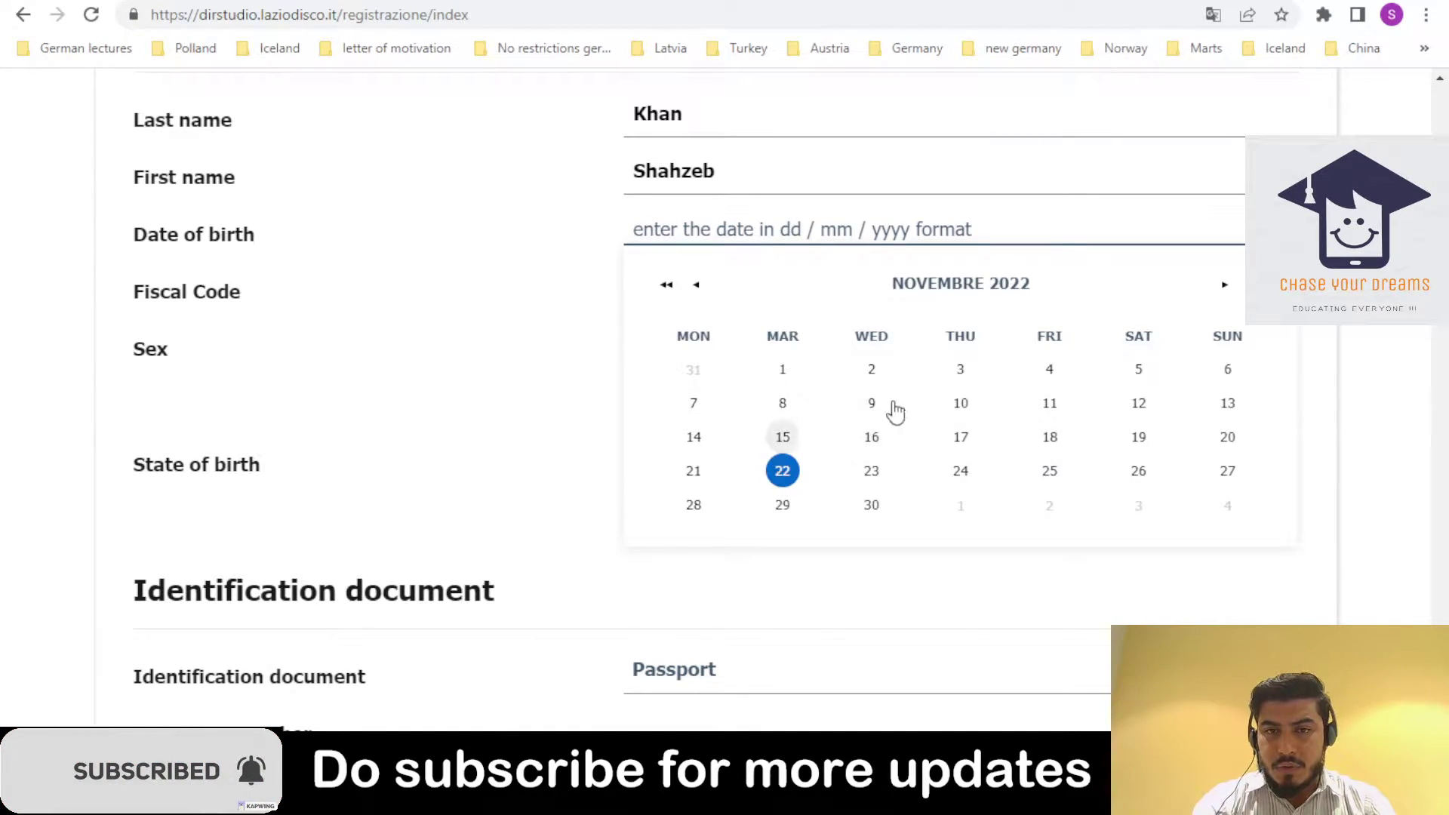
{"action": "left_click", "coordinate": [1138, 369]}
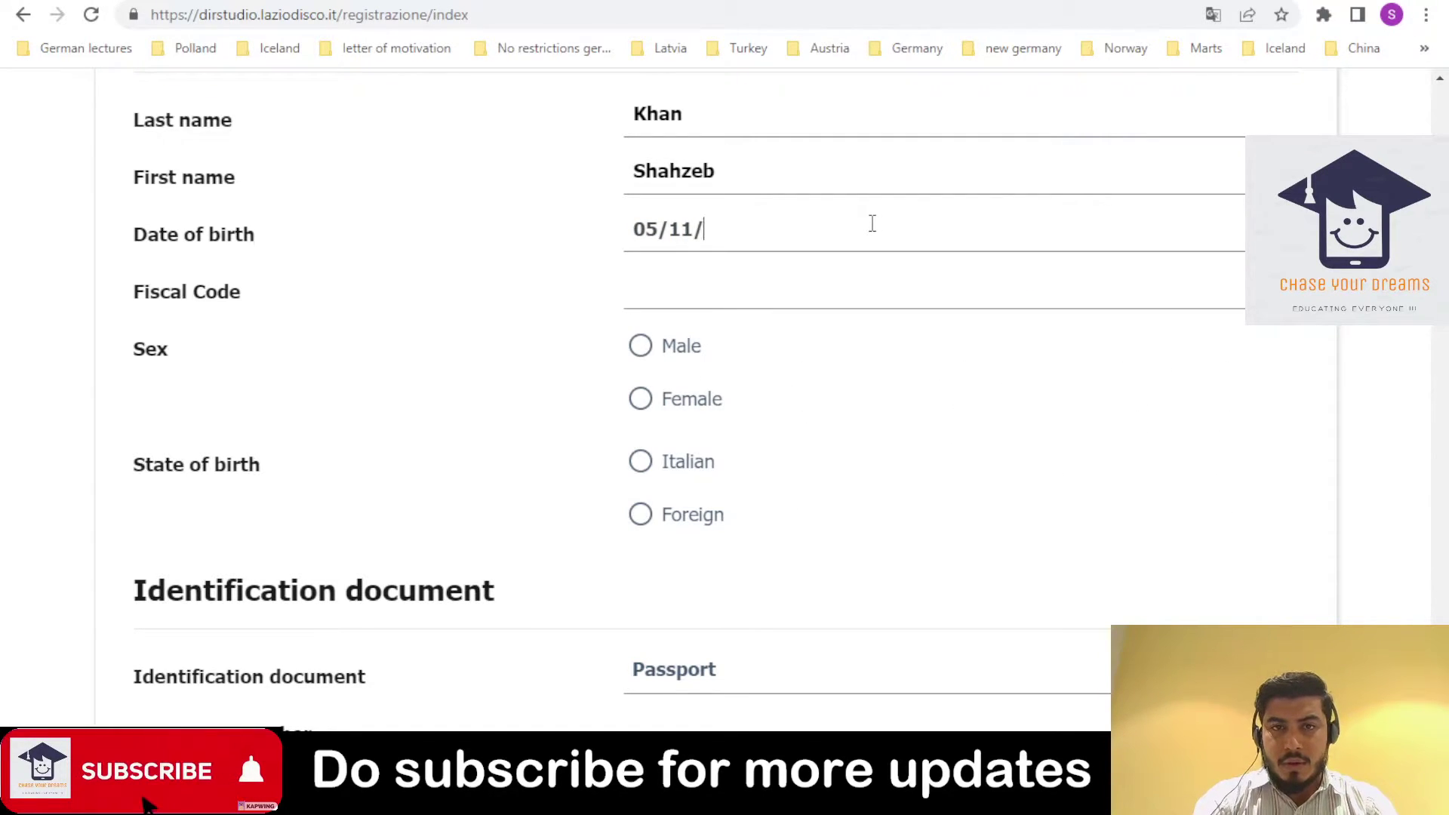
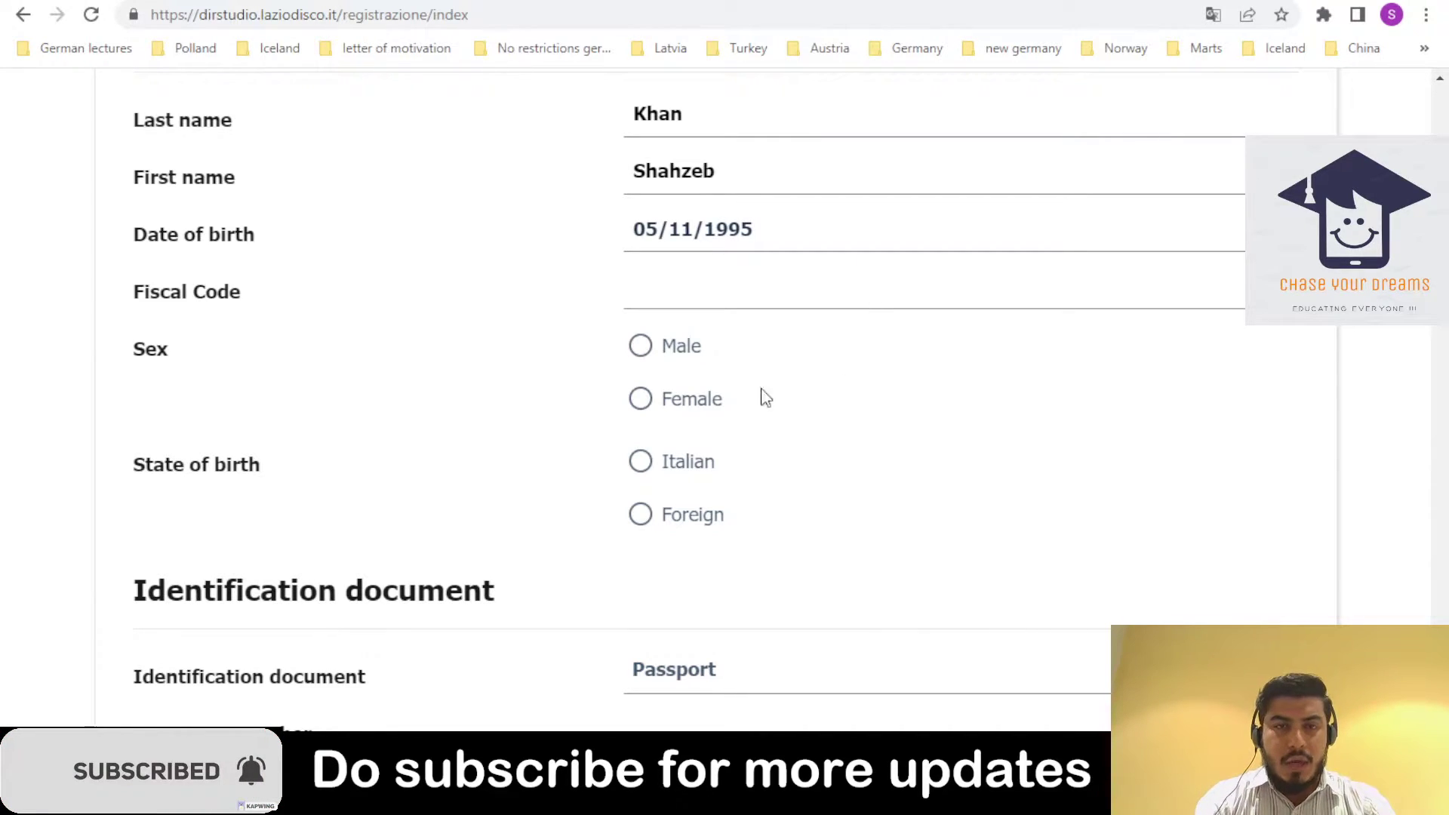
{"action": "key", "text": "Tab"}
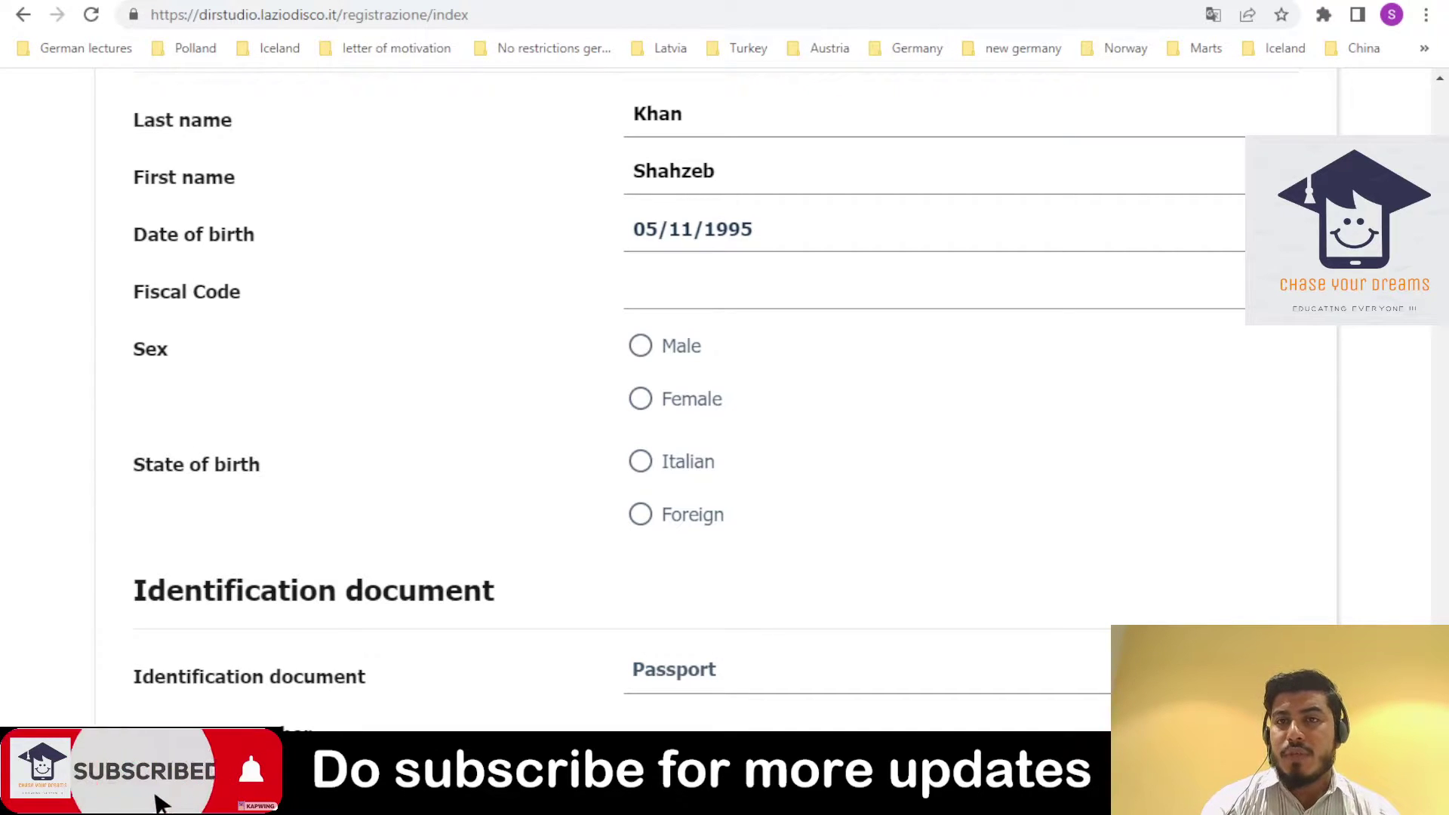
{"action": "key", "text": "ctrl+t"}
- Search Google for 'how to generate codice fiscale italy'
{"action": "type", "text": "ho"}
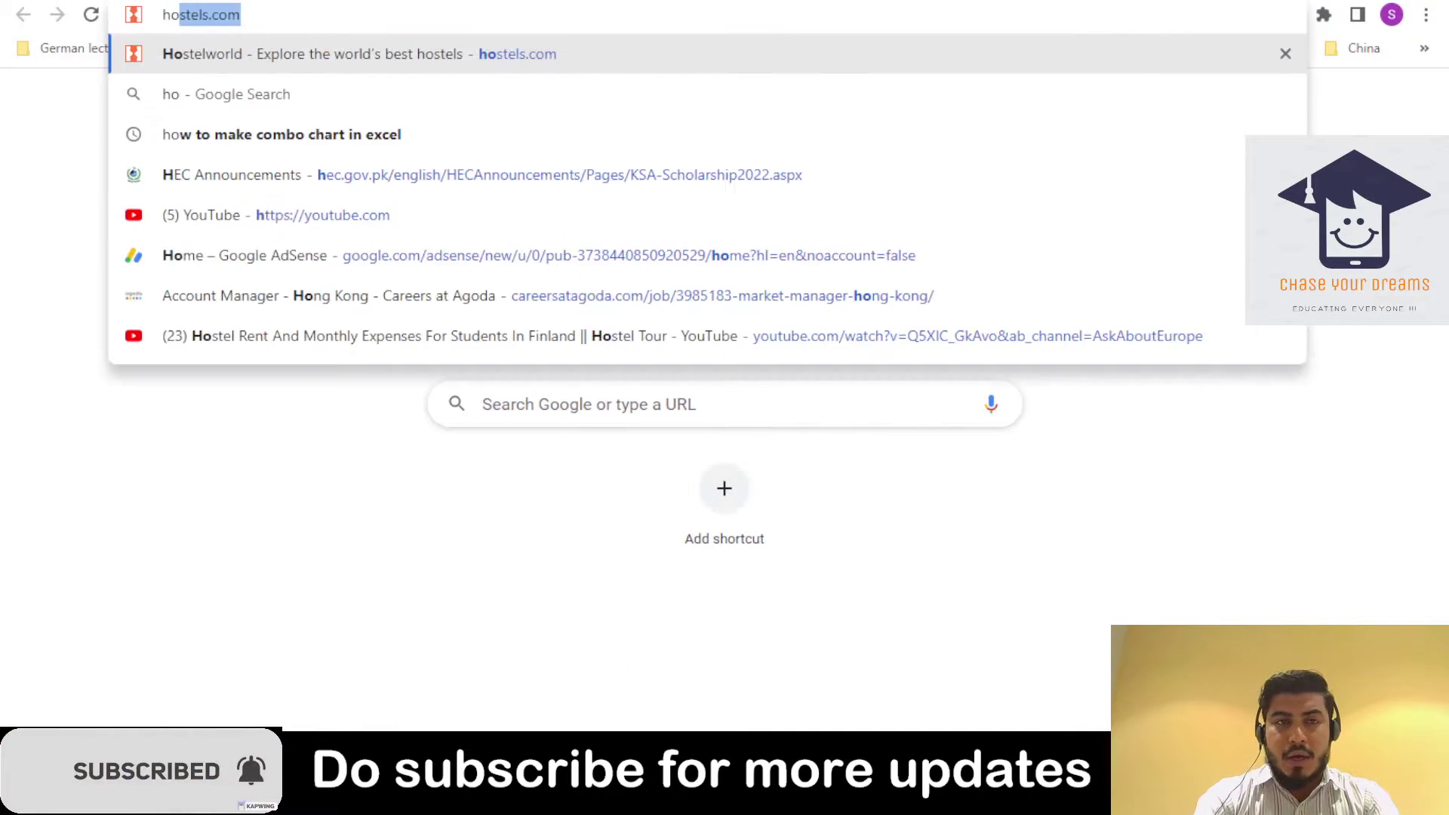
{"action": "type", "text": "w to genera"}
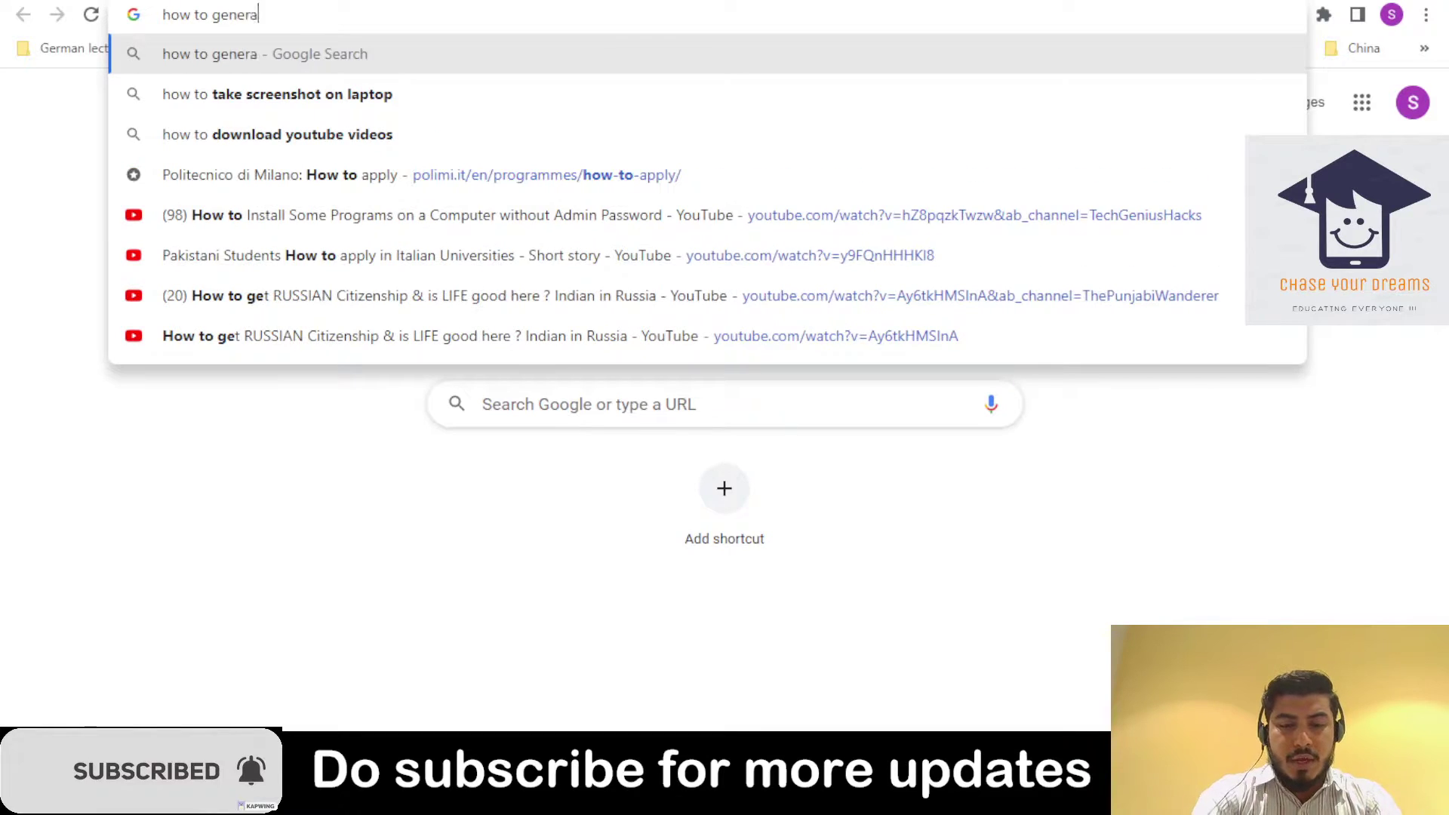
{"action": "type", "text": "te codice"}
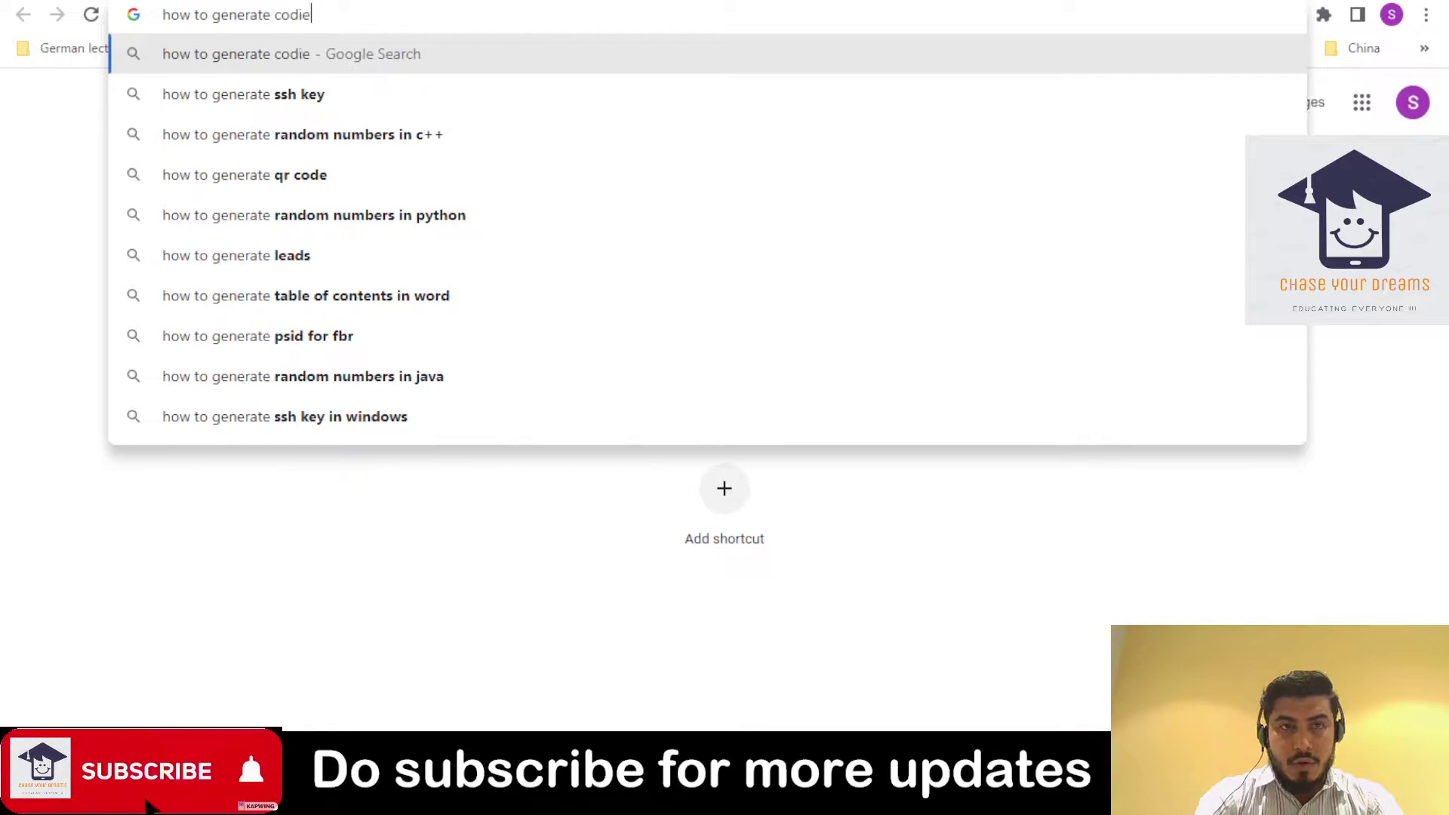
{"action": "key", "text": "BackSpace"}
{"action": "type", "text": "ice"}
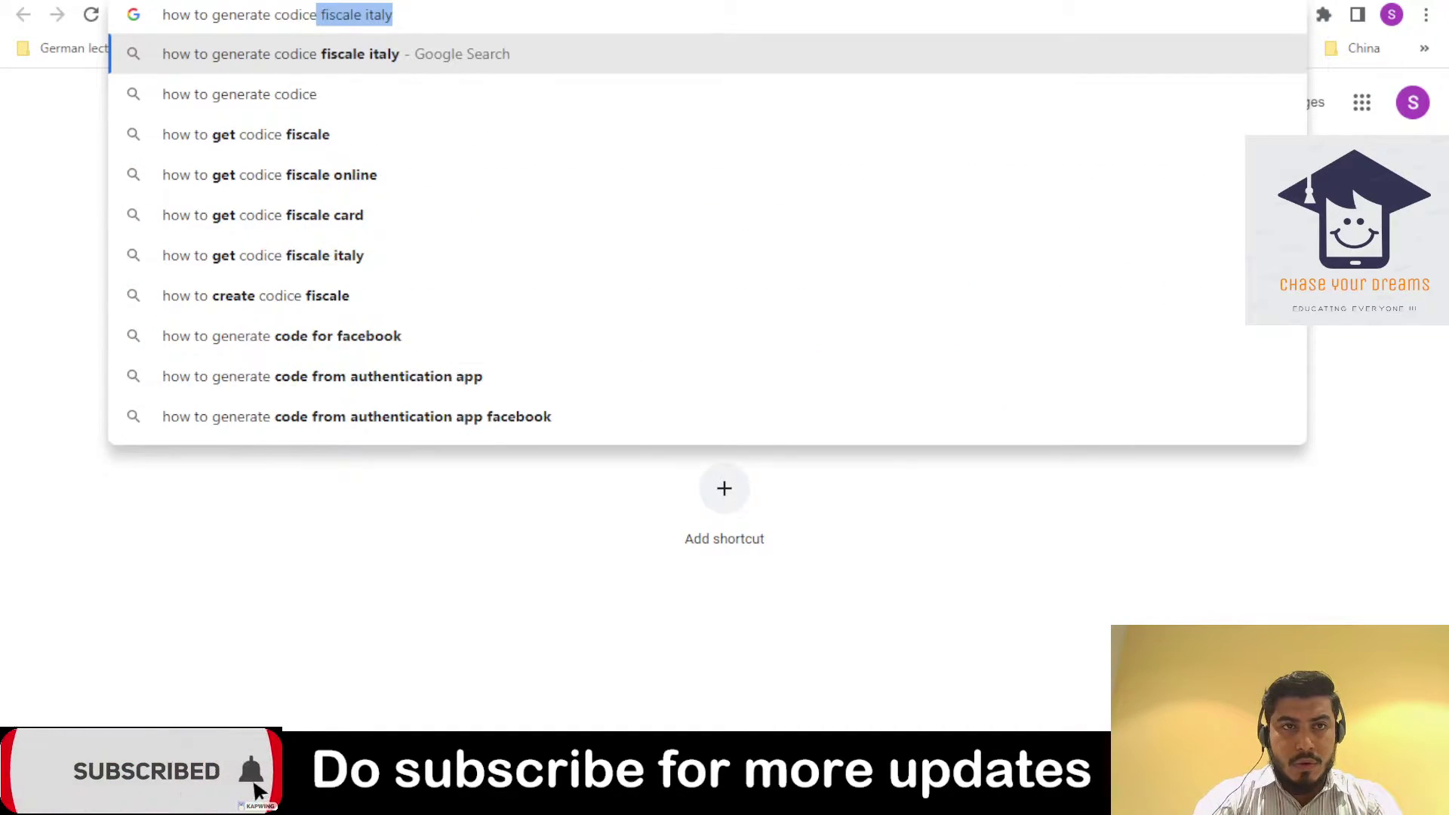
{"action": "key", "text": "Return"}
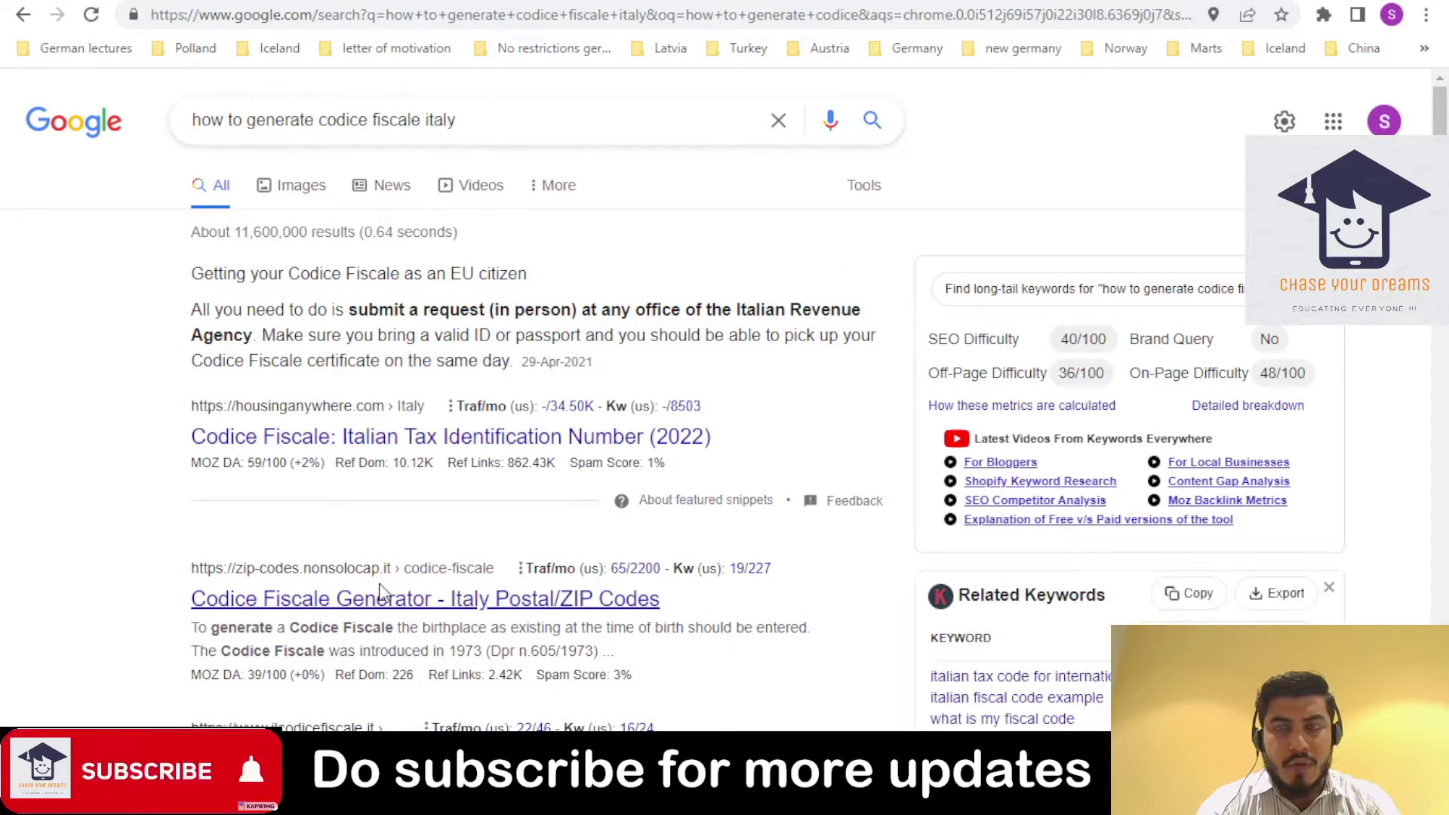
- Open the nonsoloCAP Codice Fiscale Generator, accept cookies, and enter the last and first names
{"action": "left_click", "coordinate": [381, 597]}
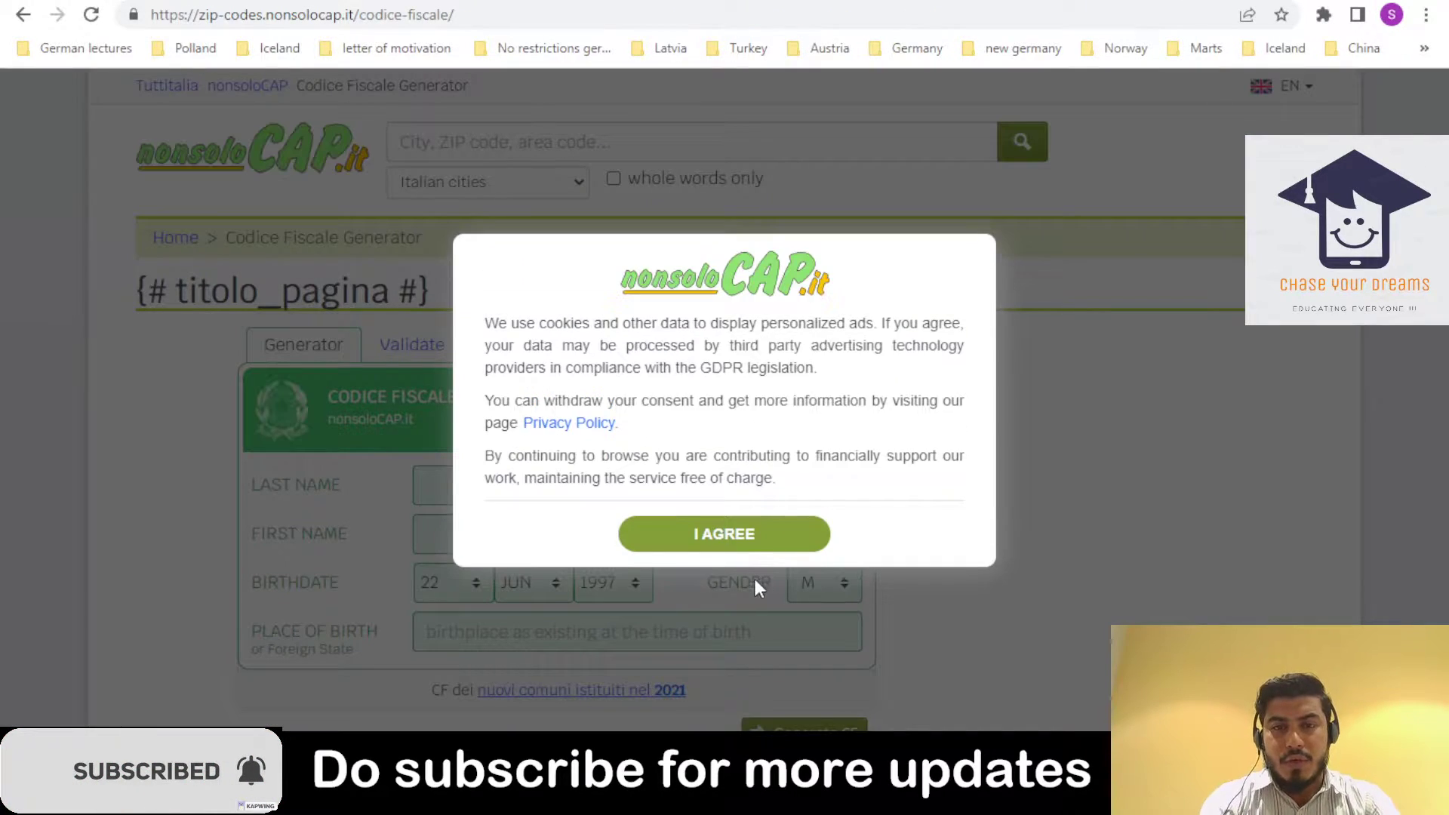
{"action": "left_click", "coordinate": [750, 538]}
{"action": "left_click", "coordinate": [589, 487]}
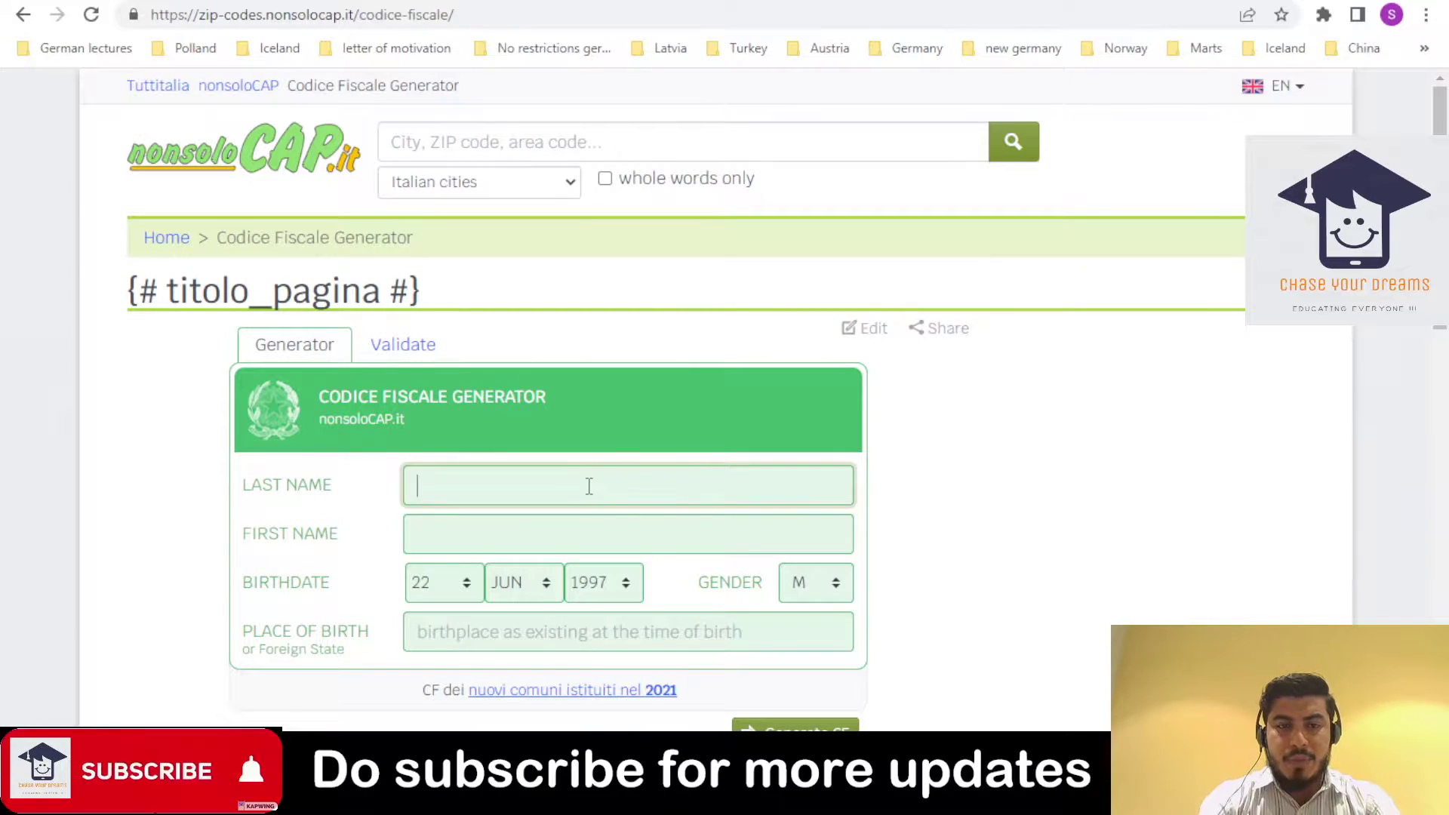
{"action": "type", "text": "SHAHZ"}
{"action": "key", "text": "ctrl+a"}
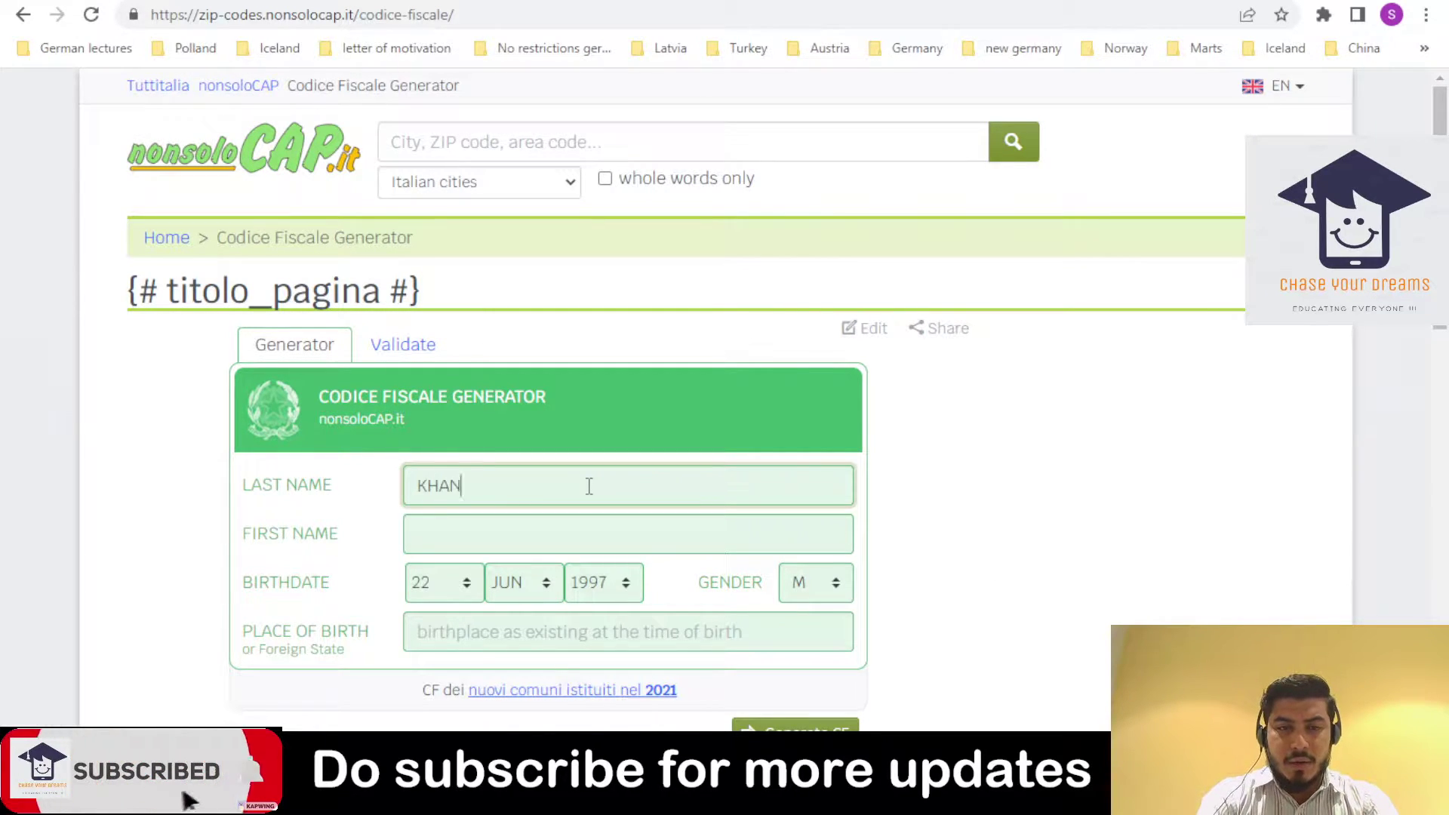
{"action": "key", "text": "Tab"}
{"action": "type", "text": "SHAHZ"}
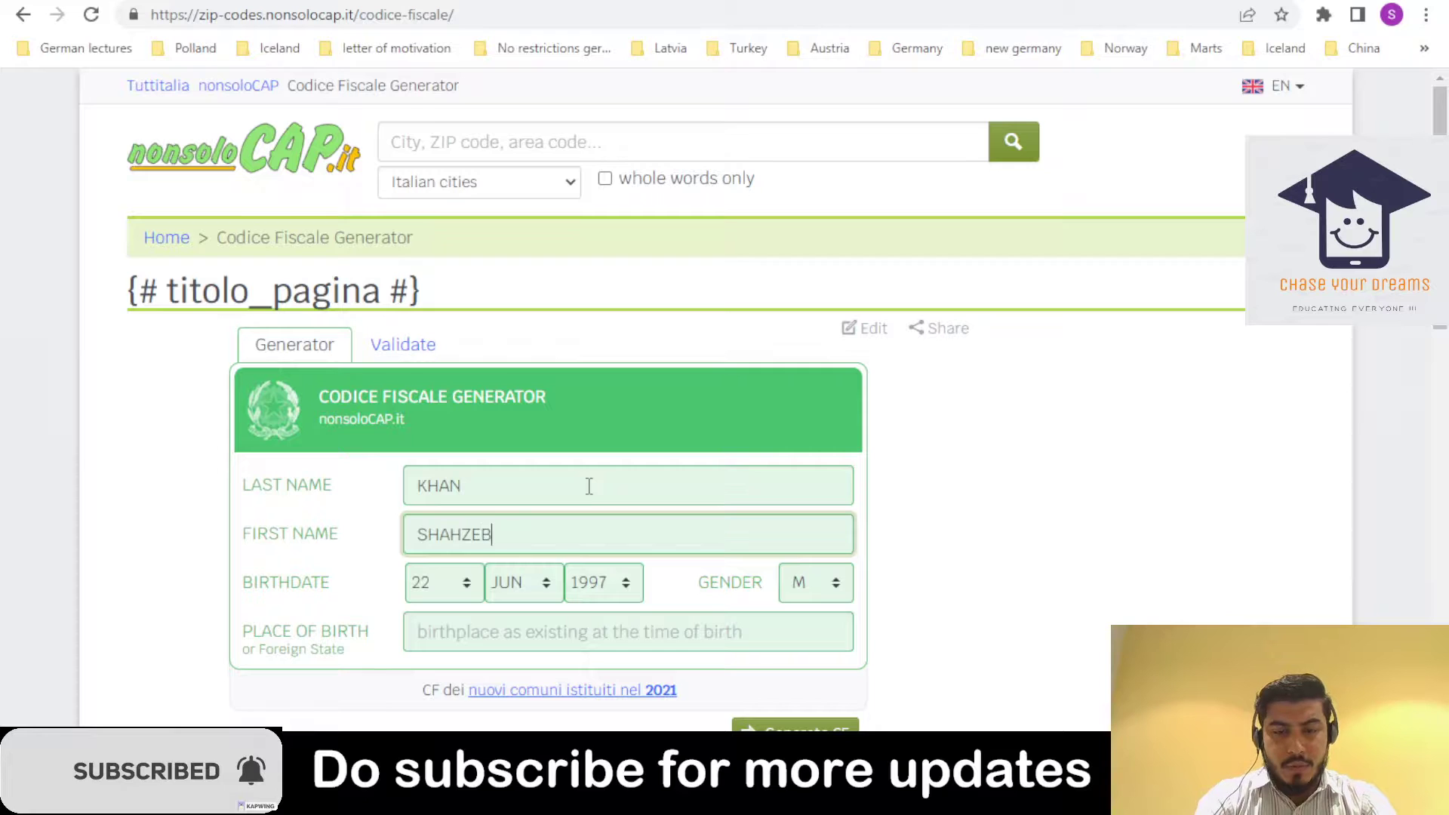
{"action": "key", "text": "Tab"}
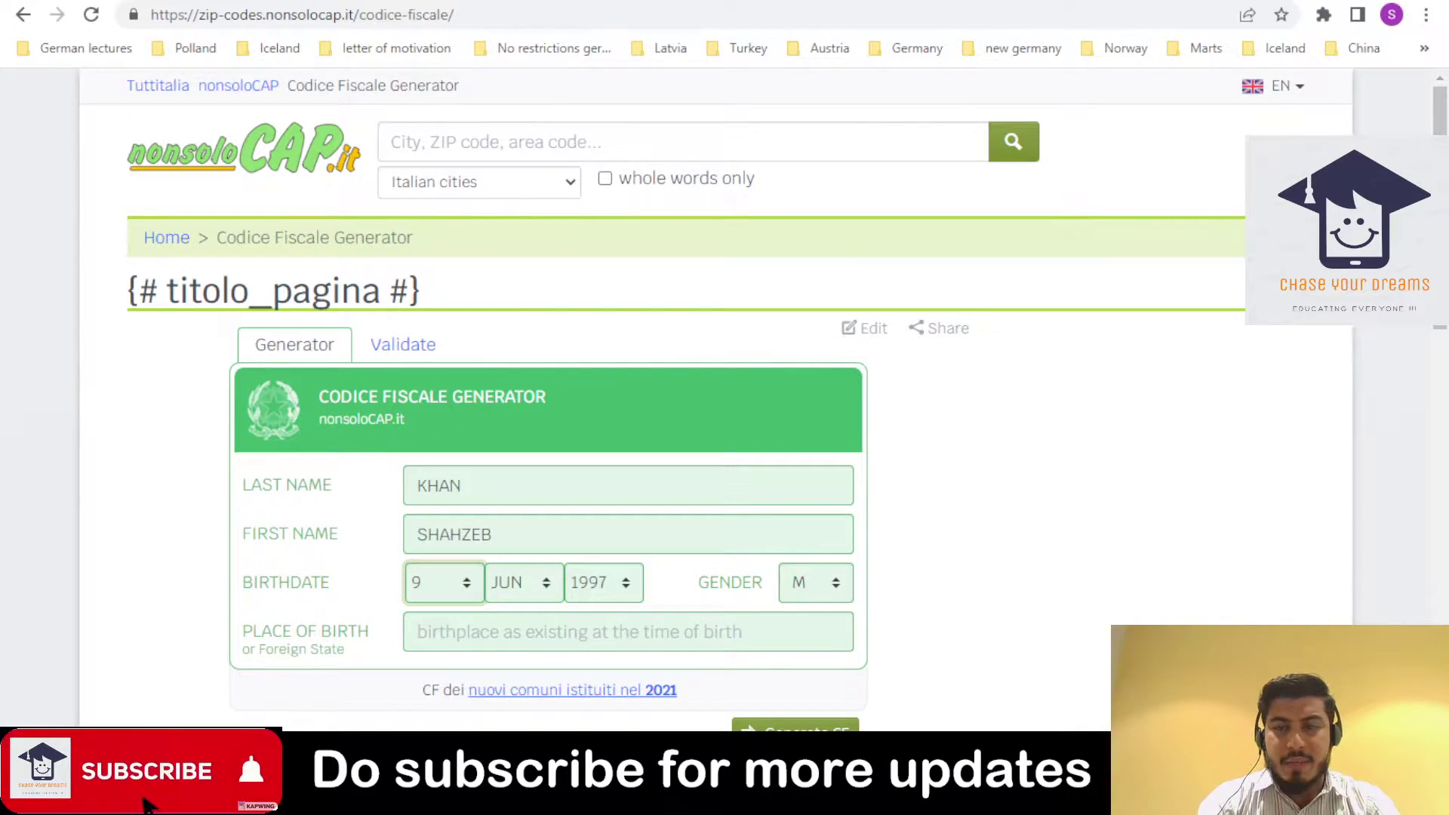
- Set PAKISTAN as place of birth, generate the fiscal code and copy it
{"action": "scroll", "coordinate": [818, 455], "scroll_direction": "down", "scroll_amount": 3}
{"action": "left_click", "coordinate": [682, 408]}
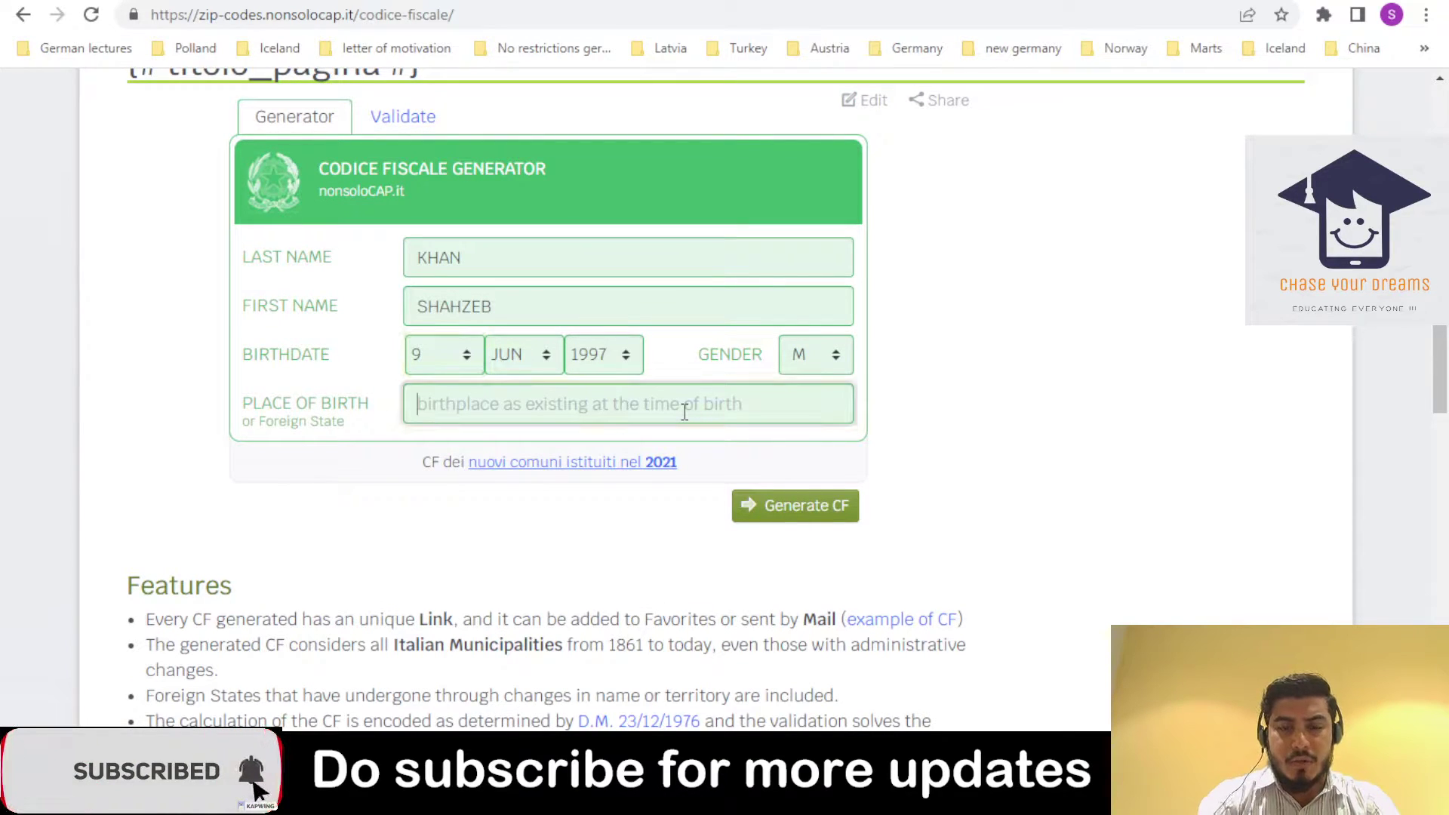
{"action": "type", "text": "PAKISRAN"}
{"action": "key", "text": "BackSpace"}
{"action": "key", "text": "BackSpace"}
{"action": "key", "text": "BackSpace"}
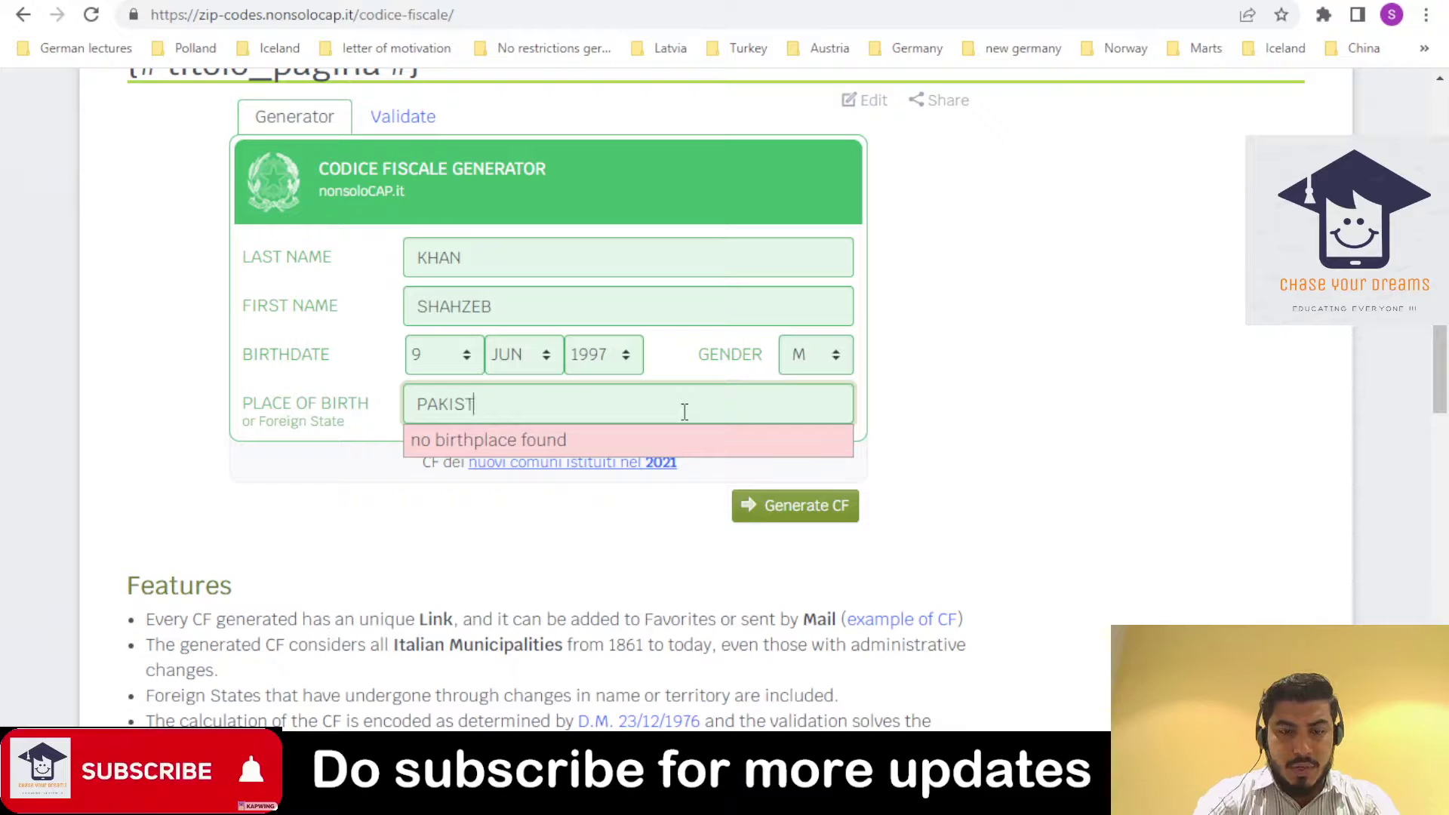
{"action": "left_click", "coordinate": [605, 480]}
{"action": "left_click", "coordinate": [806, 503]}
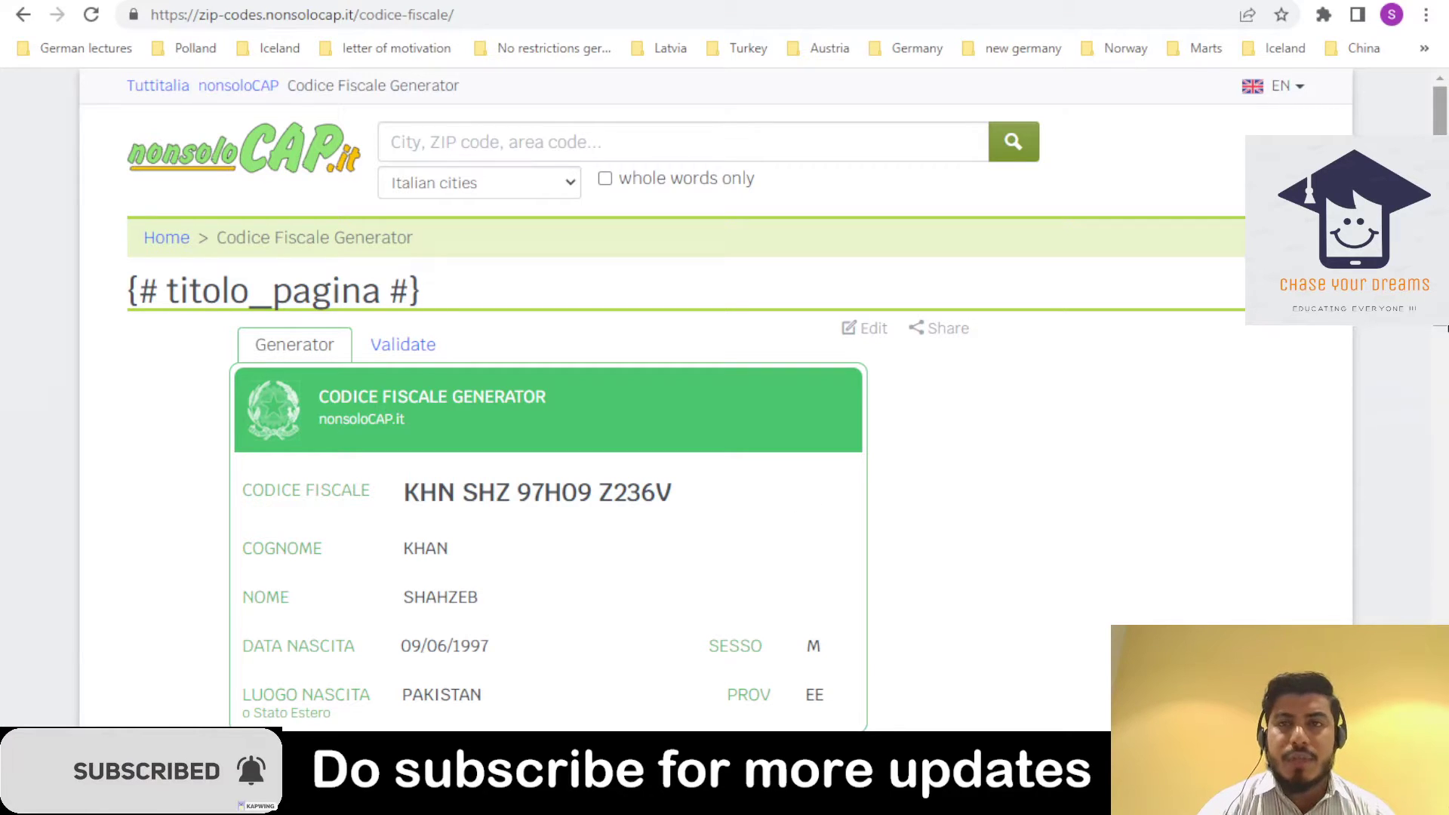
{"action": "triple_click", "coordinate": [571, 510]}
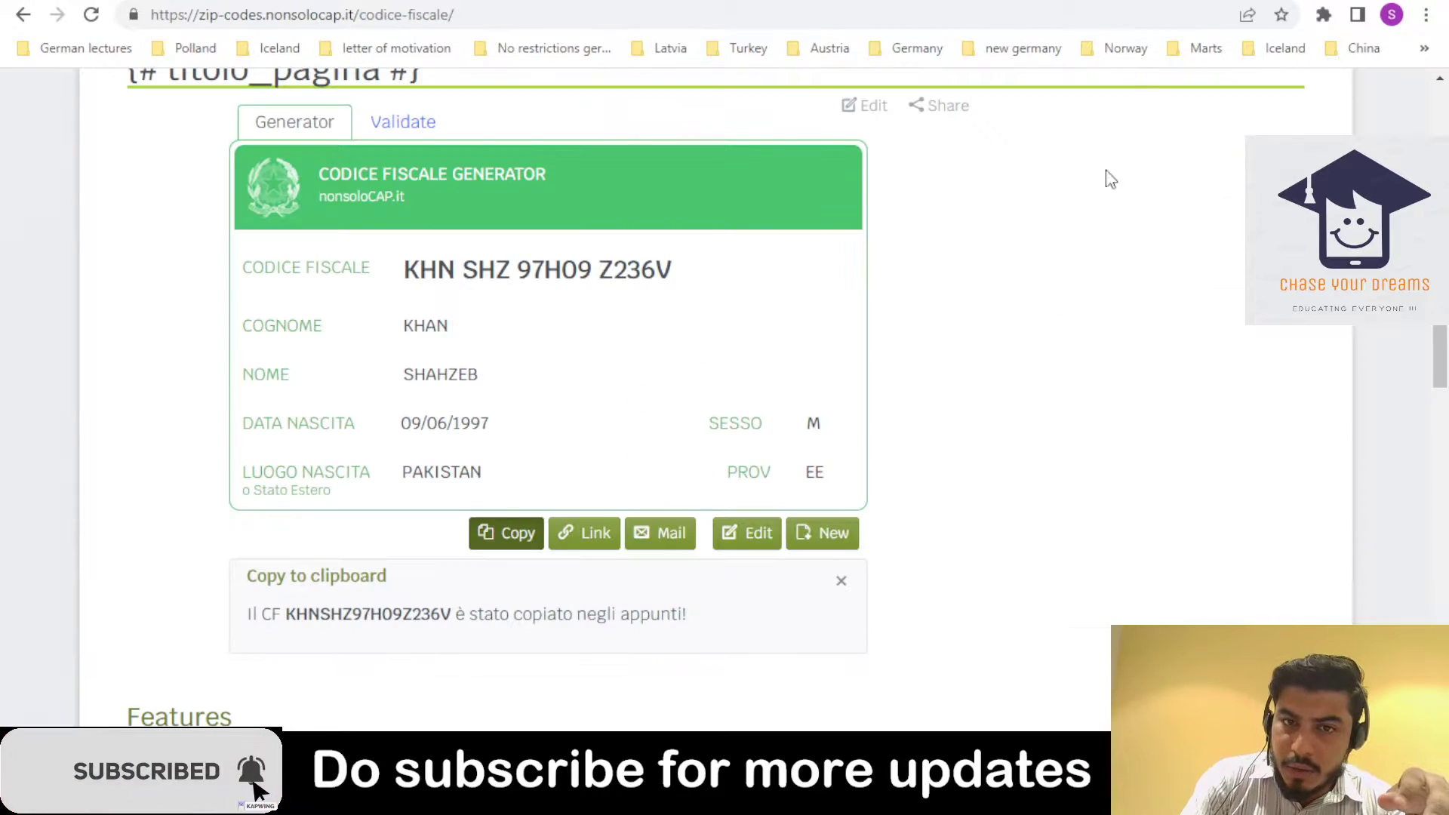
{"action": "left_click", "coordinate": [506, 532]}
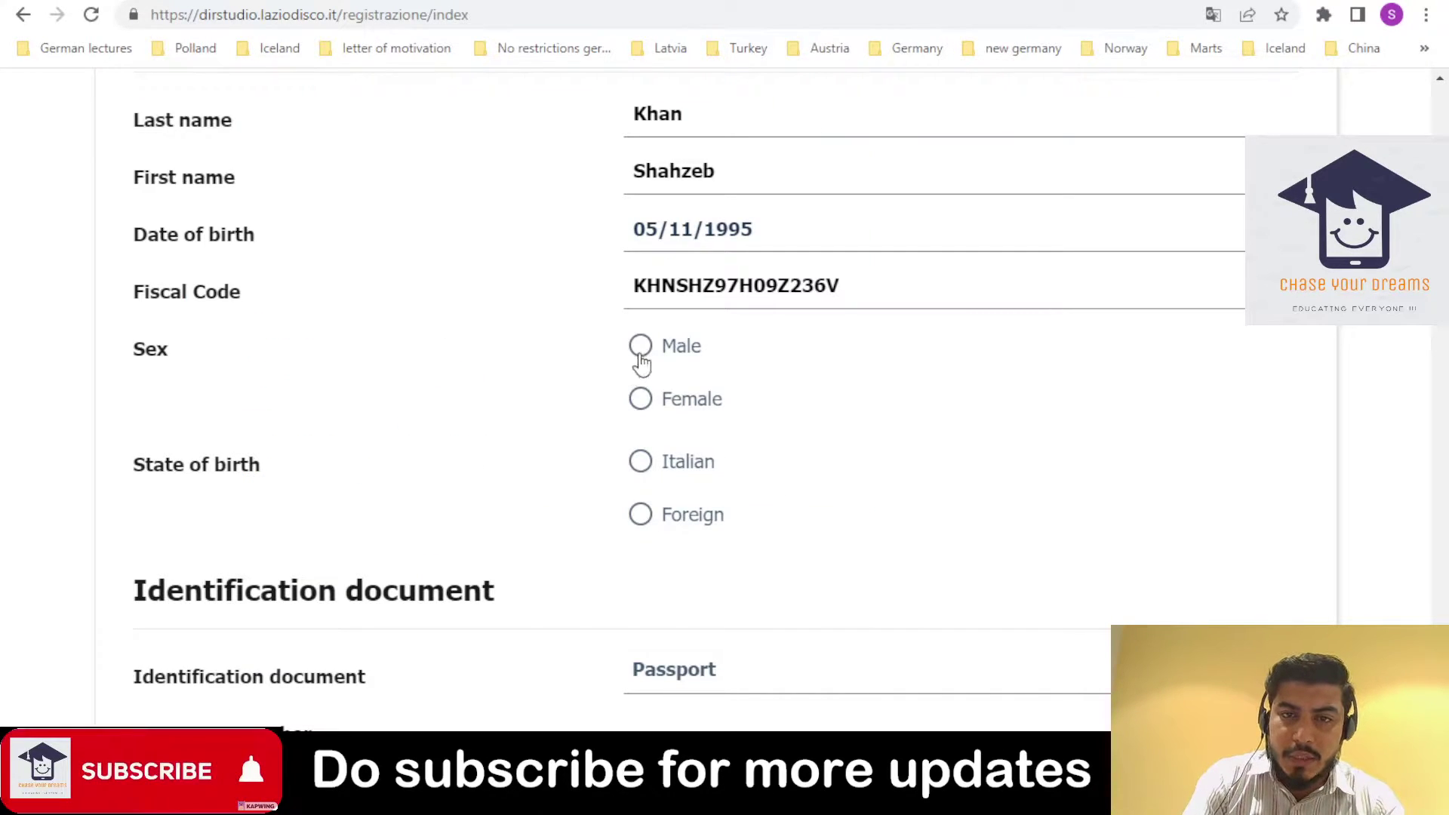
- Set sex to Male and state of birth to Foreign
{"action": "left_click", "coordinate": [640, 345]}
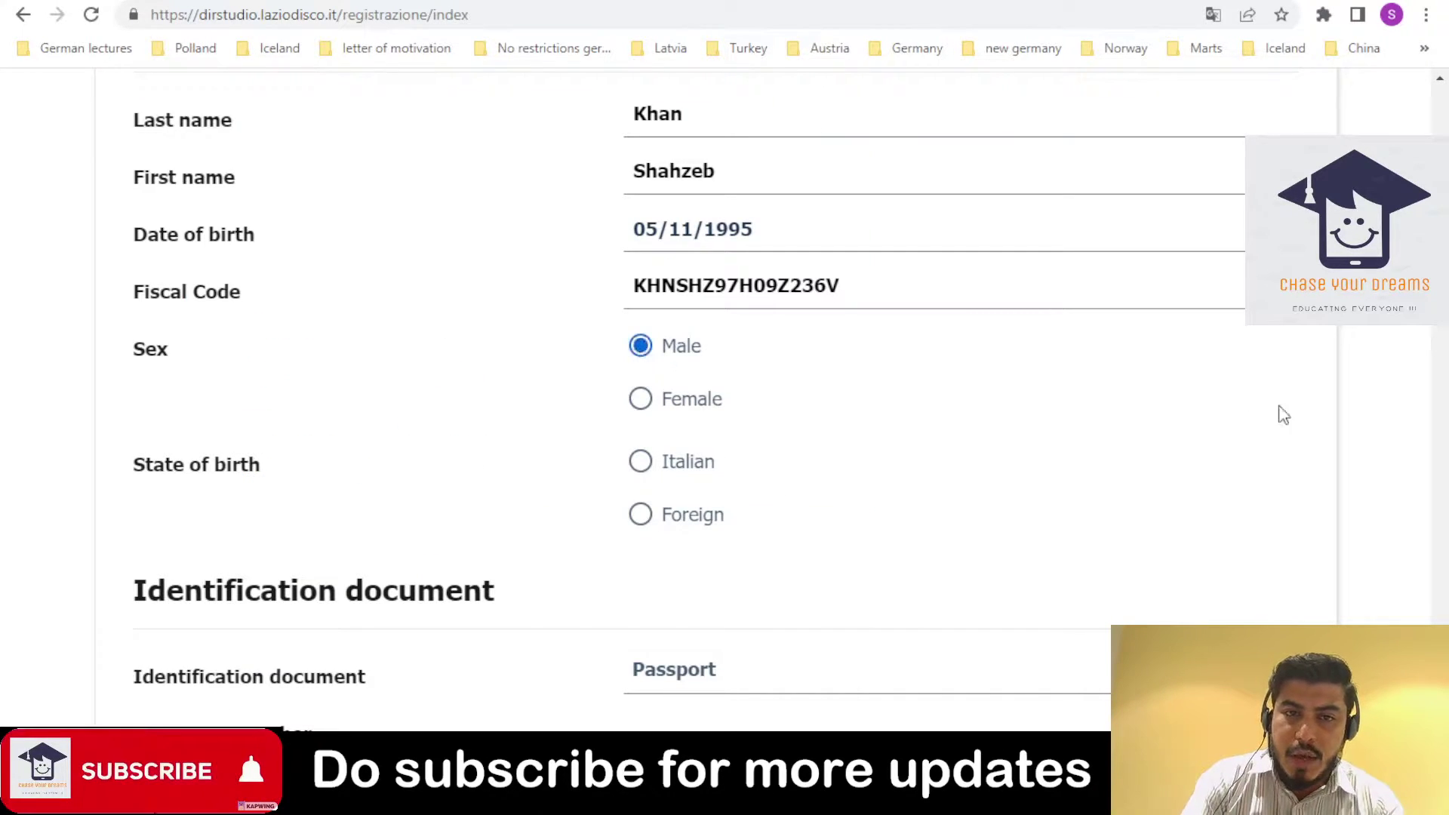
{"action": "left_click", "coordinate": [642, 519]}
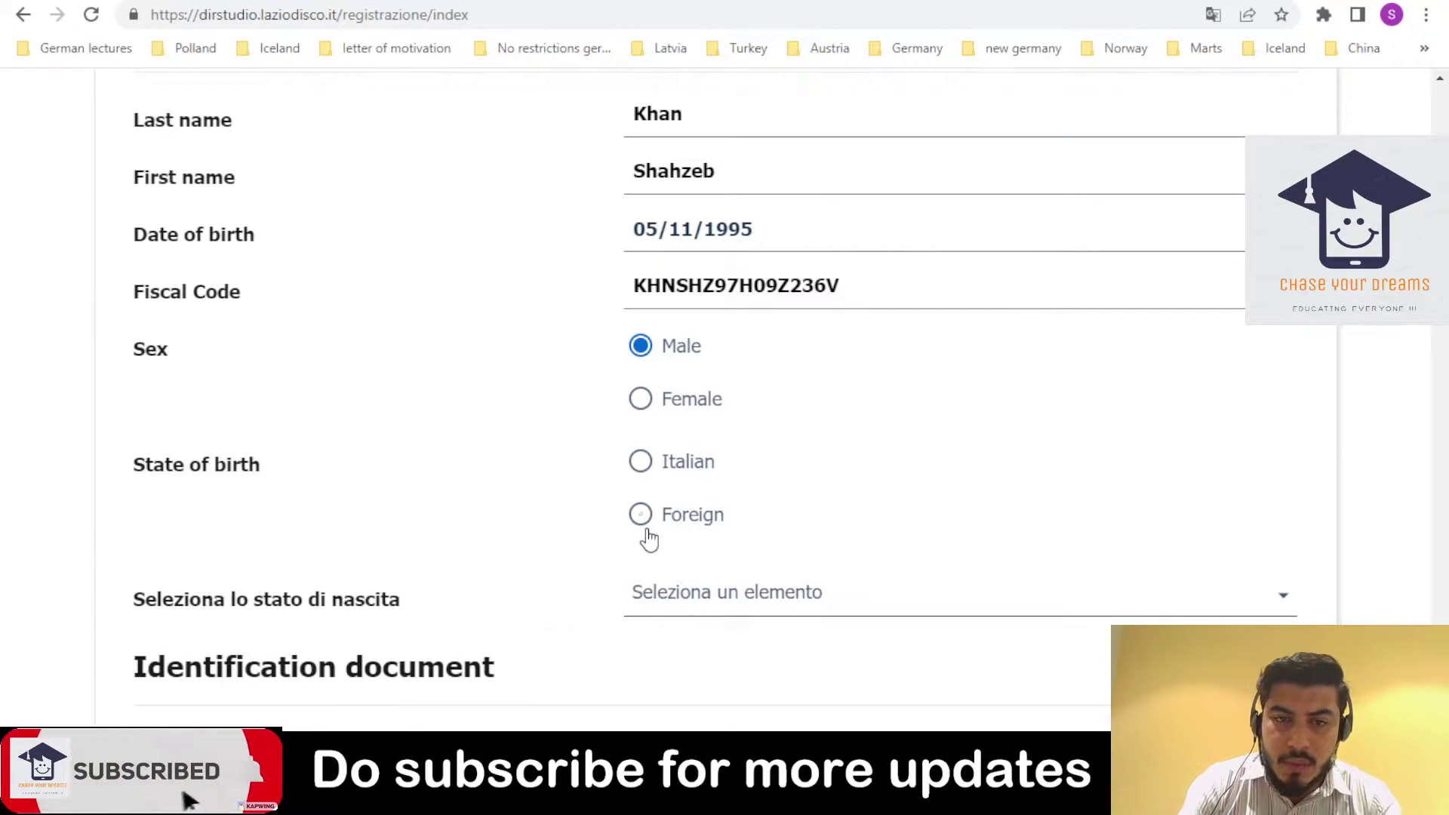
{"action": "left_click", "coordinate": [807, 606]}
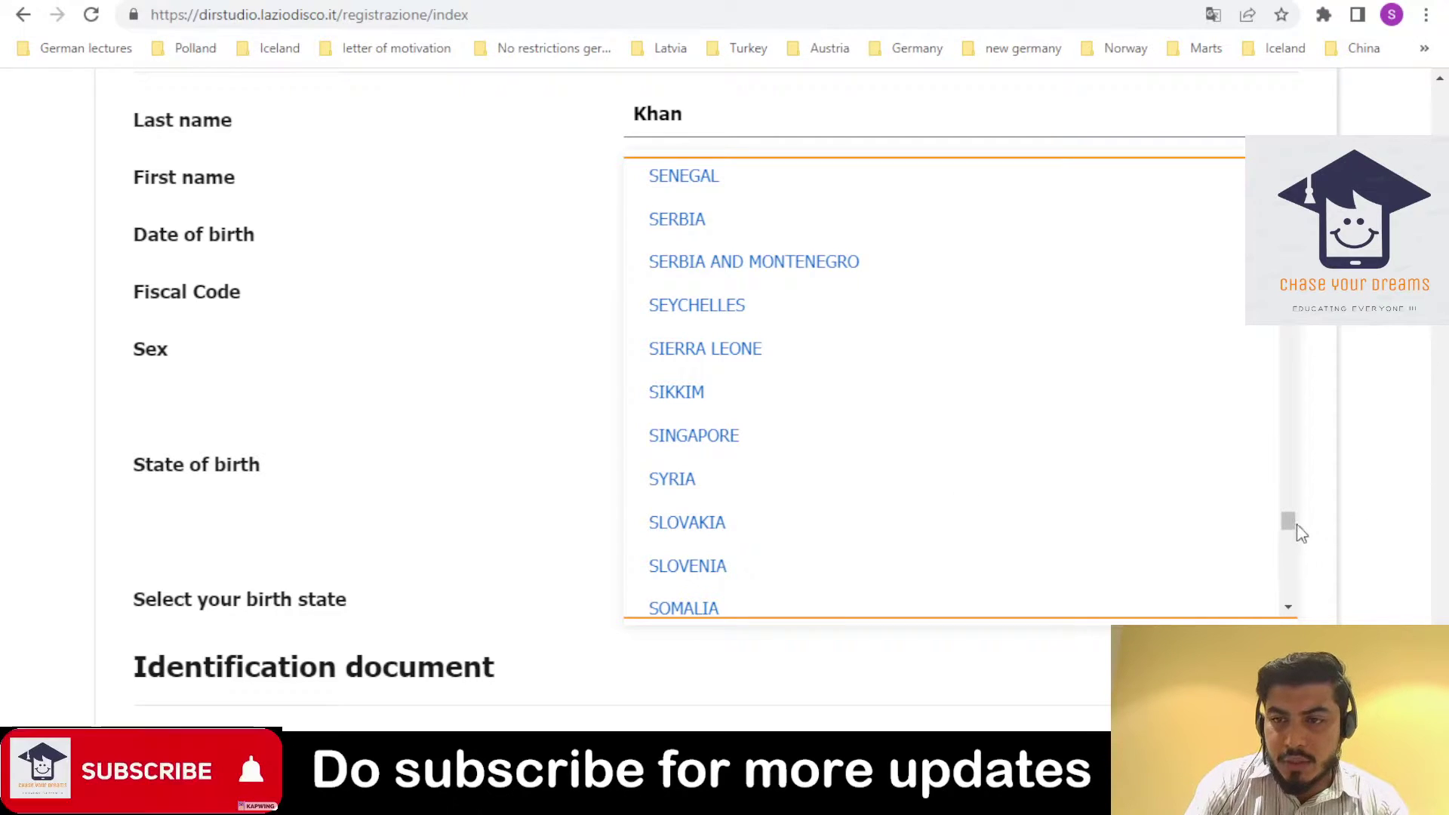
{"action": "left_click_drag", "start_coordinate": [1292, 525], "coordinate": [1221, 429]}
{"action": "left_click", "coordinate": [1281, 392]}
- Choose PAKISTAN from the birth-state list
{"action": "left_click", "coordinate": [936, 601]}
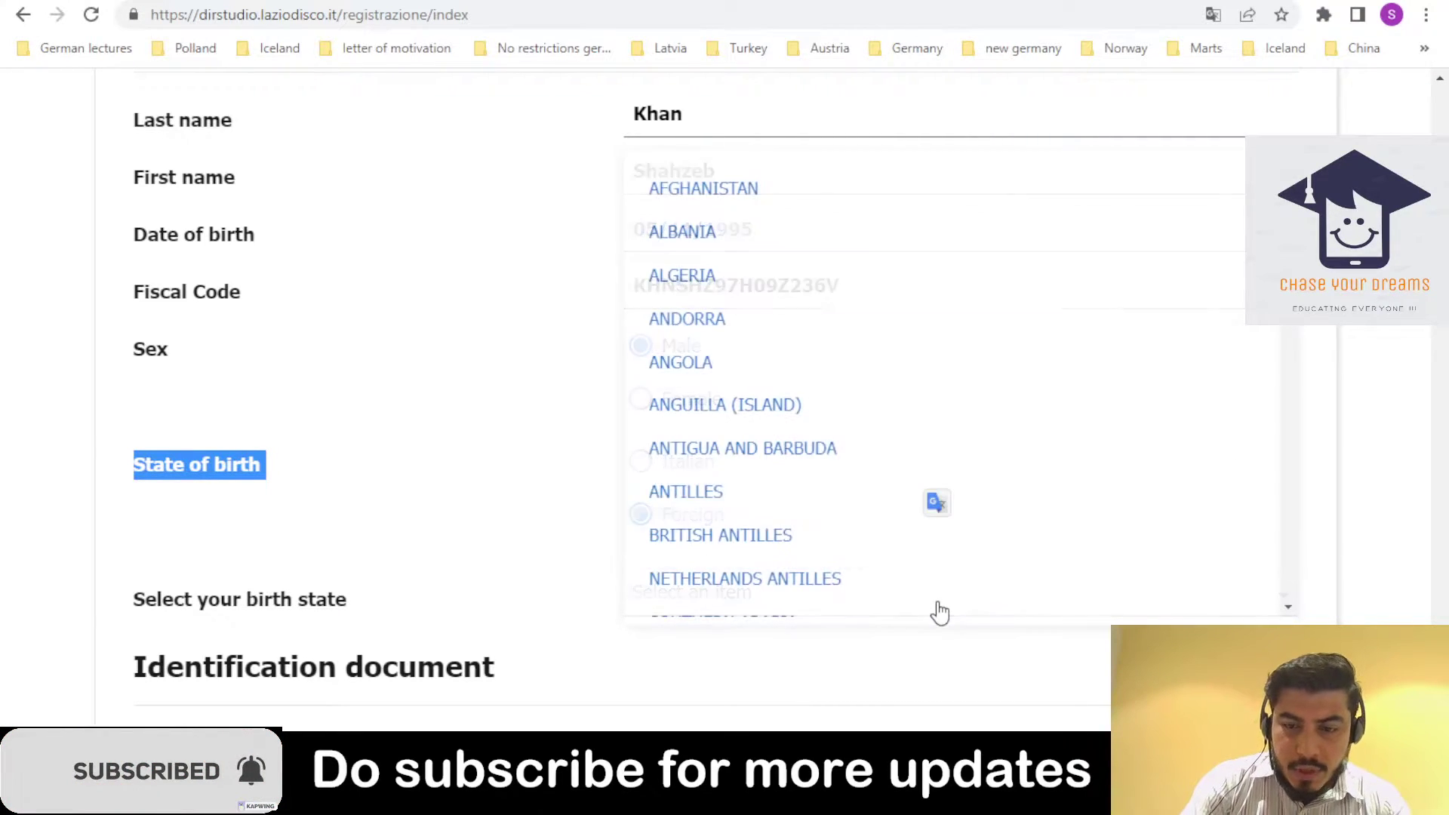
{"action": "scroll", "coordinate": [940, 611], "scroll_direction": "down", "scroll_amount": 6}
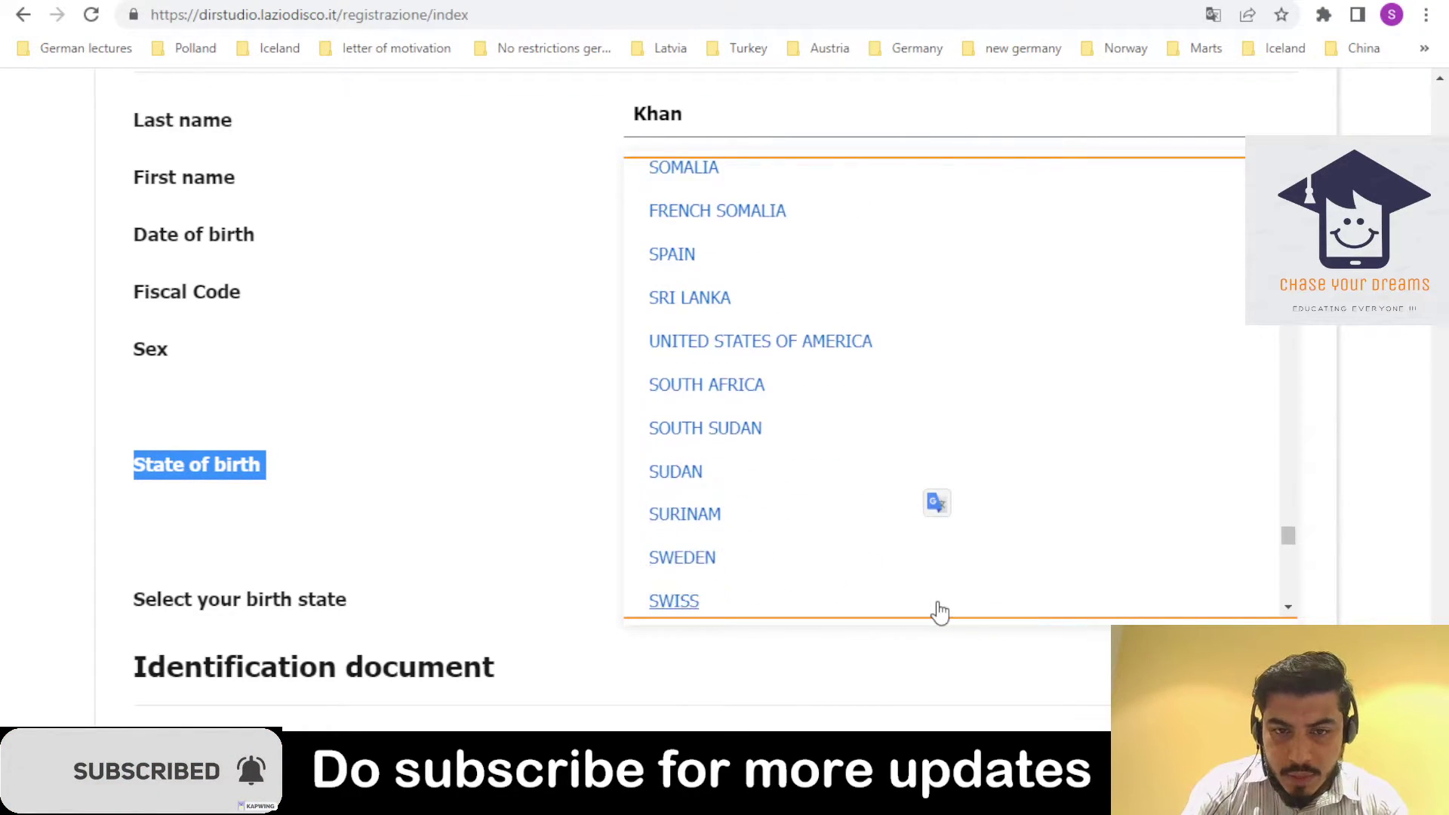
{"action": "scroll", "coordinate": [940, 611], "scroll_direction": "up", "scroll_amount": 5}
{"action": "scroll", "coordinate": [940, 611], "scroll_direction": "down", "scroll_amount": 5}
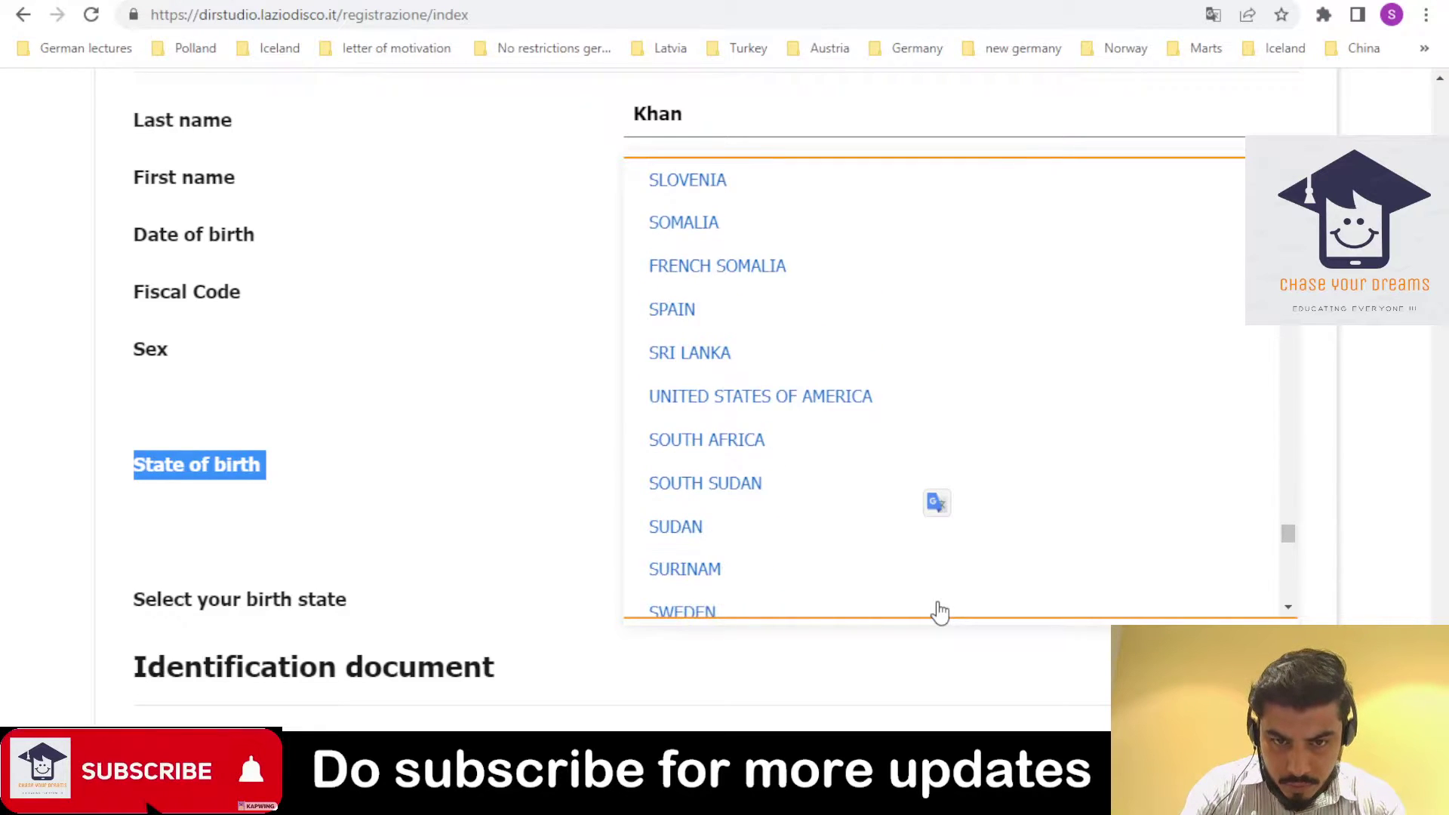
{"action": "scroll", "coordinate": [939, 611], "scroll_direction": "down", "scroll_amount": 5}
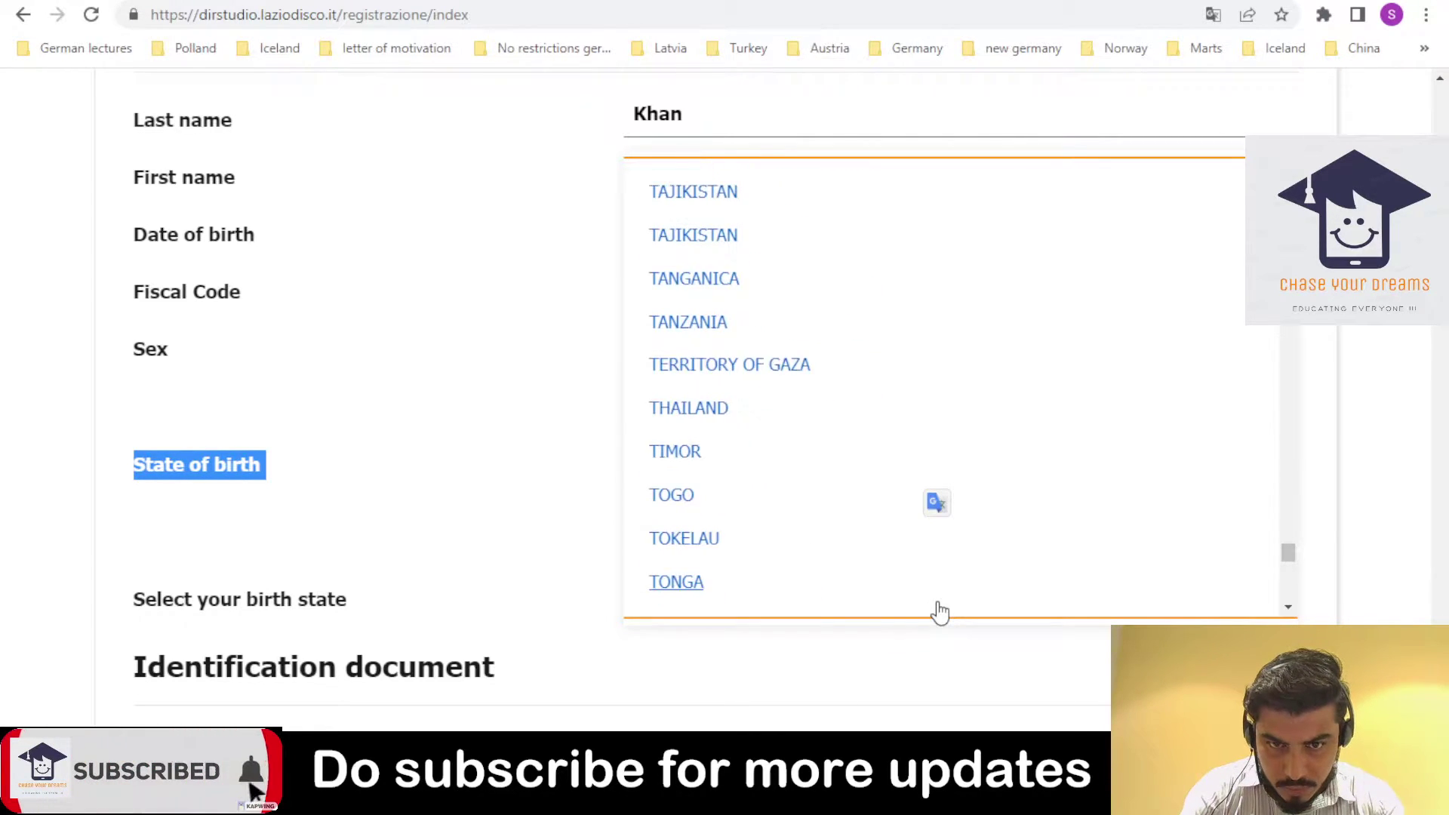
{"action": "scroll", "coordinate": [939, 611], "scroll_direction": "up", "scroll_amount": 6}
{"action": "scroll", "coordinate": [939, 612], "scroll_direction": "down", "scroll_amount": 5}
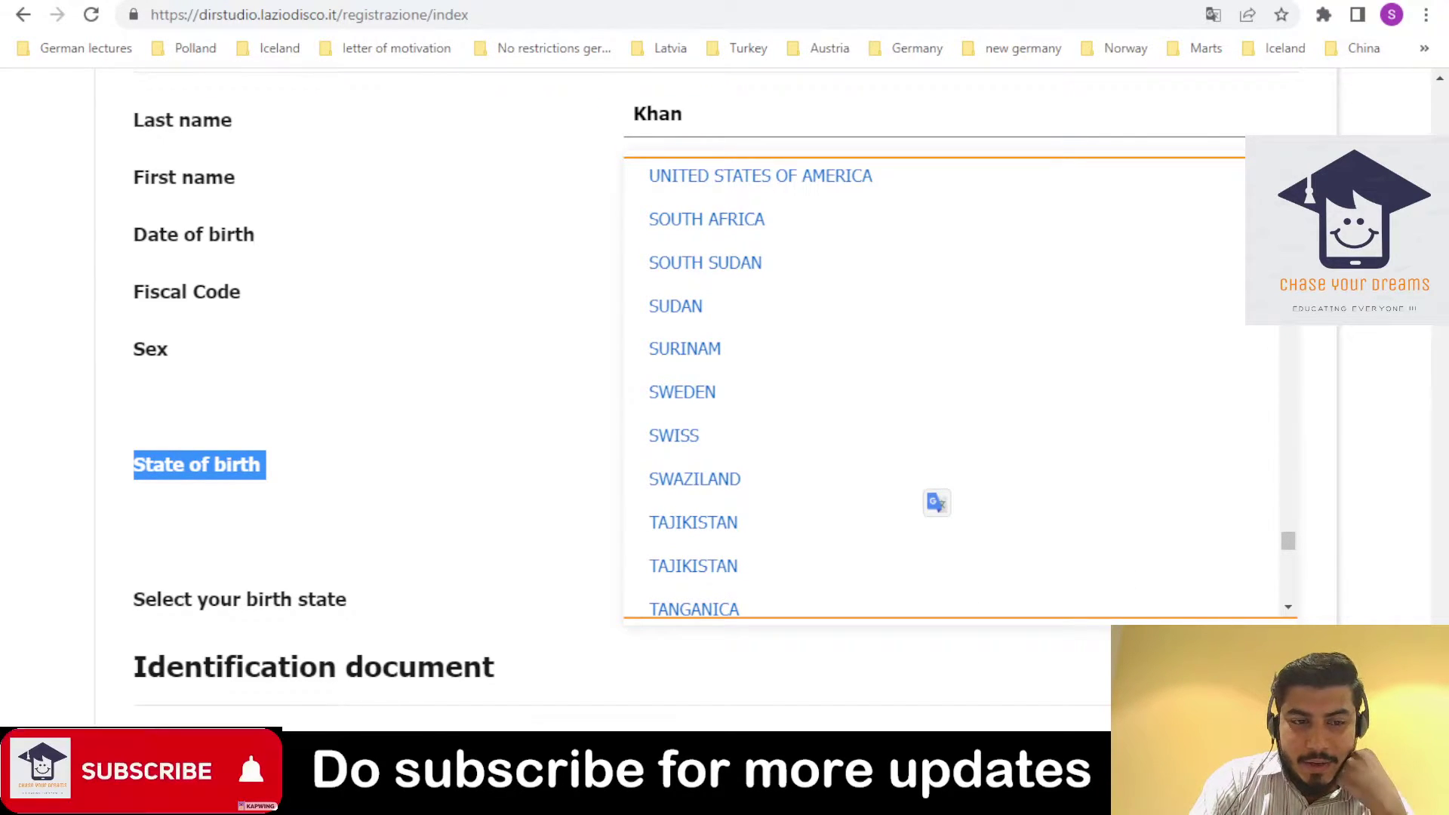
{"action": "left_click", "coordinate": [332, 796]}
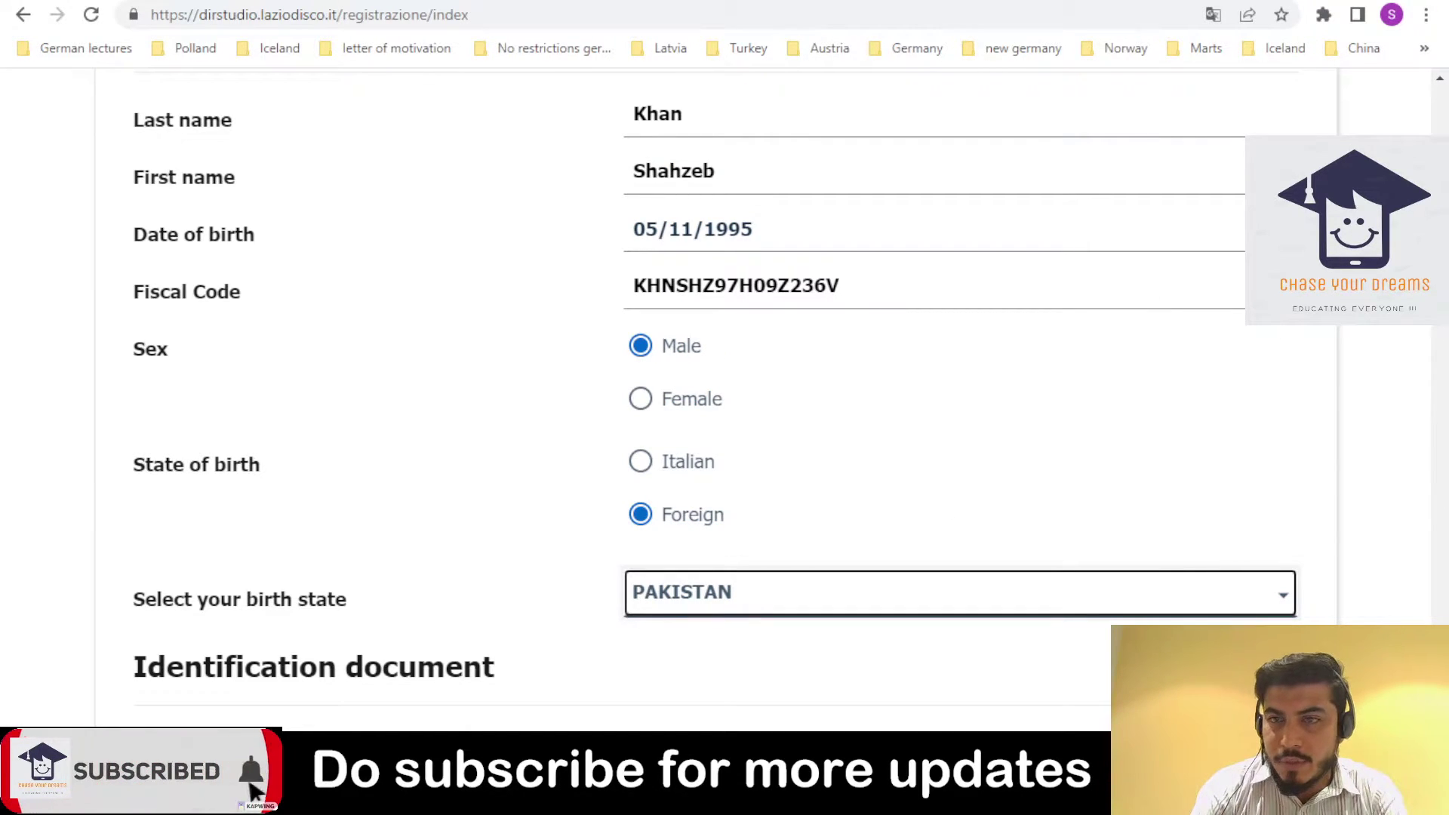
{"action": "scroll", "coordinate": [724, 392], "scroll_direction": "down", "scroll_amount": 4}
- Keep Passport as the identification document, enter its number and GOVERNMENT OF PAKISTAN as issuer
{"action": "scroll", "coordinate": [1328, 337], "scroll_direction": "down", "scroll_amount": 3}
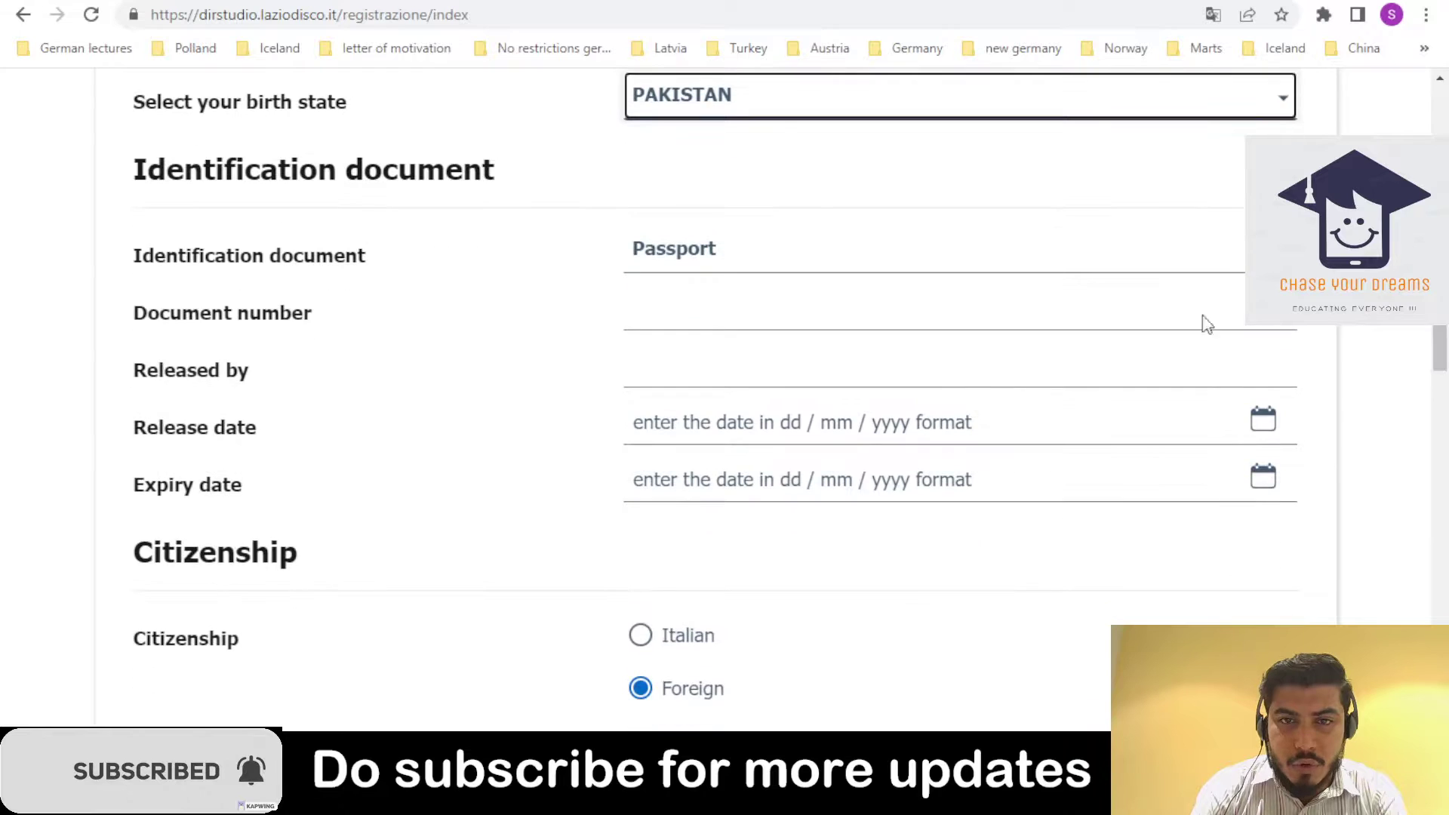
{"action": "left_click", "coordinate": [821, 260]}
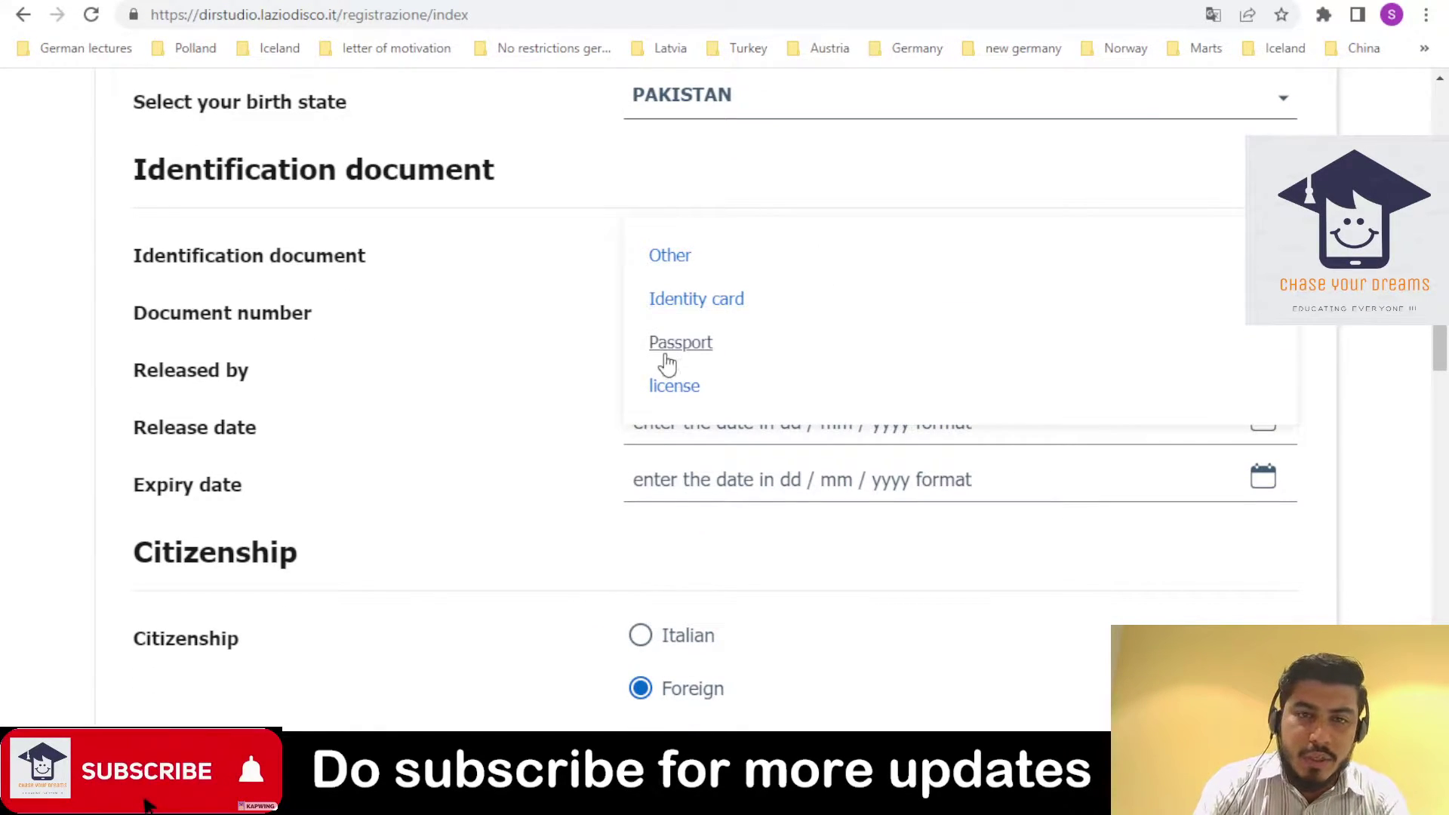
{"action": "left_click", "coordinate": [667, 353]}
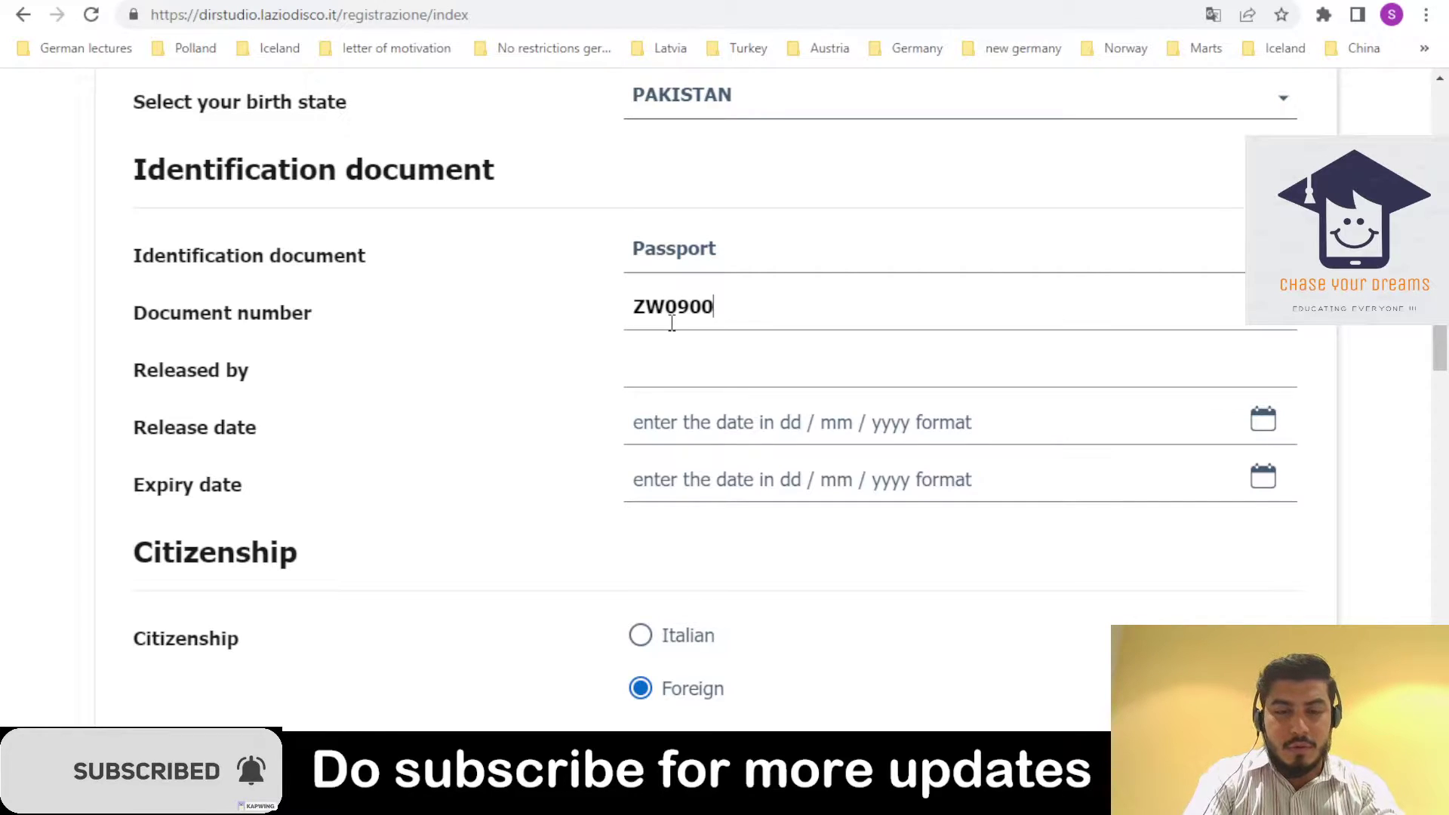
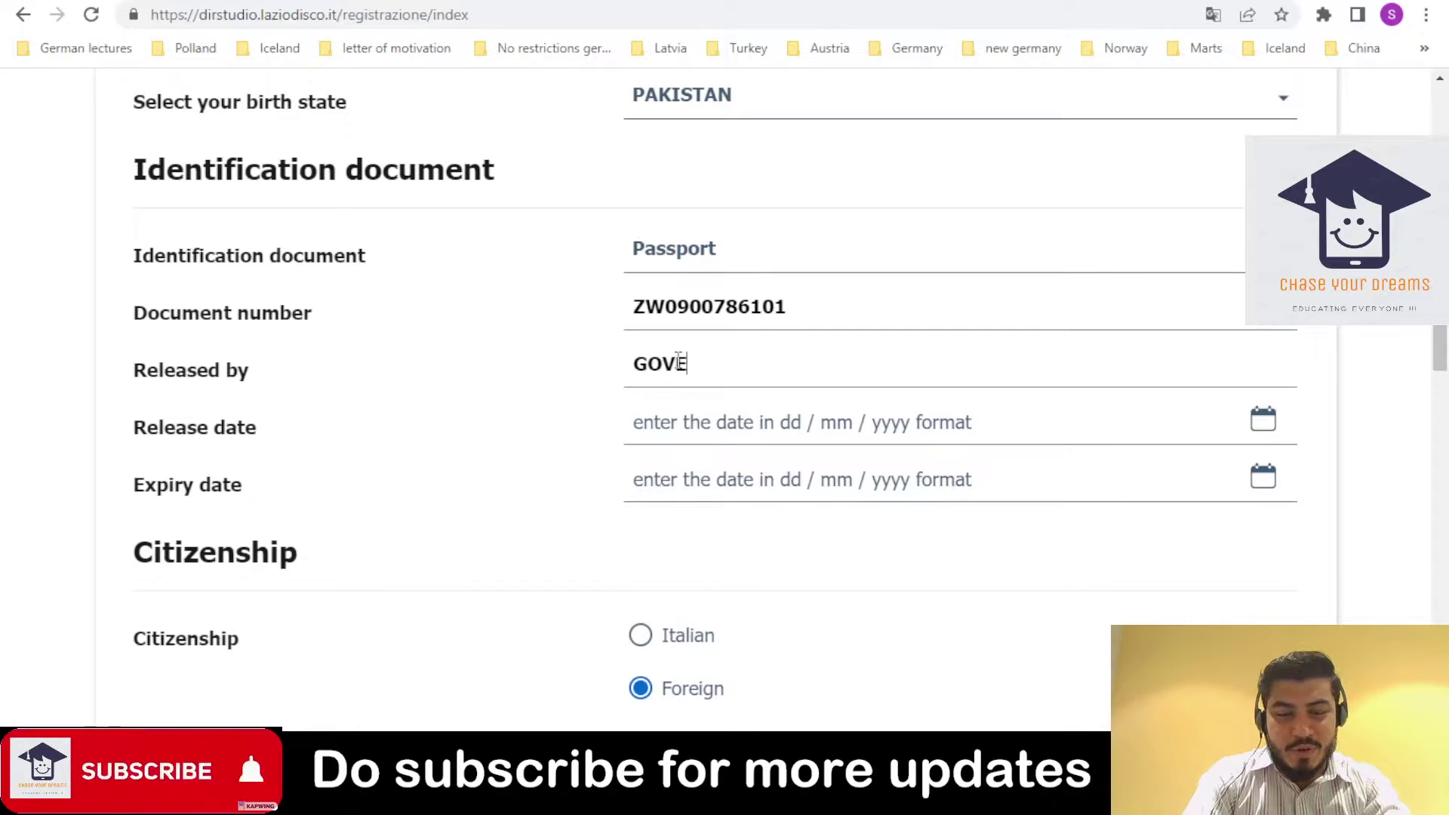
{"action": "type", "text": "MENT OF PAKISTAN"}
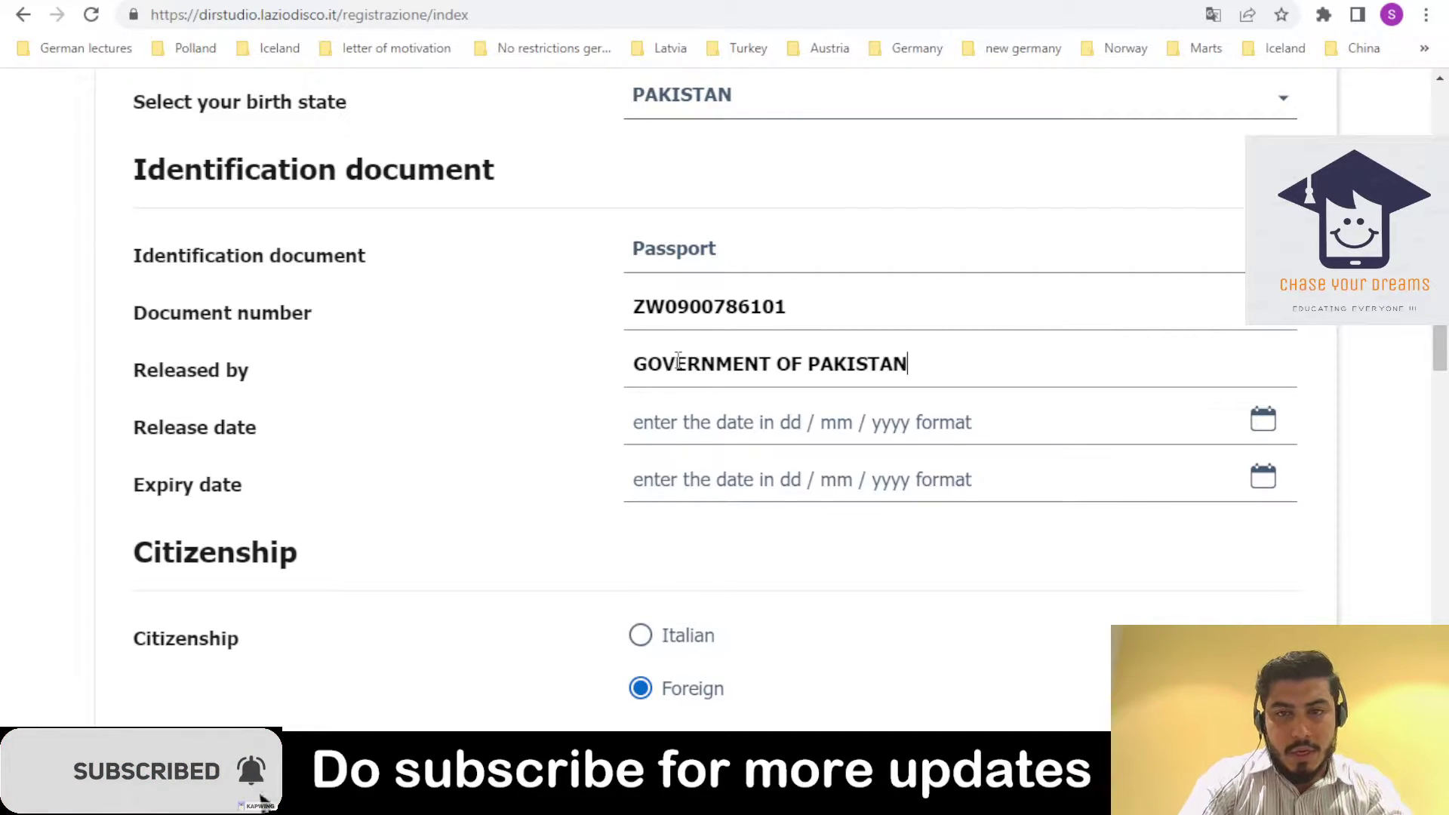
- Pick 10 August 2020 as the passport release date in the calendar
{"action": "left_click", "coordinate": [1263, 430]}
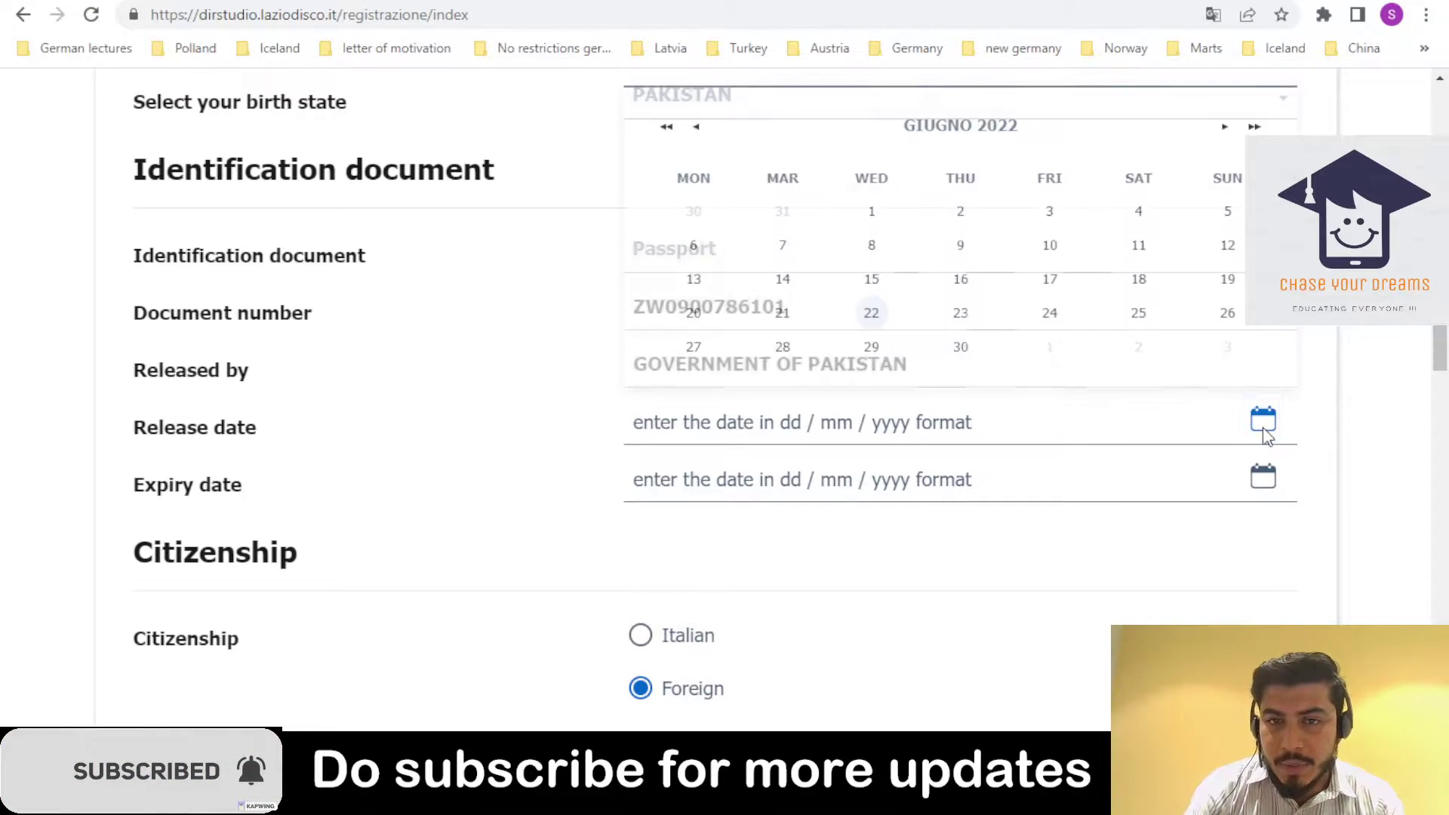
{"action": "left_click", "coordinate": [963, 141]}
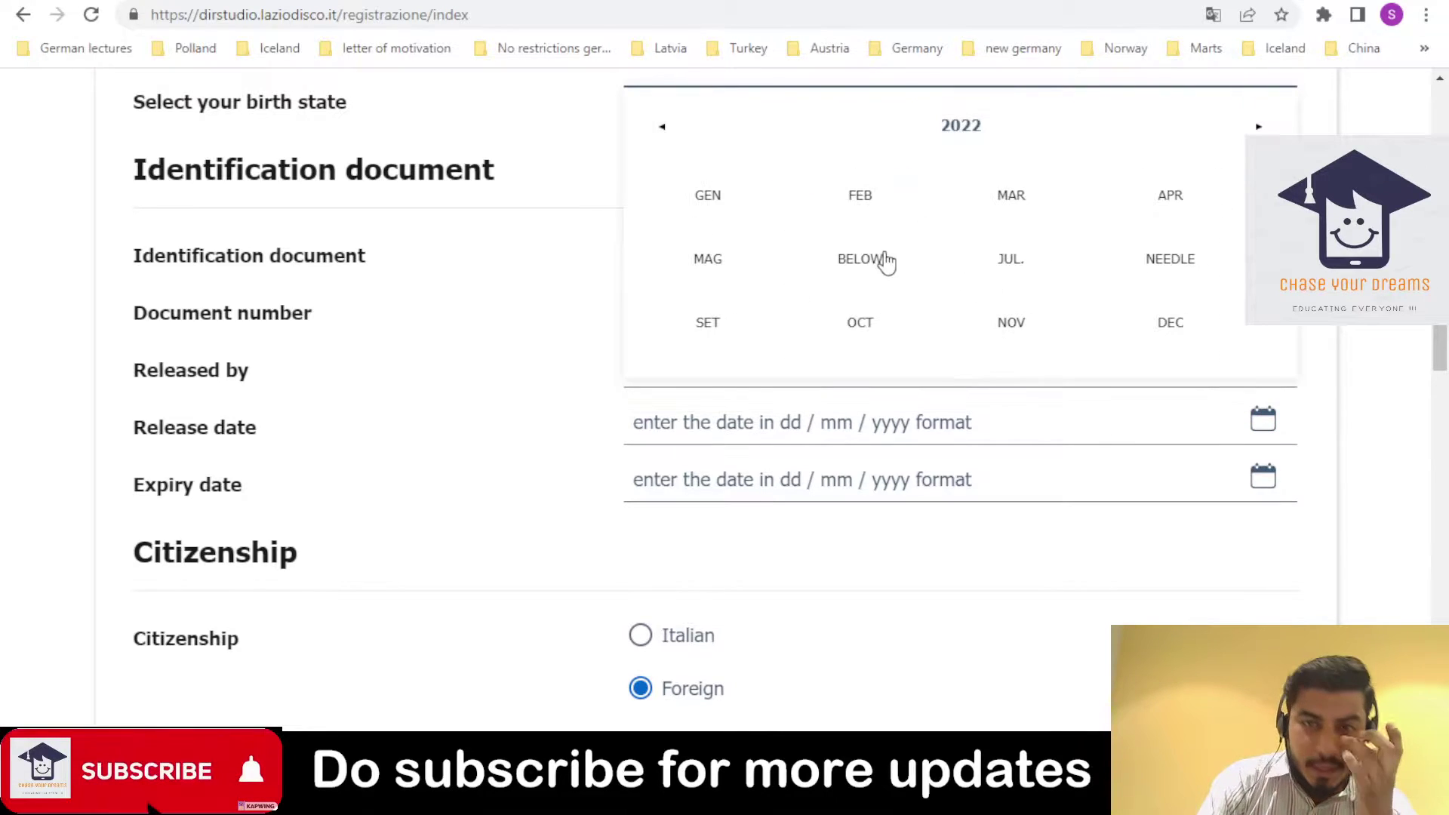
{"action": "left_click", "coordinate": [962, 127]}
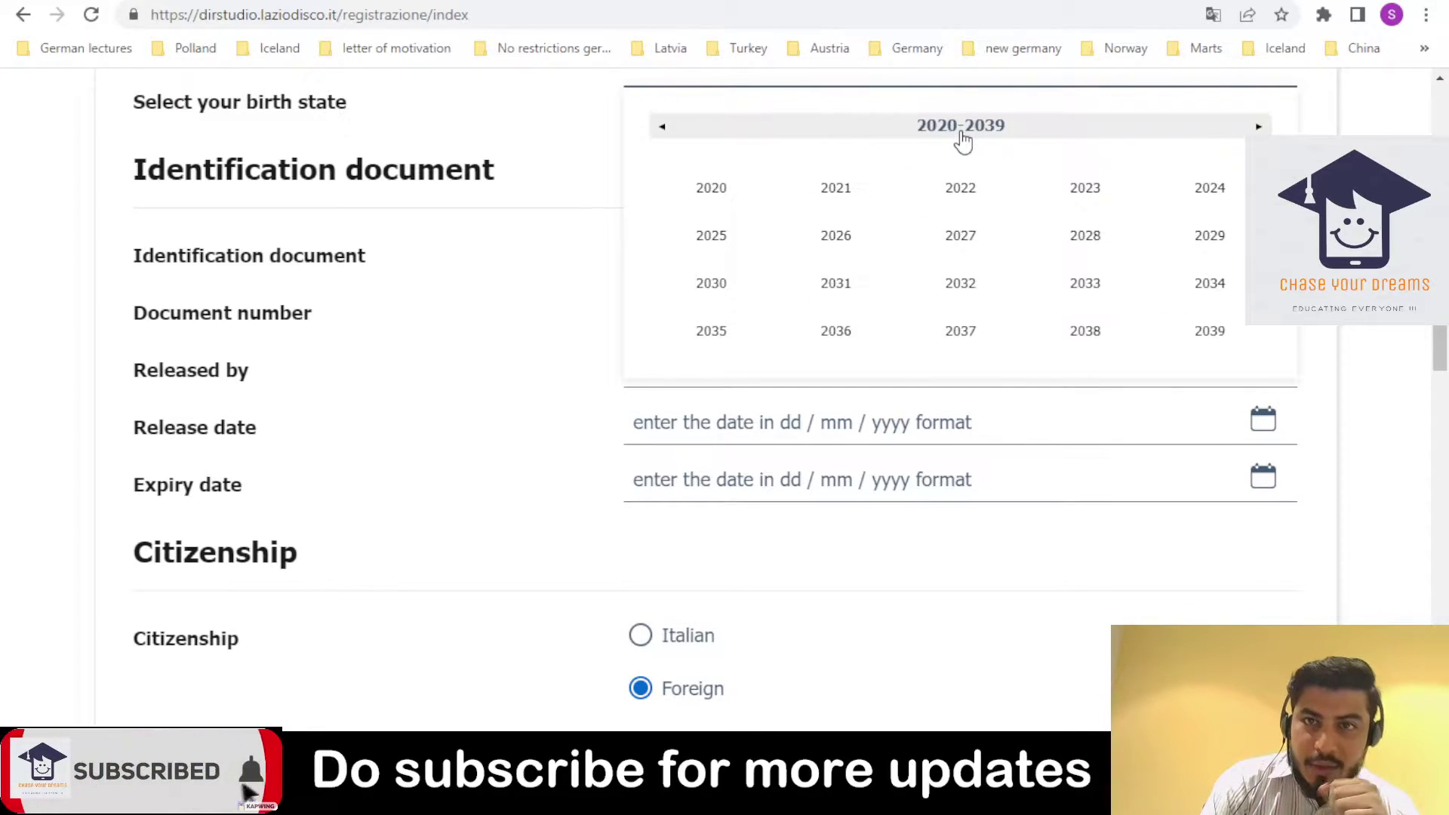
{"action": "left_click", "coordinate": [709, 189]}
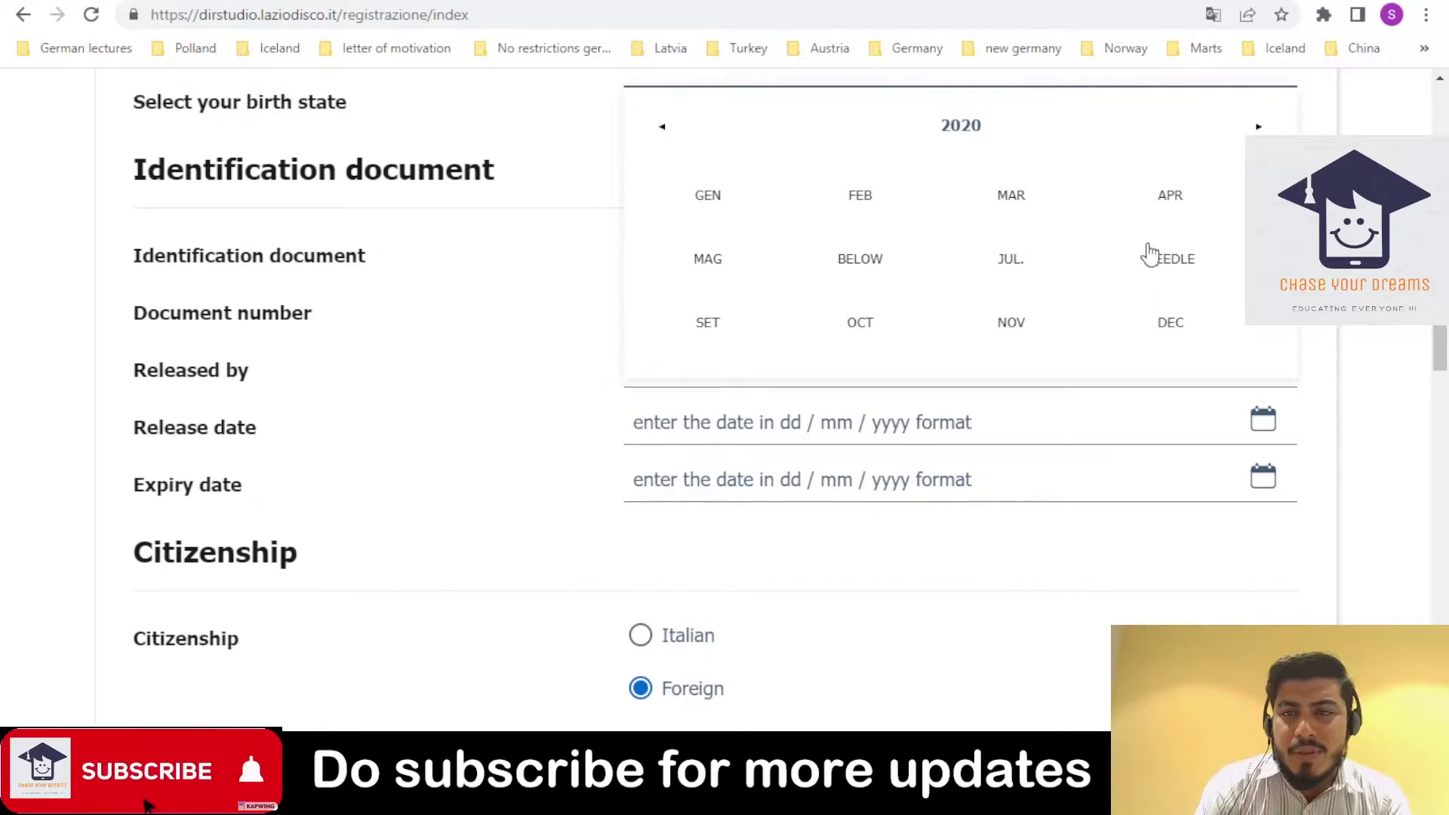
{"action": "left_click", "coordinate": [1176, 264]}
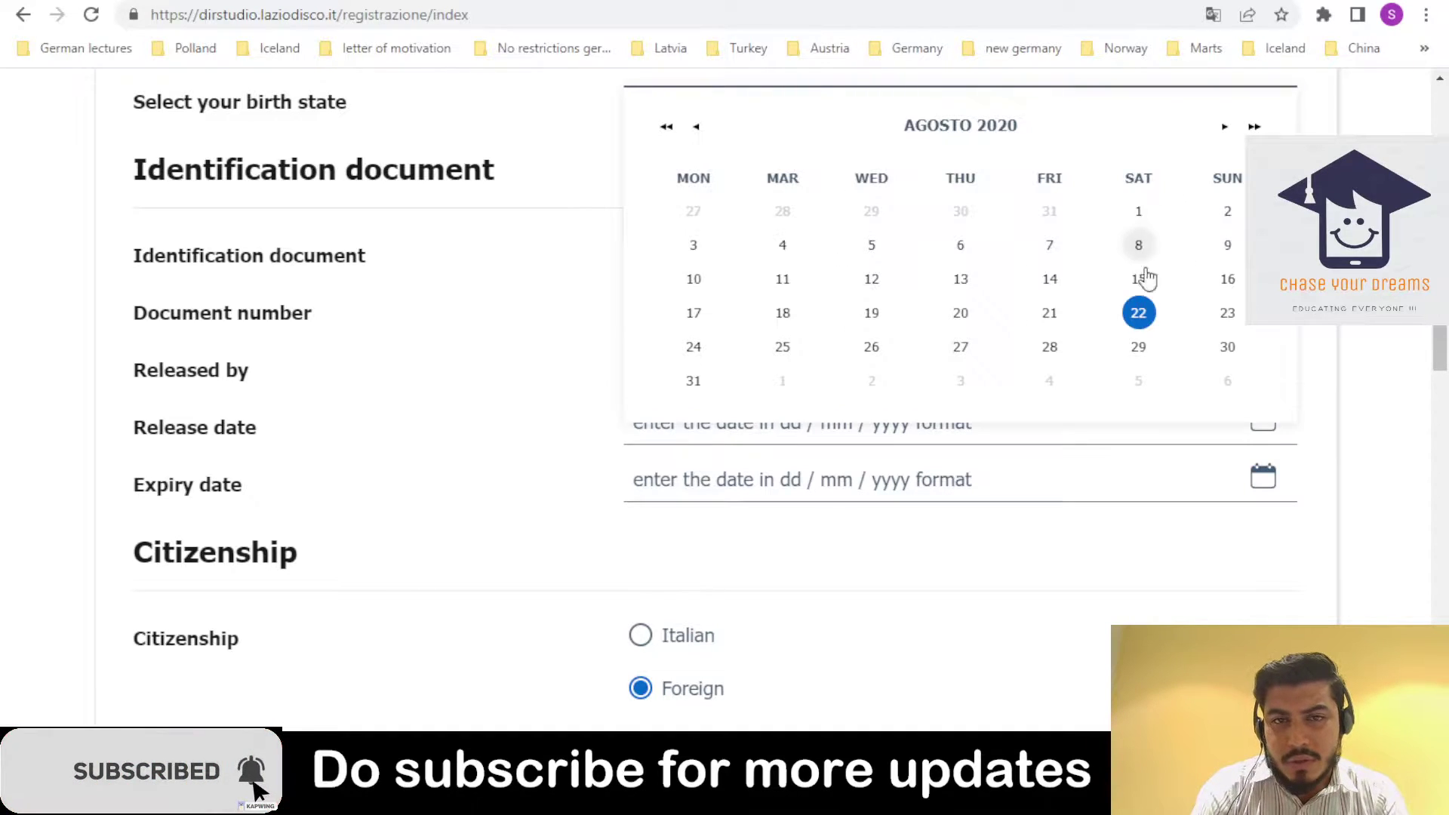
{"action": "left_click", "coordinate": [685, 280]}
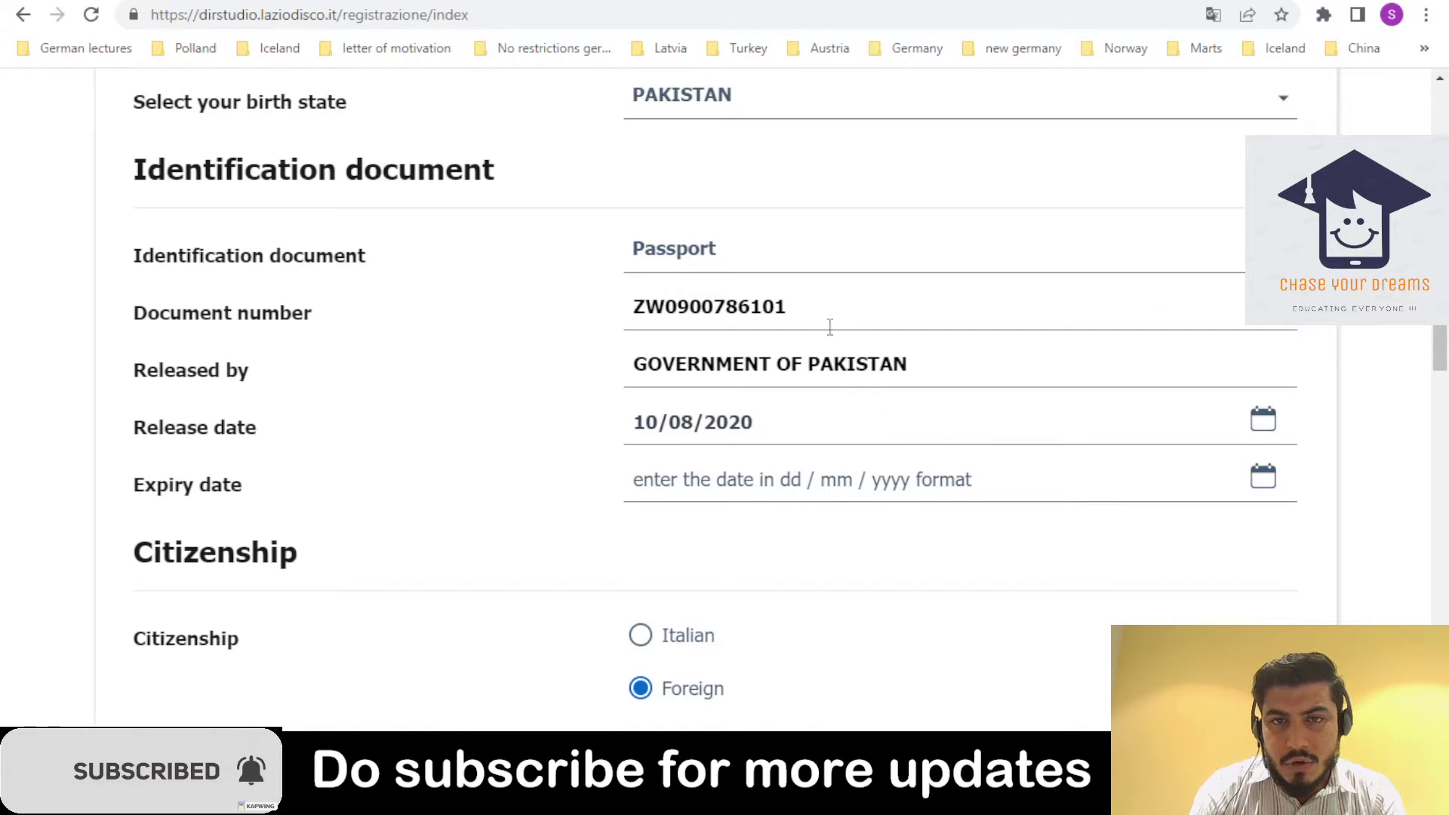
- Copy the release date into Expiry date, then pick 11 August 2025 in its calendar
{"action": "triple_click", "coordinate": [779, 432]}
{"action": "key", "text": "ctrl+c"}
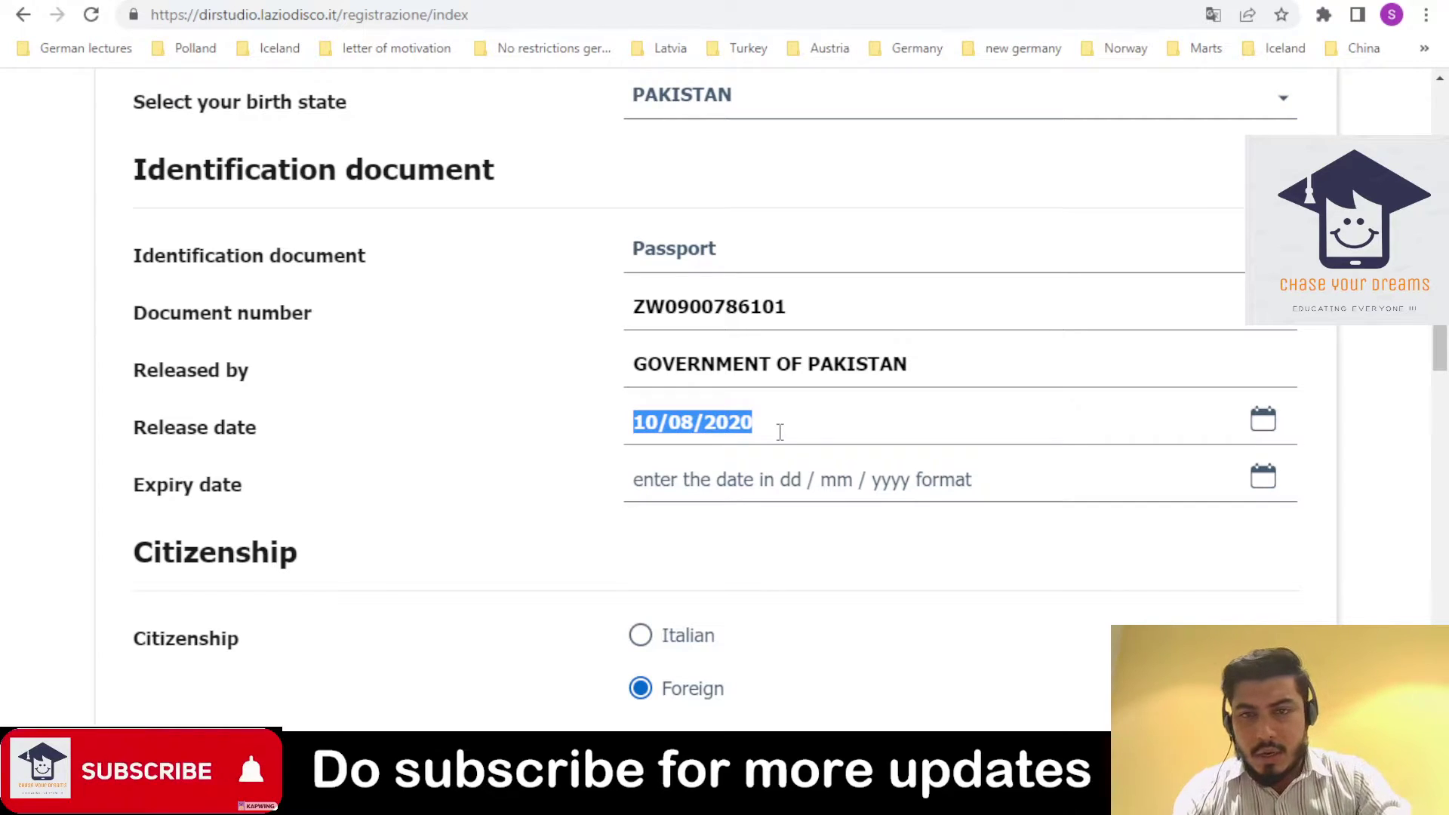
{"action": "left_click", "coordinate": [795, 468]}
{"action": "key", "text": "ctrl+v"}
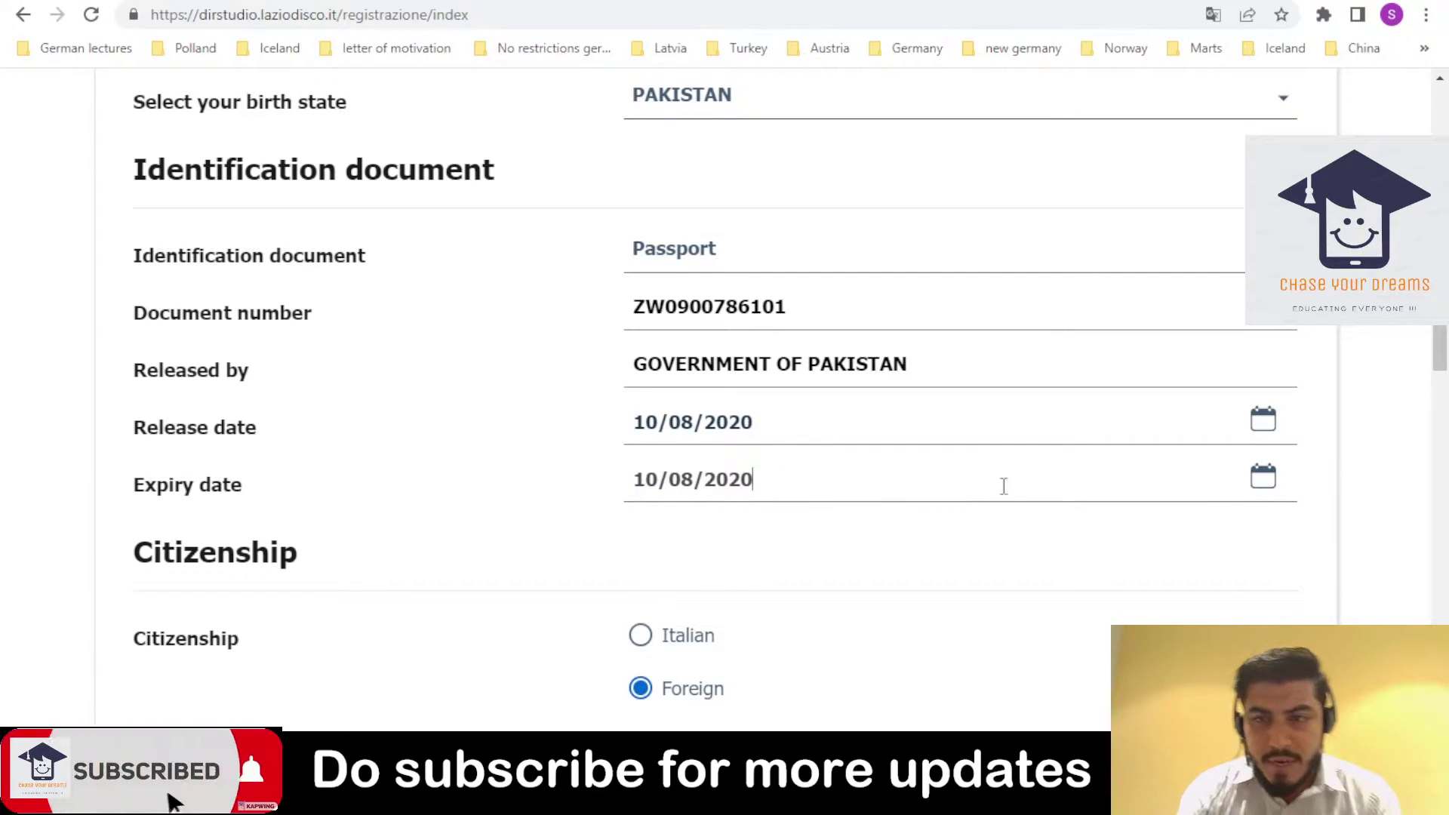
{"action": "left_click", "coordinate": [1254, 483]}
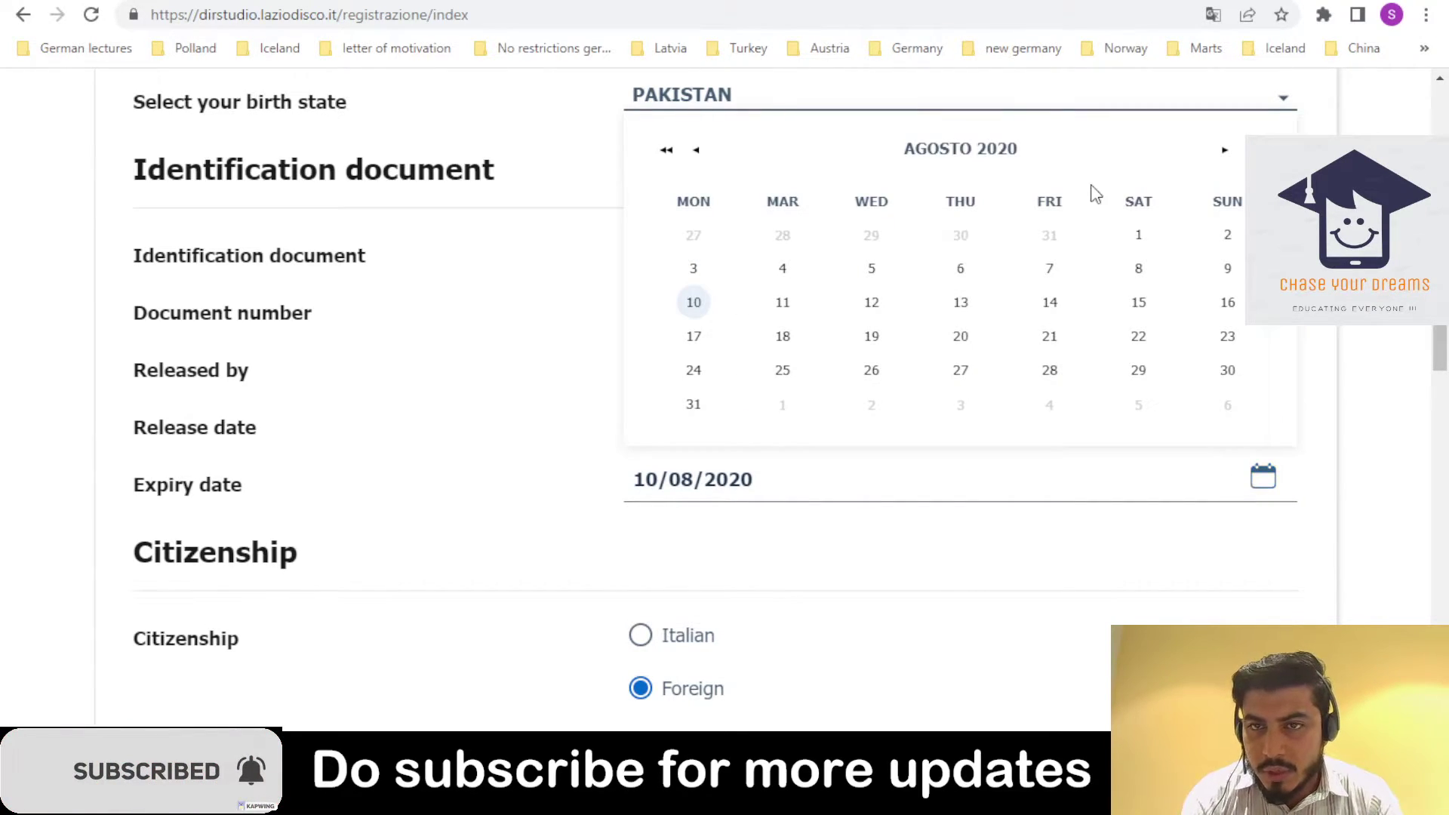
{"action": "left_click", "coordinate": [996, 151]}
{"action": "left_click", "coordinate": [997, 153]}
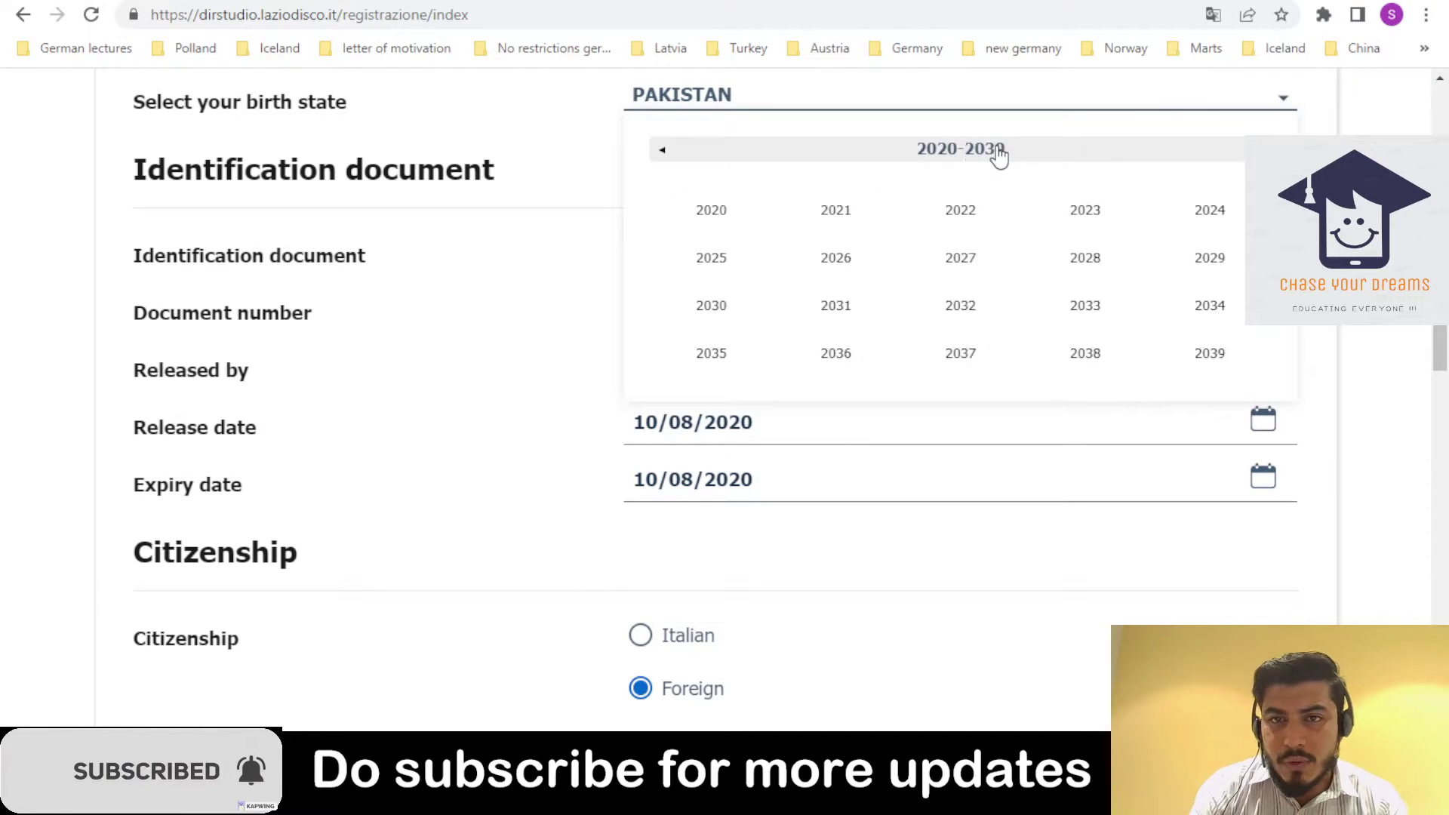
{"action": "left_click", "coordinate": [711, 260]}
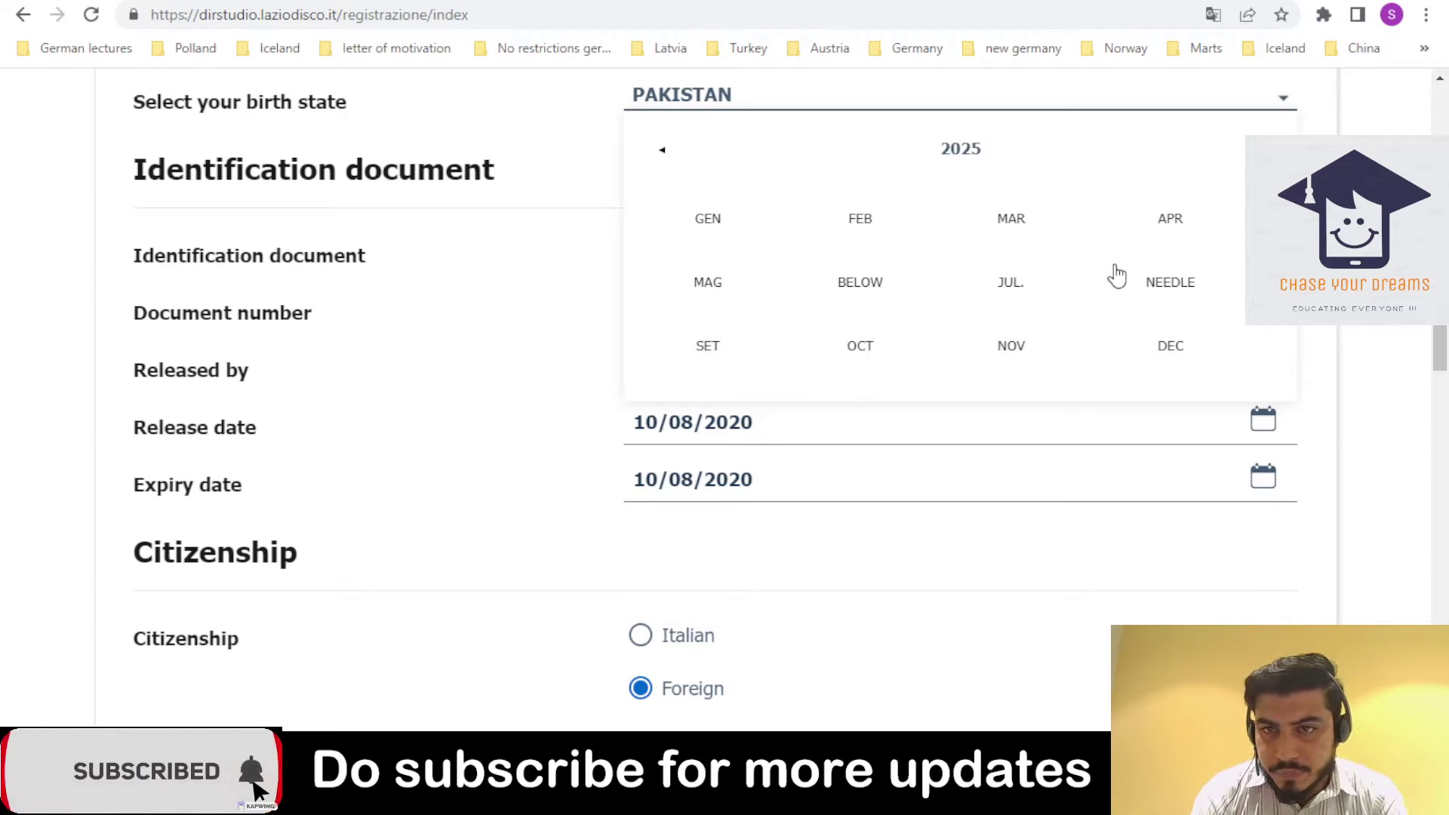
{"action": "left_click", "coordinate": [1155, 281]}
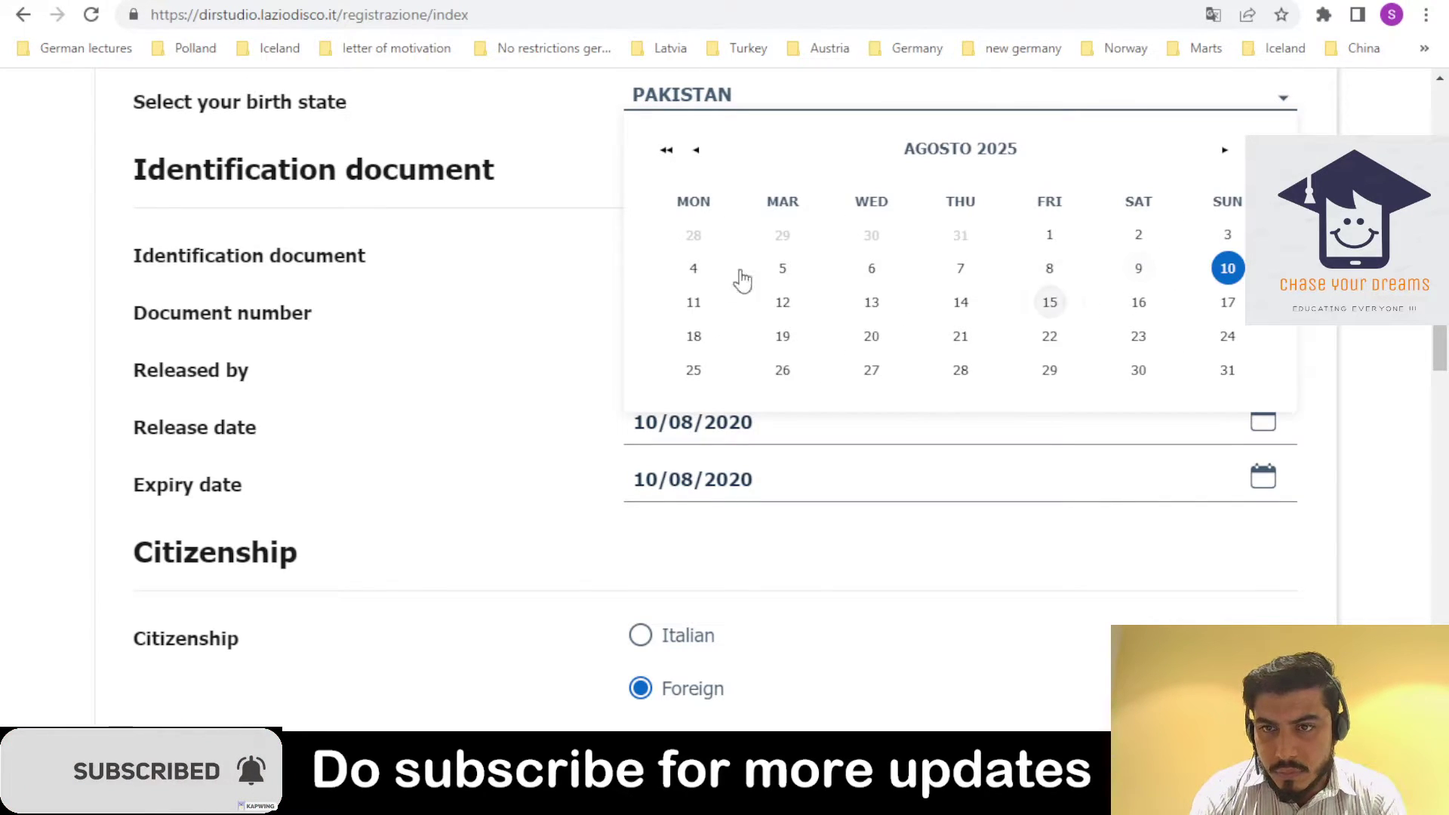
{"action": "left_click", "coordinate": [692, 304]}
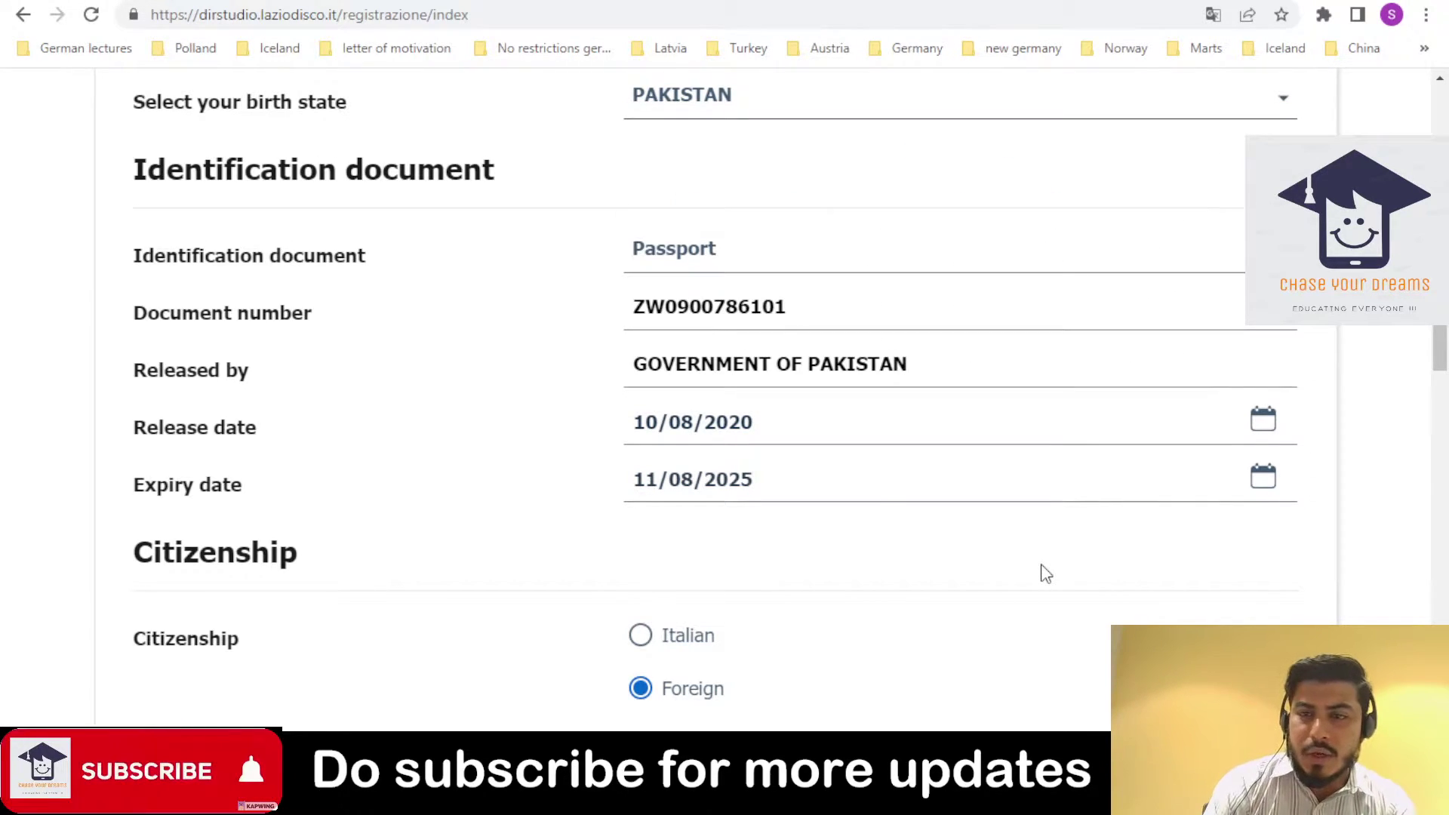
- Set the foreign state of citizenship to PAKISTANA
{"action": "scroll", "coordinate": [1443, 339], "scroll_direction": "down", "scroll_amount": 6}
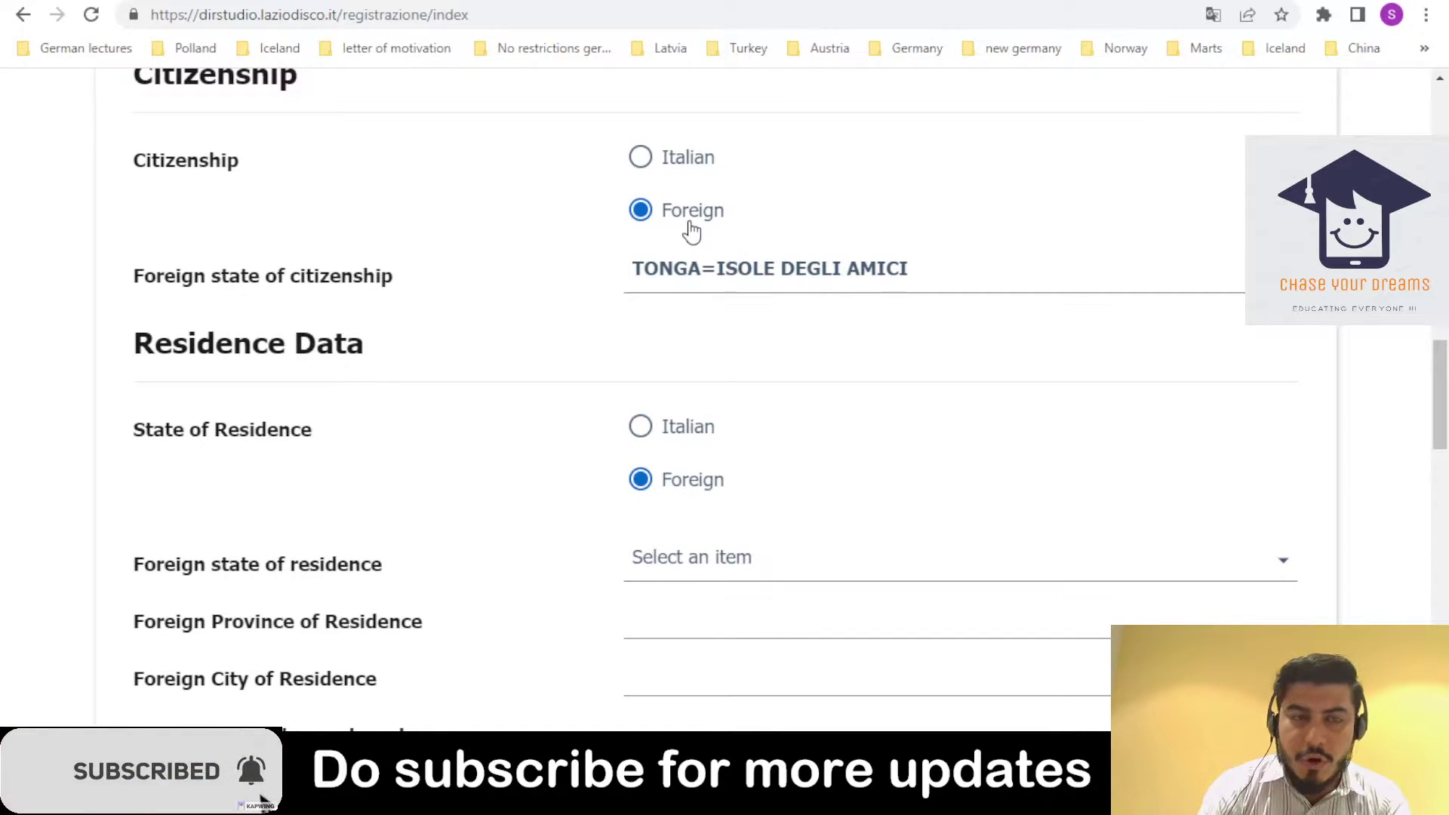
{"action": "left_click", "coordinate": [777, 298]}
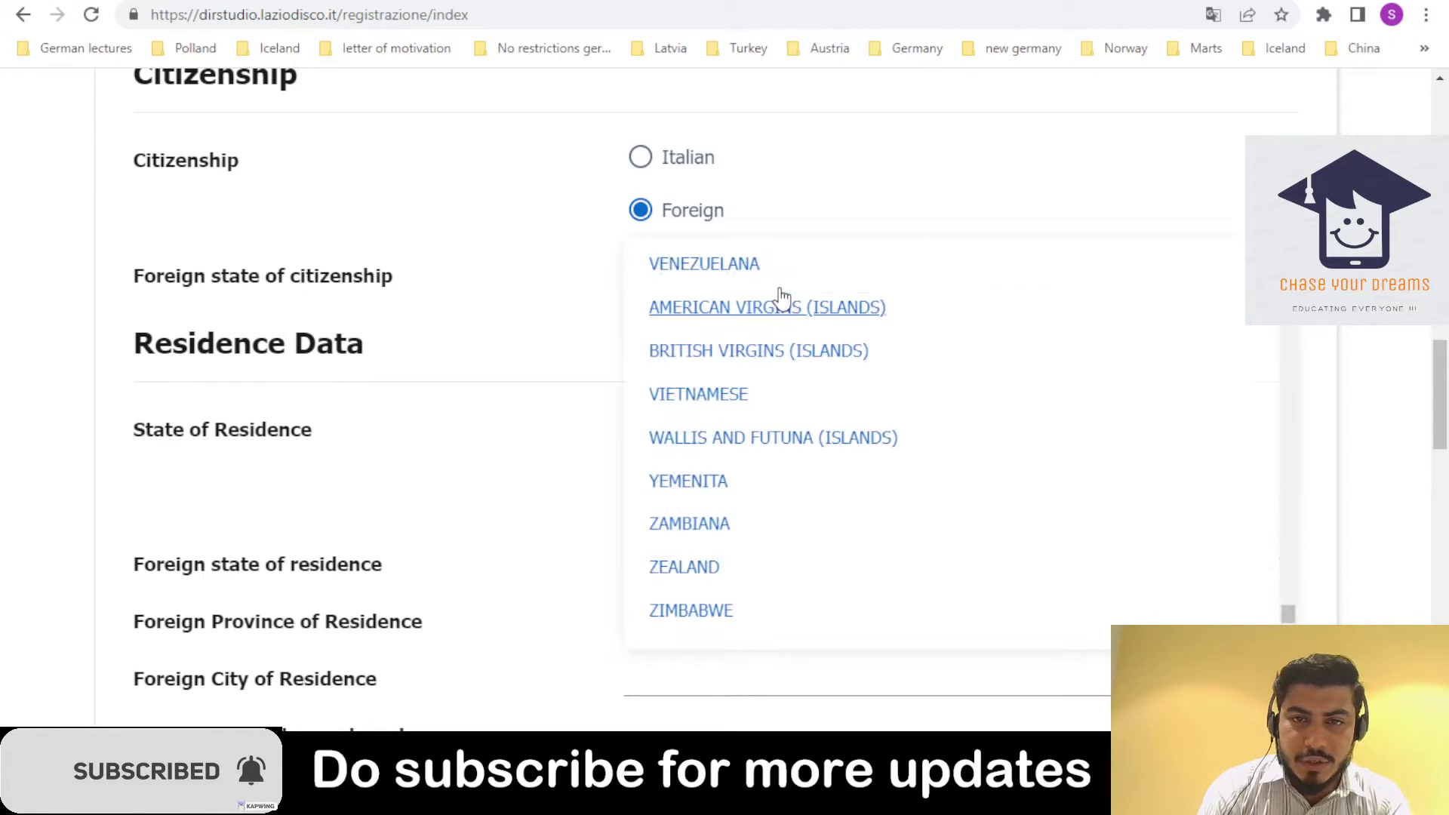
{"action": "left_click_drag", "start_coordinate": [1289, 615], "coordinate": [1351, 532]}
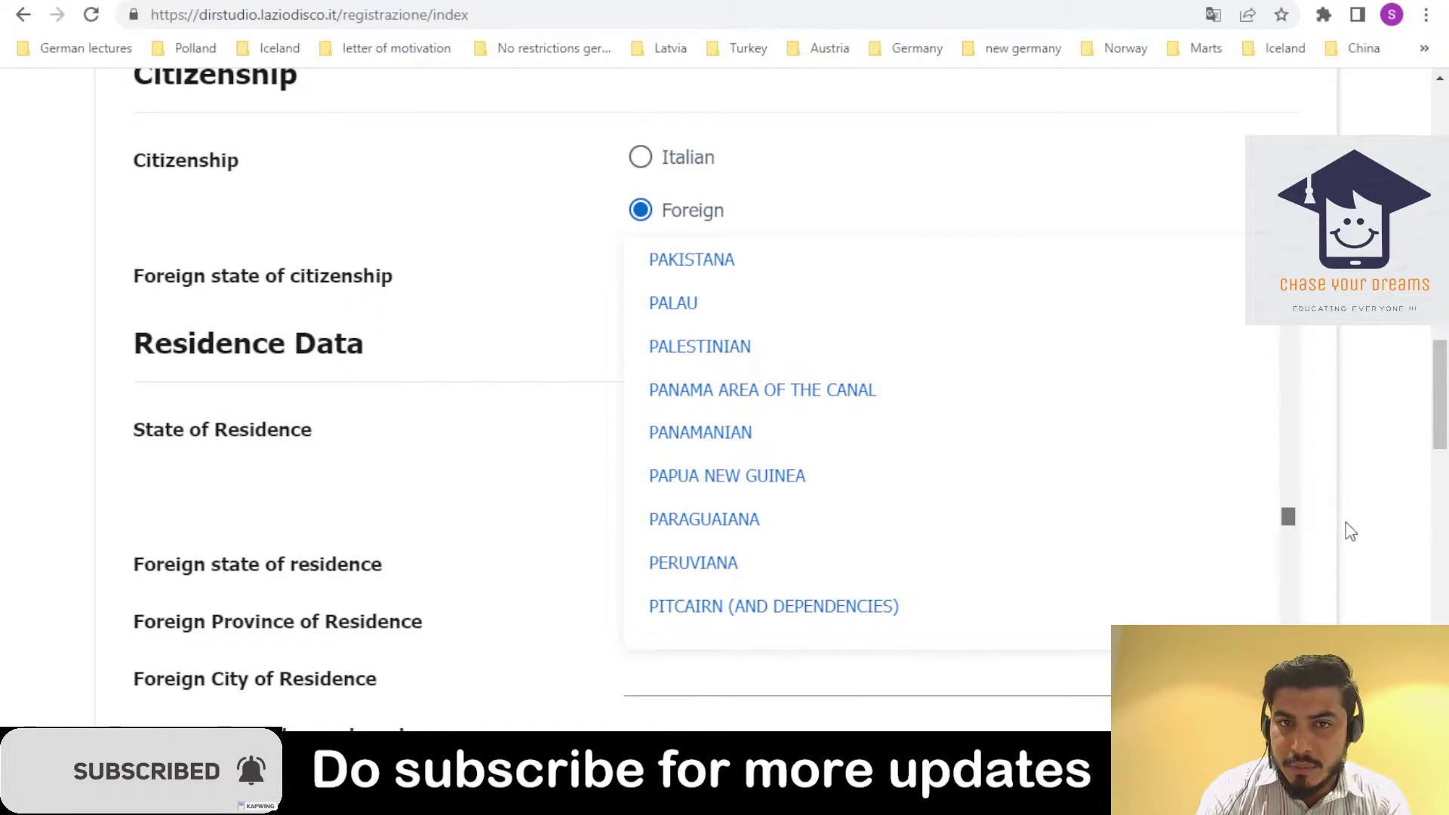
{"action": "left_click", "coordinate": [883, 281]}
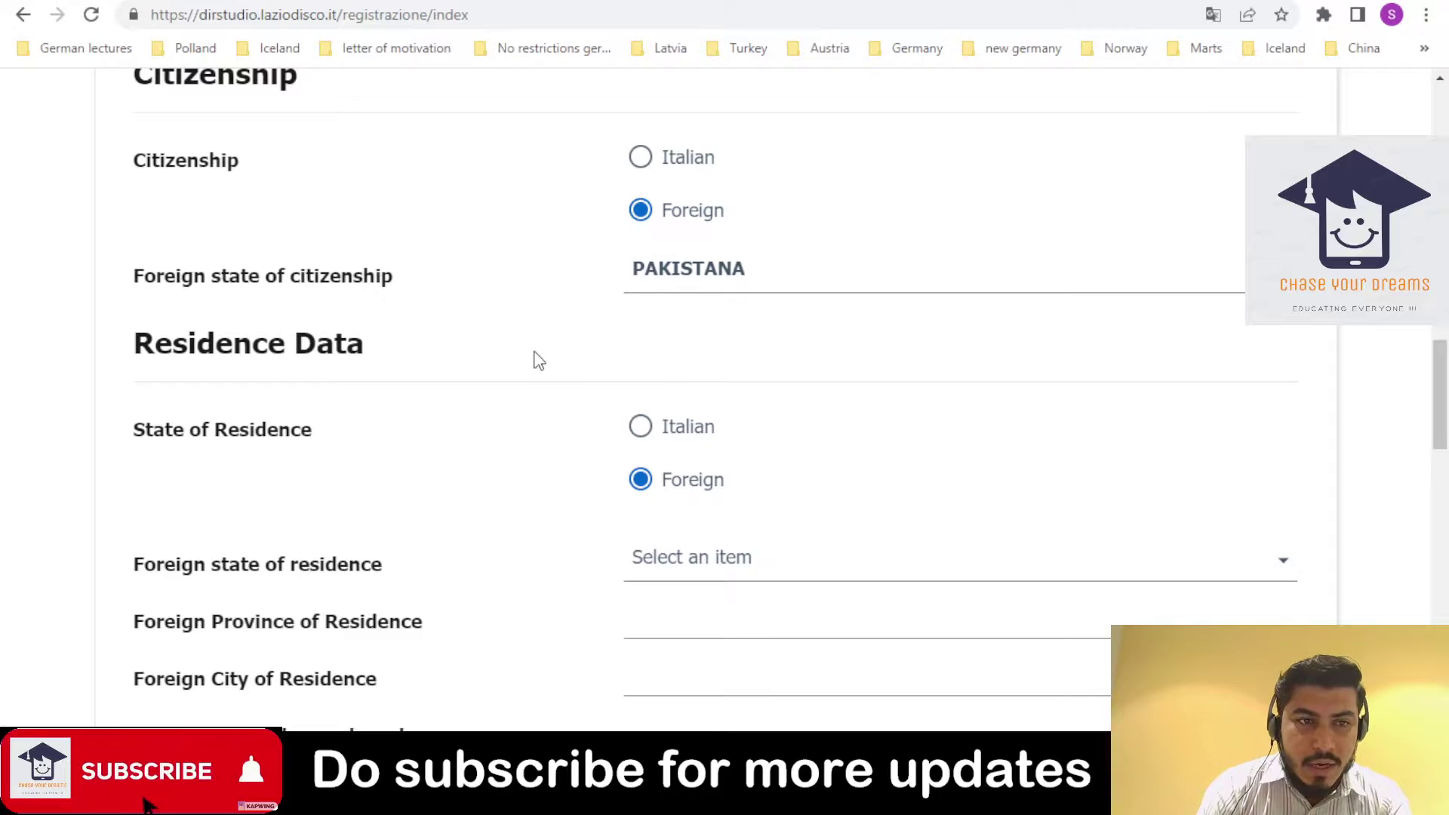
- Keep residence as Foreign and choose PAKISTAN as the foreign state of residence
{"action": "left_click_drag", "start_coordinate": [1441, 390], "coordinate": [1442, 445]}
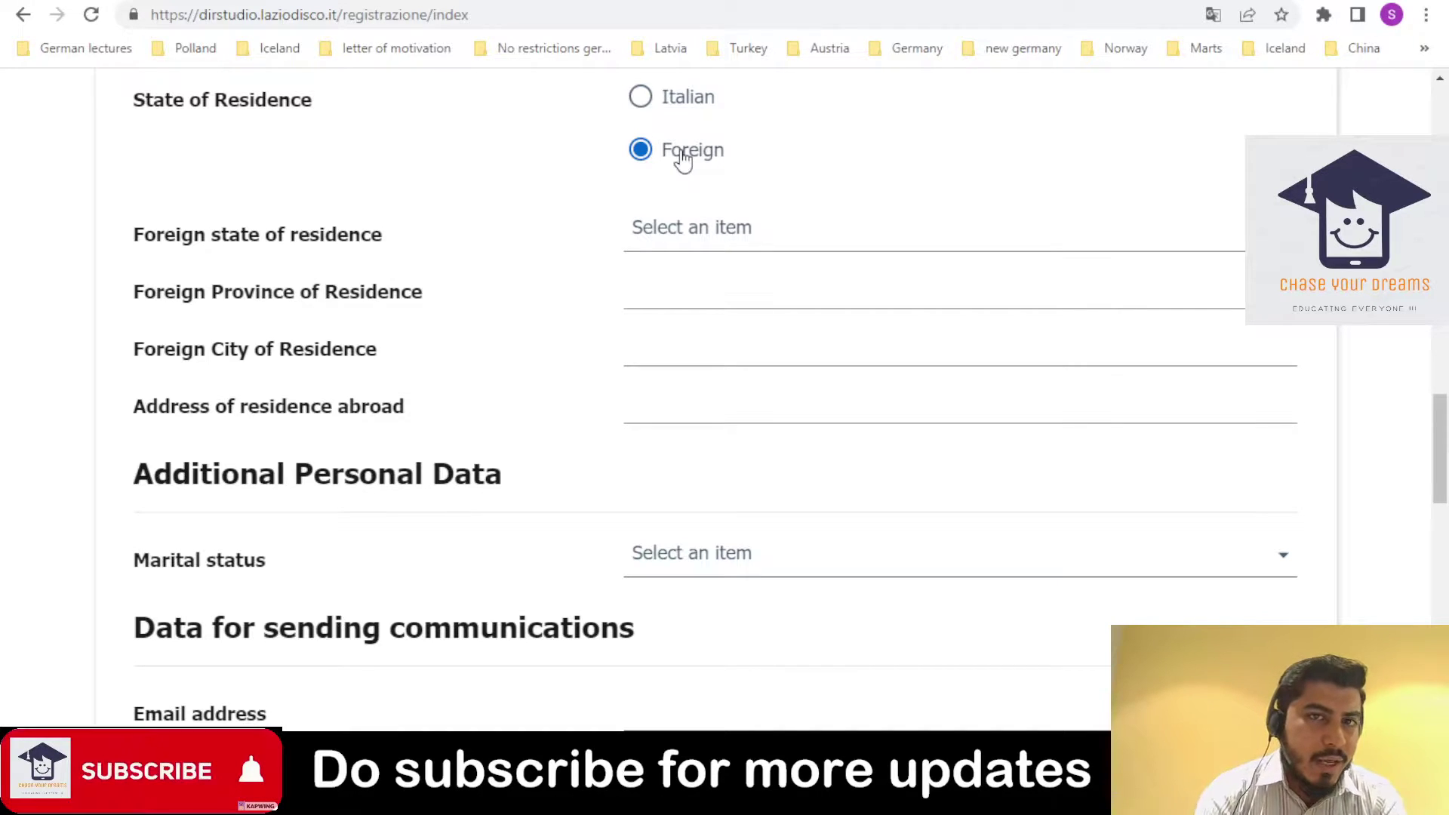
{"action": "left_click", "coordinate": [682, 101]}
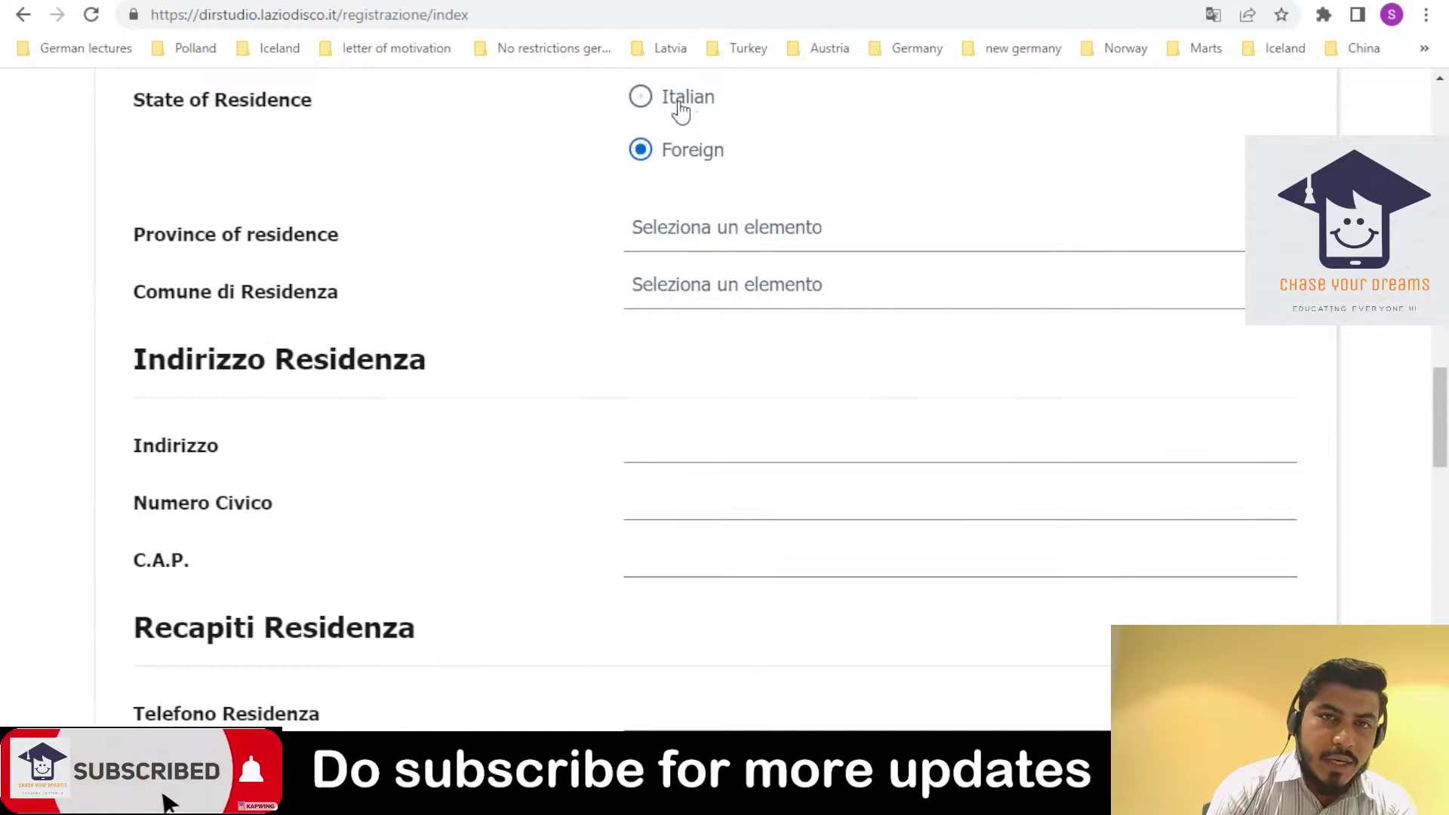
{"action": "left_click", "coordinate": [662, 151]}
{"action": "left_click", "coordinate": [679, 255]}
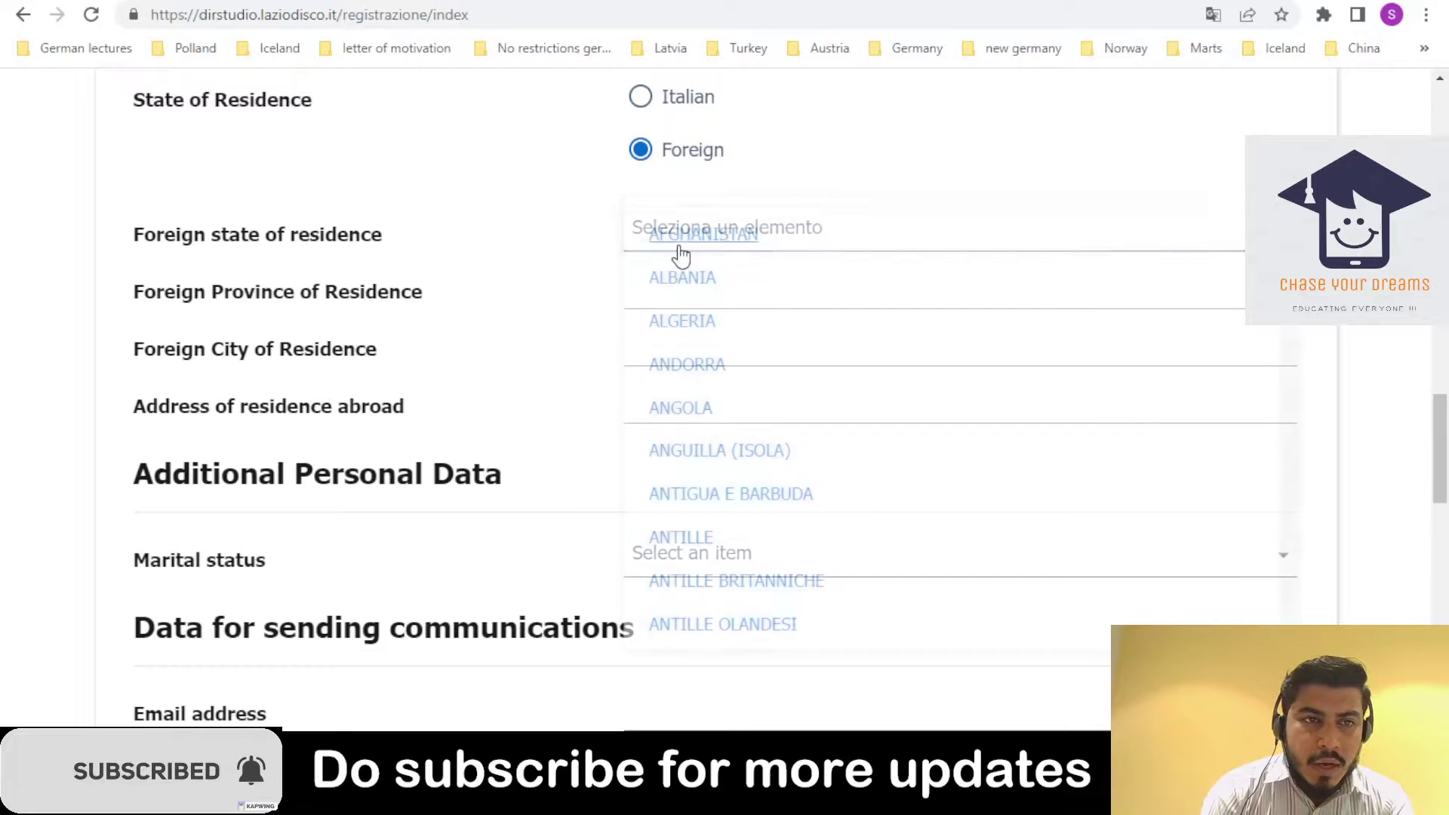
{"action": "left_click_drag", "start_coordinate": [1289, 264], "coordinate": [1280, 507]}
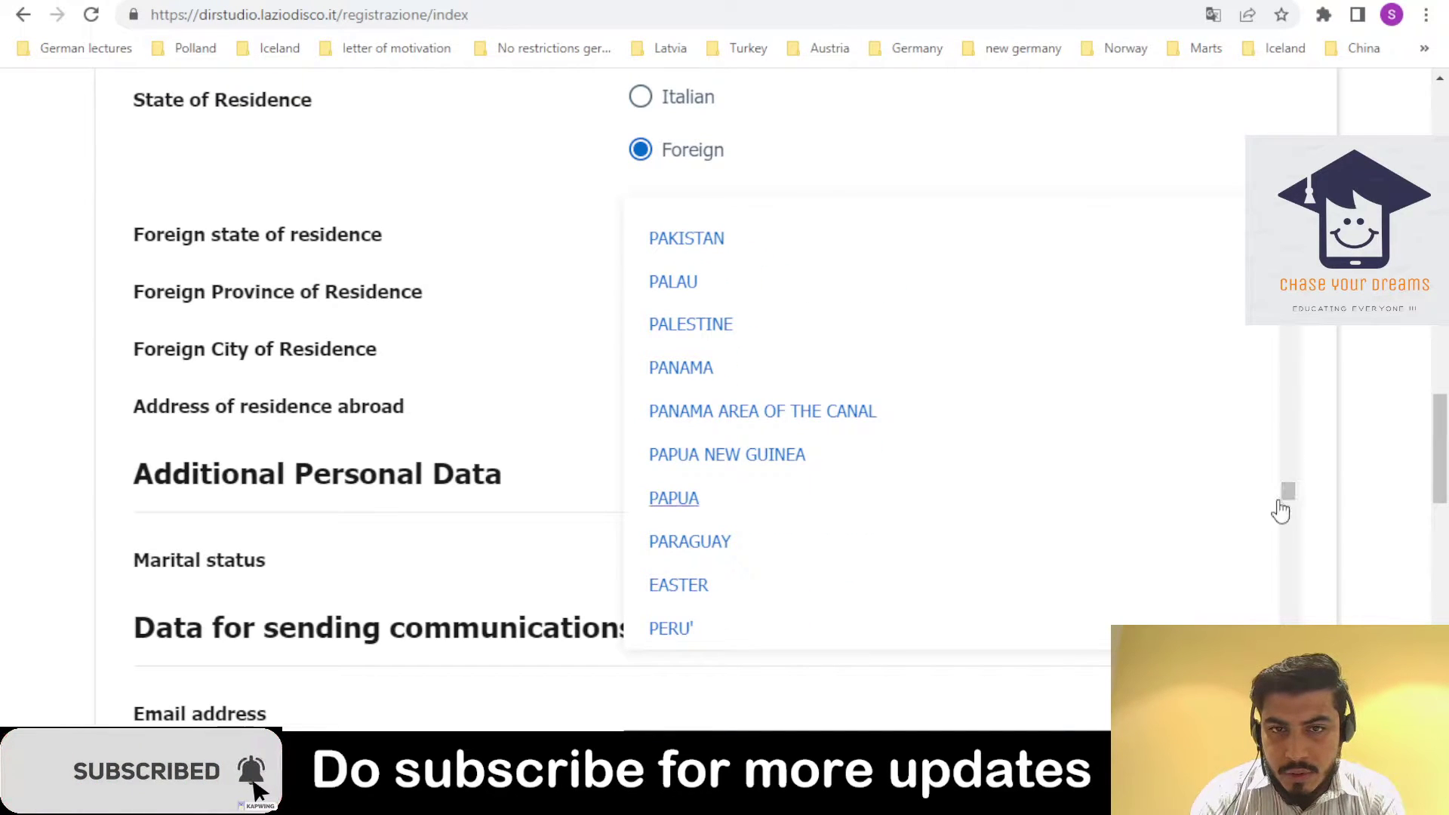
{"action": "left_click", "coordinate": [781, 256]}
{"action": "left_click", "coordinate": [736, 261]}
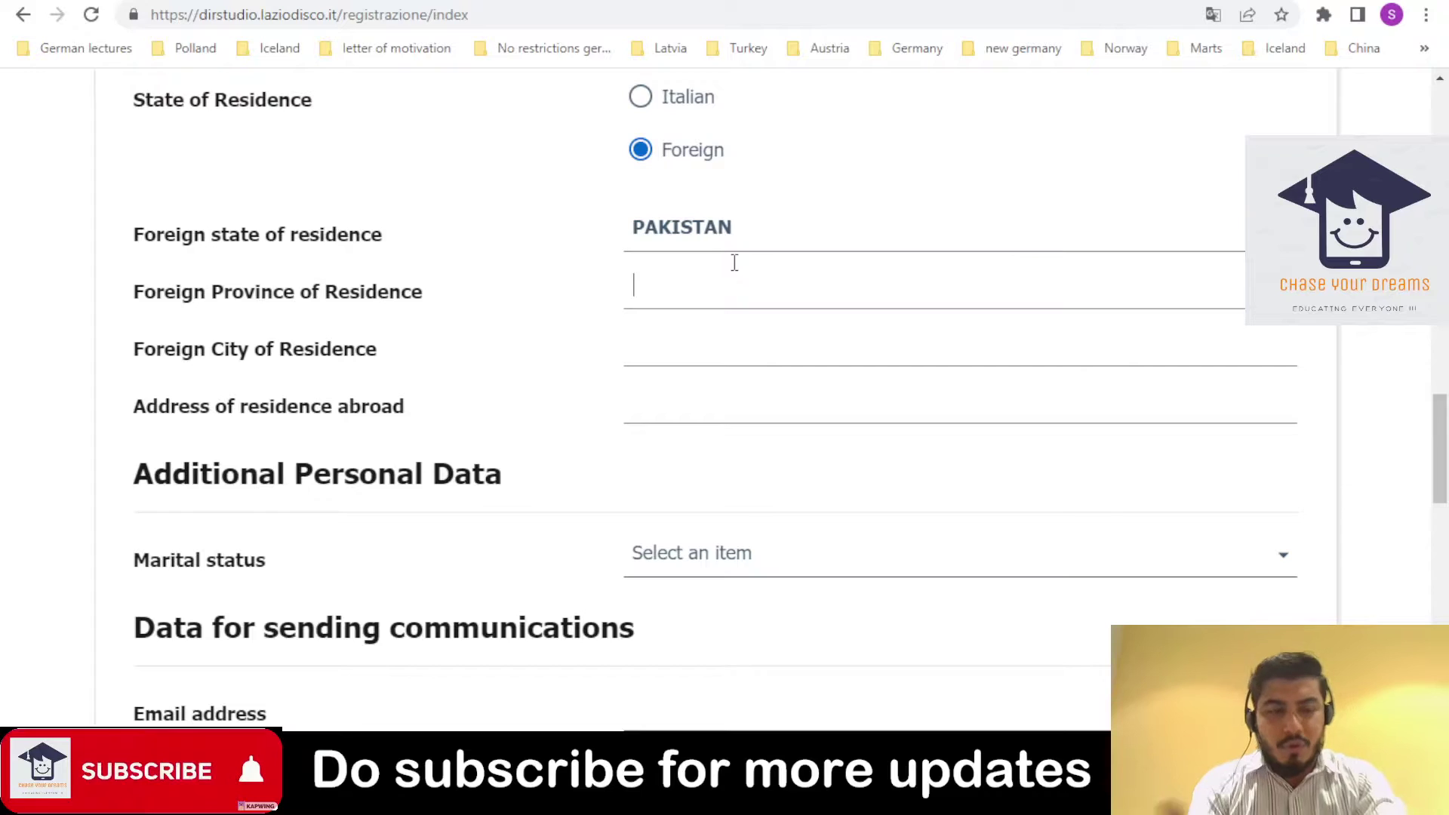
- Enter SINDH as the foreign province and KARACHI as the city of residence
{"action": "type", "text": "SINDH"}
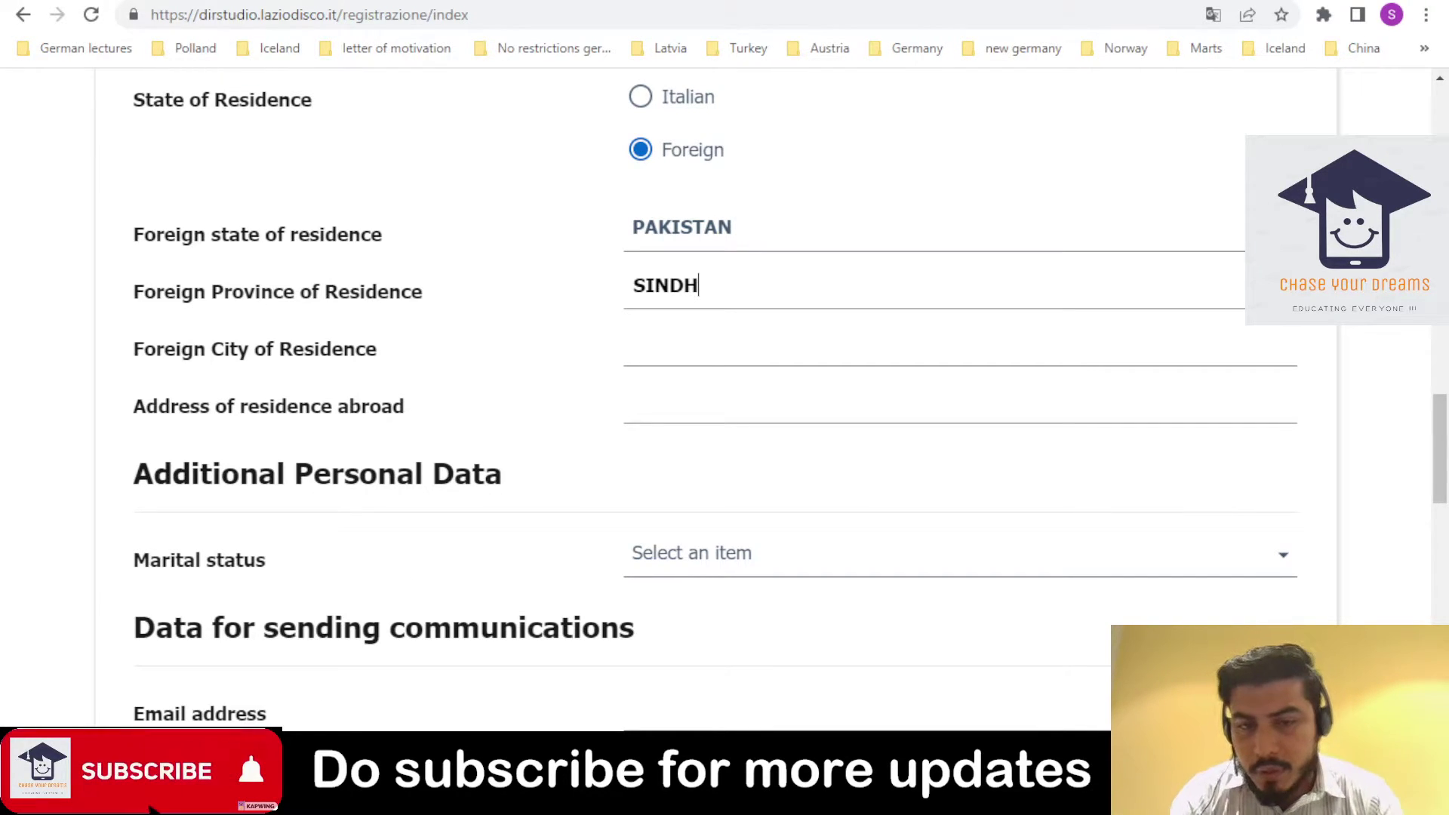
{"action": "left_click", "coordinate": [667, 340]}
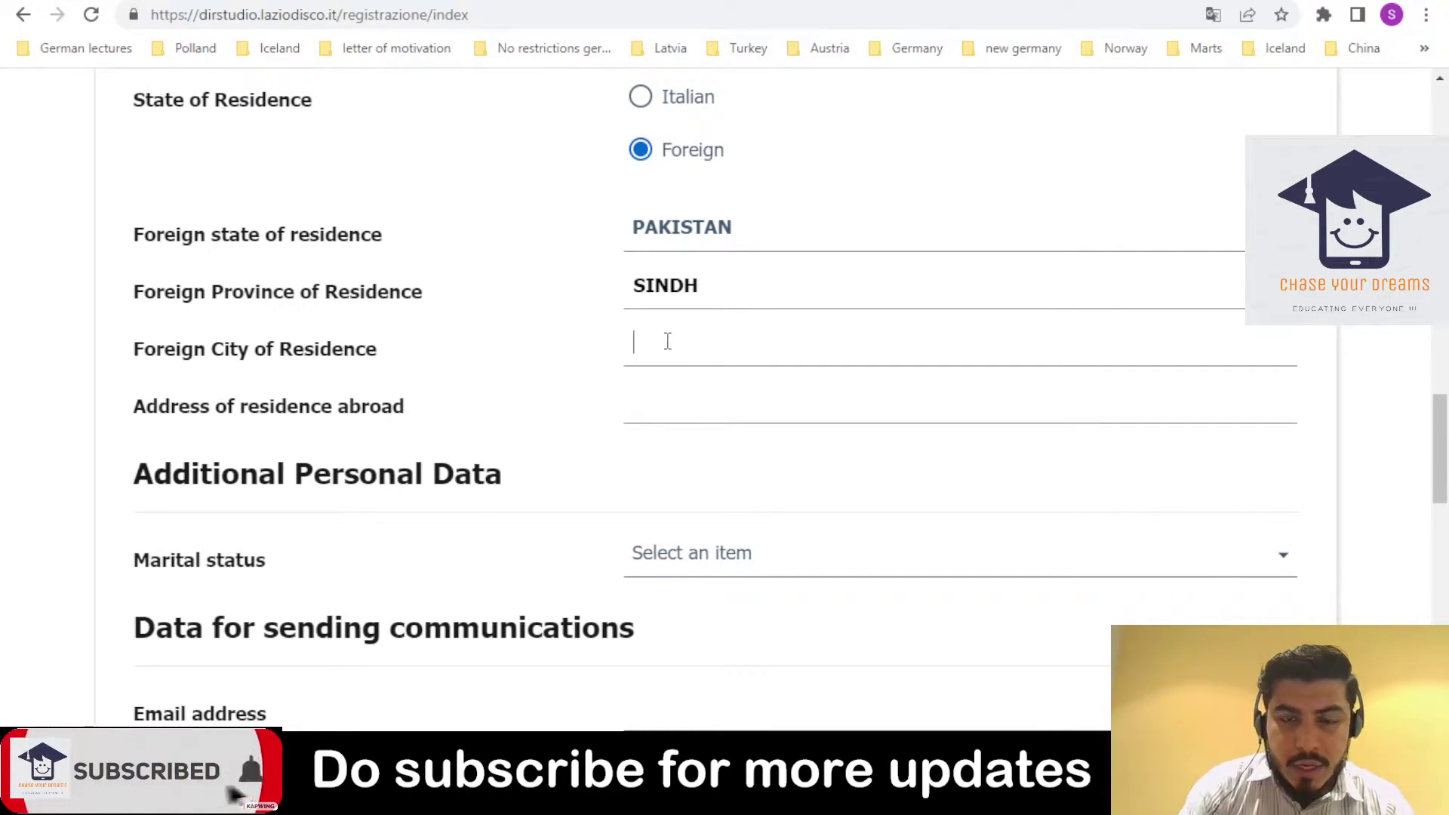
{"action": "type", "text": "KARACHI"}
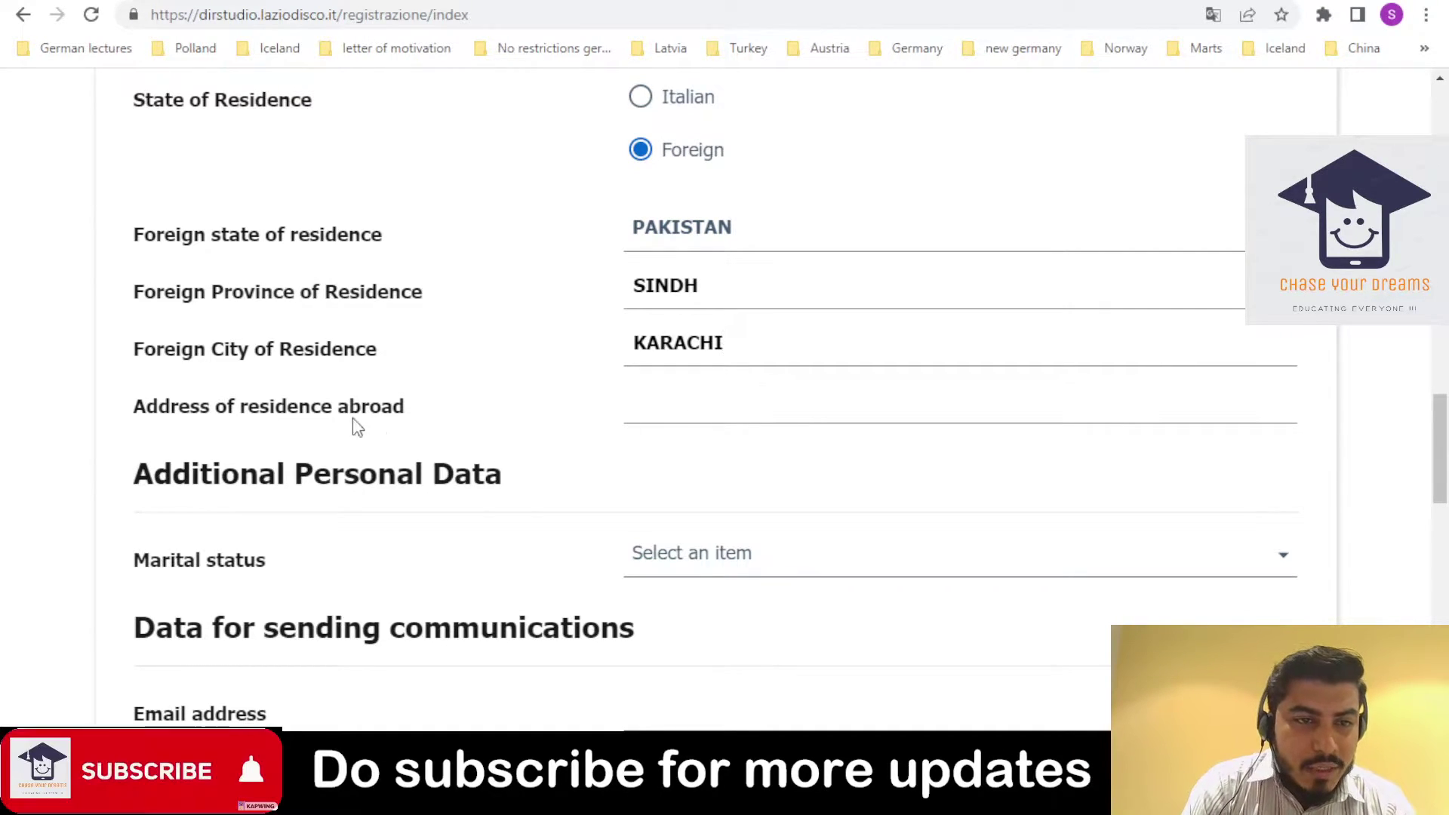
- Set marital status to CELIBE/NUBILE (UNMARRIED MAIDEN)
{"action": "left_click", "coordinate": [746, 580]}
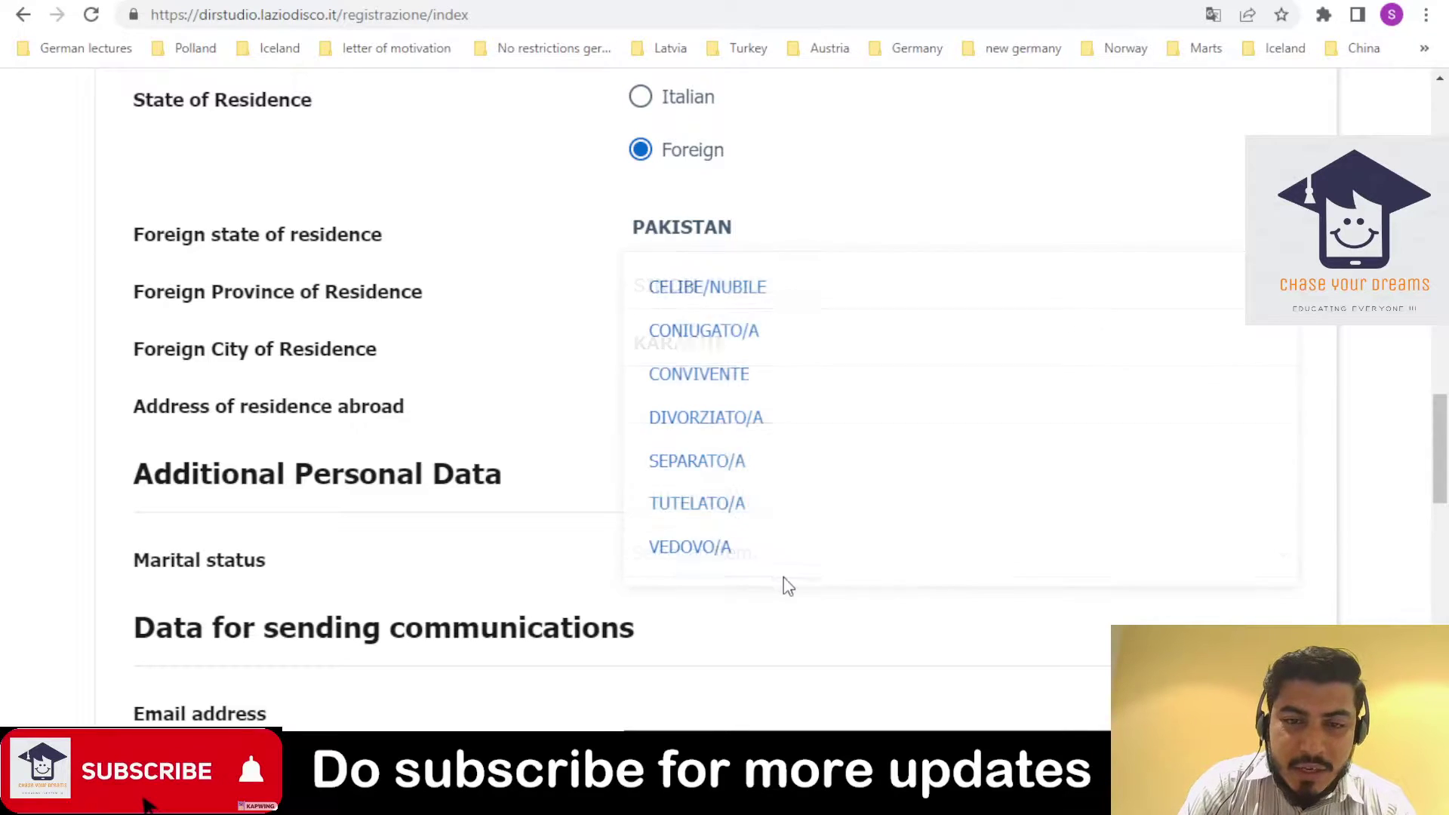
{"action": "left_click", "coordinate": [854, 289]}
{"action": "scroll", "coordinate": [860, 453], "scroll_direction": "down", "scroll_amount": 3}
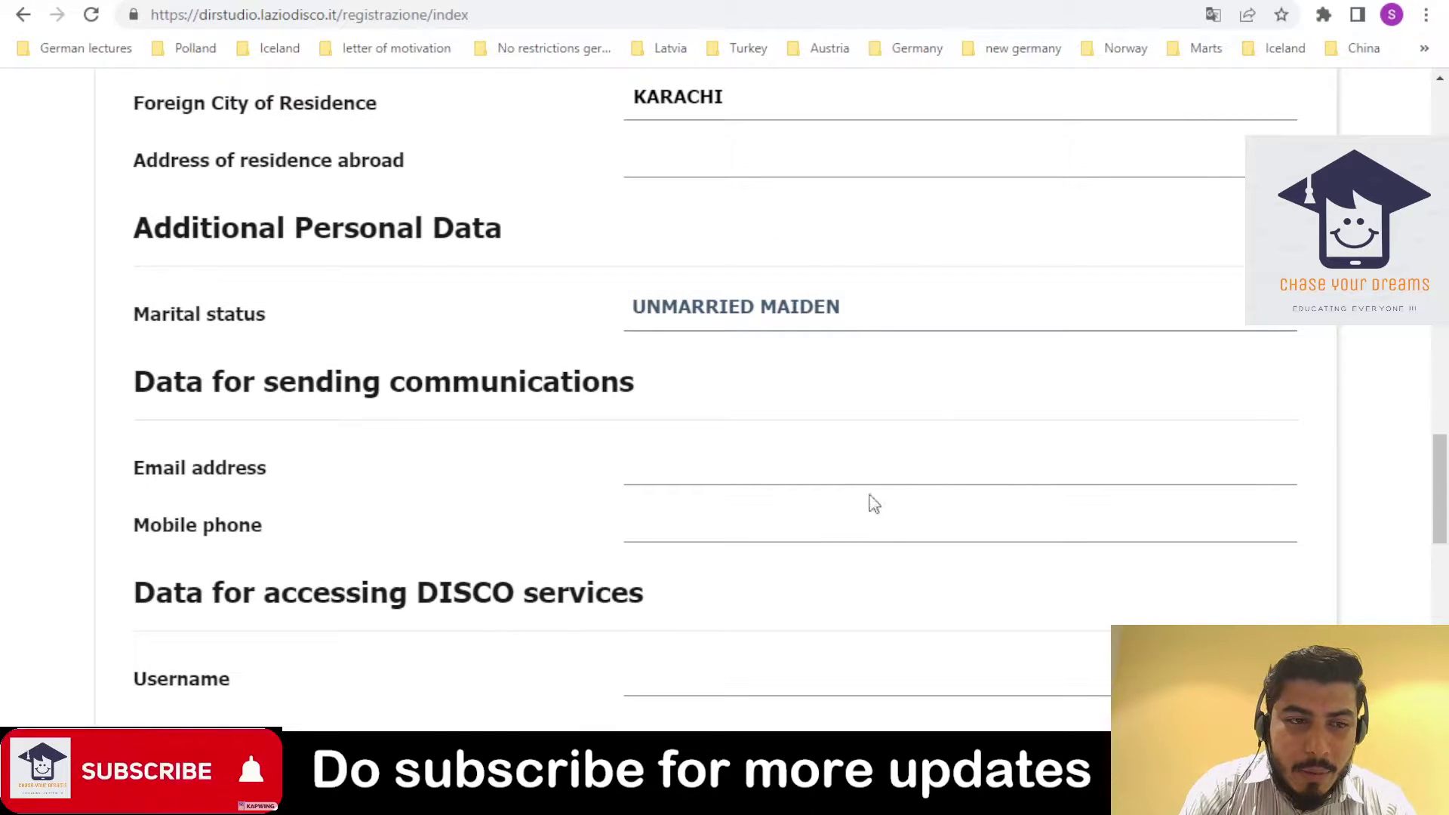
- Fill in the mobile phone number, e-mail address and street address of residence abroad
{"action": "left_click", "coordinate": [839, 527]}
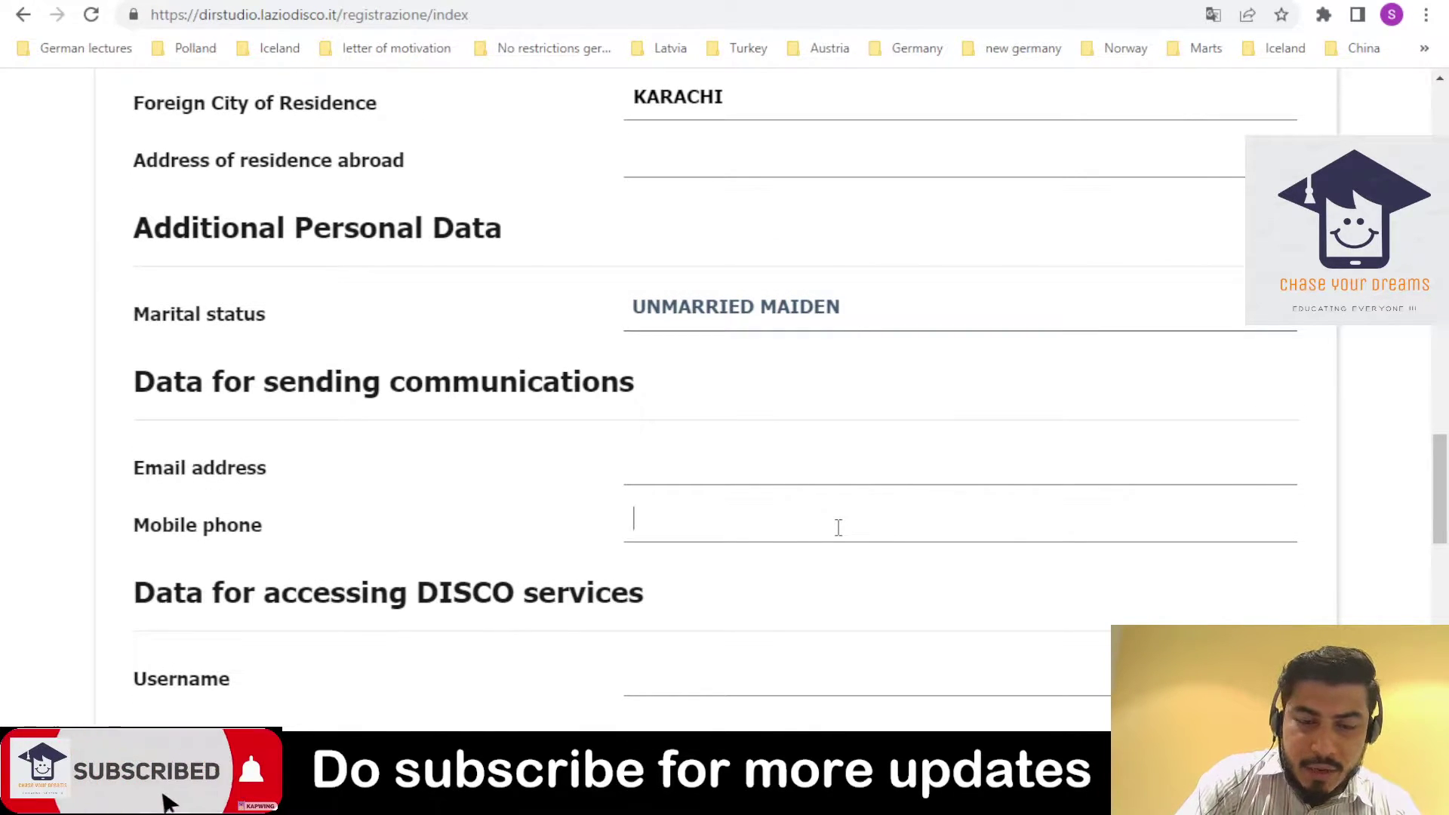
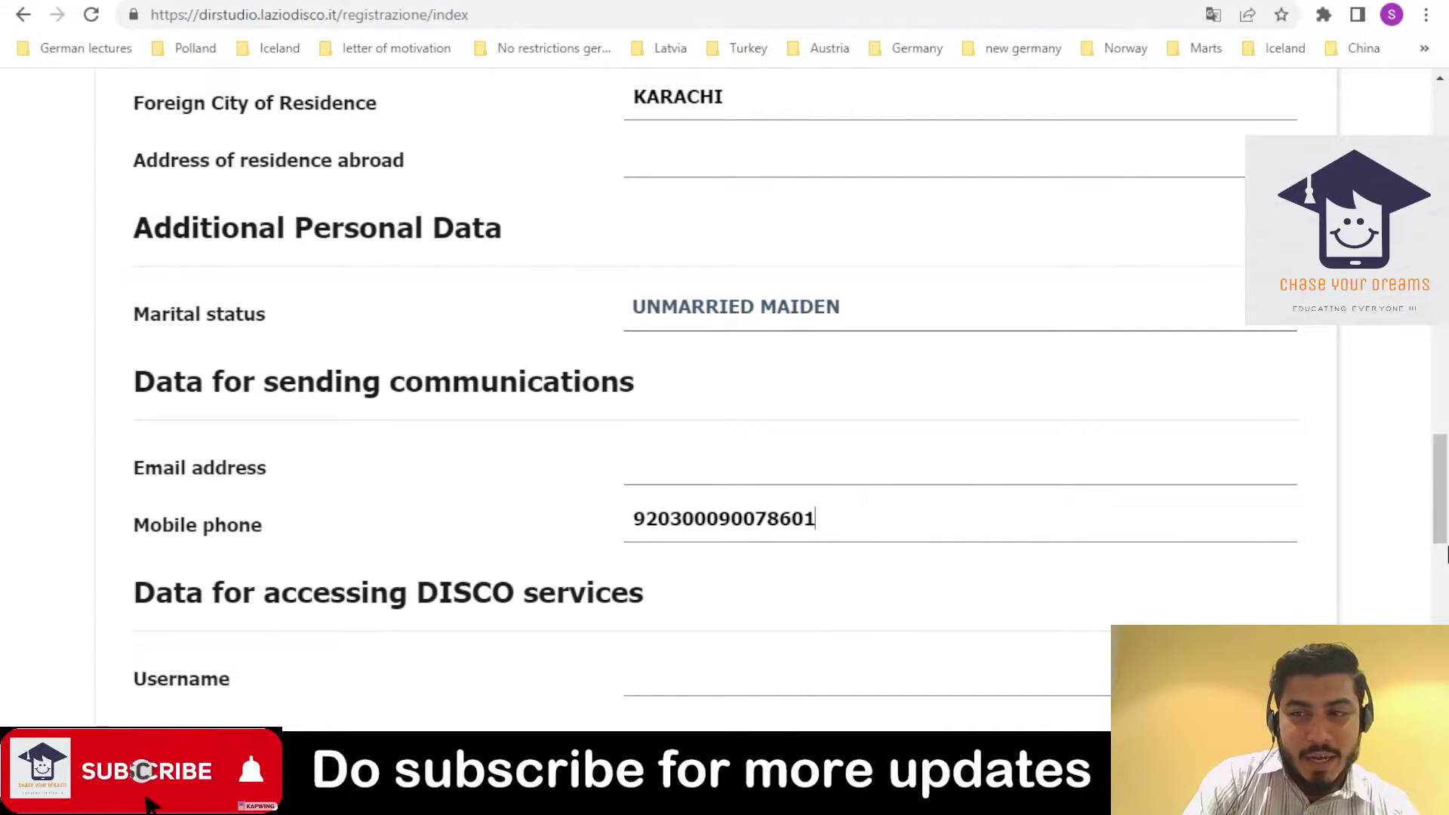
{"action": "left_click_drag", "start_coordinate": [1444, 450], "coordinate": [1443, 390]}
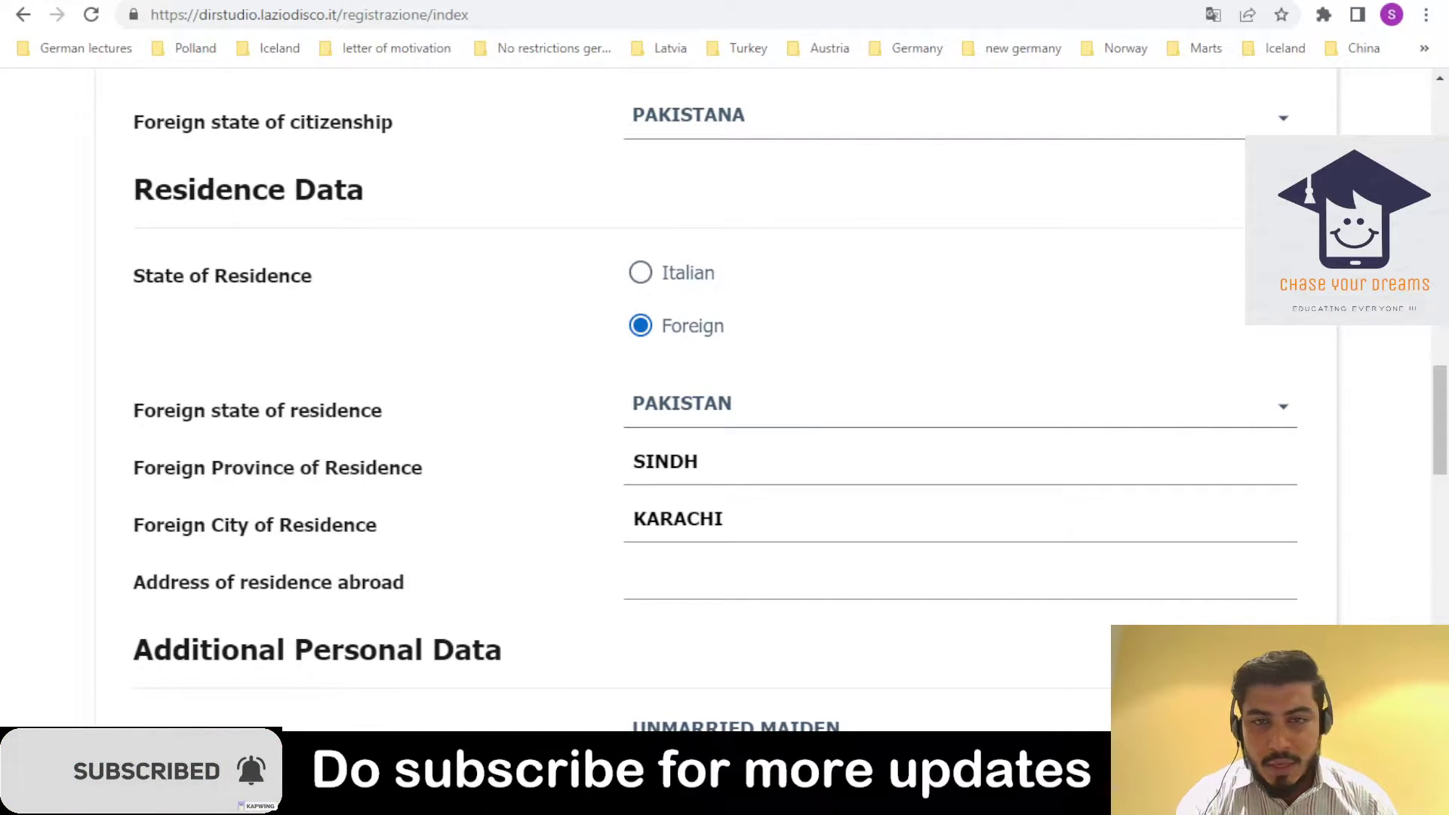
{"action": "scroll", "coordinate": [725, 392], "scroll_direction": "down", "scroll_amount": 5}
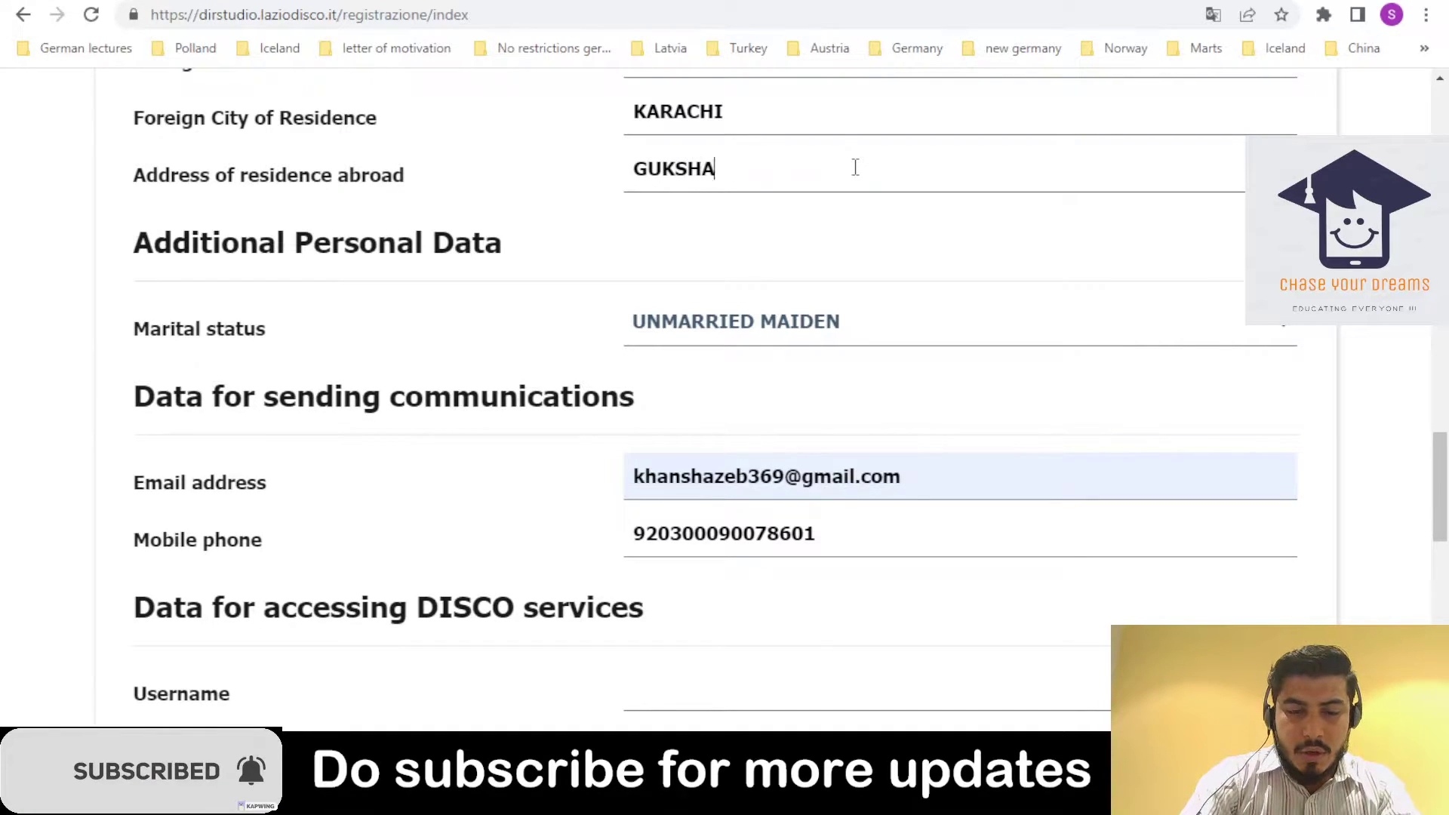
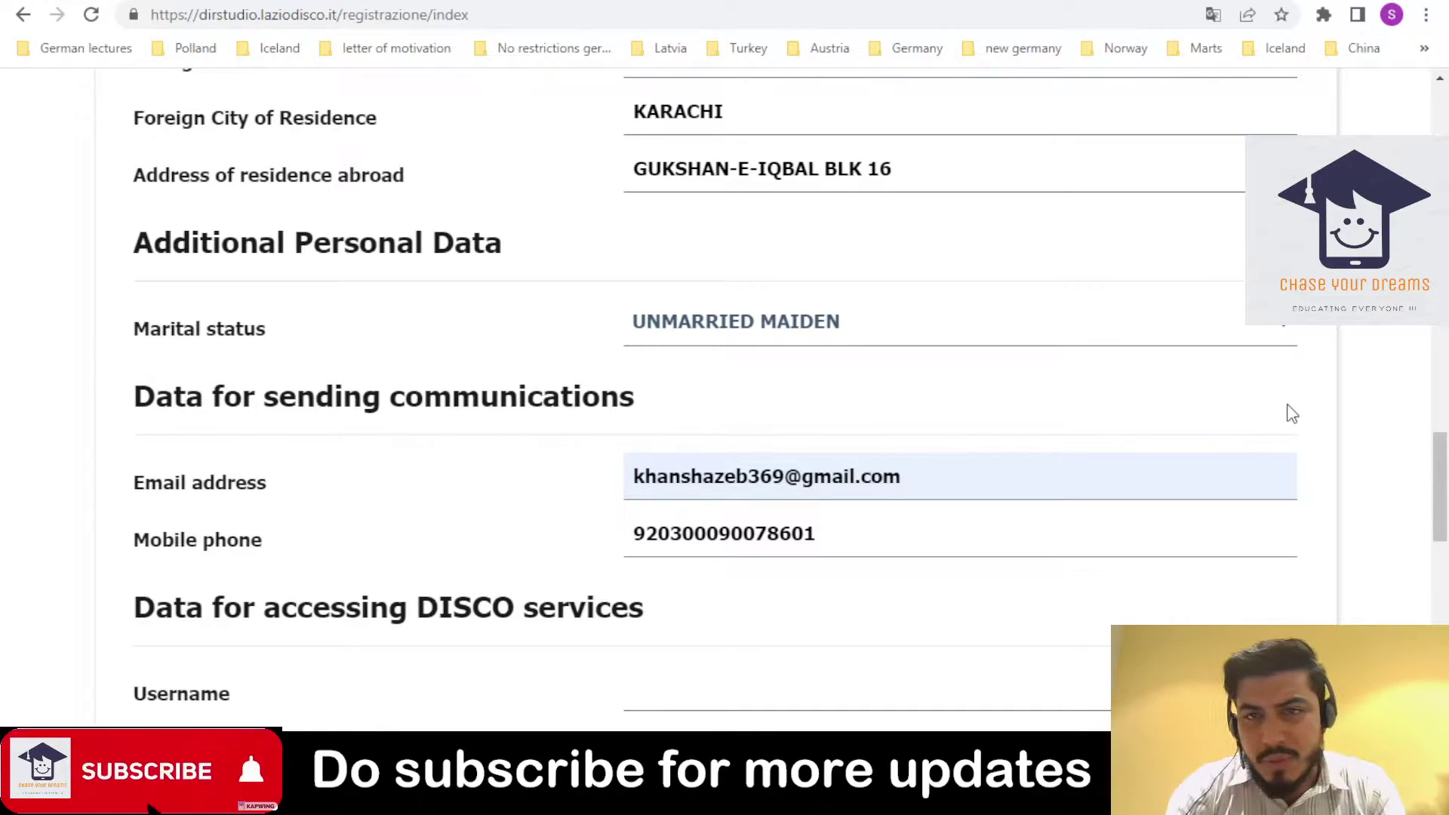
{"action": "left_click_drag", "start_coordinate": [1446, 539], "coordinate": [1446, 600]}
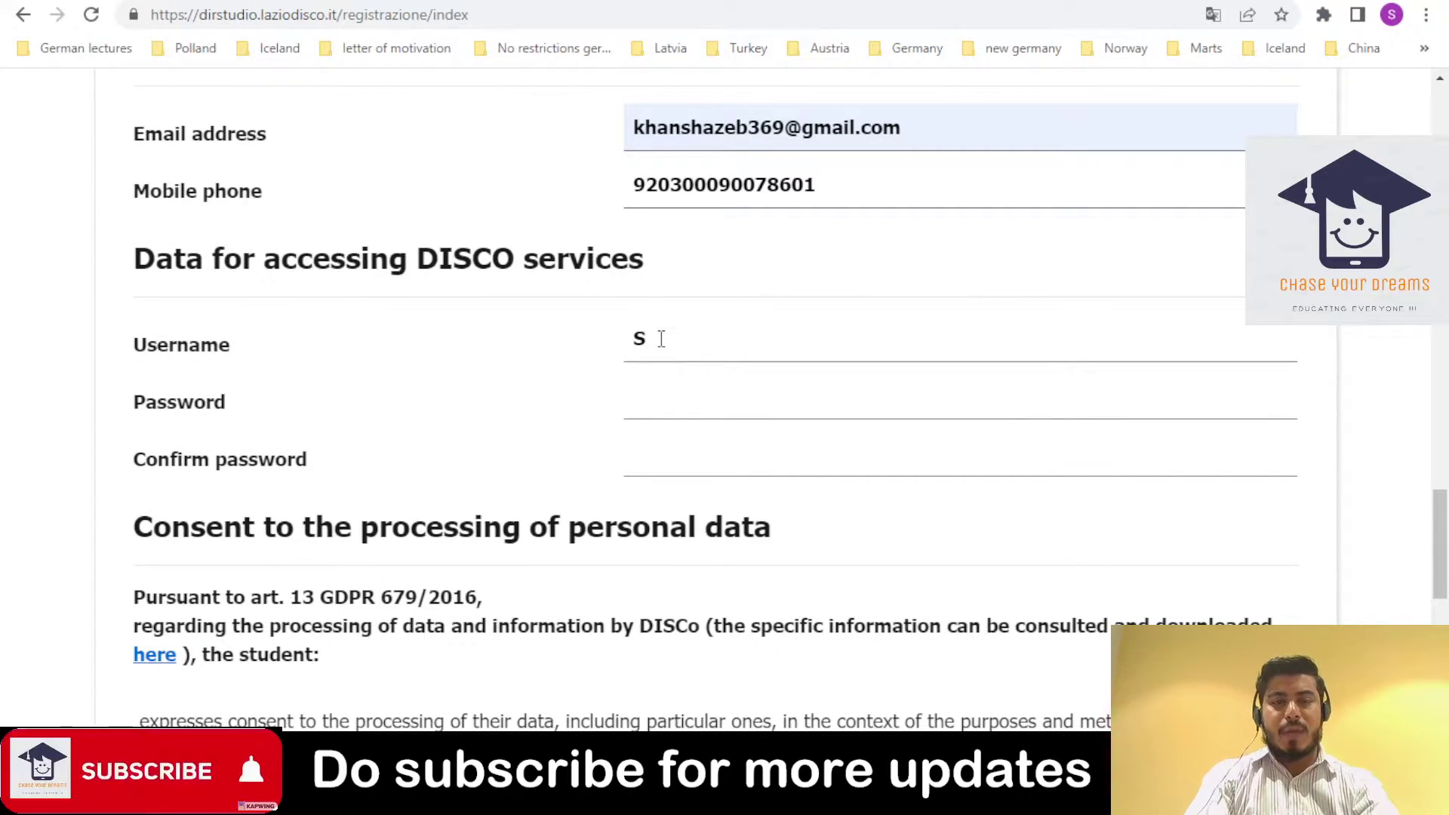
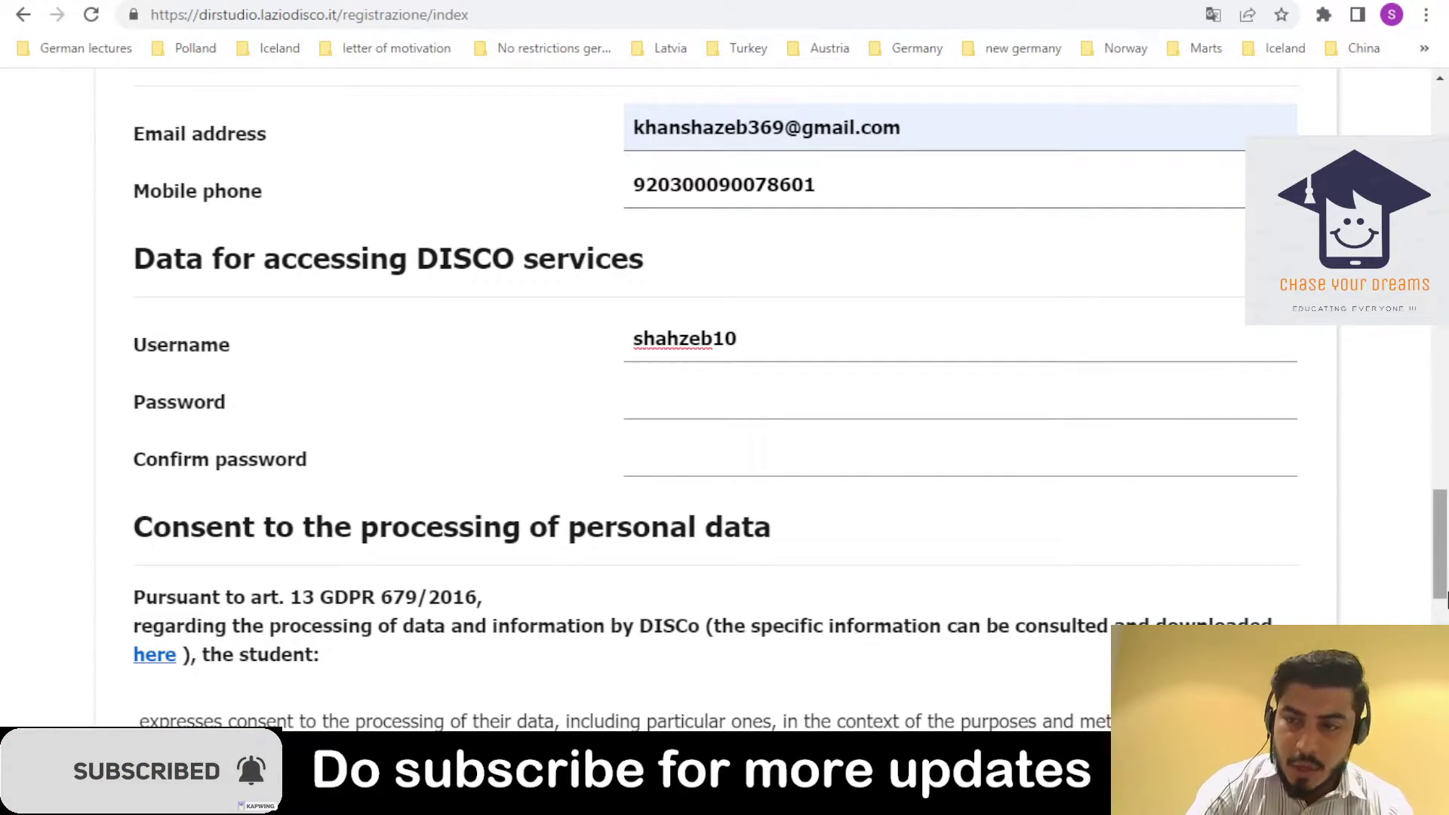
- Enter the username and passwords, select Allows treatment consent, and submit the registration
{"action": "scroll", "coordinate": [685, 507], "scroll_direction": "down", "scroll_amount": 5}
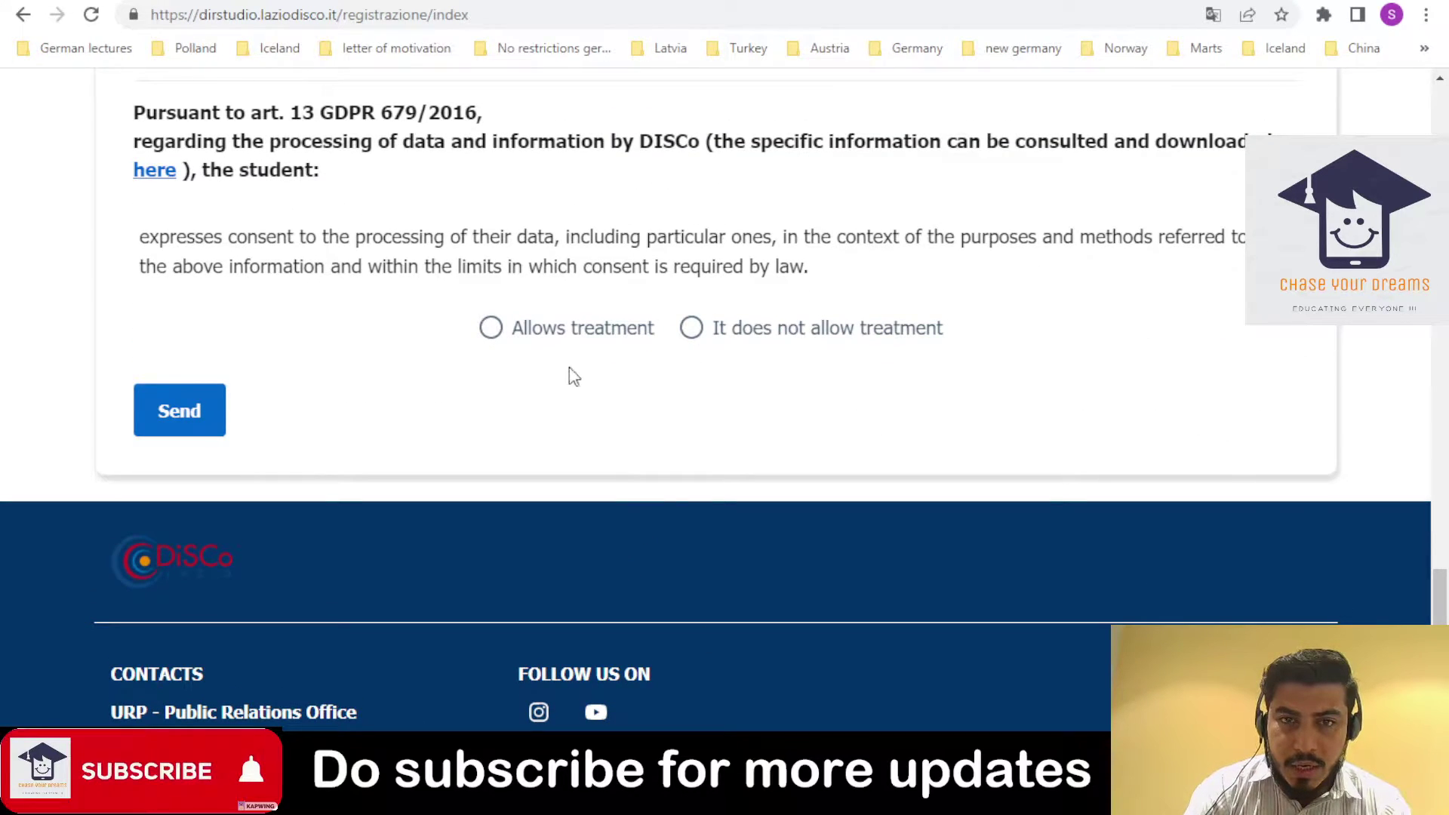
{"action": "left_click", "coordinate": [549, 334]}
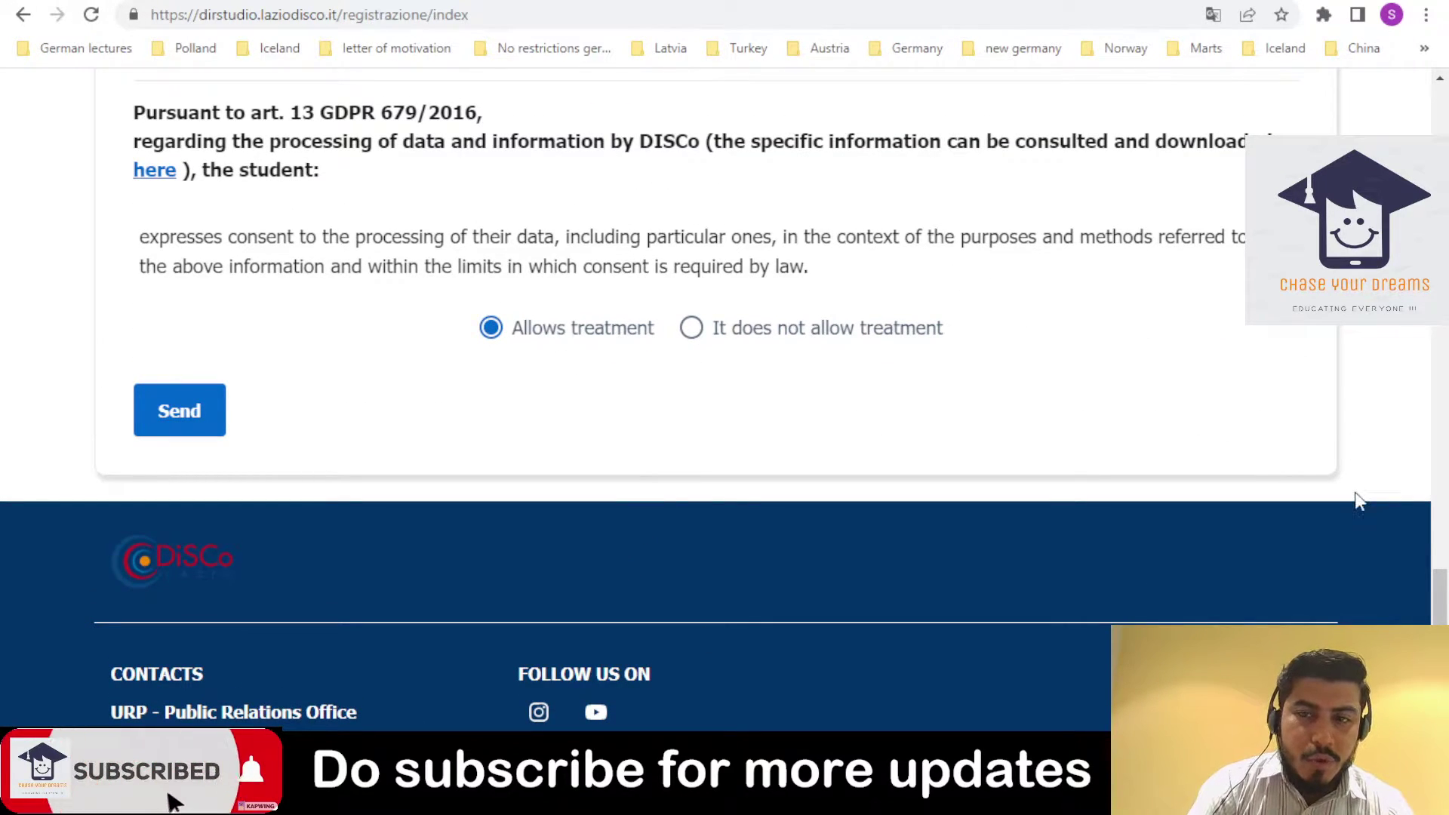
{"action": "left_click_drag", "start_coordinate": [1439, 607], "coordinate": [1362, 534]}
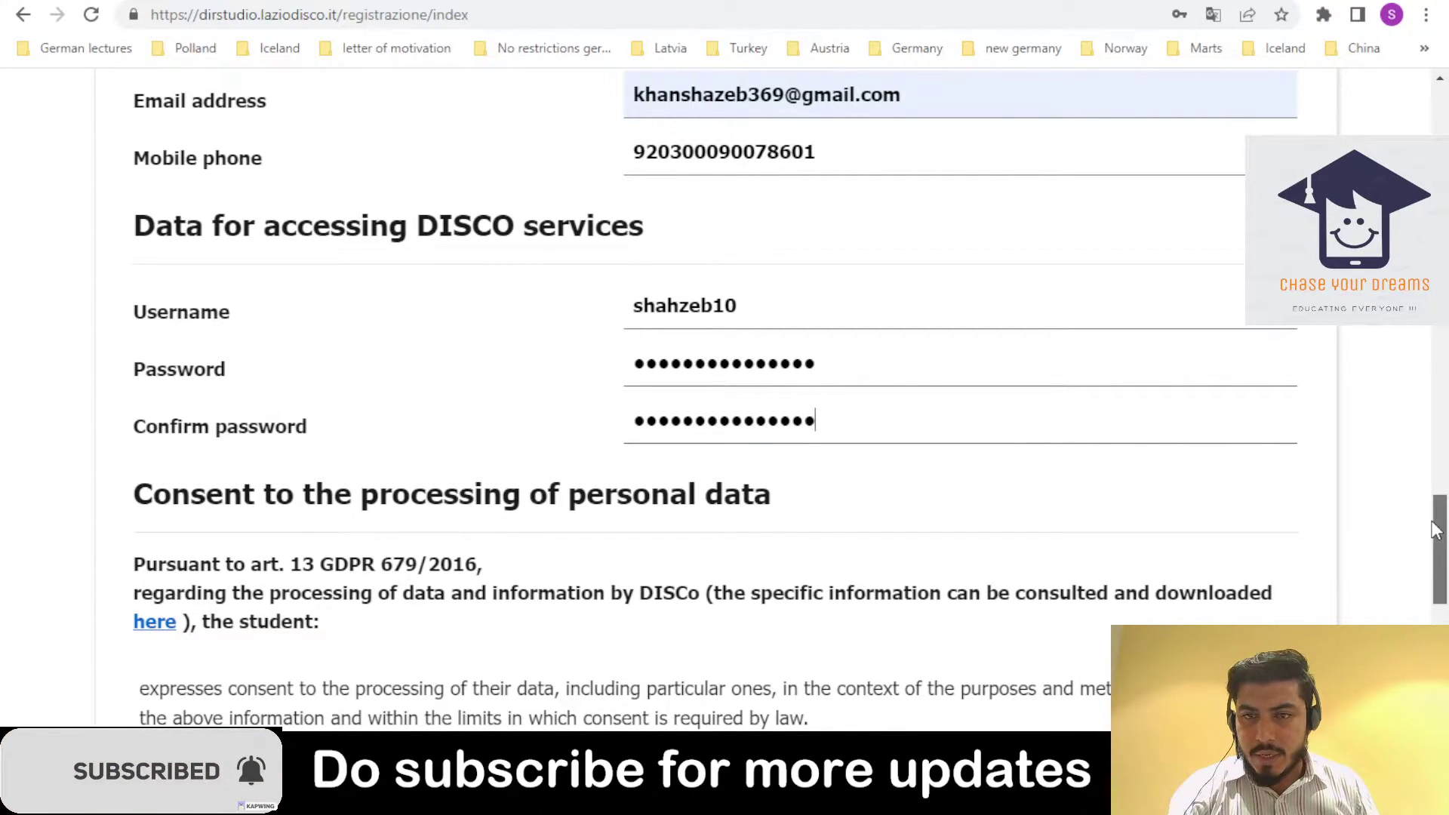
{"action": "left_click_drag", "start_coordinate": [1431, 526], "coordinate": [1431, 612]}
{"action": "left_click", "coordinate": [199, 329]}
- Submit the form and dismiss the ATTENTION popup about fields highlighted in red
{"action": "left_click", "coordinate": [199, 333]}
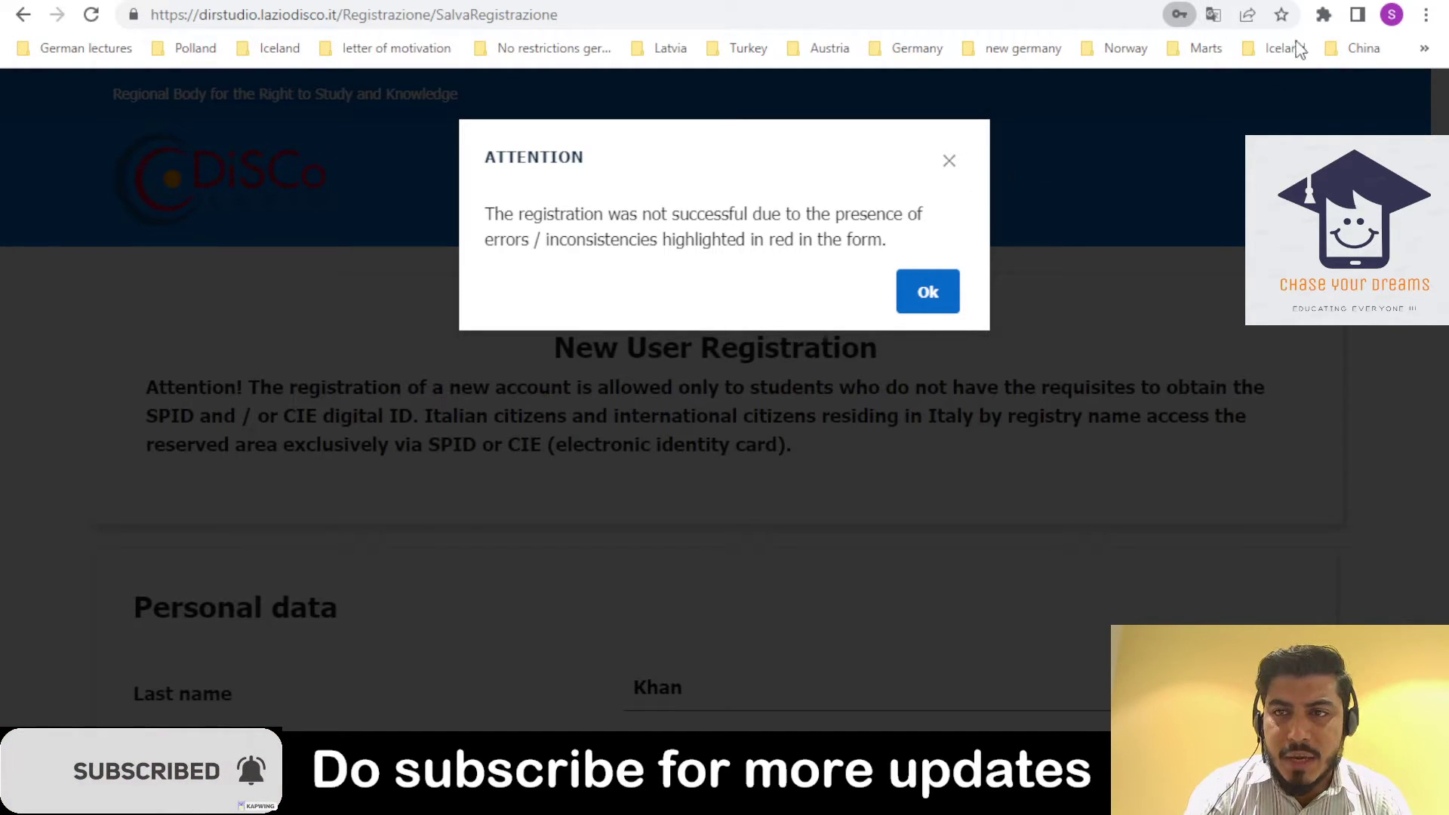
{"action": "left_click", "coordinate": [950, 161]}
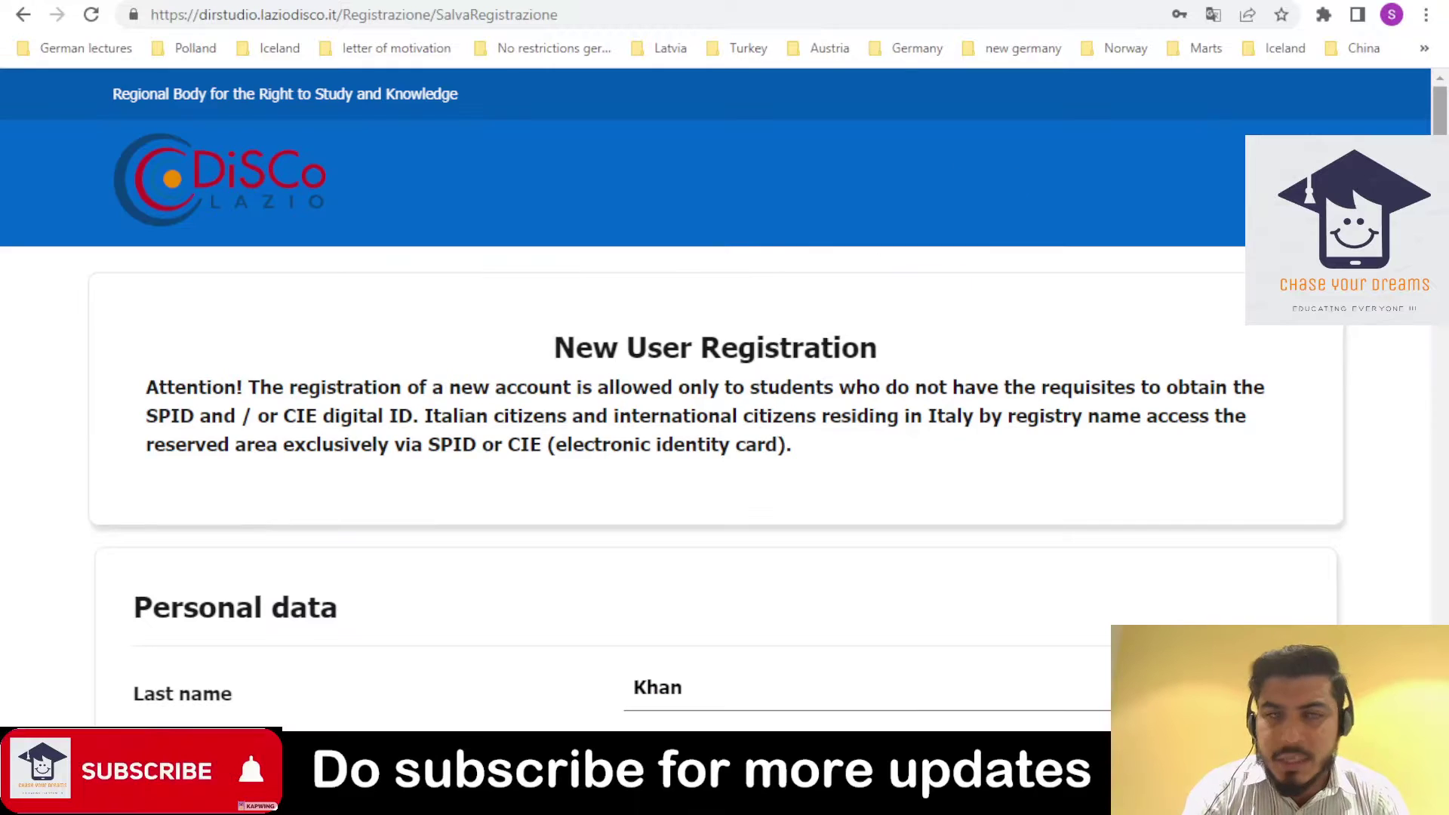
{"action": "scroll", "coordinate": [949, 173], "scroll_direction": "down", "scroll_amount": 5}
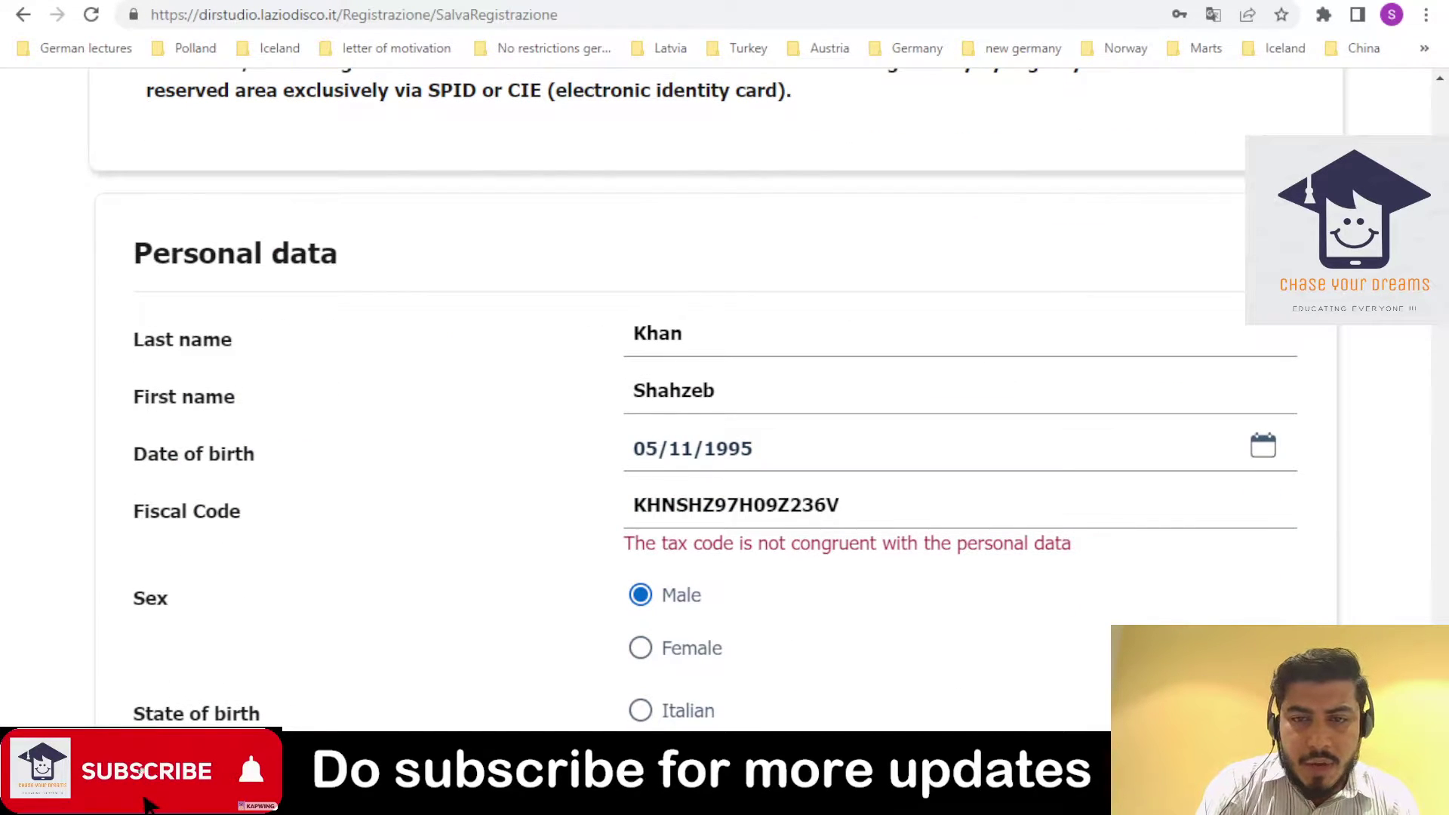
{"action": "scroll", "coordinate": [1071, 394], "scroll_direction": "up", "scroll_amount": 1}
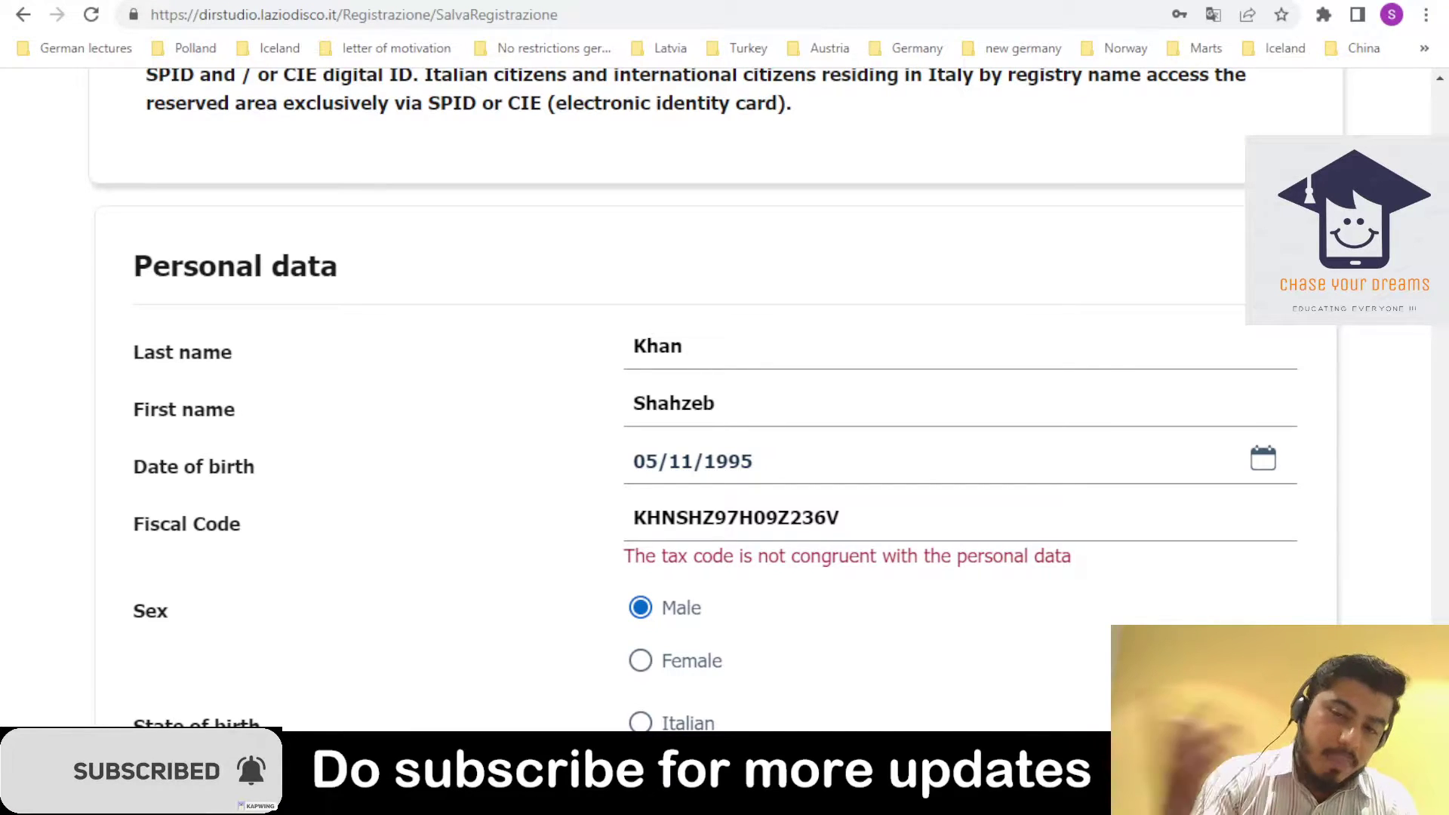
{"action": "scroll", "coordinate": [725, 407], "scroll_direction": "down", "scroll_amount": 10}
{"action": "scroll", "coordinate": [725, 407], "scroll_direction": "up", "scroll_amount": 8}
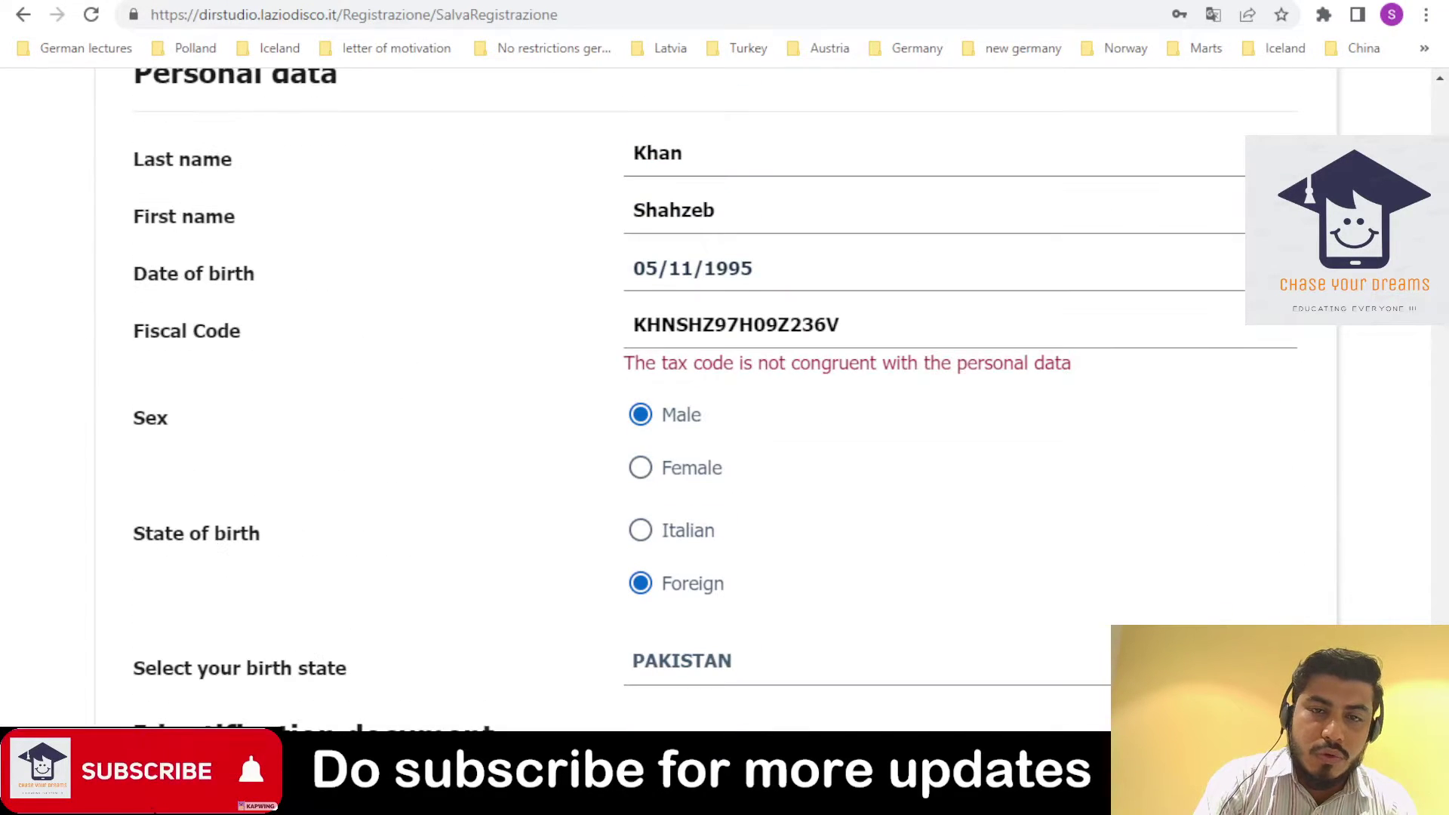
- Review the red fiscal code and password-mismatch errors, then send the form again
{"action": "scroll", "coordinate": [724, 407], "scroll_direction": "down", "scroll_amount": 1}
{"action": "scroll", "coordinate": [724, 407], "scroll_direction": "up", "scroll_amount": 1}
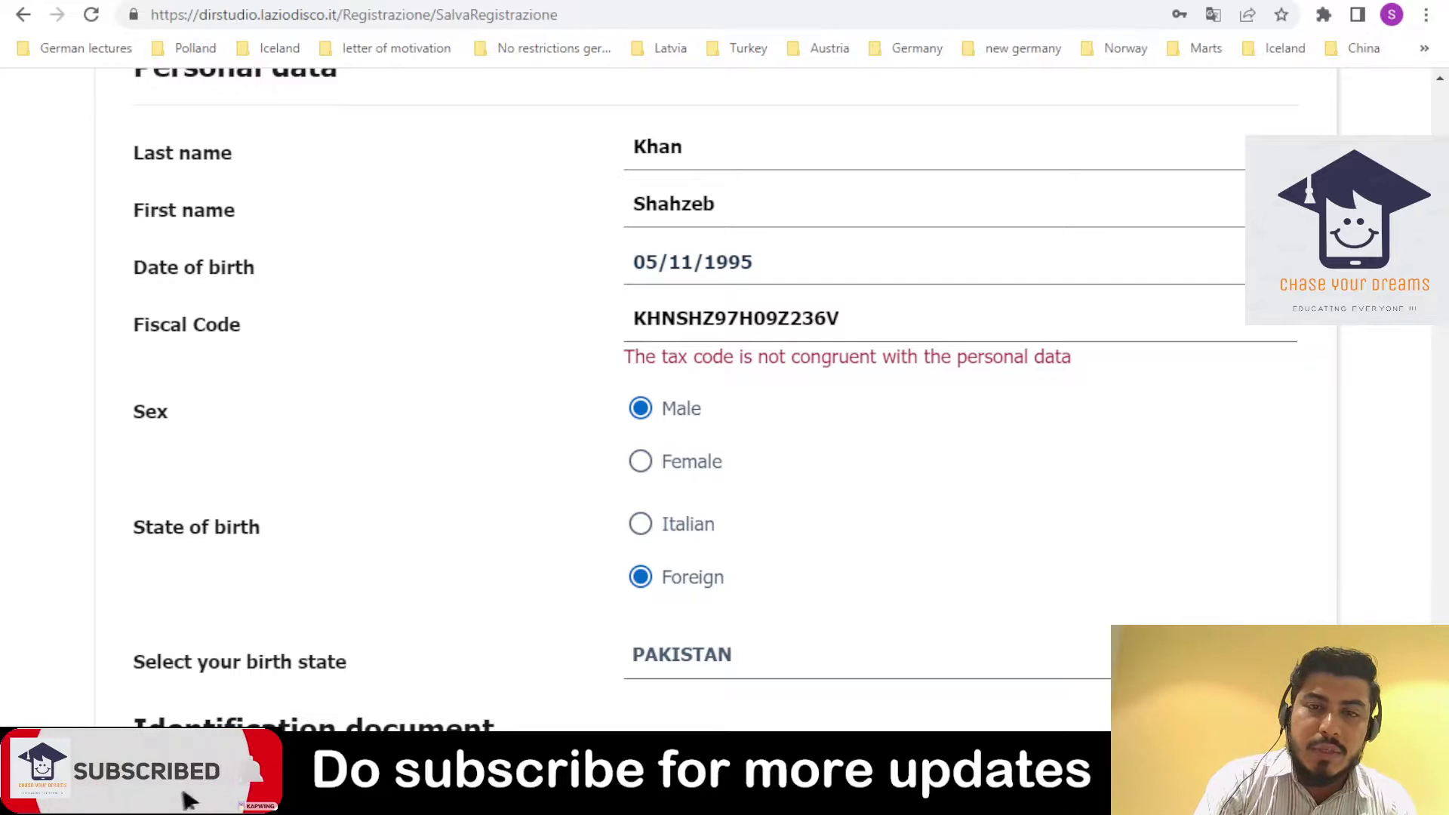
{"action": "scroll", "coordinate": [724, 407], "scroll_direction": "down", "scroll_amount": 1}
{"action": "scroll", "coordinate": [724, 407], "scroll_direction": "down", "scroll_amount": 1}
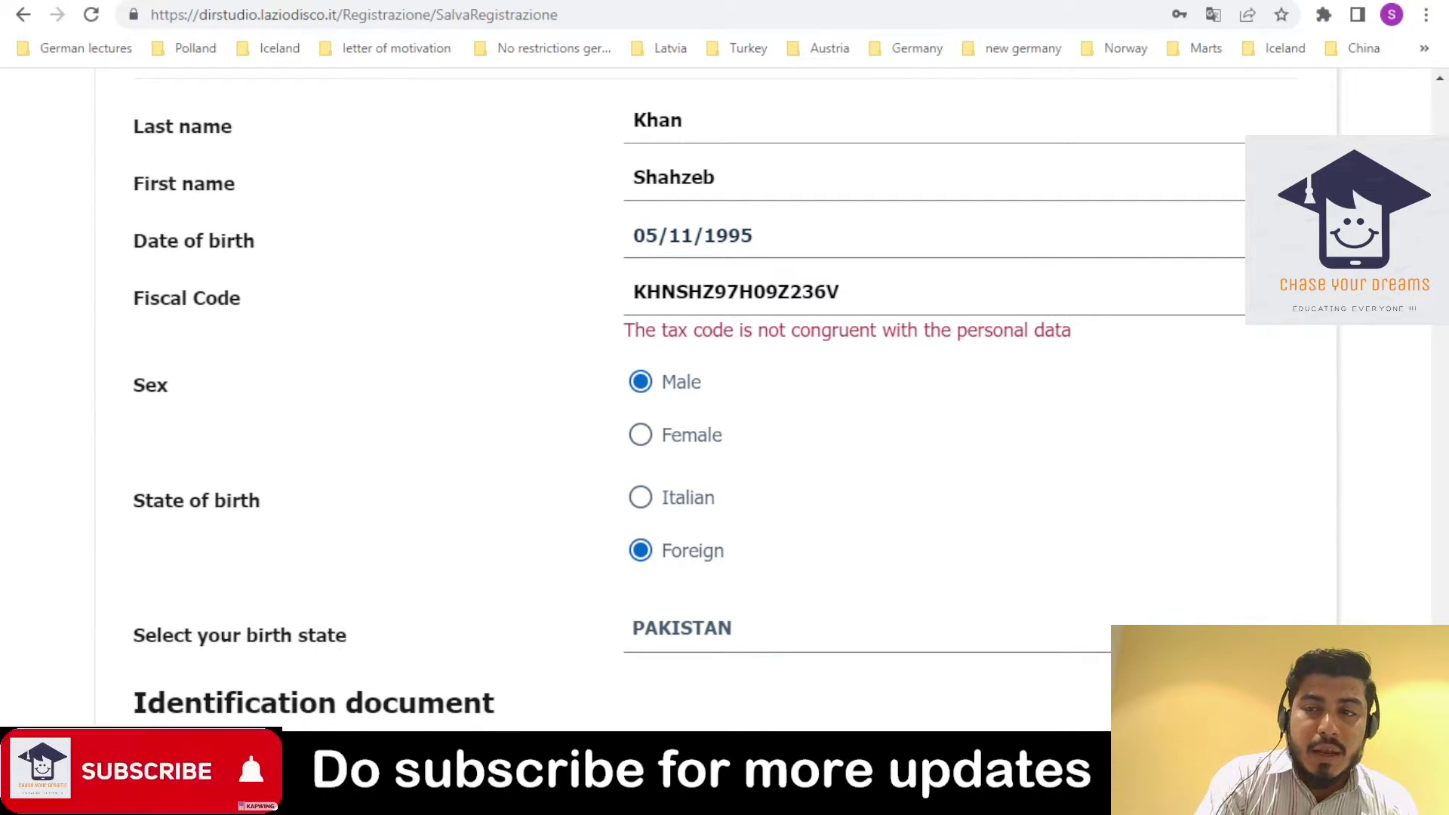
{"action": "scroll", "coordinate": [1394, 566], "scroll_direction": "down", "scroll_amount": 20}
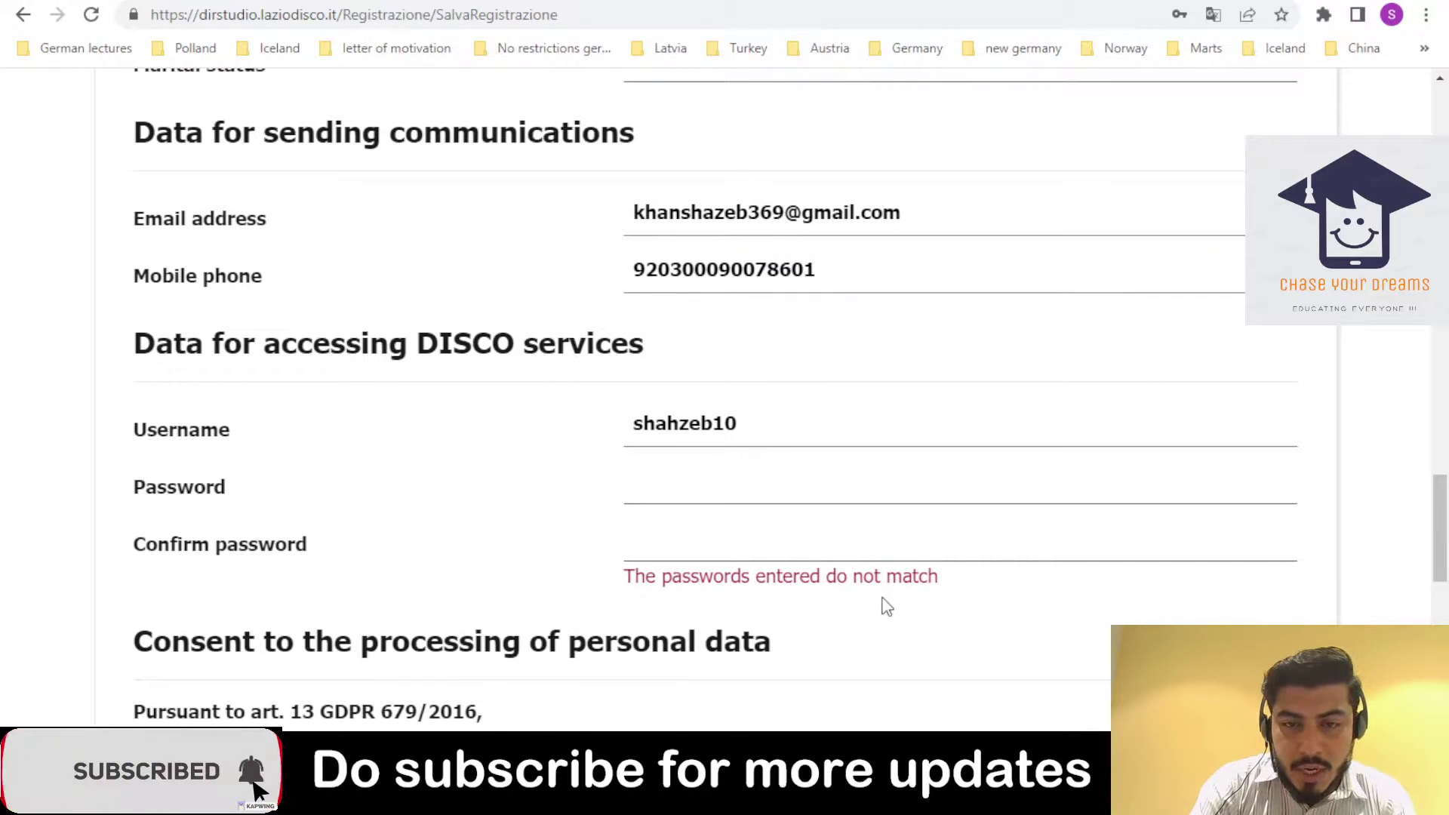
{"action": "scroll", "coordinate": [1109, 600], "scroll_direction": "down", "scroll_amount": 7}
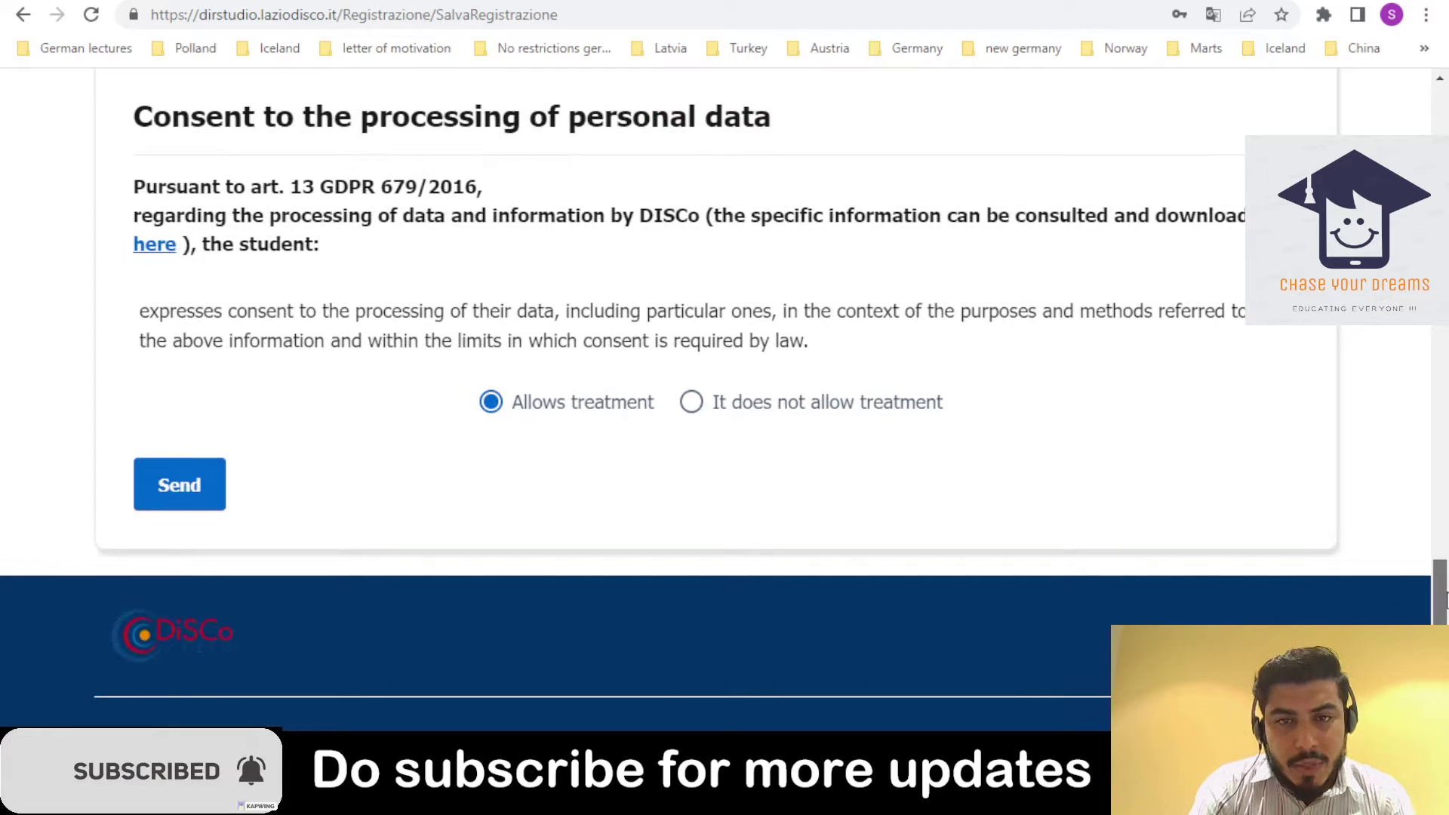
{"action": "scroll", "coordinate": [1437, 408], "scroll_direction": "up", "scroll_amount": 8}
{"action": "scroll", "coordinate": [1437, 408], "scroll_direction": "up", "scroll_amount": 12}
{"action": "scroll", "coordinate": [1428, 596], "scroll_direction": "down", "scroll_amount": 14}
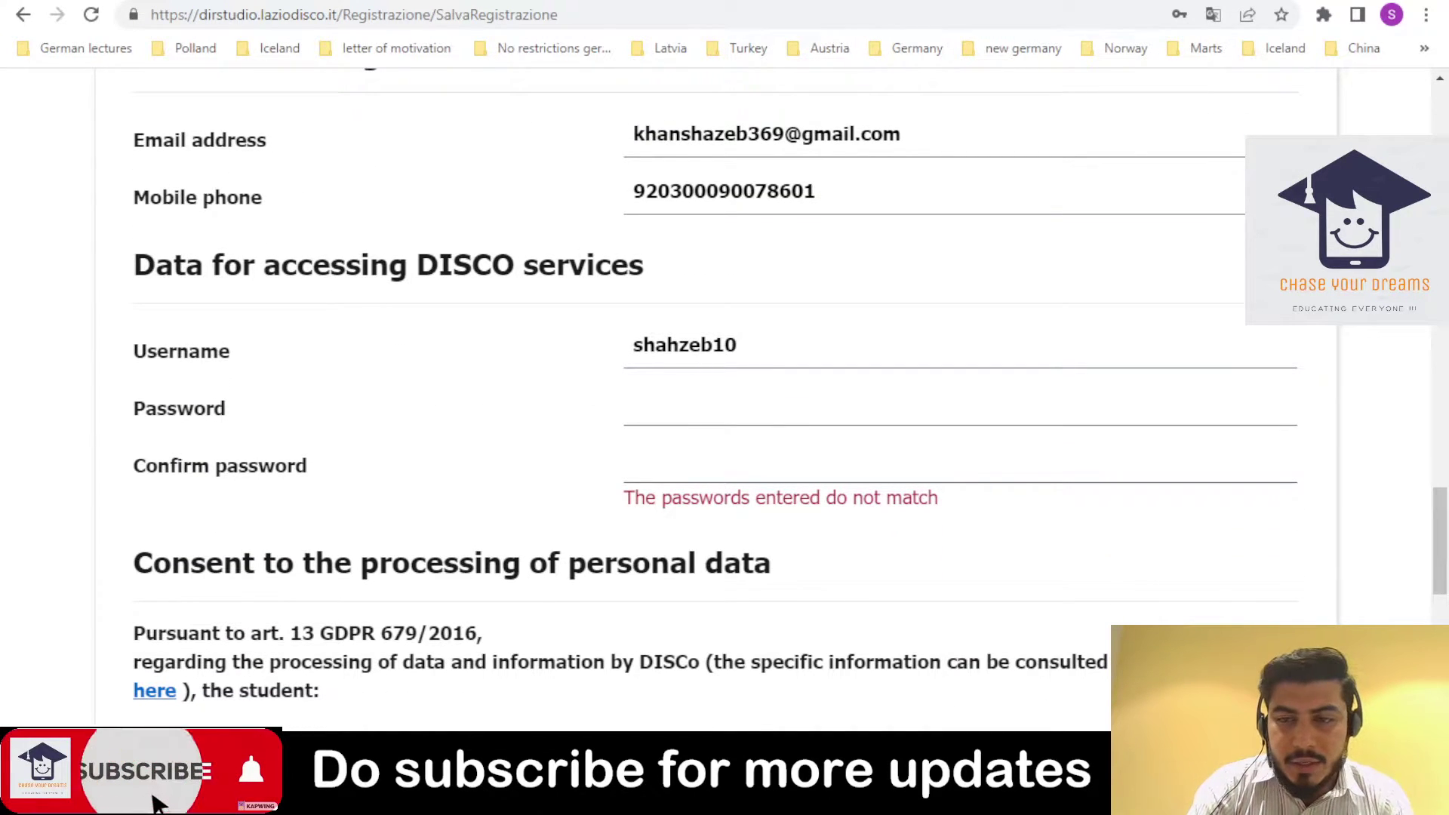
{"action": "scroll", "coordinate": [725, 377], "scroll_direction": "down", "scroll_amount": 6}
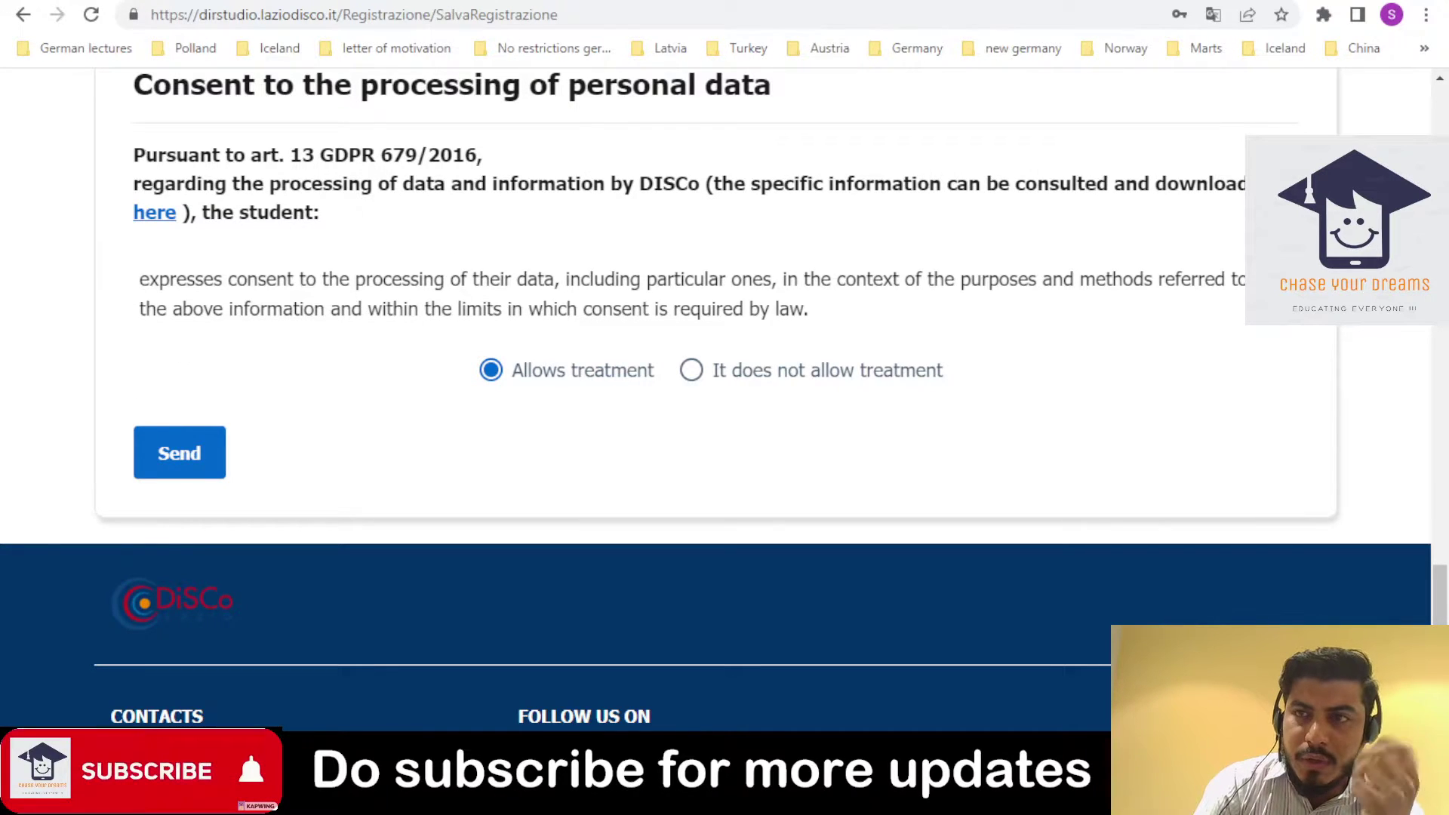
{"action": "left_click", "coordinate": [201, 468]}
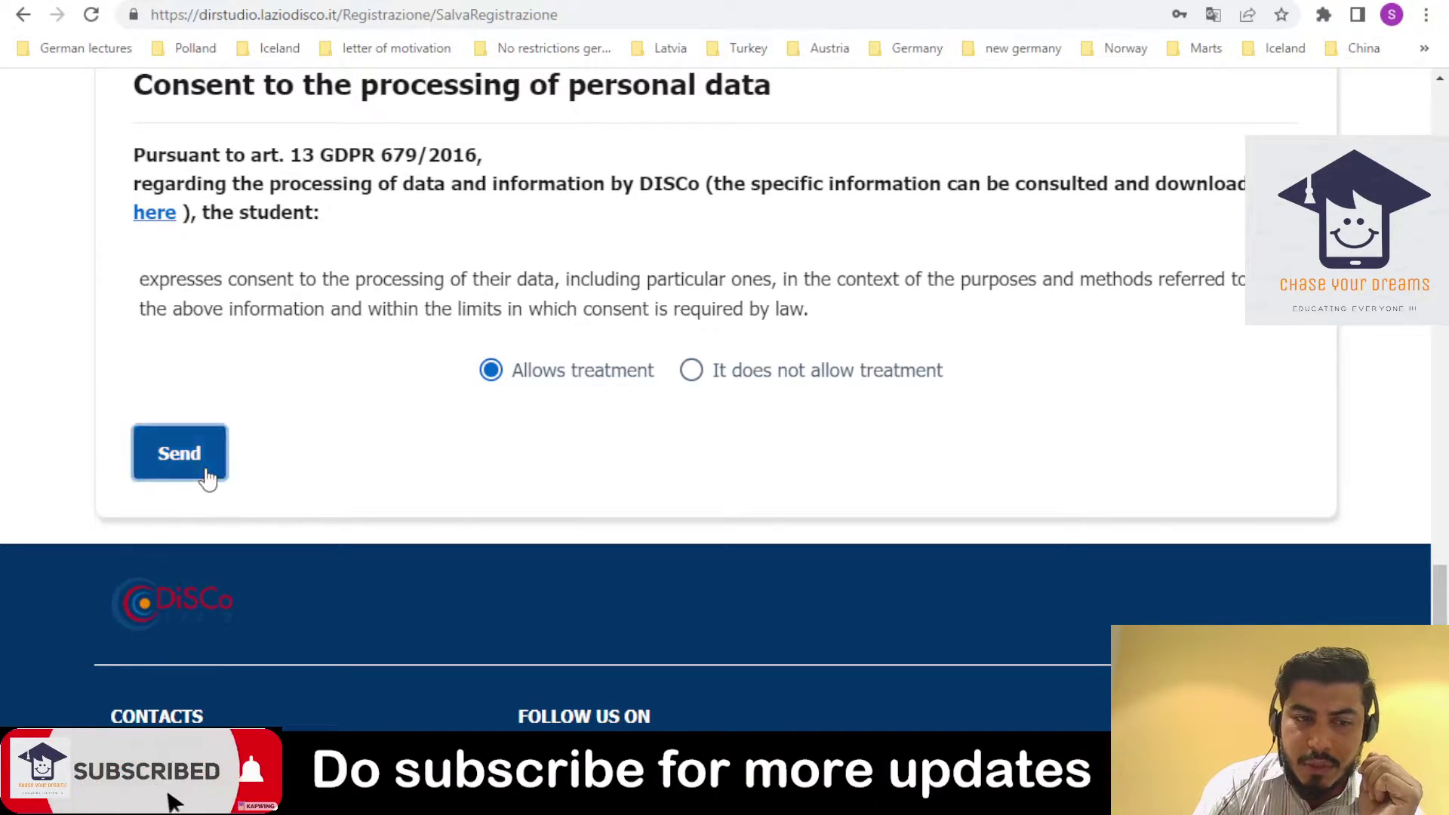
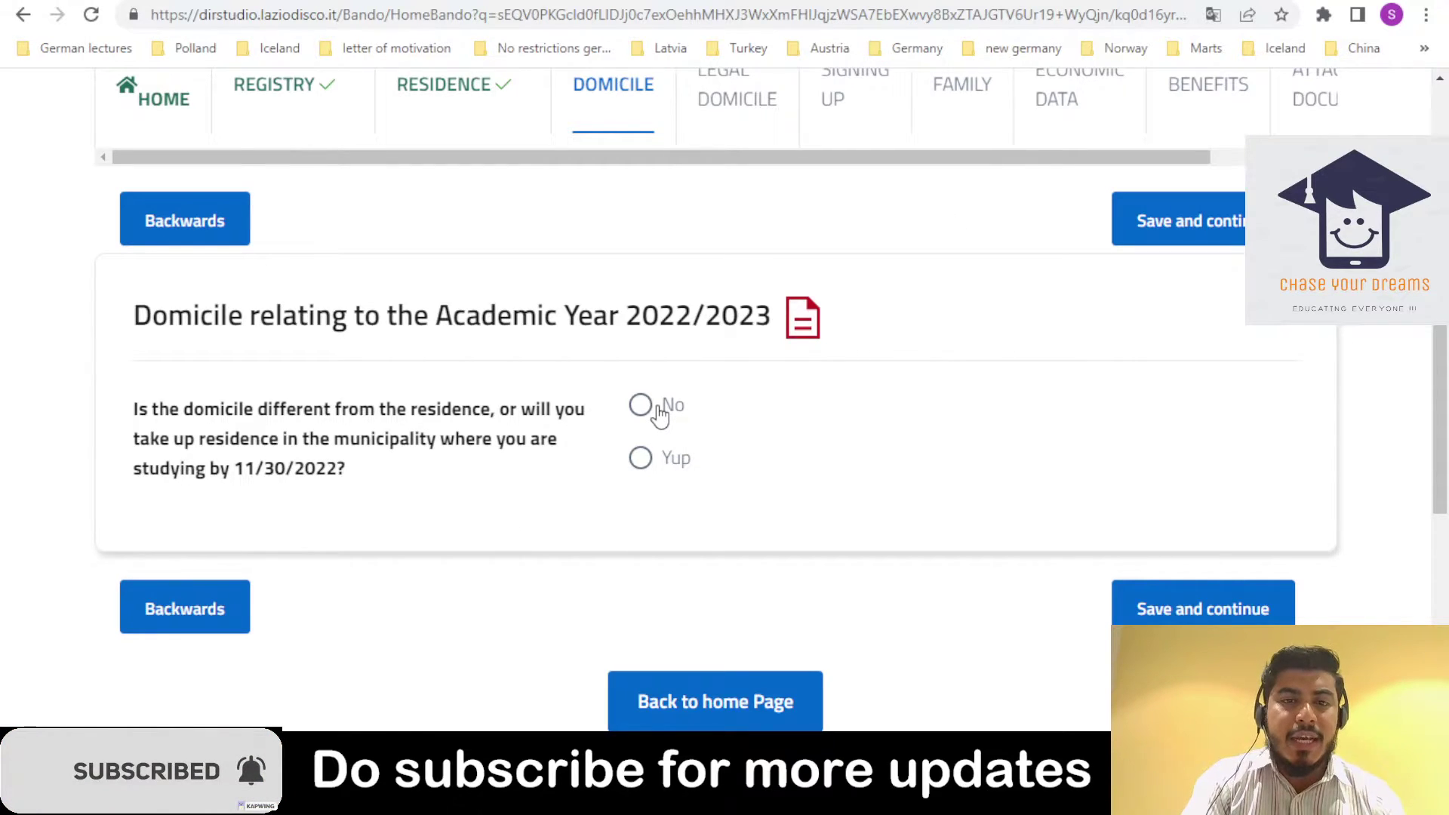
- Answer Yup that the domicile differs from the residence
{"action": "left_click", "coordinate": [641, 457]}
{"action": "left_click", "coordinate": [654, 406]}
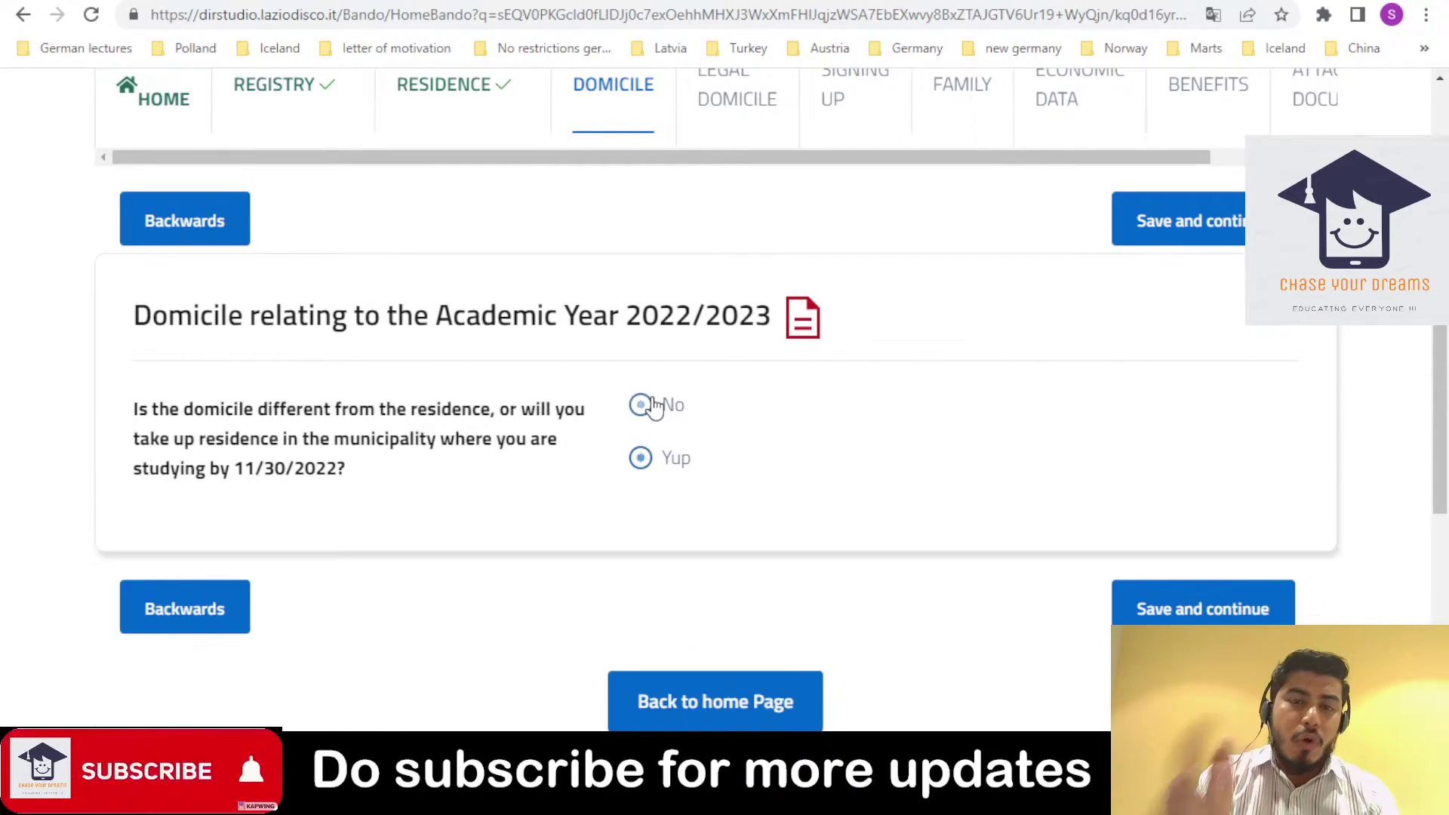
{"action": "left_click", "coordinate": [674, 465]}
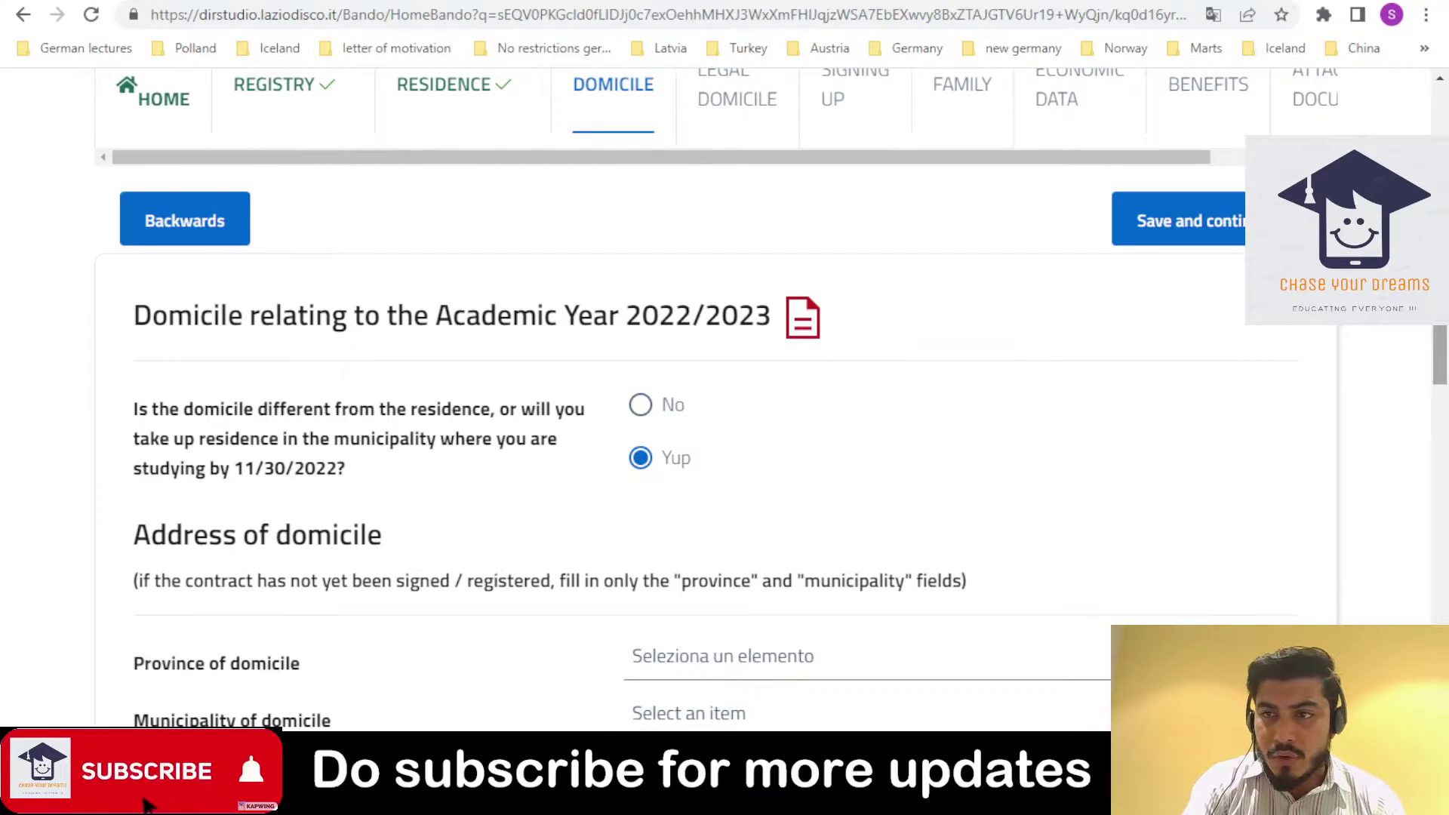
{"action": "scroll", "coordinate": [528, 286], "scroll_direction": "down", "scroll_amount": 5}
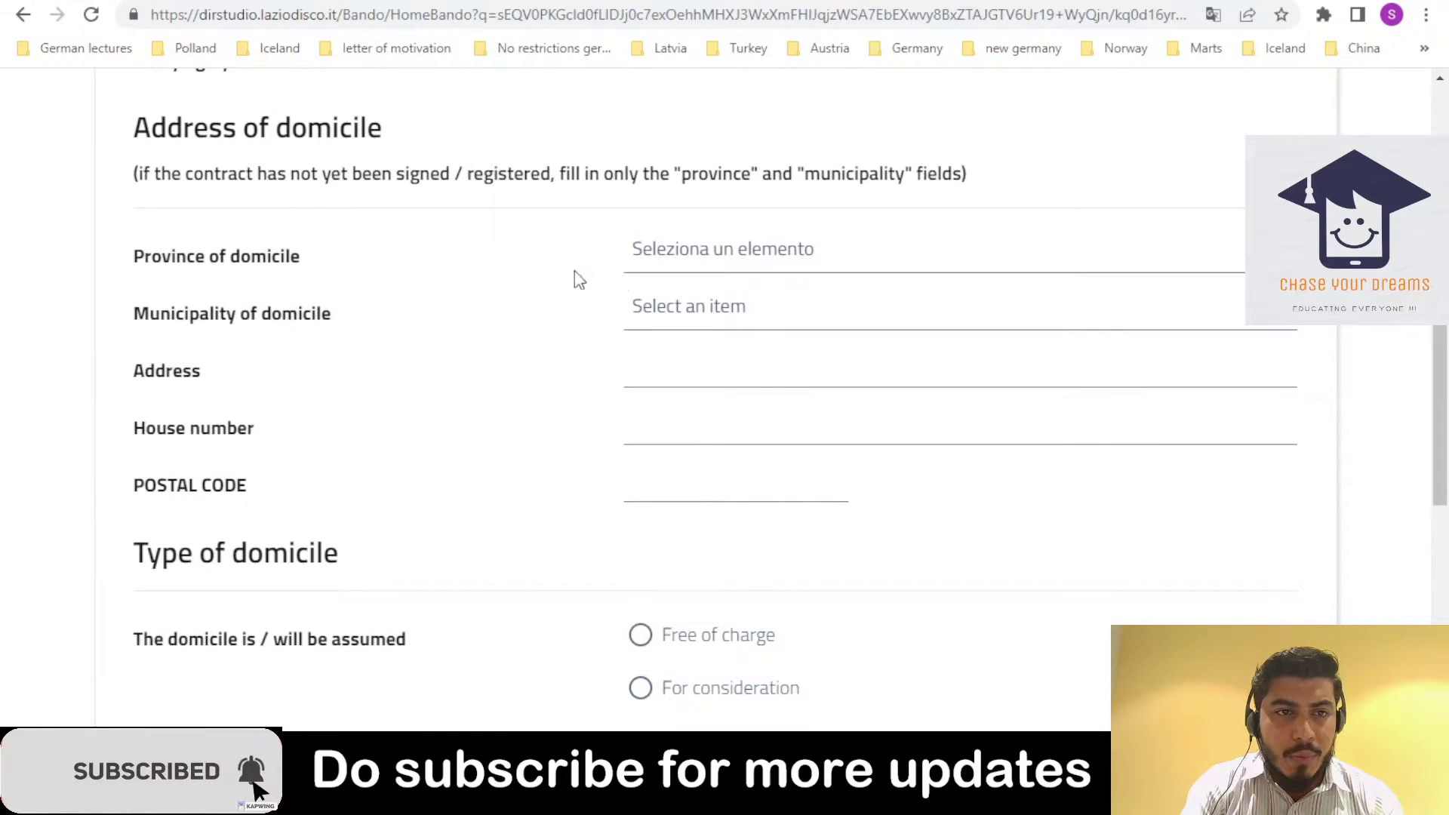
- Scroll through the Province of domicile list looking for ROME
{"action": "left_click", "coordinate": [770, 248]}
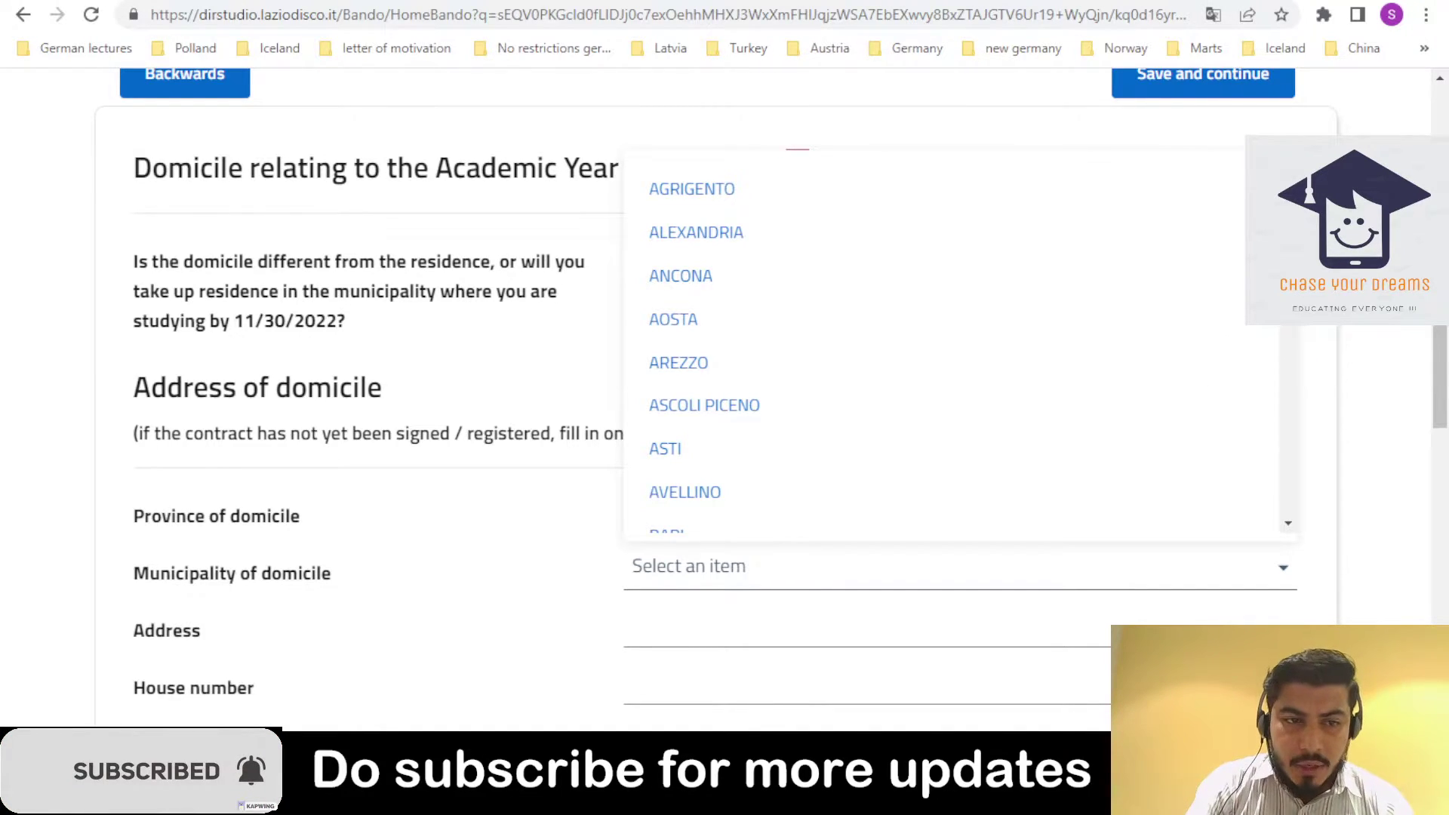
{"action": "scroll", "coordinate": [958, 339], "scroll_direction": "down", "scroll_amount": 1}
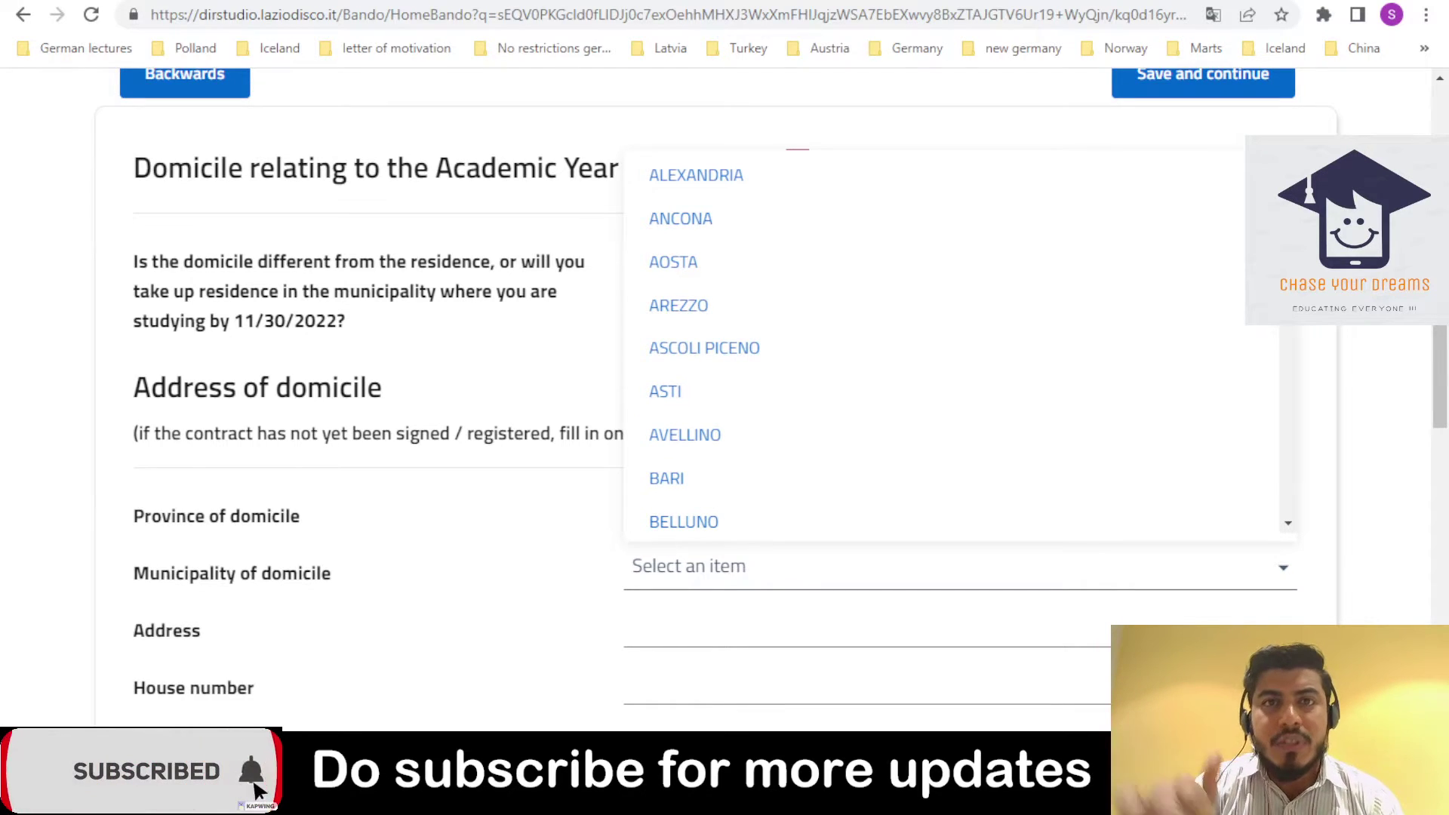
{"action": "scroll", "coordinate": [958, 339], "scroll_direction": "down", "scroll_amount": 6}
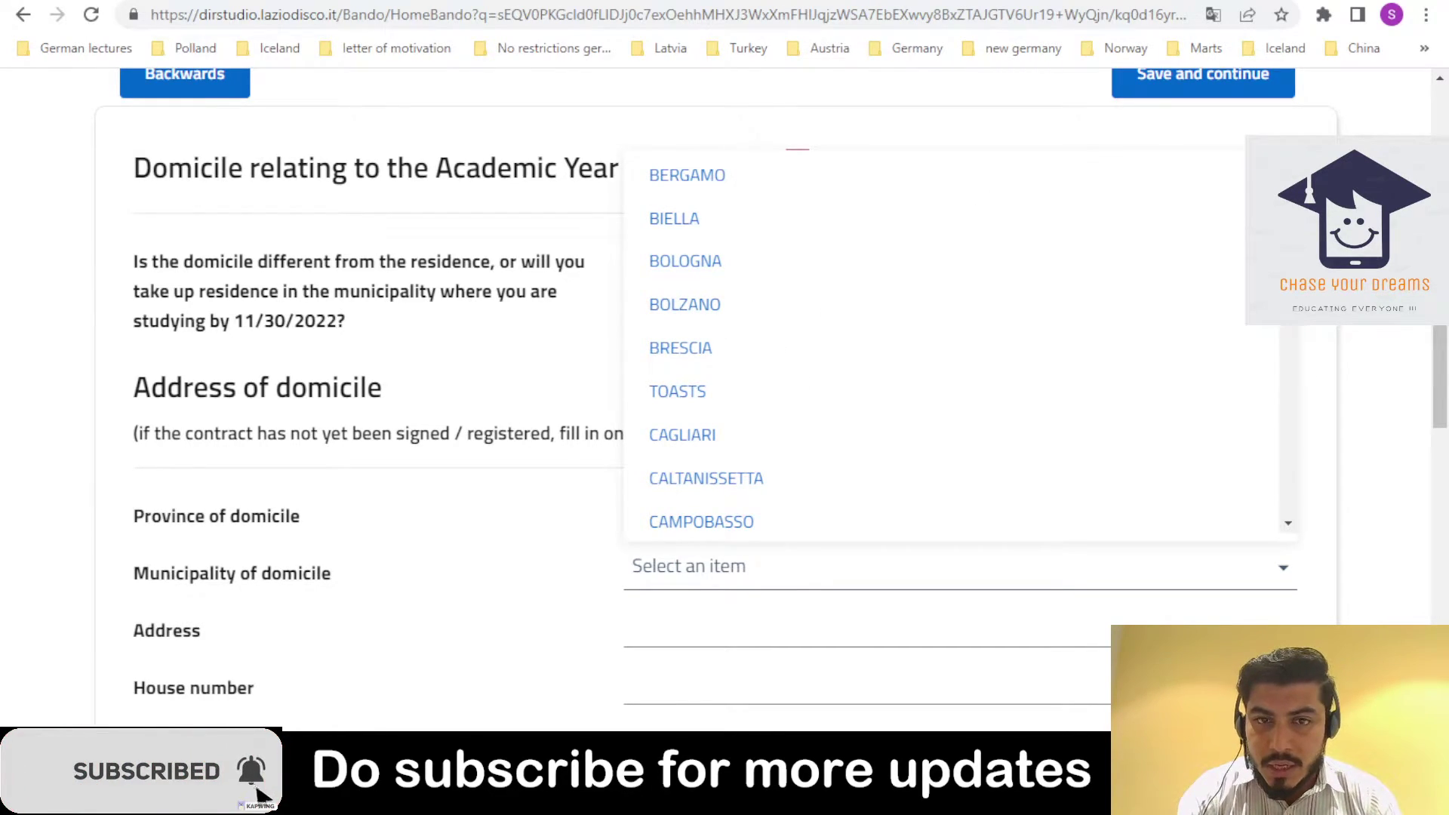
{"action": "scroll", "coordinate": [1223, 207], "scroll_direction": "down", "scroll_amount": 12}
{"action": "scroll", "coordinate": [958, 339], "scroll_direction": "down", "scroll_amount": 2}
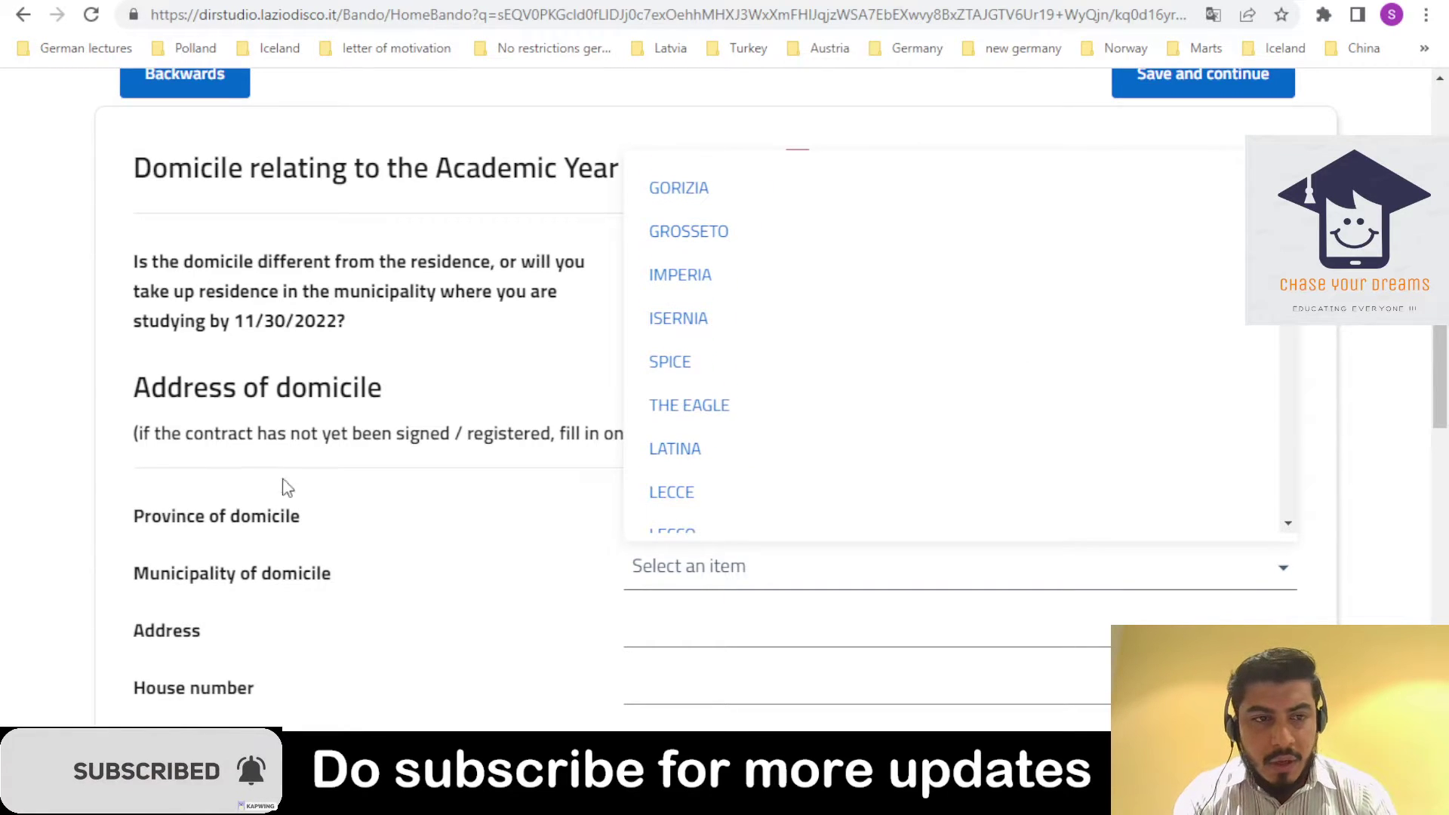
{"action": "left_click", "coordinate": [479, 556]}
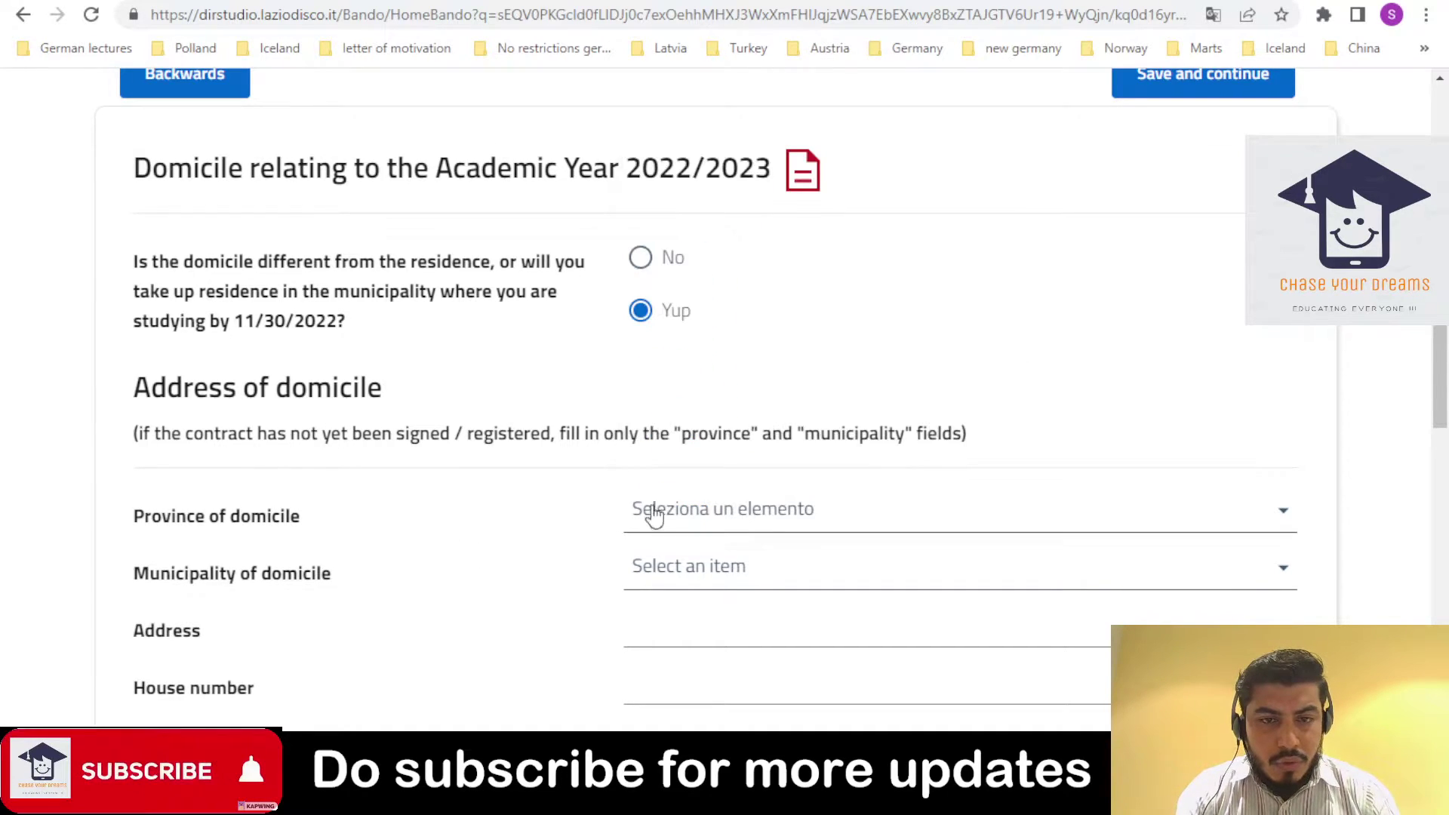
- Reopen the province list and scroll it to bring ROME into view
{"action": "left_click", "coordinate": [697, 498]}
{"action": "key", "text": "t"}
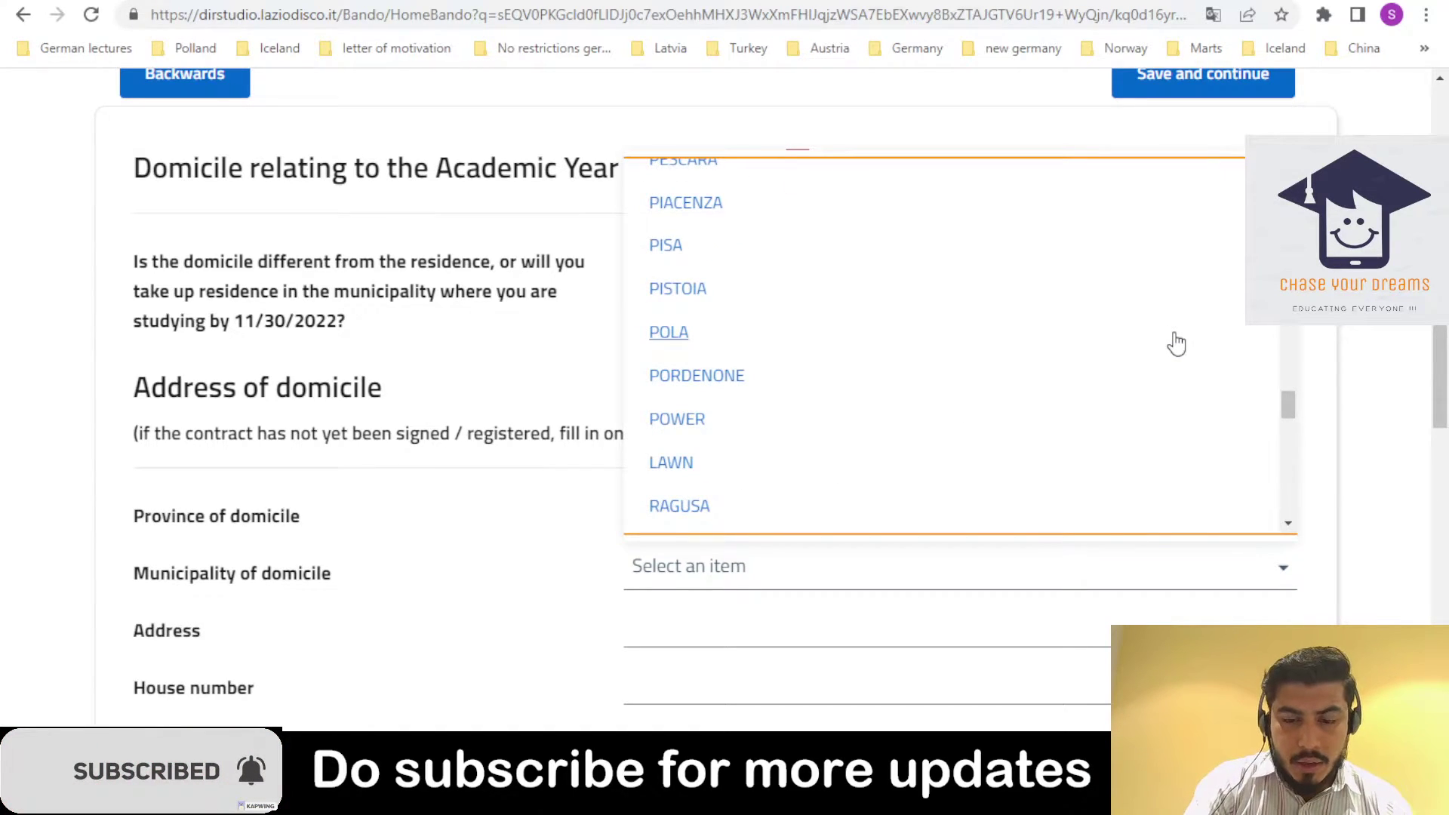
{"action": "scroll", "coordinate": [1176, 343], "scroll_direction": "up", "scroll_amount": 5}
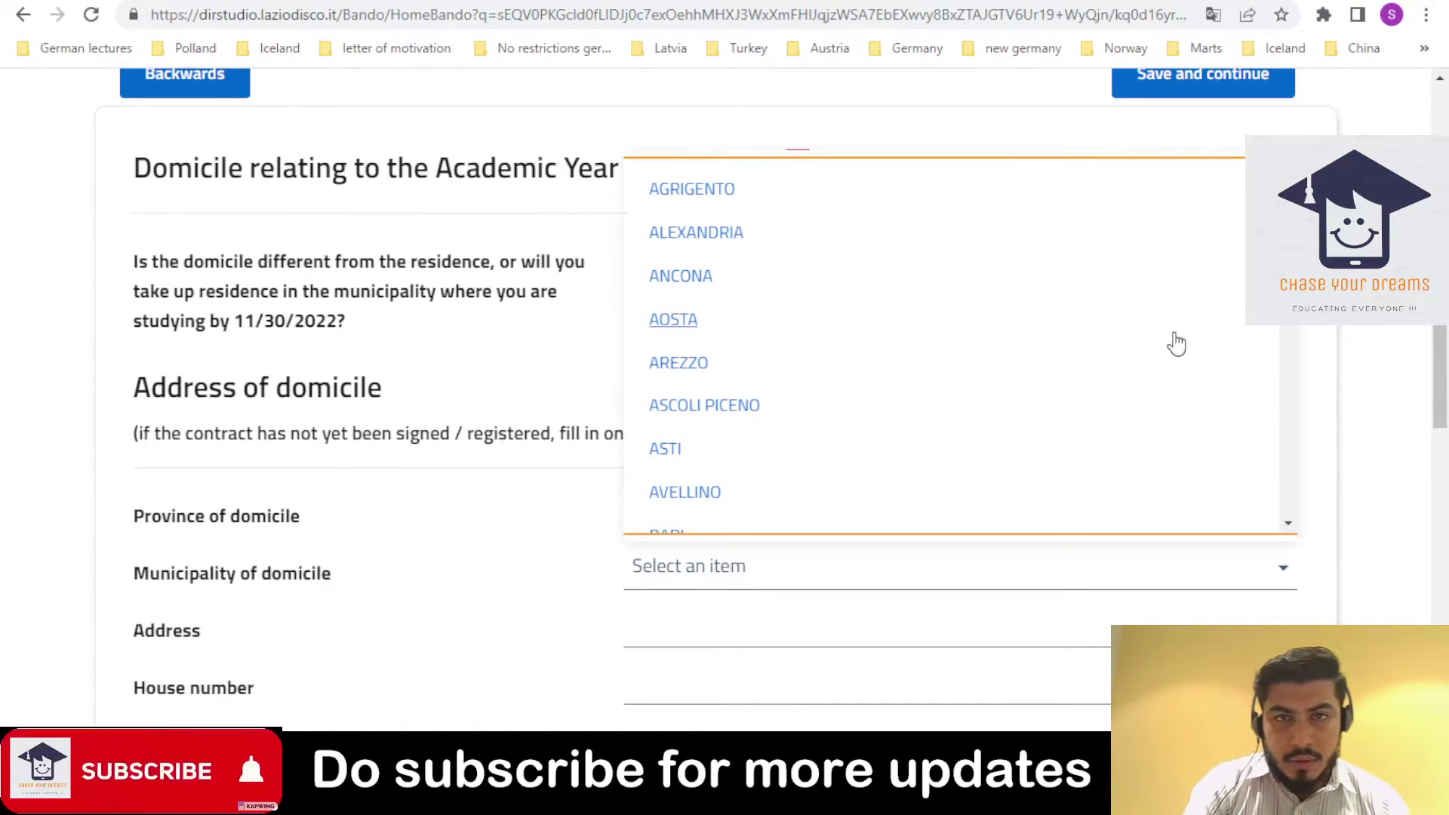
{"action": "left_click", "coordinate": [436, 508]}
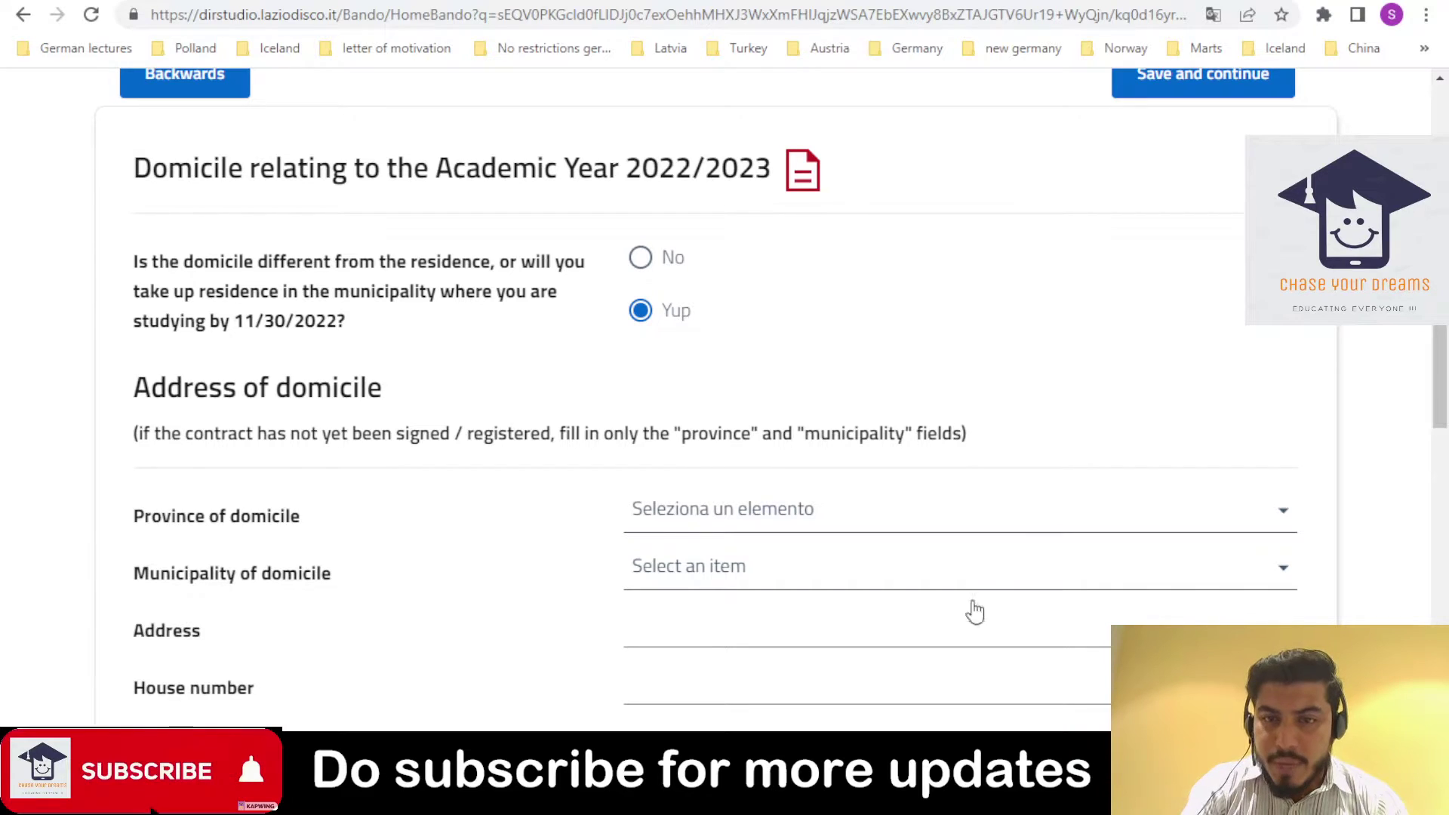
{"action": "left_click", "coordinate": [1160, 511]}
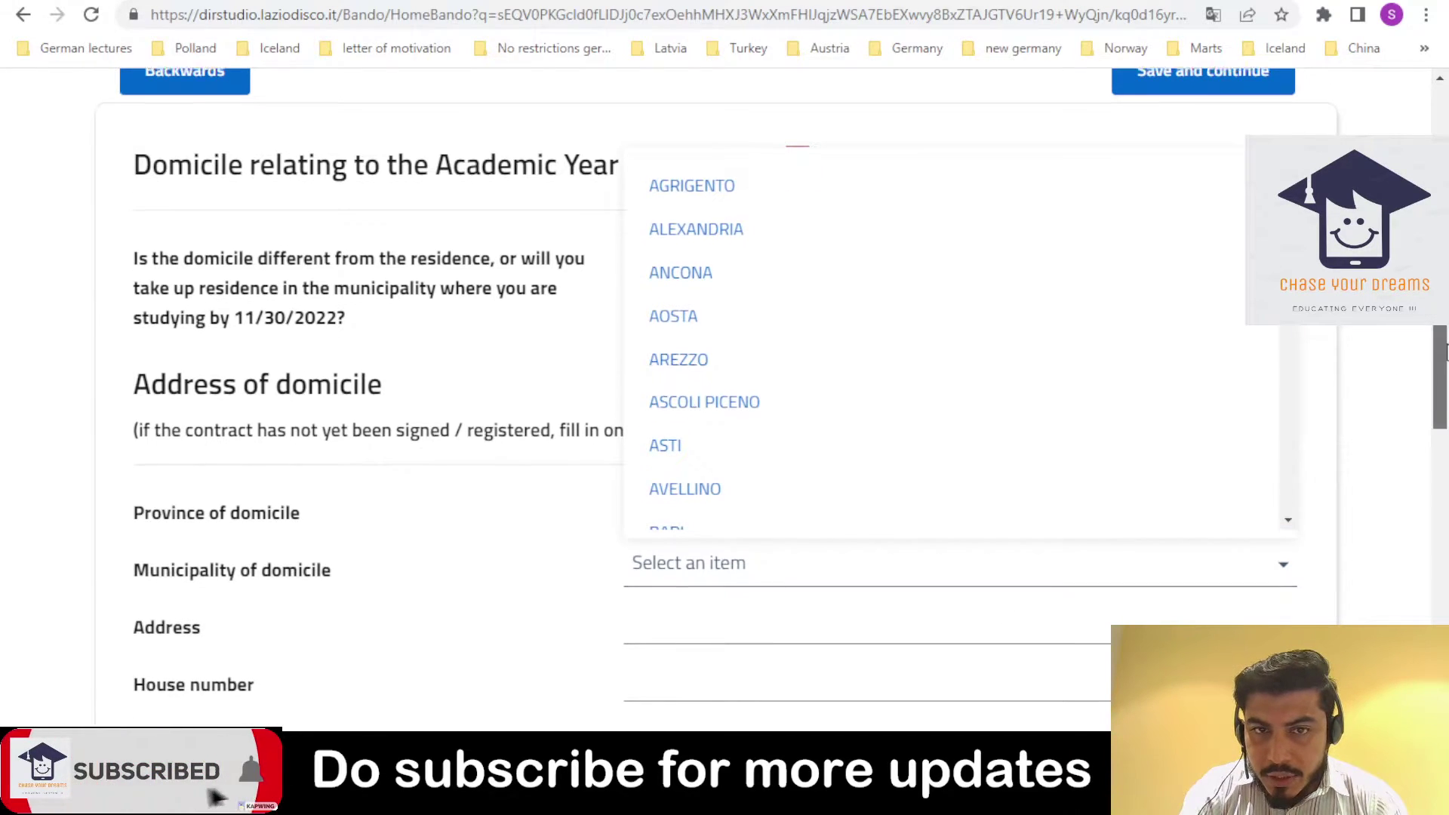
{"action": "left_click_drag", "start_coordinate": [1447, 352], "coordinate": [1447, 368]}
{"action": "left_click_drag", "start_coordinate": [1288, 182], "coordinate": [1311, 408]}
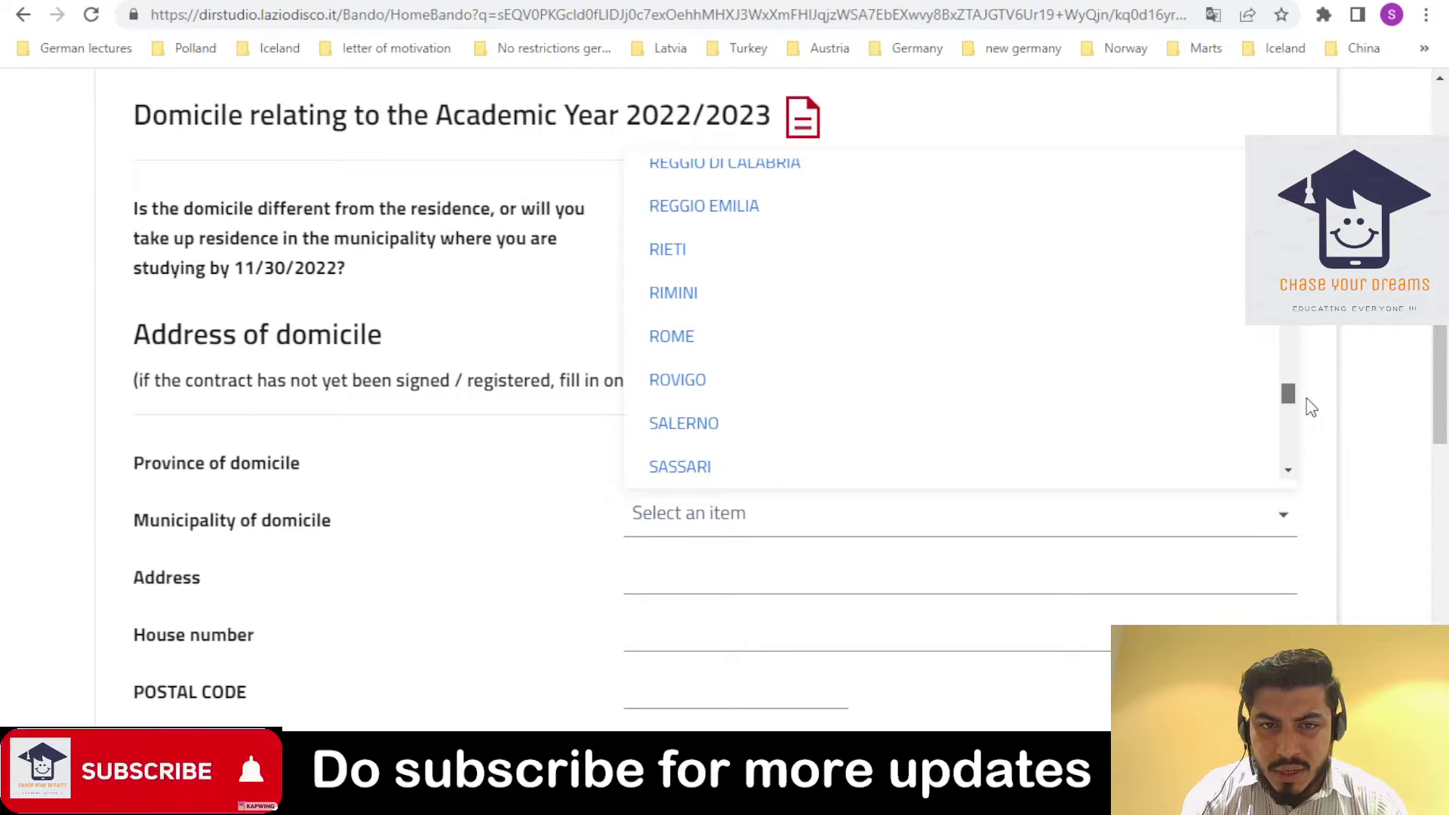
- Set the domicile province to ROME, municipality to ROMA, and type to Free of charge
{"action": "left_click", "coordinate": [1038, 354]}
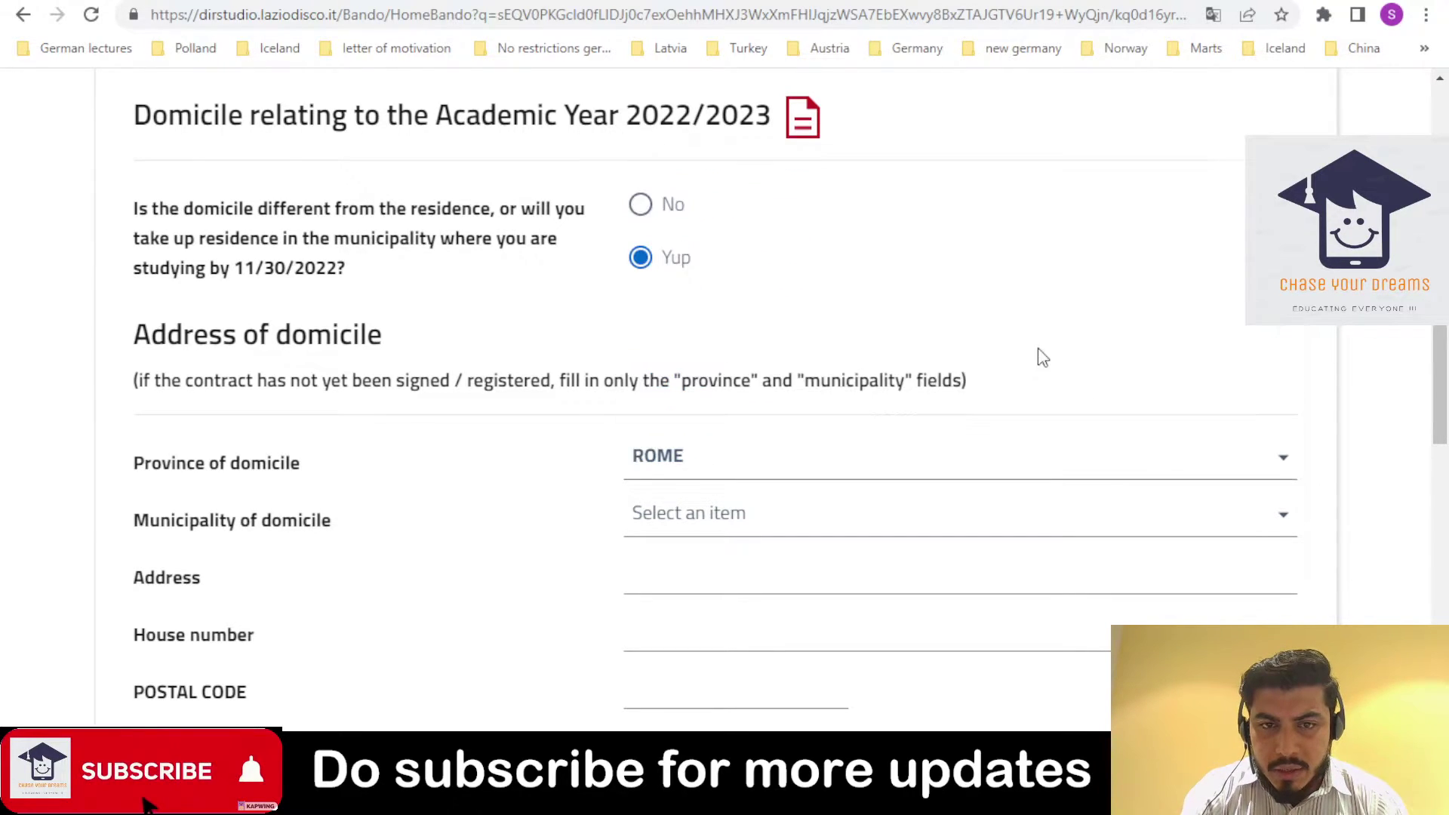
{"action": "left_click", "coordinate": [1246, 538]}
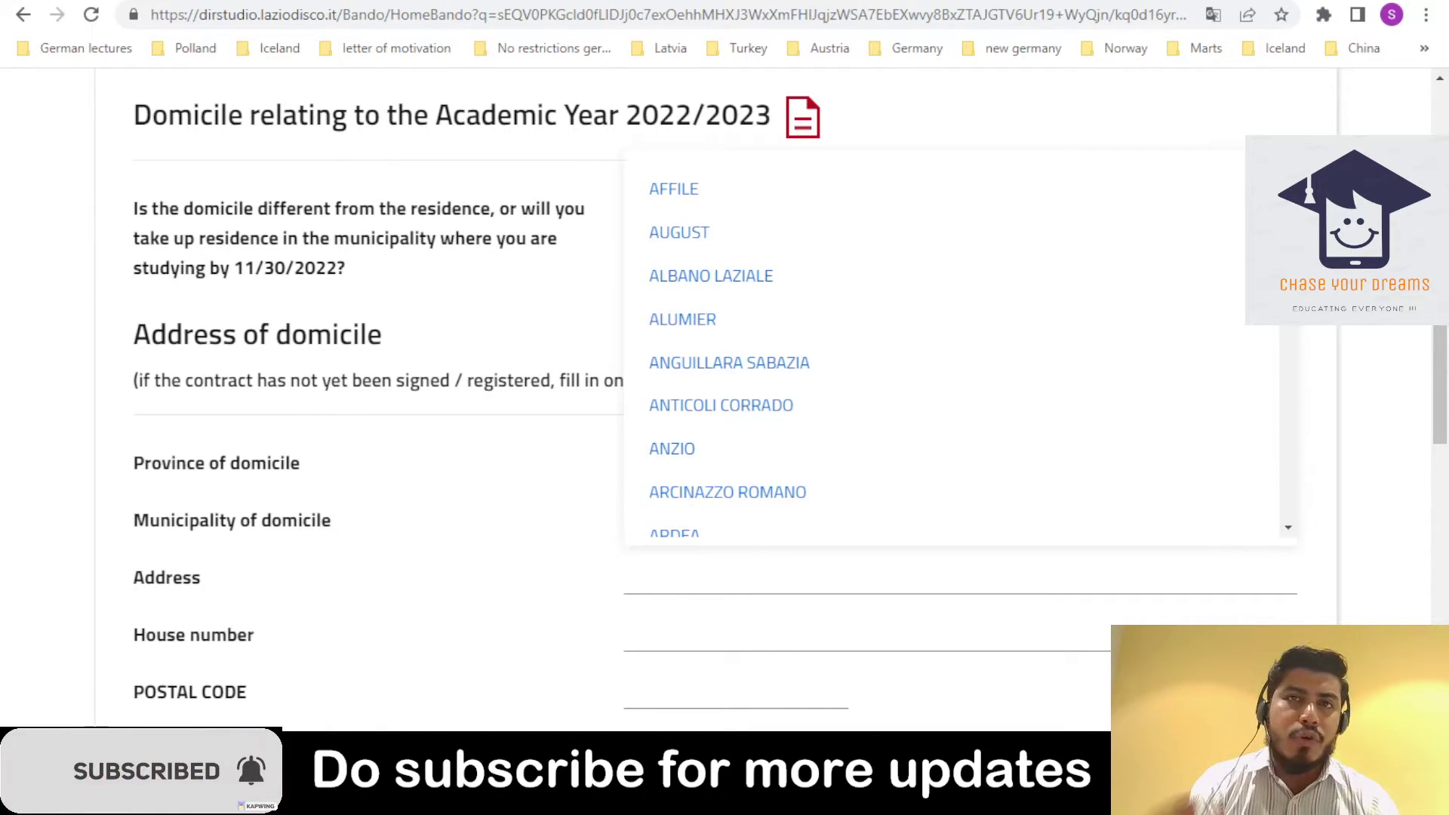
{"action": "left_click_drag", "start_coordinate": [1288, 200], "coordinate": [1290, 462]}
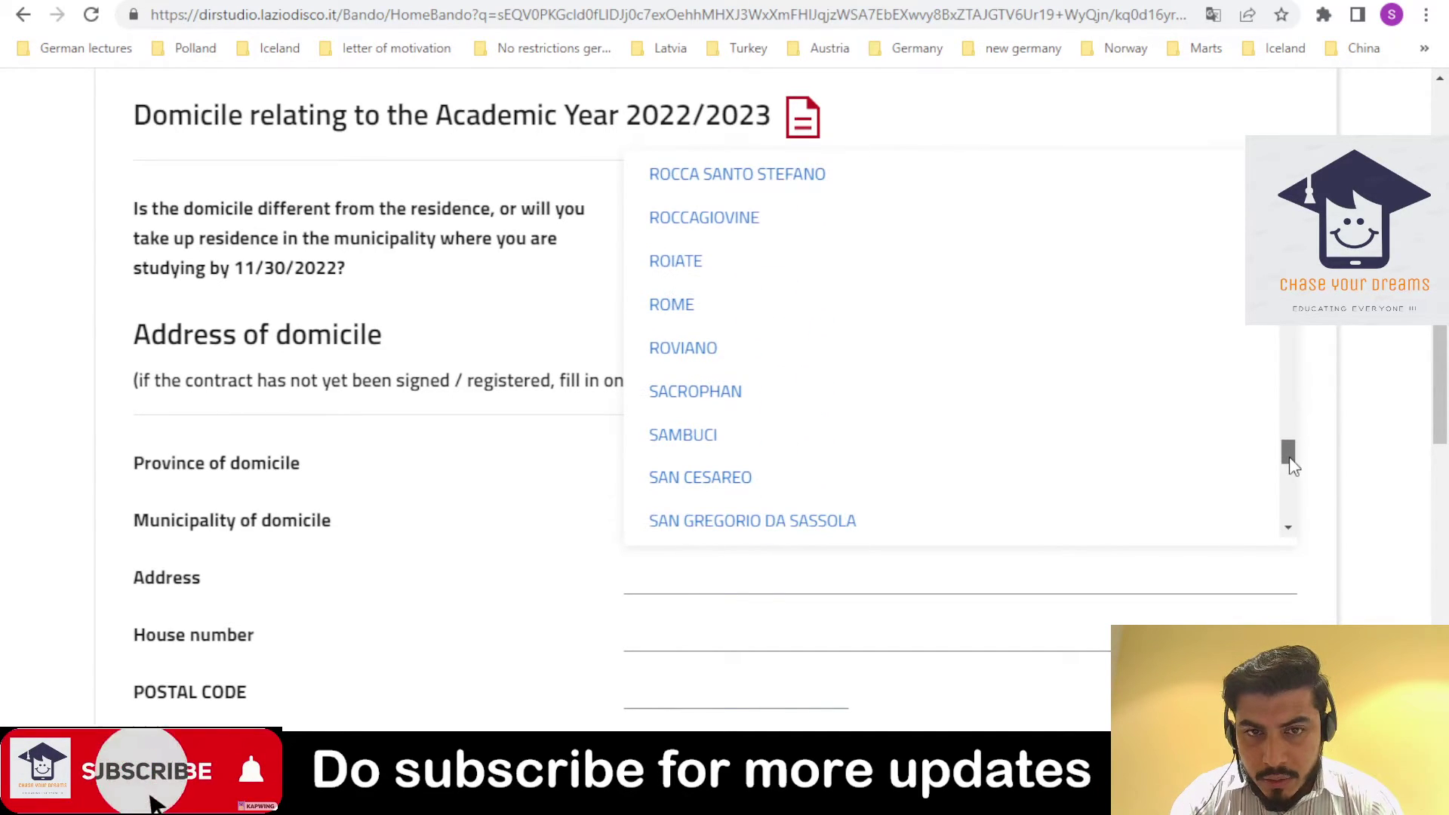
{"action": "left_click", "coordinate": [887, 308]}
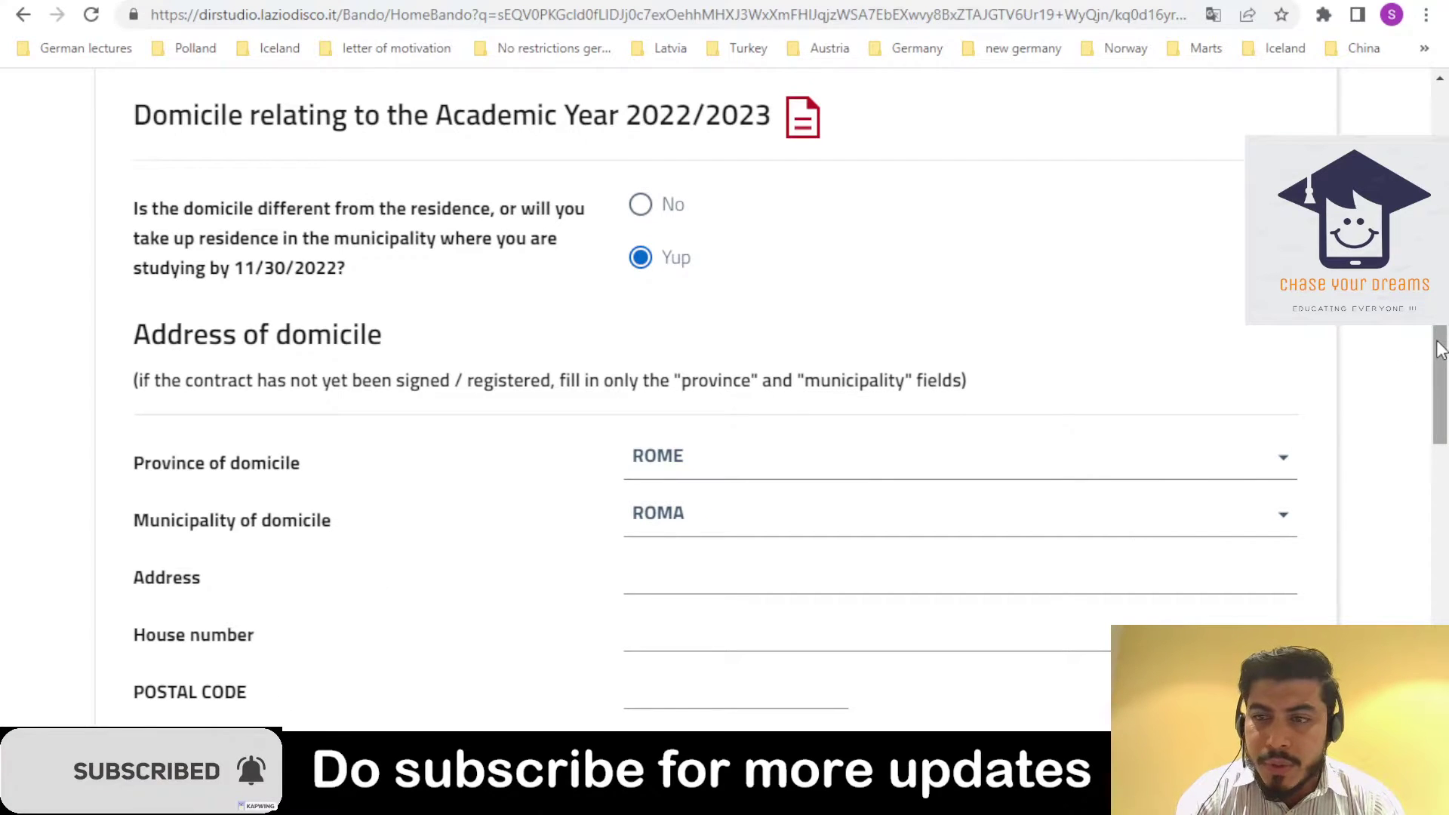
{"action": "left_click_drag", "start_coordinate": [1439, 350], "coordinate": [1443, 435]}
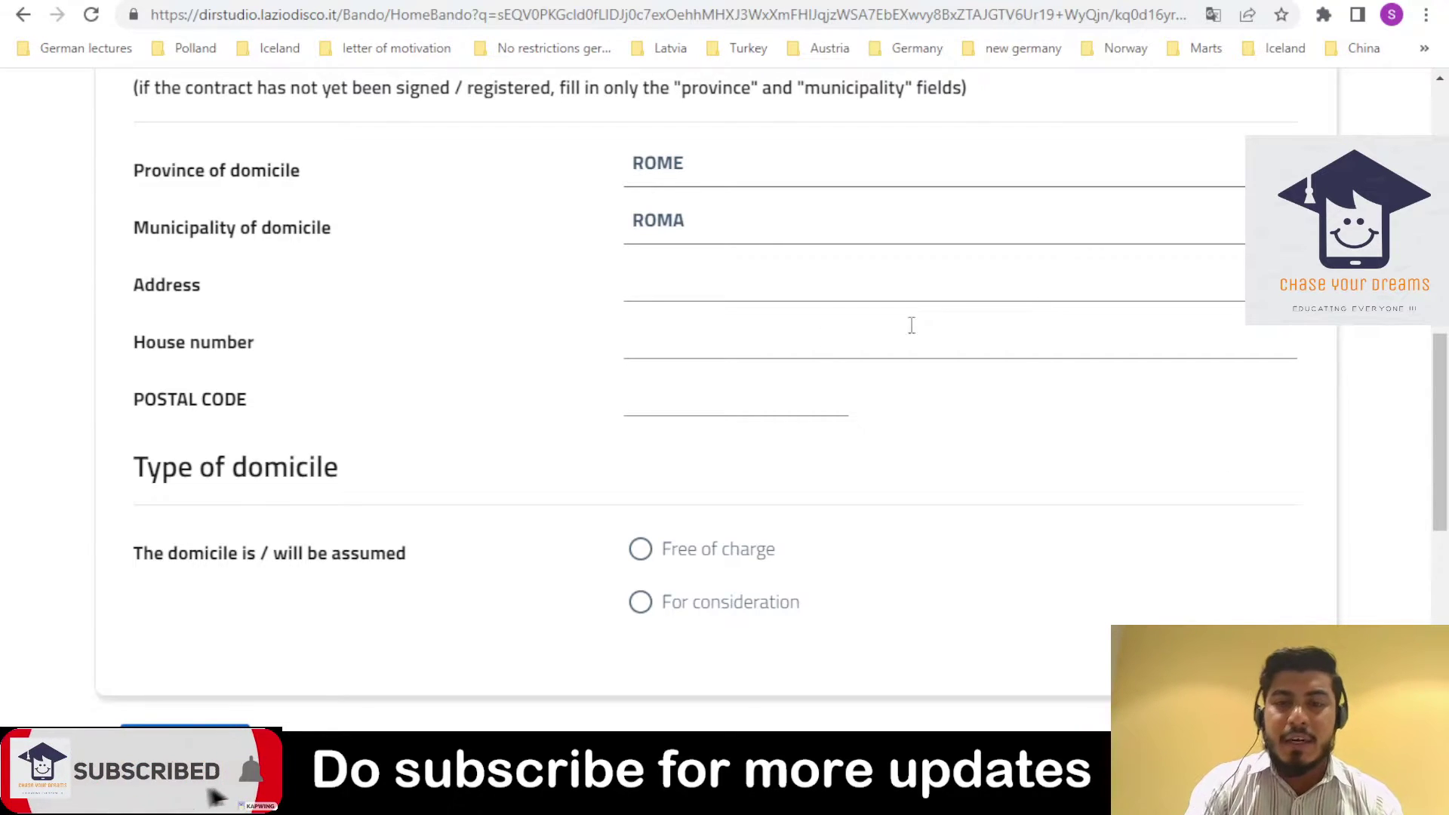
{"action": "left_click", "coordinate": [641, 555]}
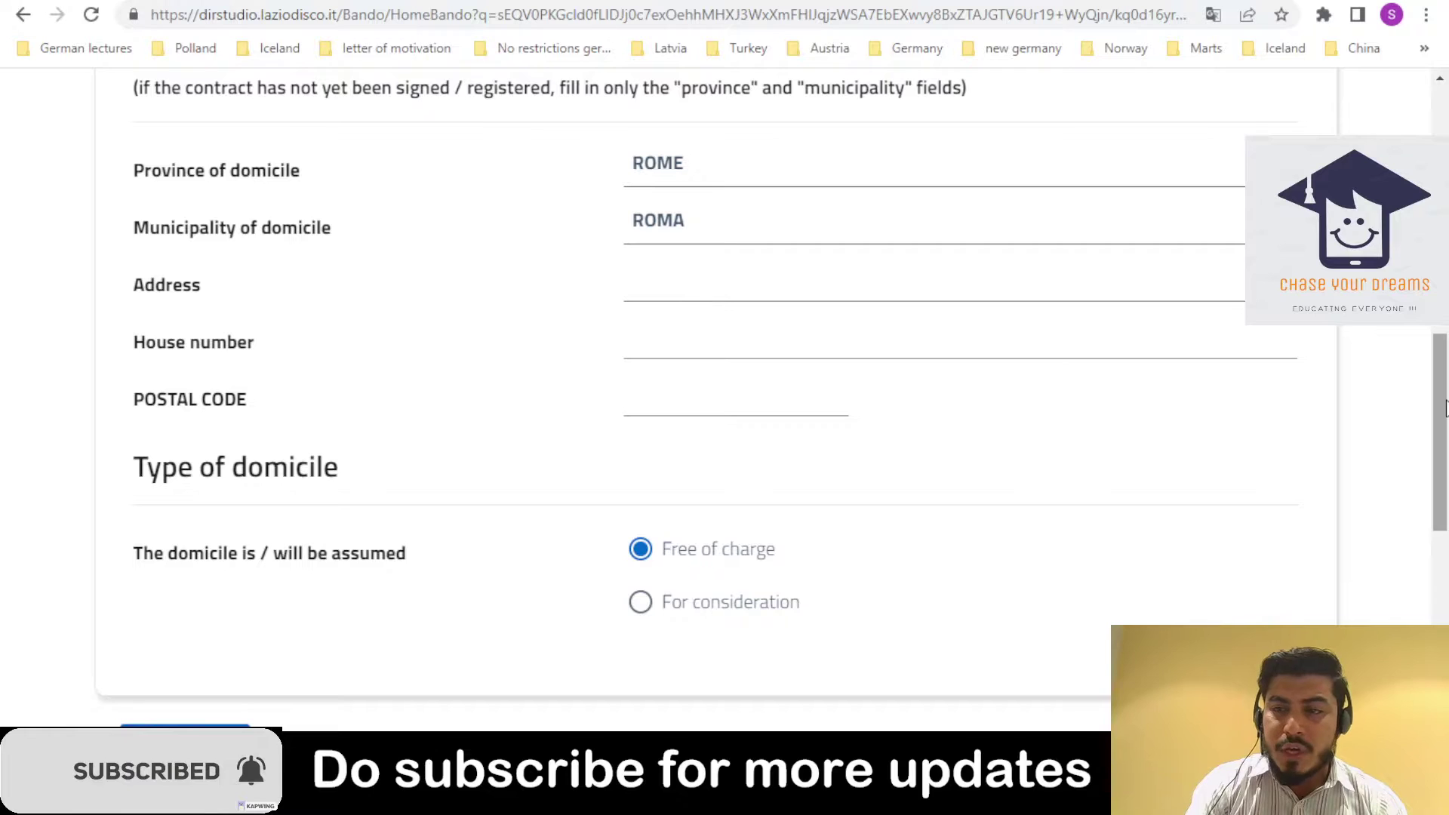
{"action": "left_click_drag", "start_coordinate": [1439, 430], "coordinate": [1439, 509]}
- Save the Domicile step and continue to Legal domicile
{"action": "left_click", "coordinate": [1259, 482]}
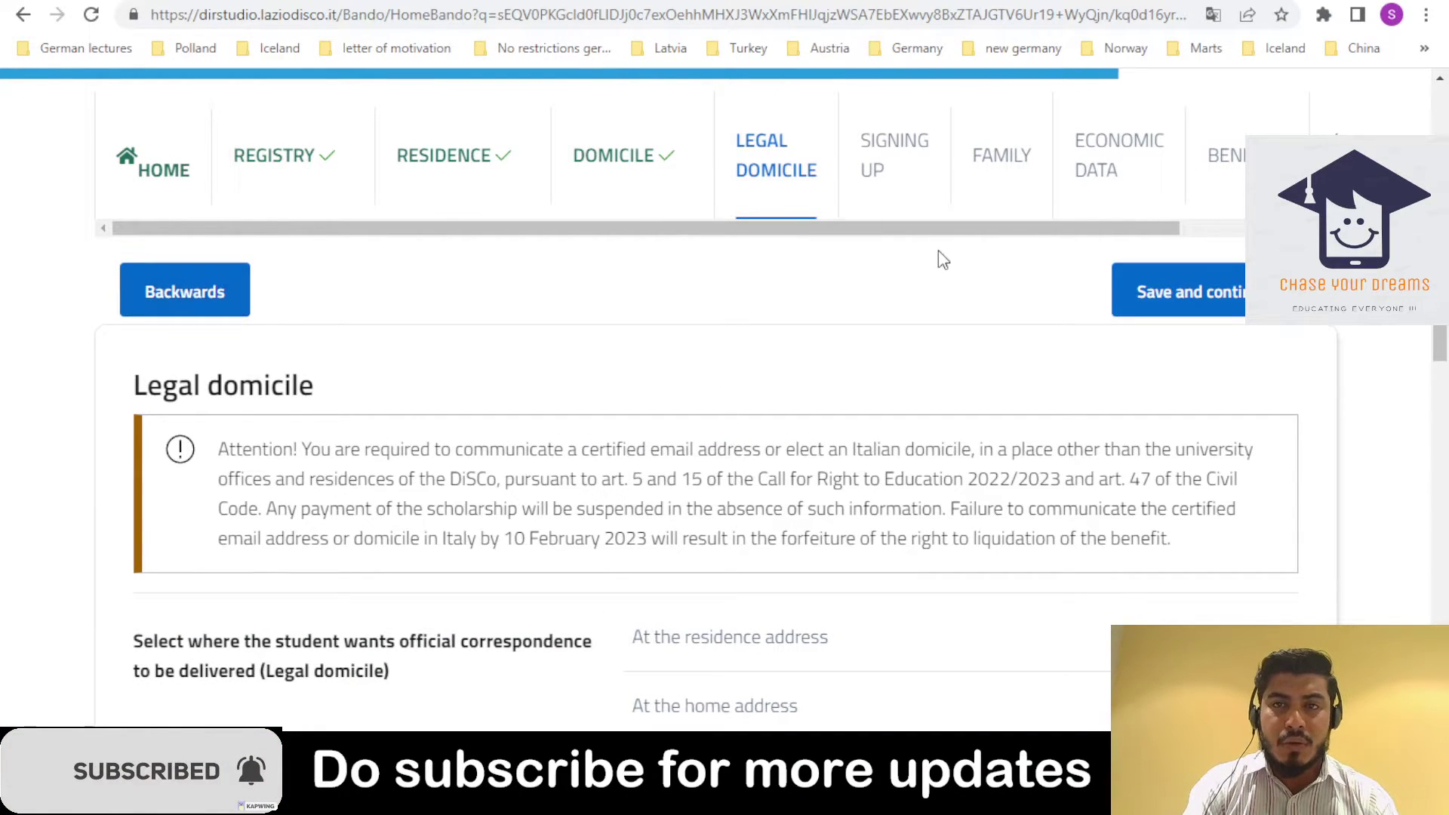
{"action": "scroll", "coordinate": [941, 259], "scroll_direction": "down", "scroll_amount": 2}
{"action": "scroll", "coordinate": [1442, 341], "scroll_direction": "down", "scroll_amount": 2}
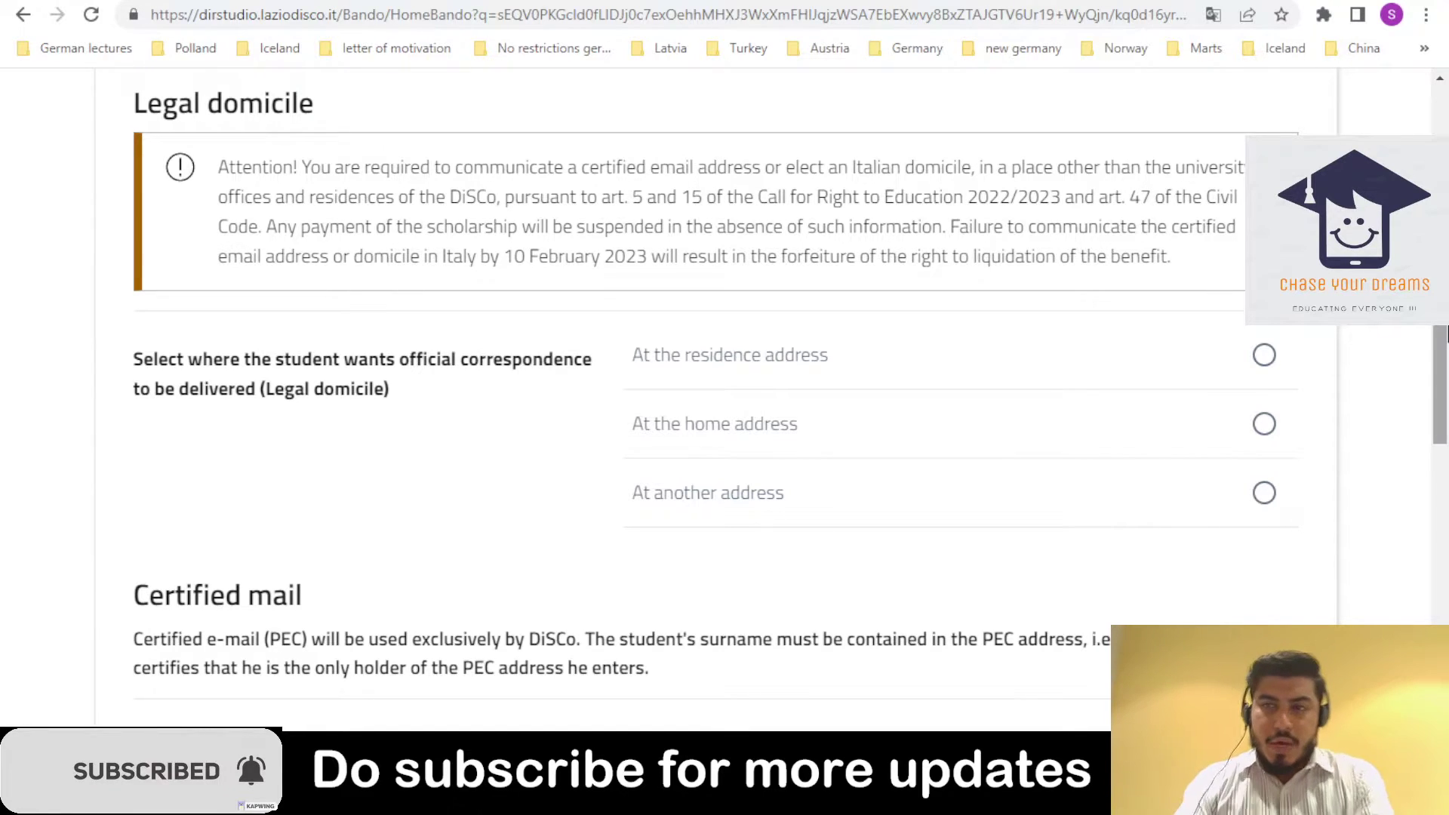
{"action": "scroll", "coordinate": [1101, 249], "scroll_direction": "up", "scroll_amount": 1}
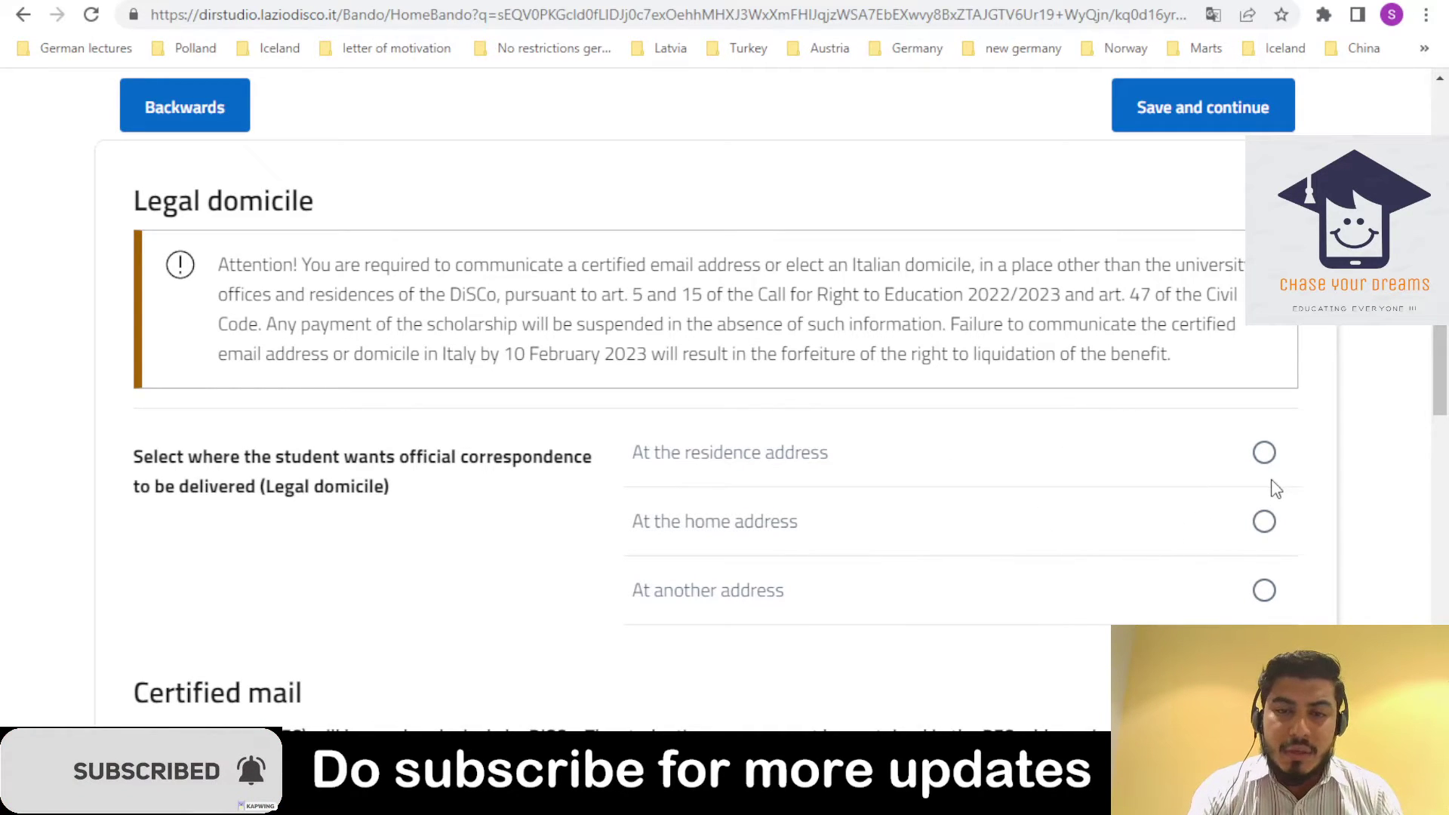
- Choose home-address correspondence and certified e-mail to follow, then save Legal domicile
{"action": "left_click", "coordinate": [1264, 523]}
{"action": "scroll", "coordinate": [1403, 466], "scroll_direction": "down", "scroll_amount": 5}
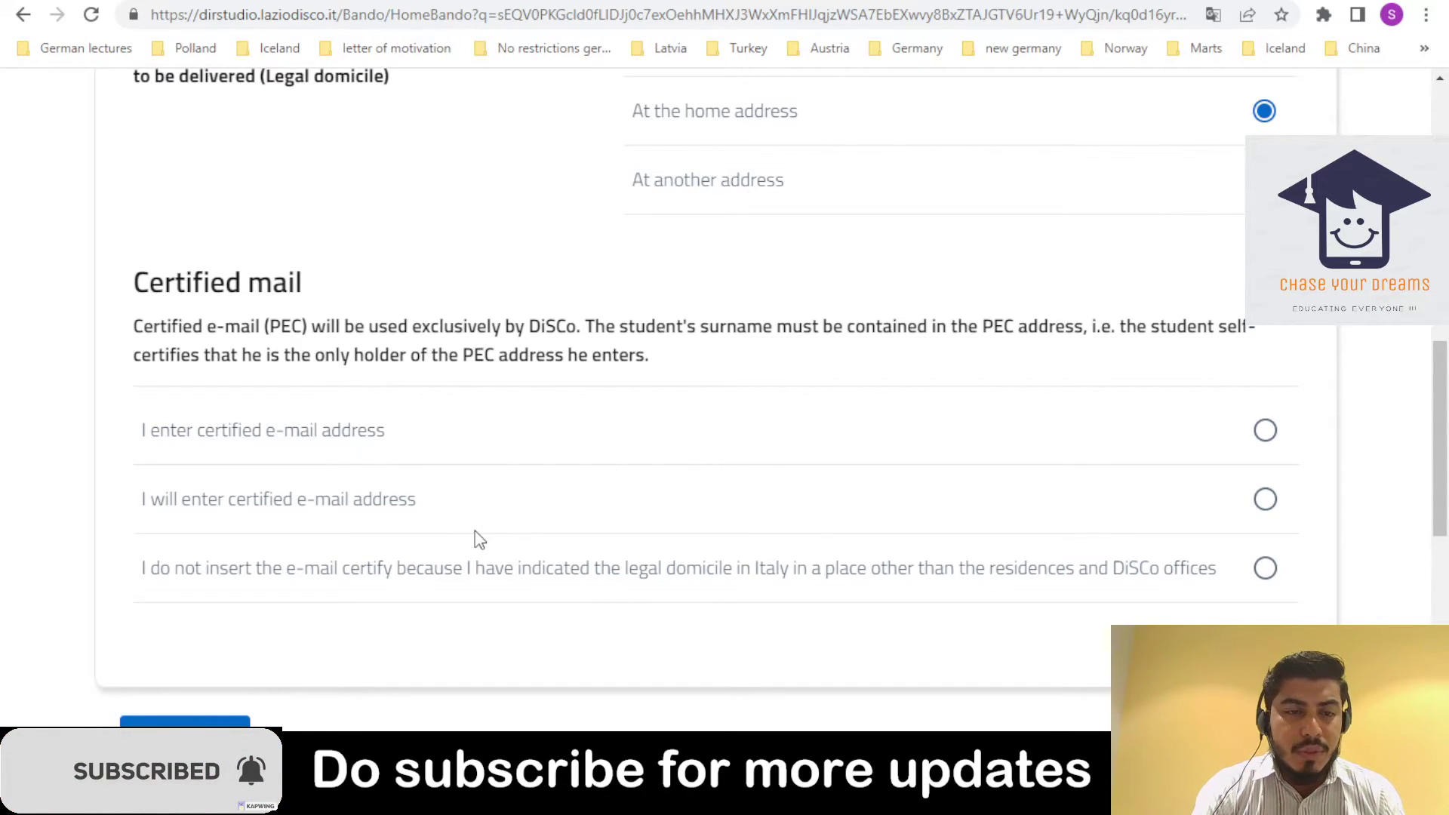
{"action": "left_click", "coordinate": [1265, 500]}
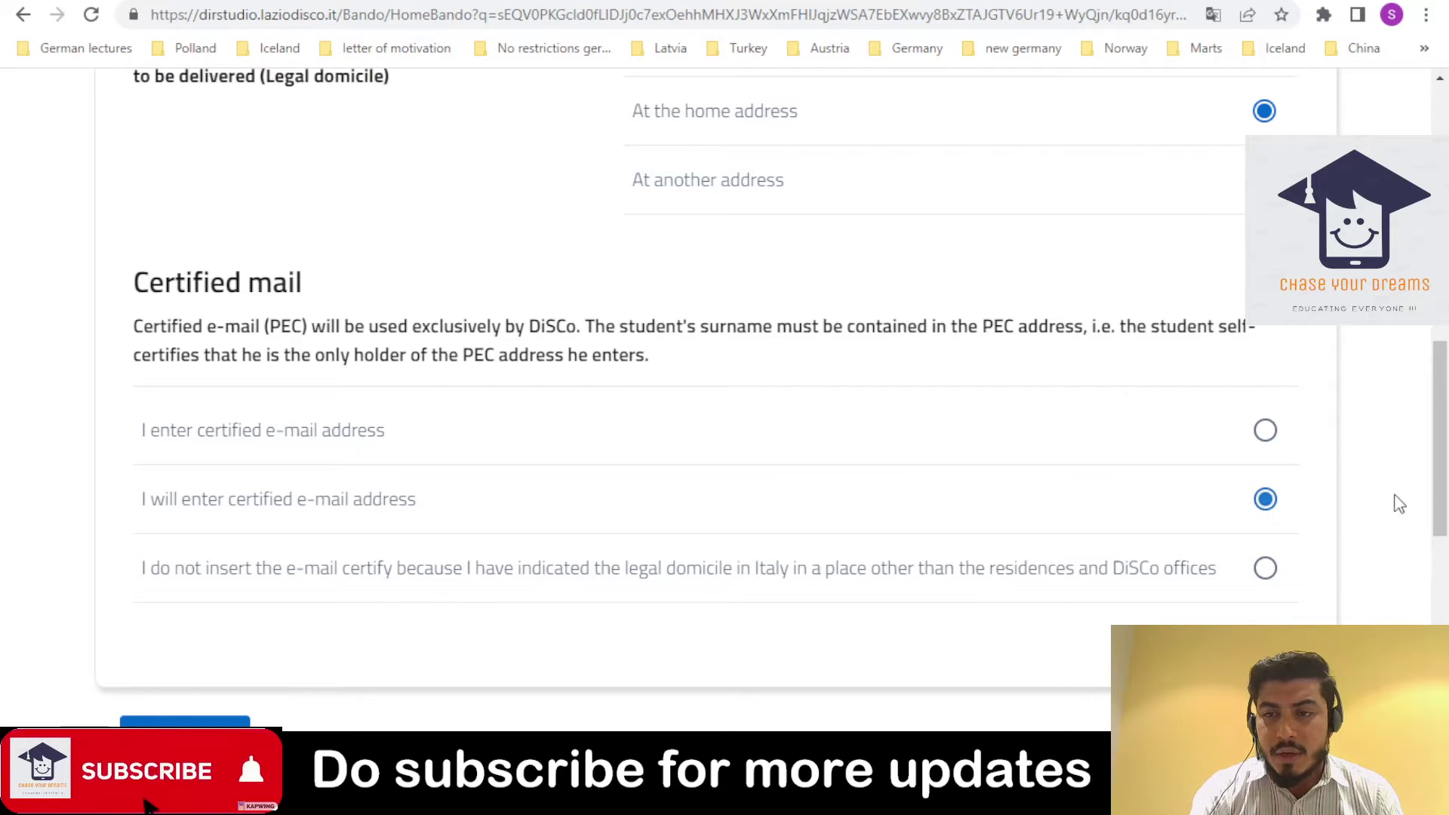
{"action": "scroll", "coordinate": [1282, 513], "scroll_direction": "down", "scroll_amount": 3}
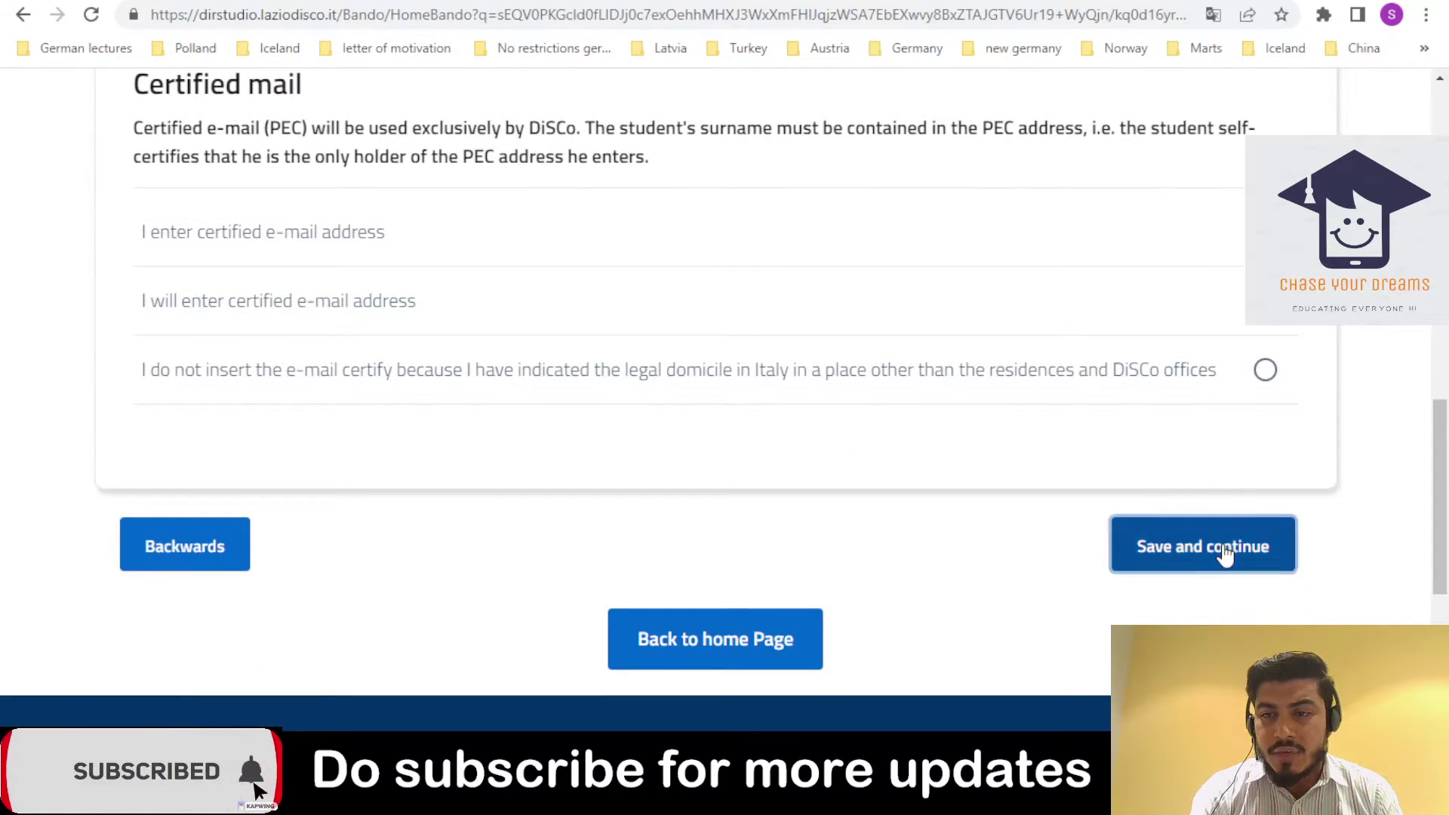
{"action": "left_click", "coordinate": [1224, 545]}
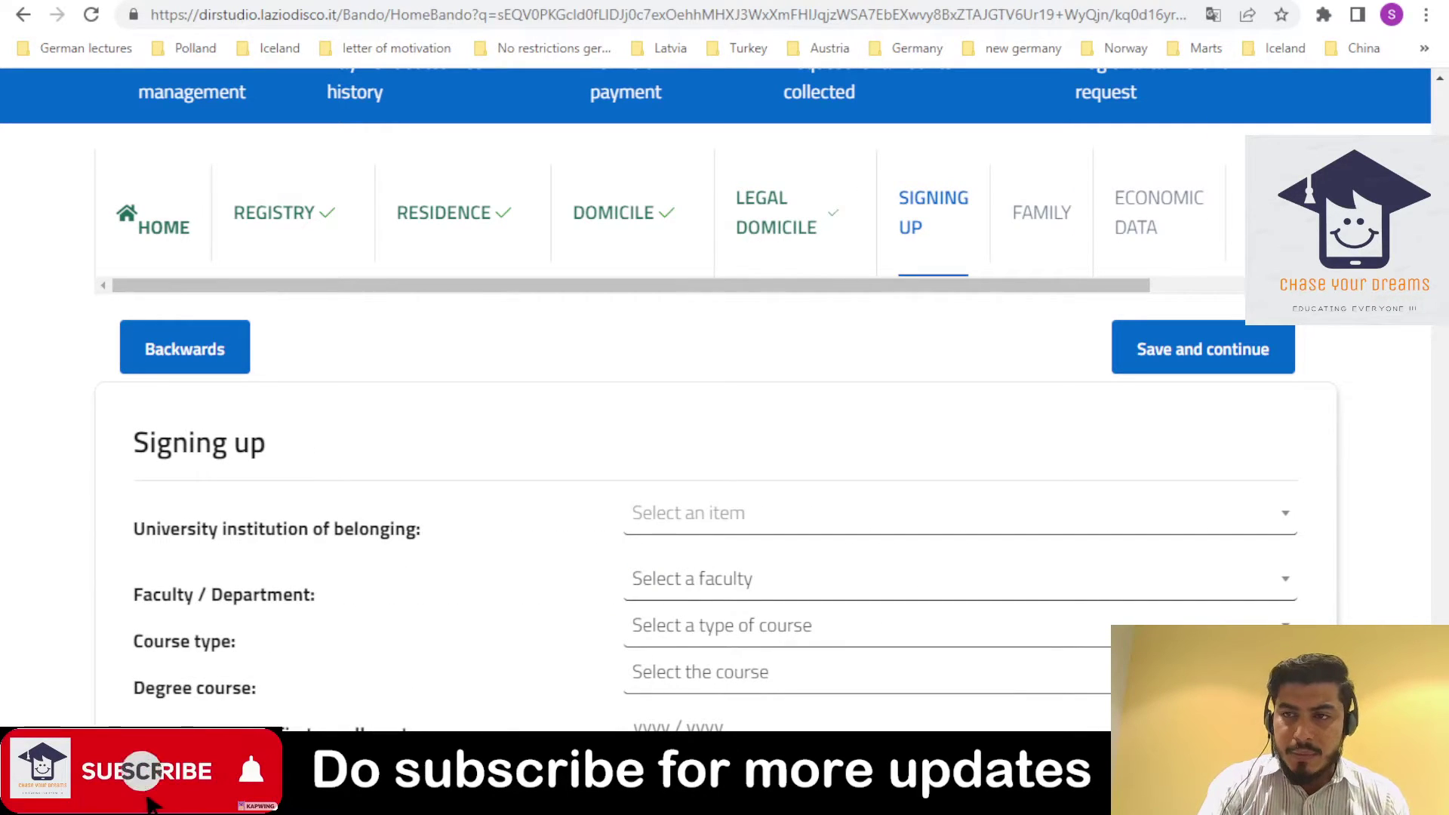
- Search 'sapi' and pick "Sapienza" University, then answer No to the branch office question
{"action": "scroll", "coordinate": [372, 188], "scroll_direction": "down", "scroll_amount": 3}
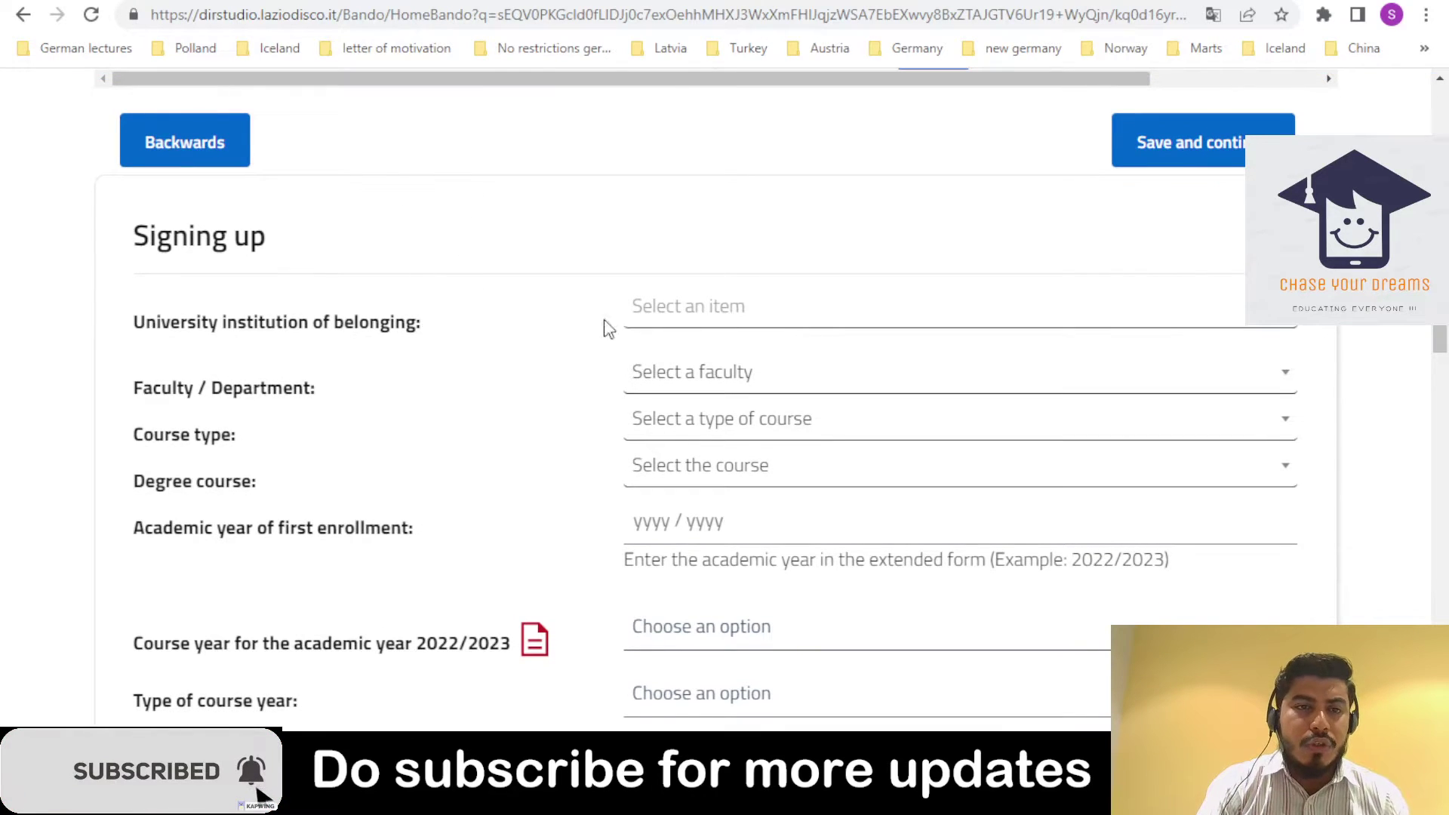
{"action": "left_click", "coordinate": [675, 328]}
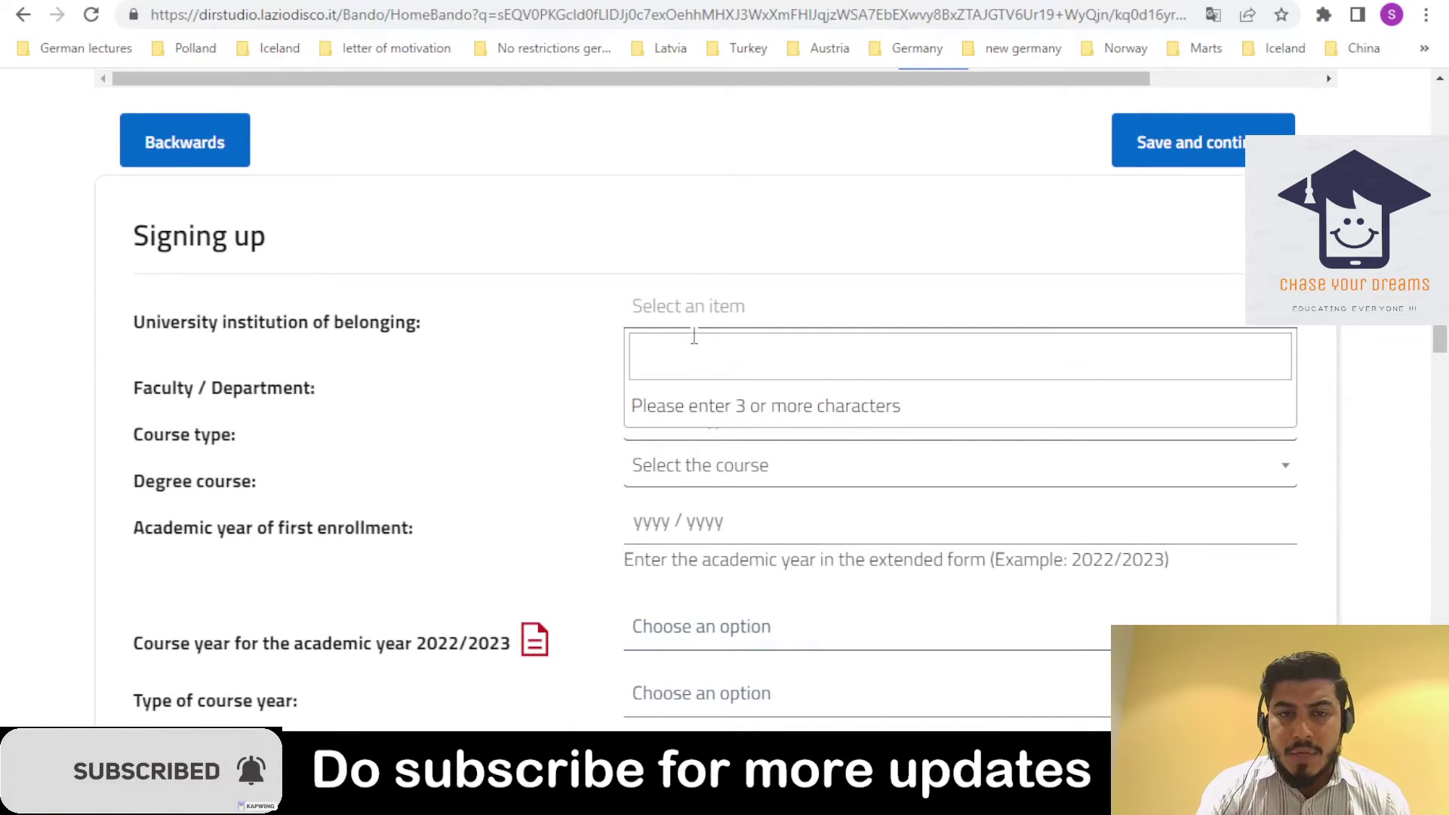
{"action": "type", "text": "sapi"}
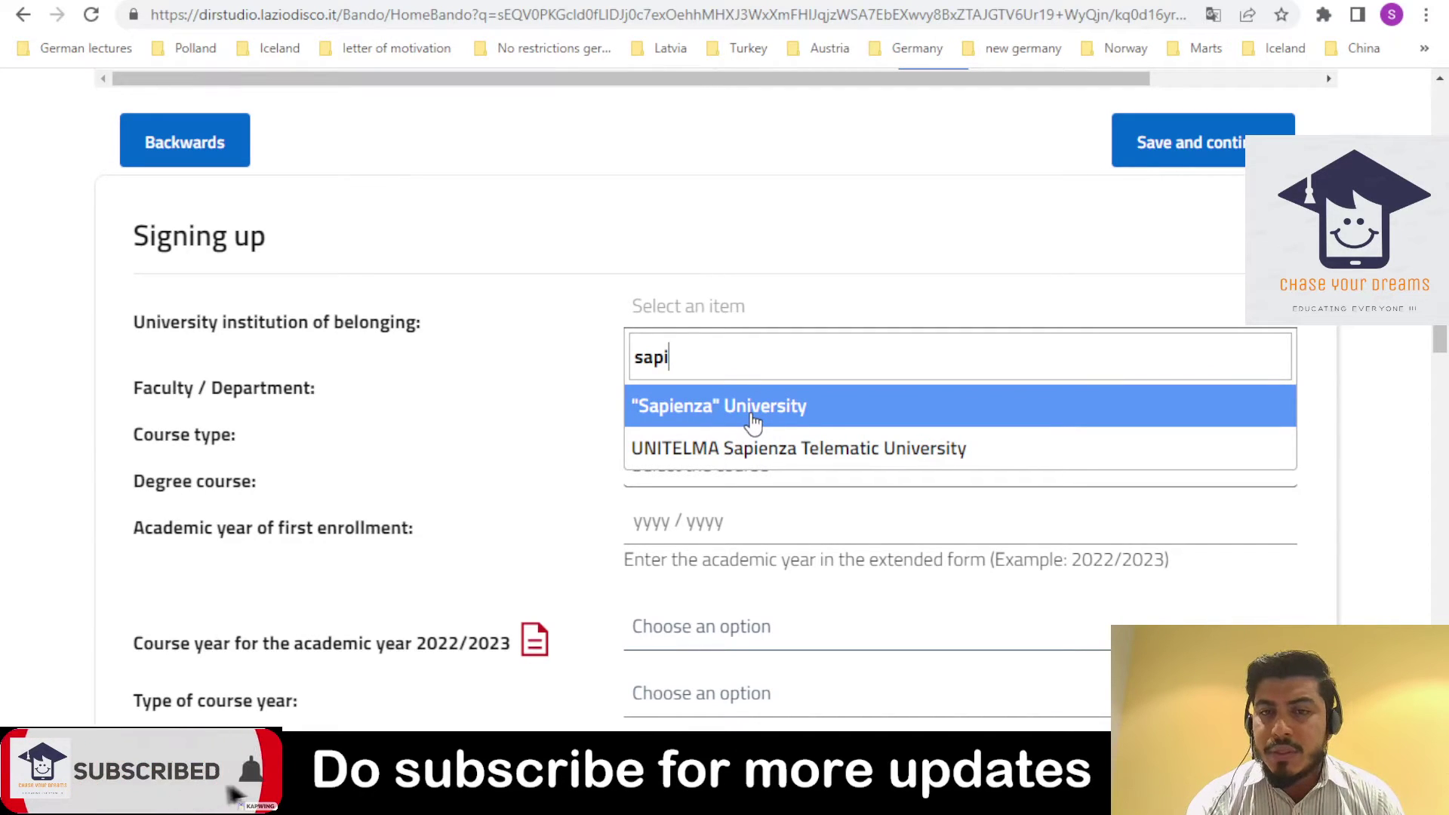
{"action": "key", "text": "ctrl+a"}
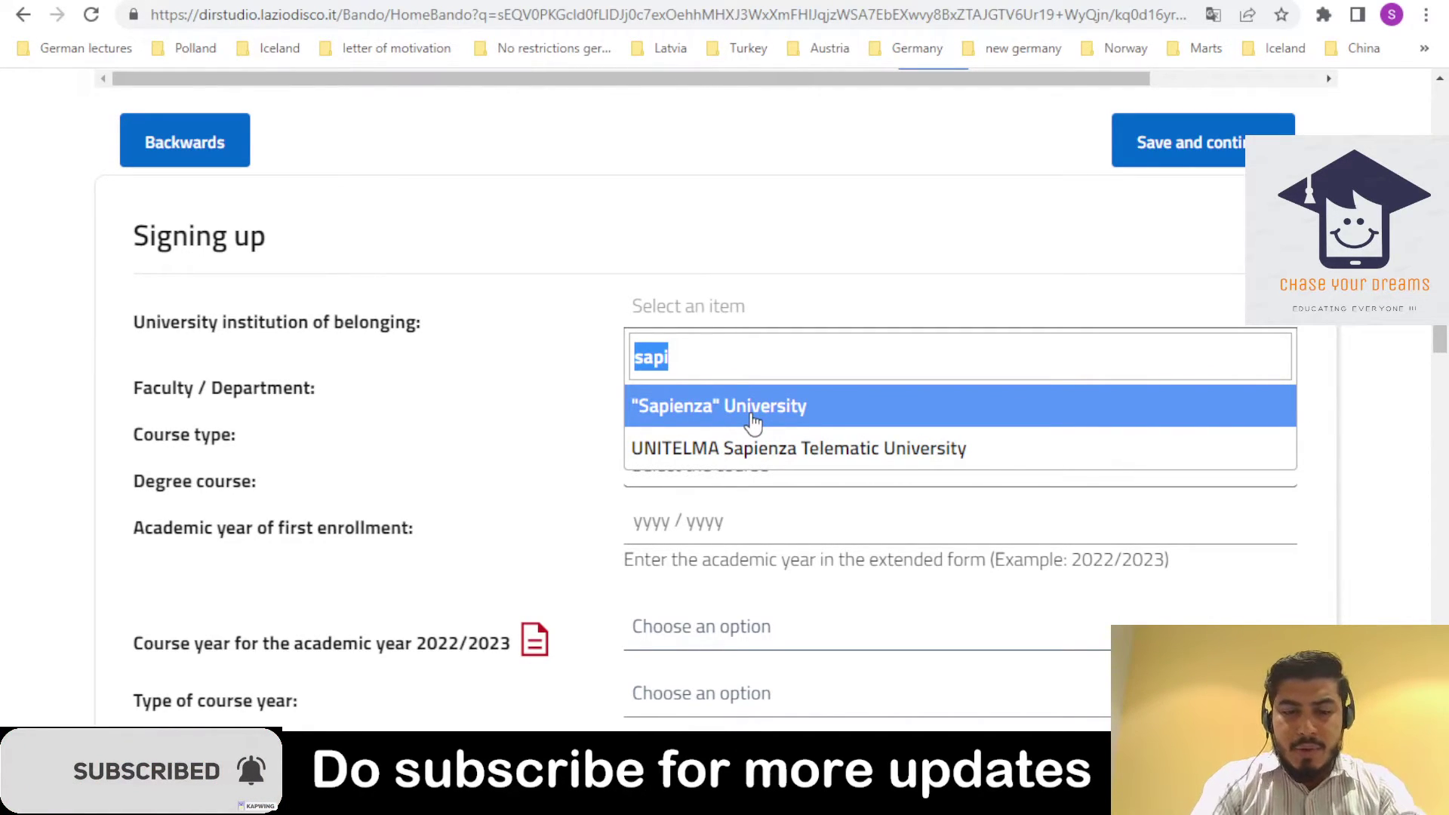
{"action": "type", "text": "tor"}
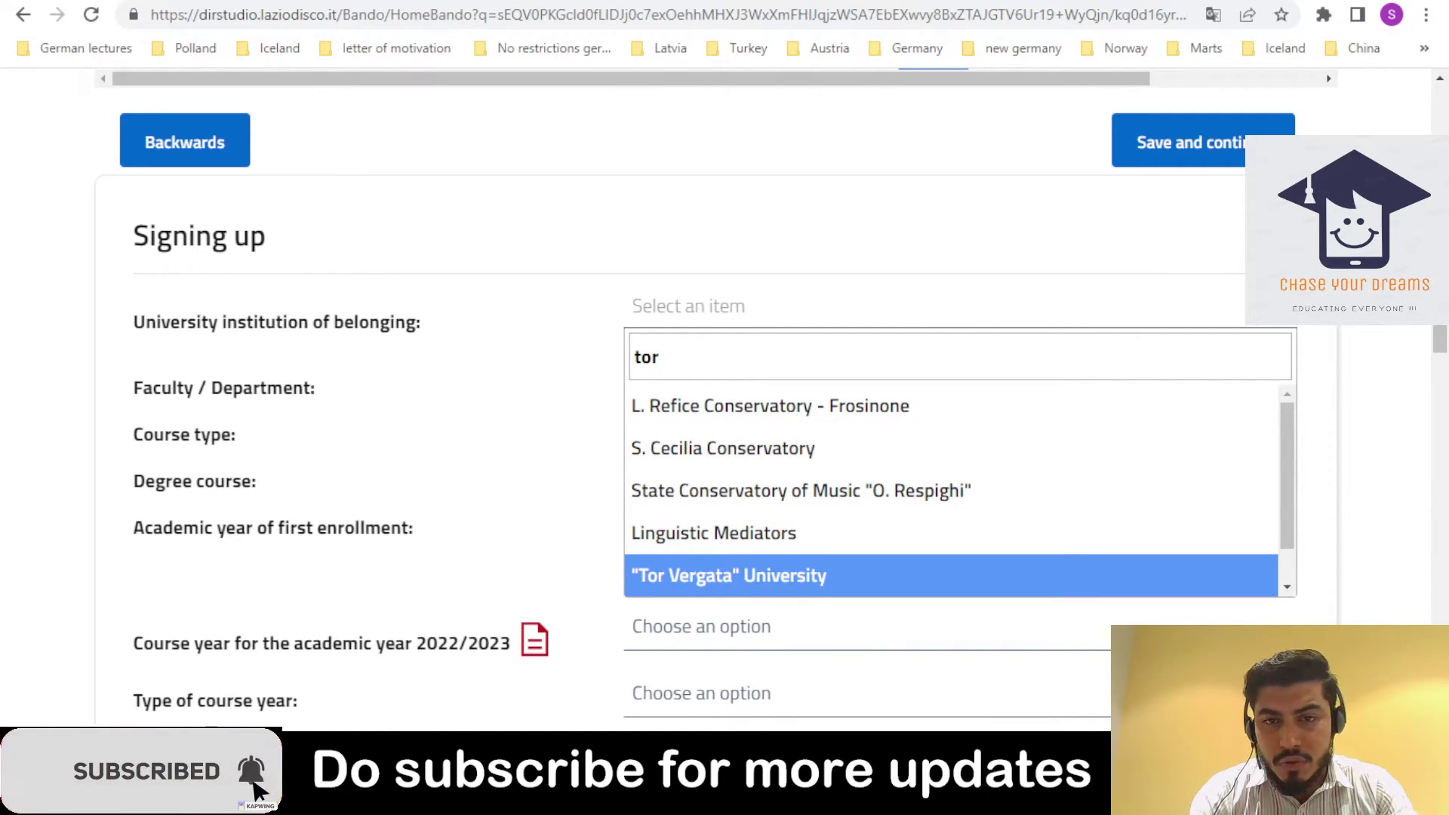
{"action": "key", "text": "ctrl+a"}
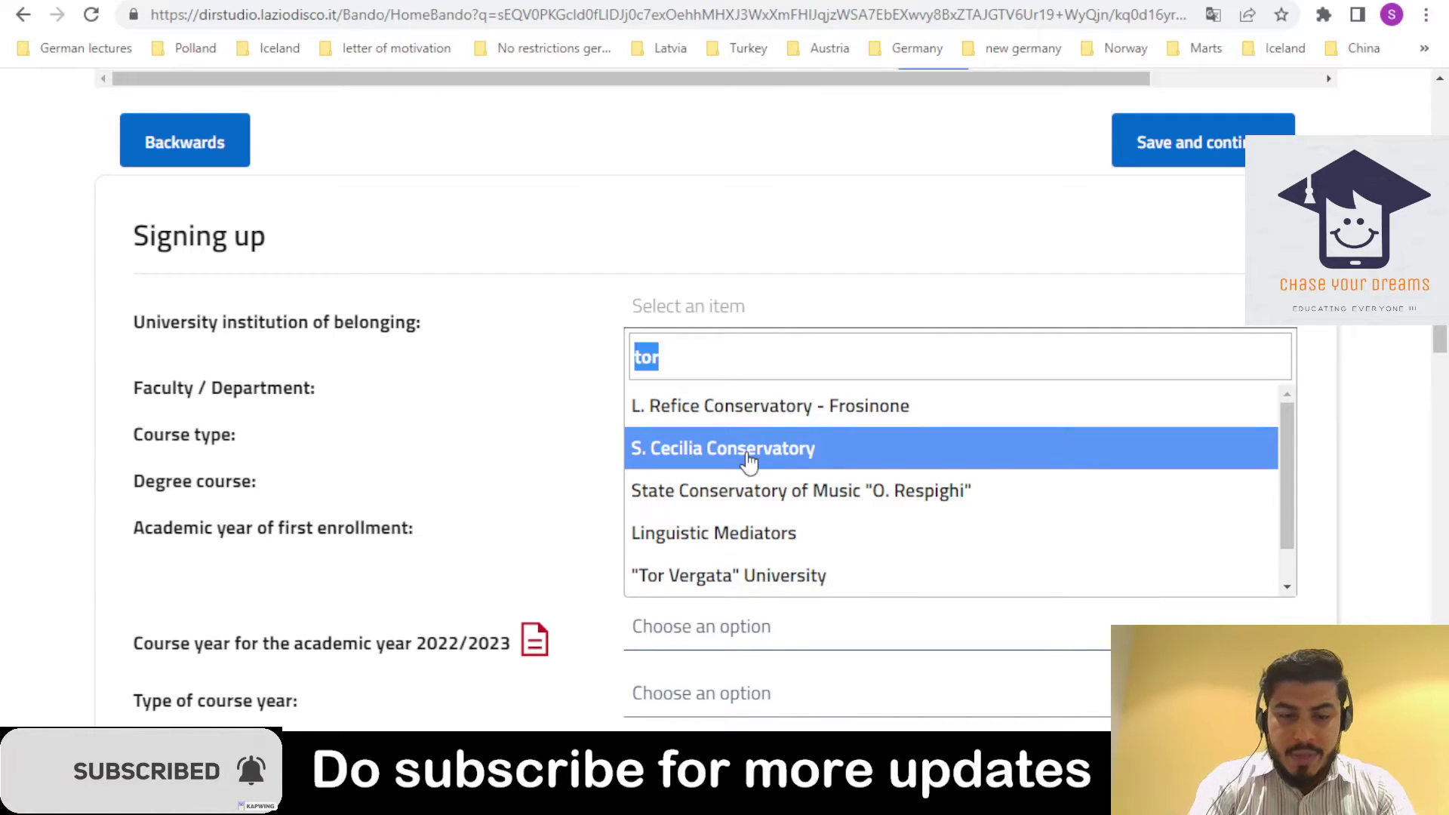
{"action": "type", "text": "sp"}
{"action": "key", "text": "BackSpace"}
{"action": "type", "text": "api"}
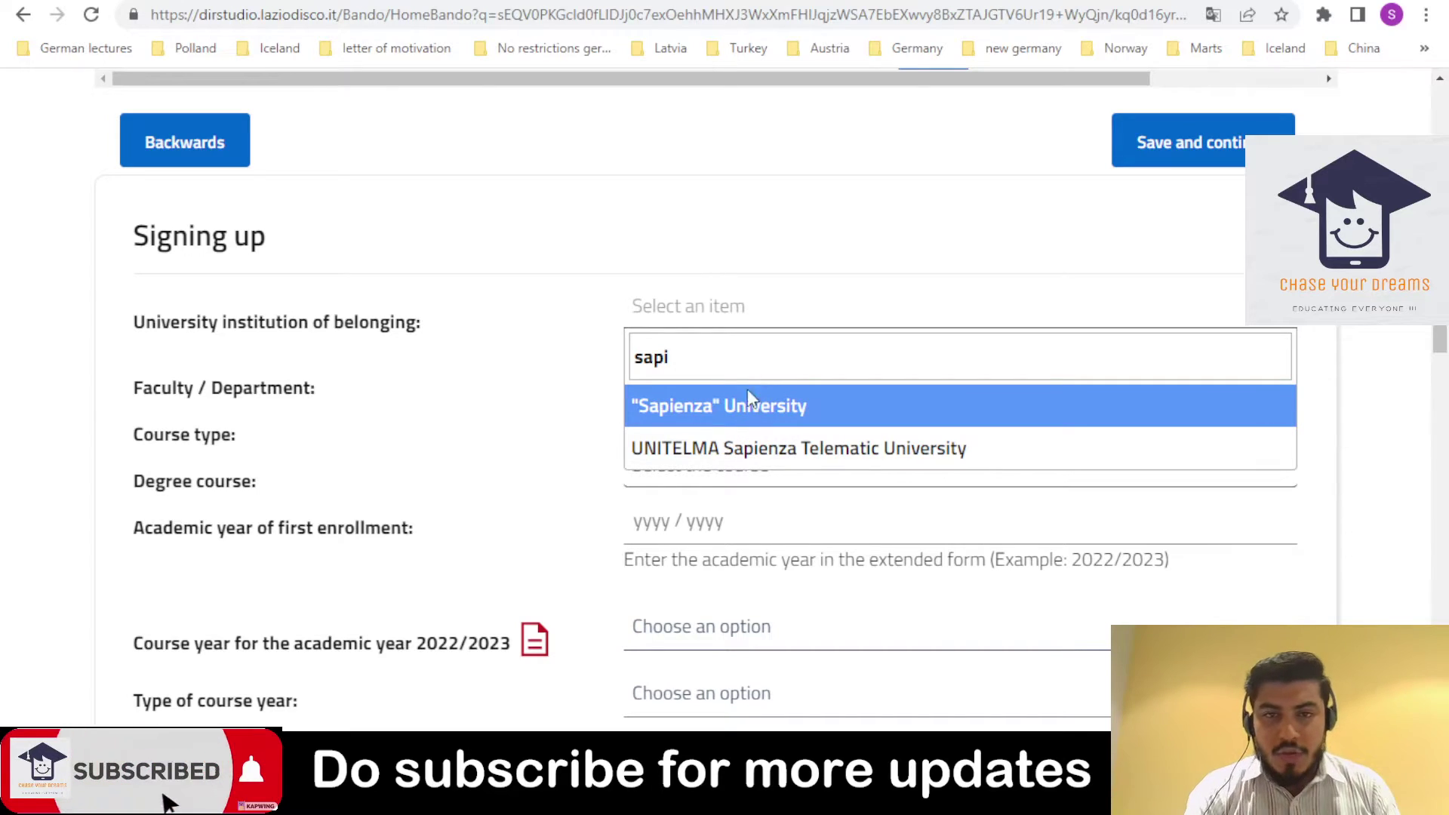
{"action": "left_click", "coordinate": [740, 408]}
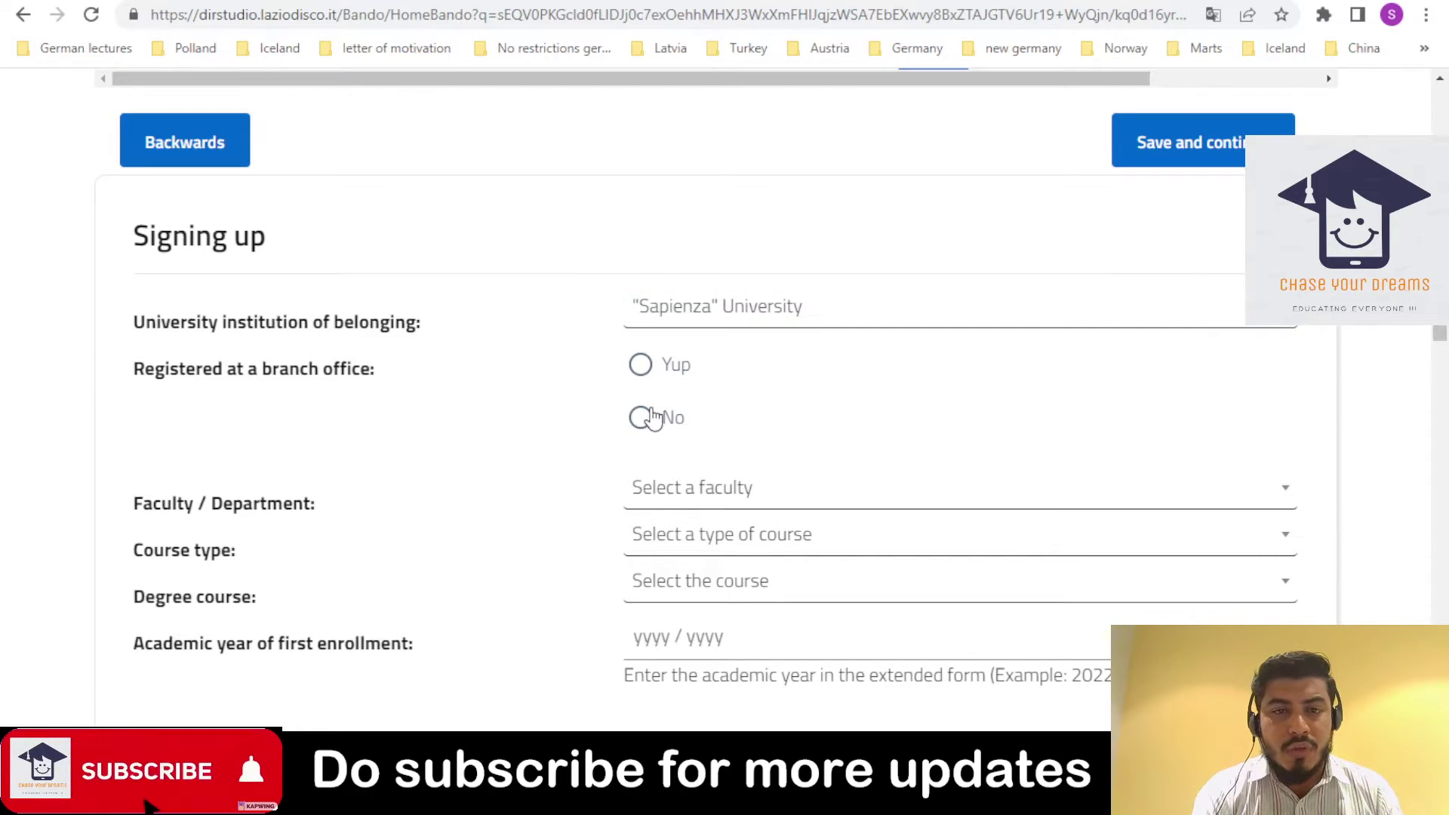
{"action": "left_click", "coordinate": [640, 417]}
- Choose ECONOMY as faculty and Specialized / Master's Degree Course as course type
{"action": "left_click", "coordinate": [687, 507]}
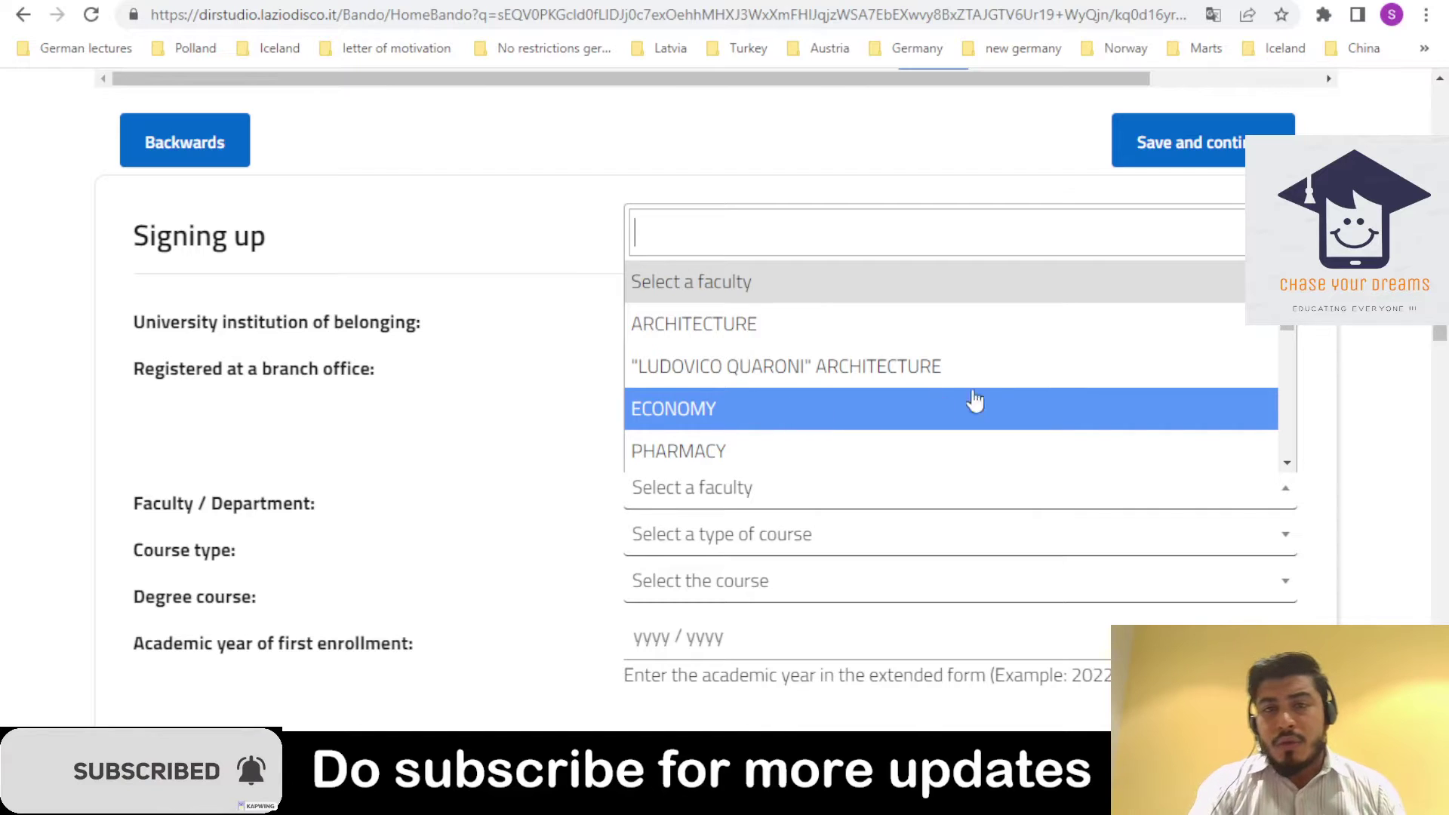
{"action": "left_click_drag", "start_coordinate": [1288, 326], "coordinate": [1294, 355]}
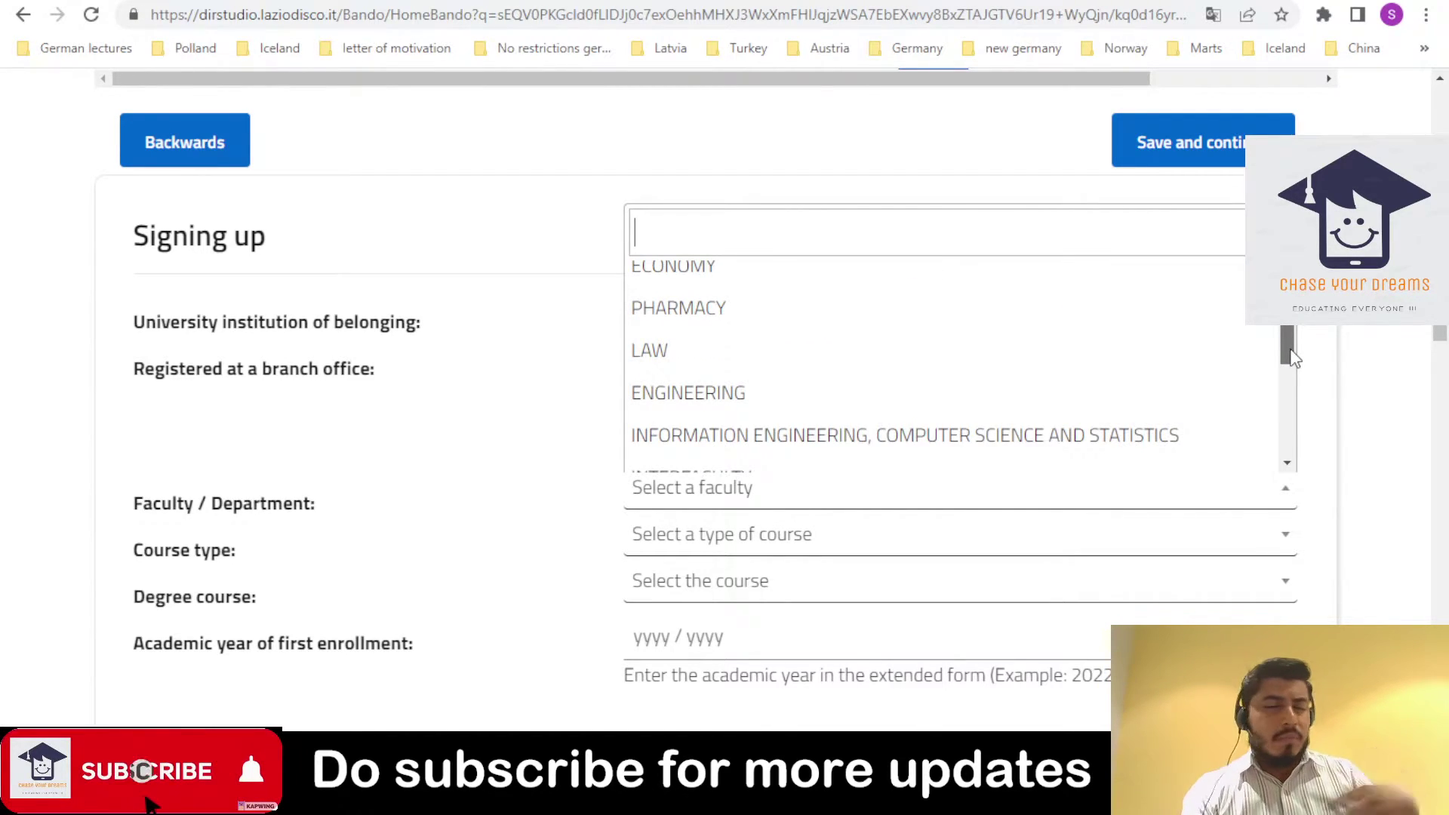
{"action": "scroll", "coordinate": [1057, 378], "scroll_direction": "down", "scroll_amount": 1}
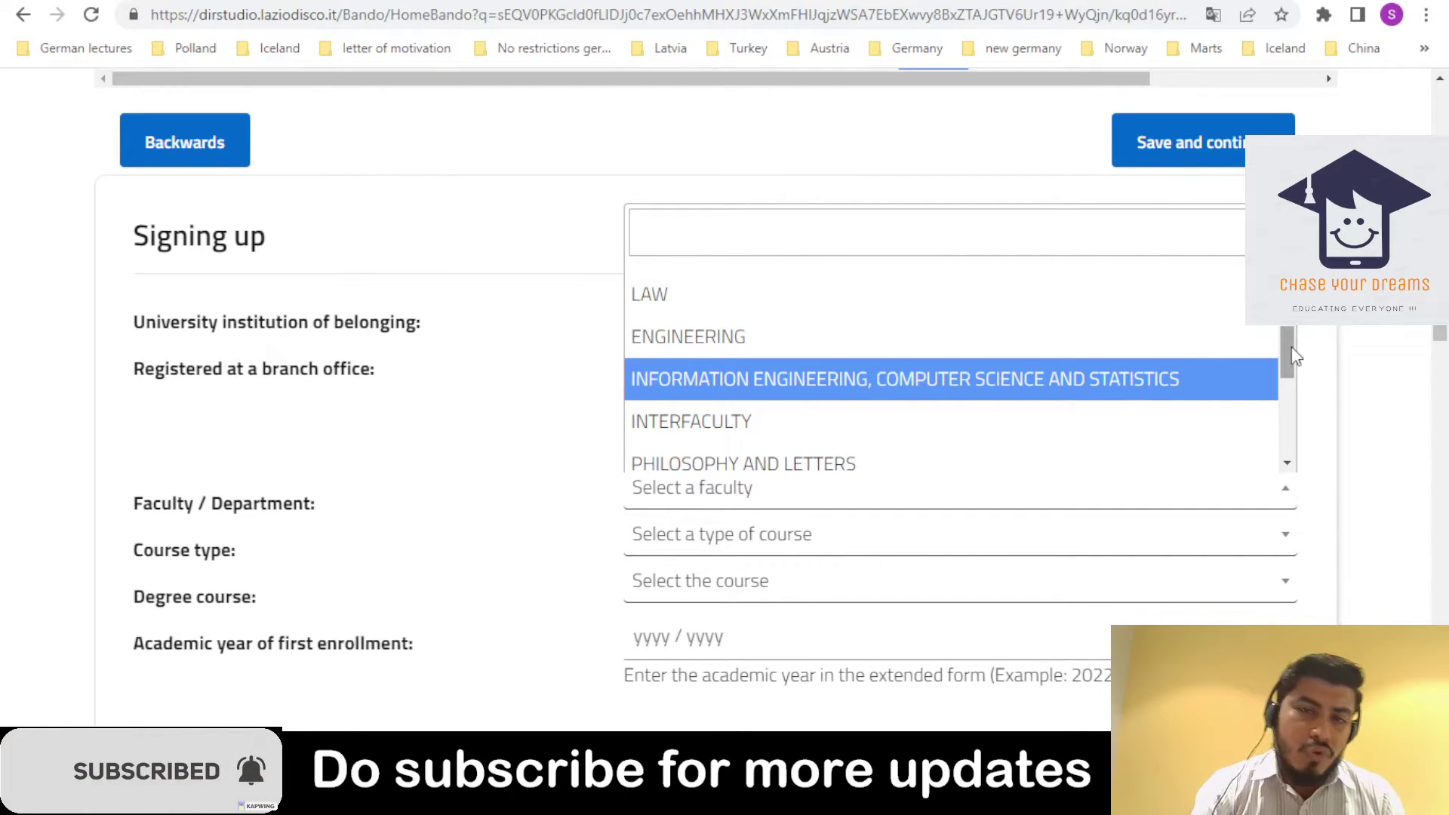
{"action": "left_click_drag", "start_coordinate": [1292, 347], "coordinate": [1296, 401]}
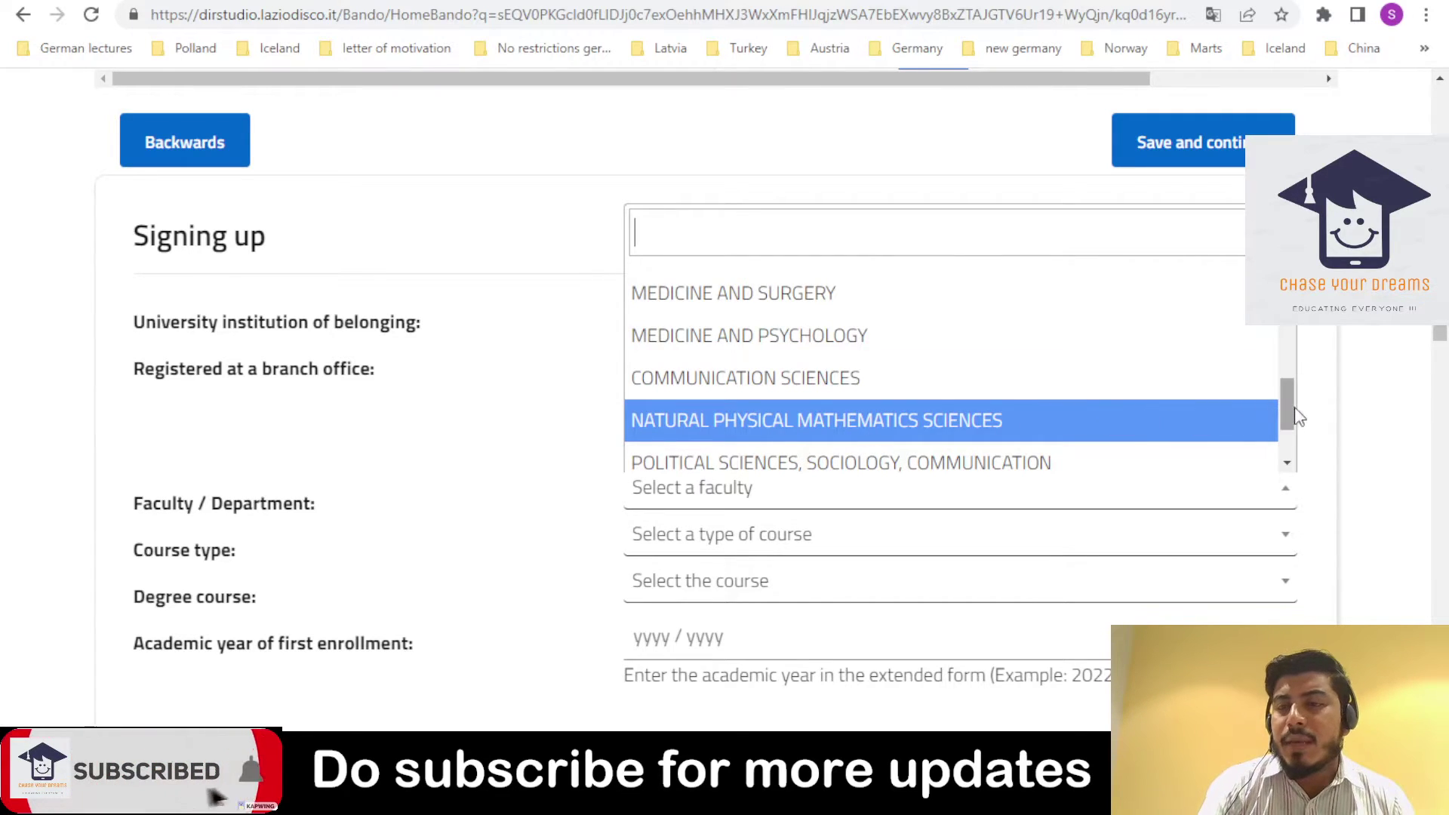
{"action": "left_click_drag", "start_coordinate": [1288, 410], "coordinate": [1287, 308]}
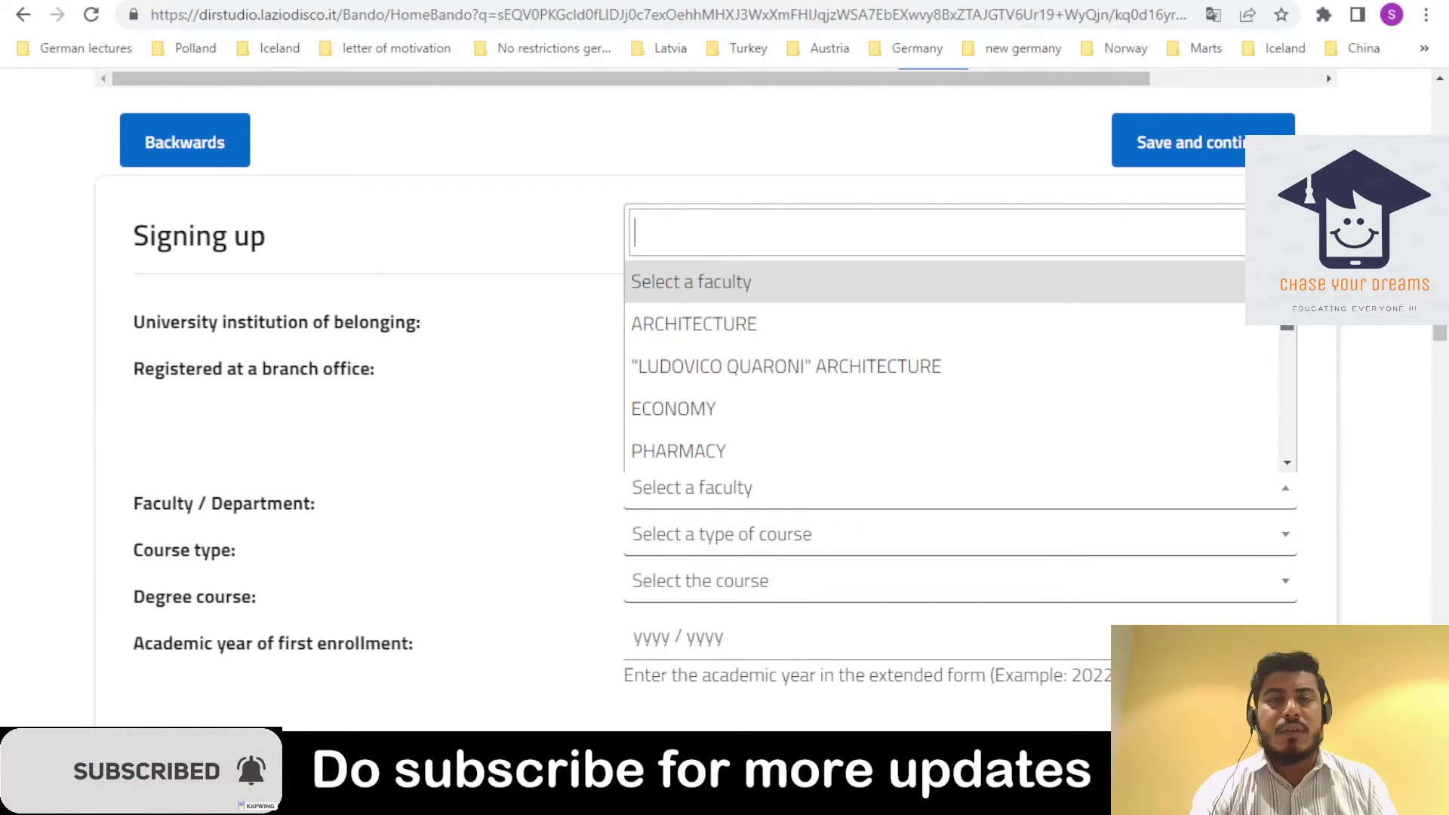
{"action": "left_click", "coordinate": [1100, 424]}
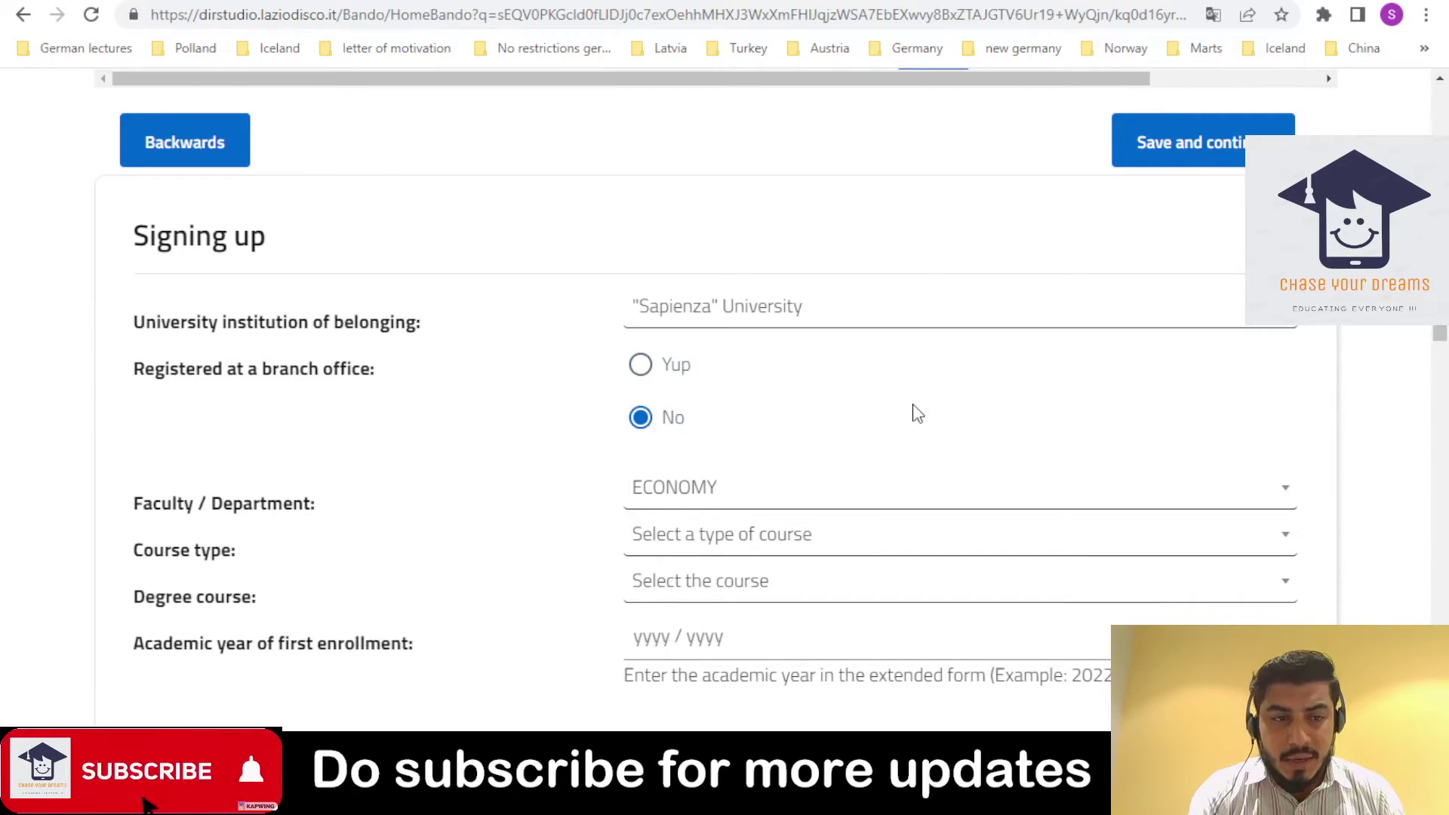
{"action": "left_click", "coordinate": [756, 560]}
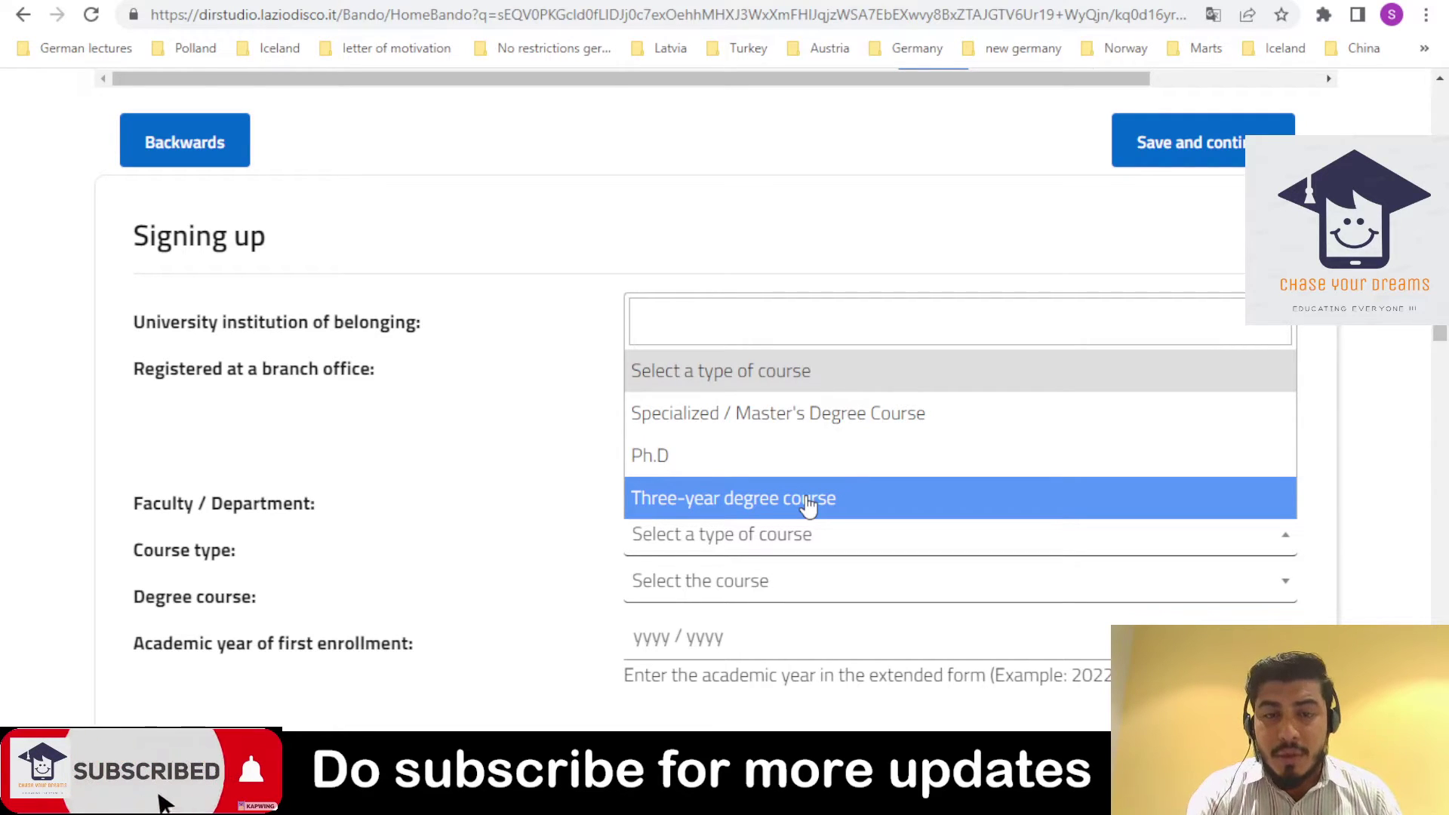
{"action": "left_click", "coordinate": [910, 414]}
- Select Business economics as degree course and highlight the example year 2022/2023
{"action": "scroll", "coordinate": [1303, 390], "scroll_direction": "down", "scroll_amount": 3}
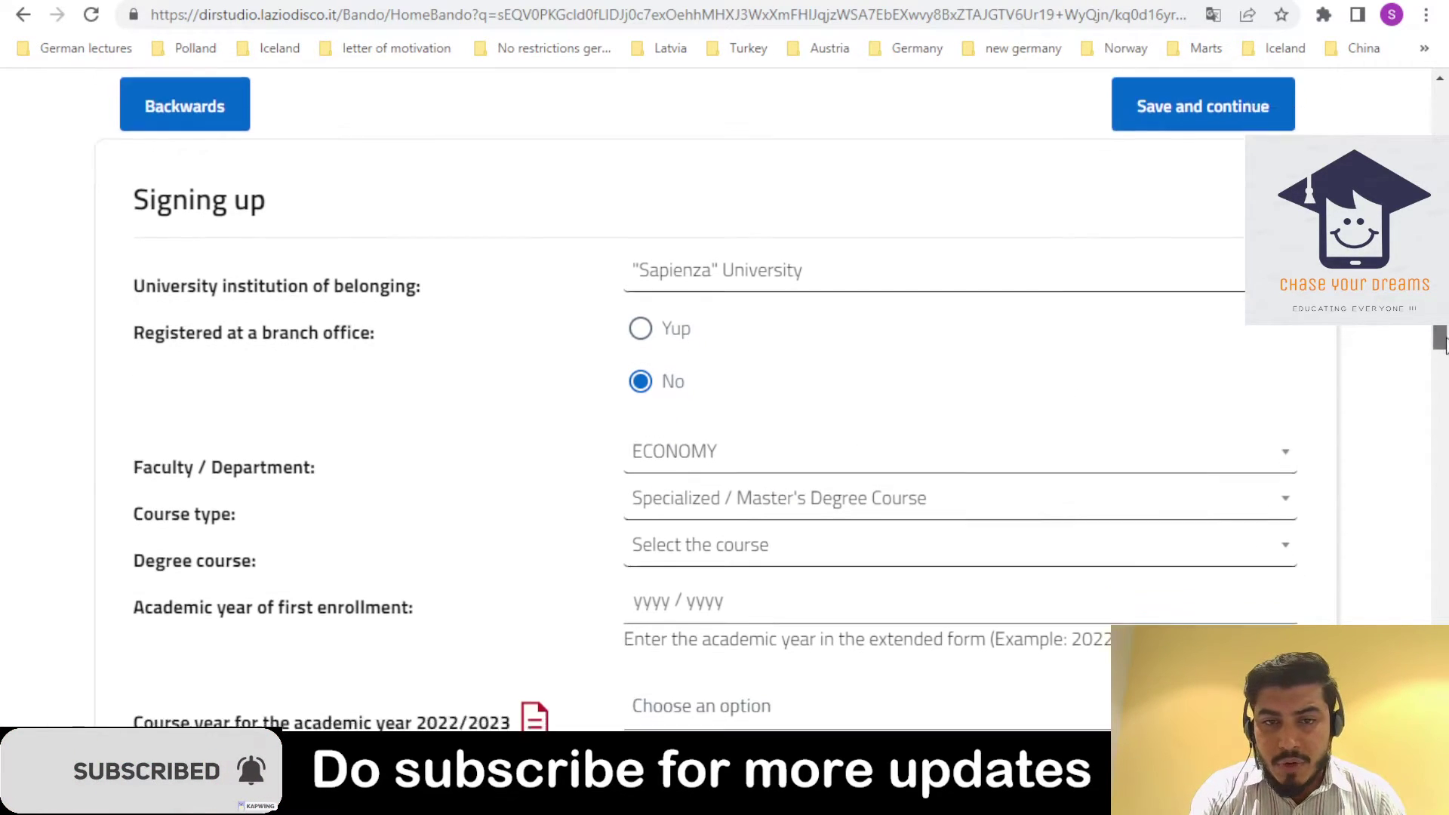
{"action": "left_click", "coordinate": [870, 361]}
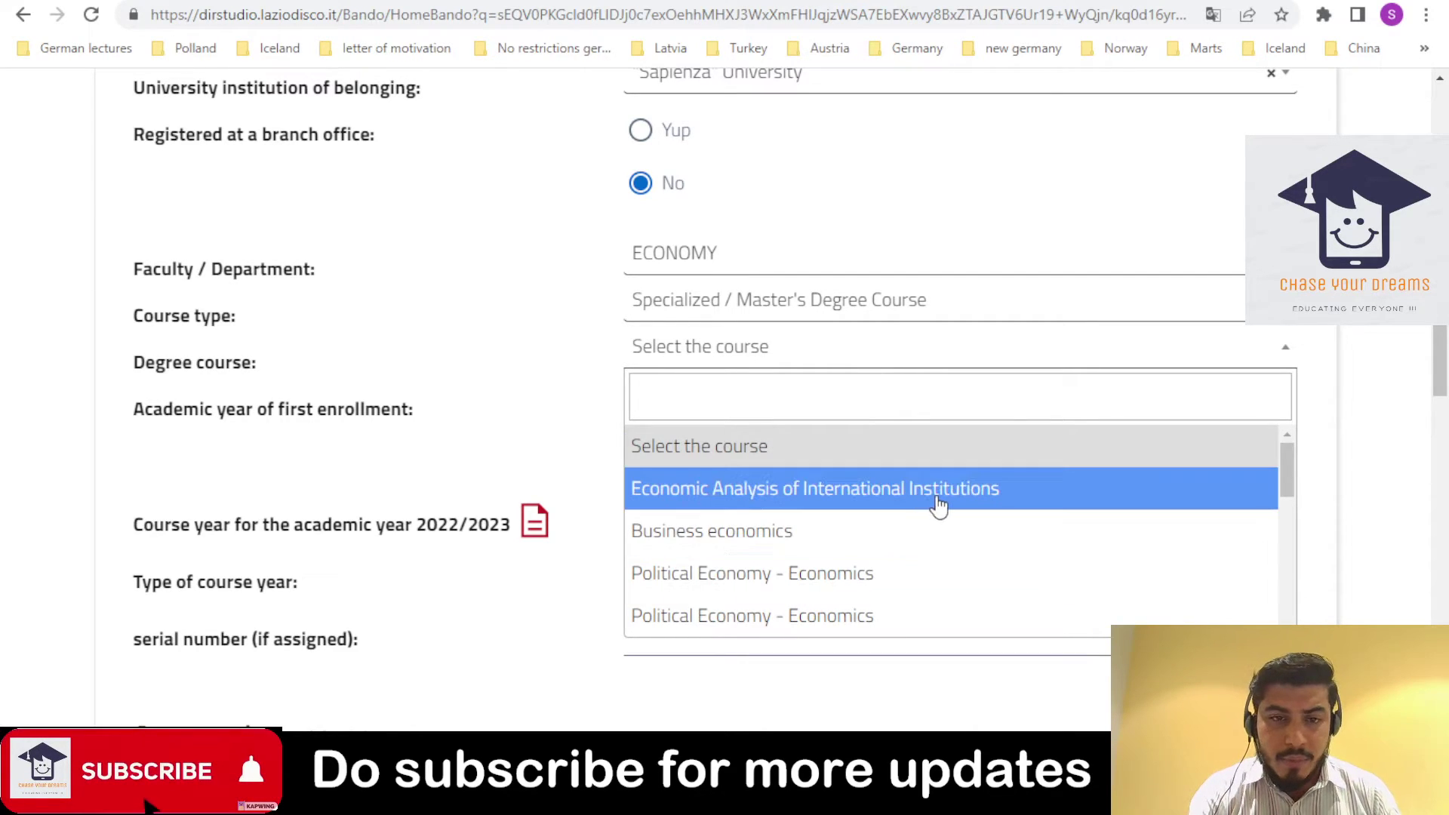
{"action": "left_click", "coordinate": [928, 530]}
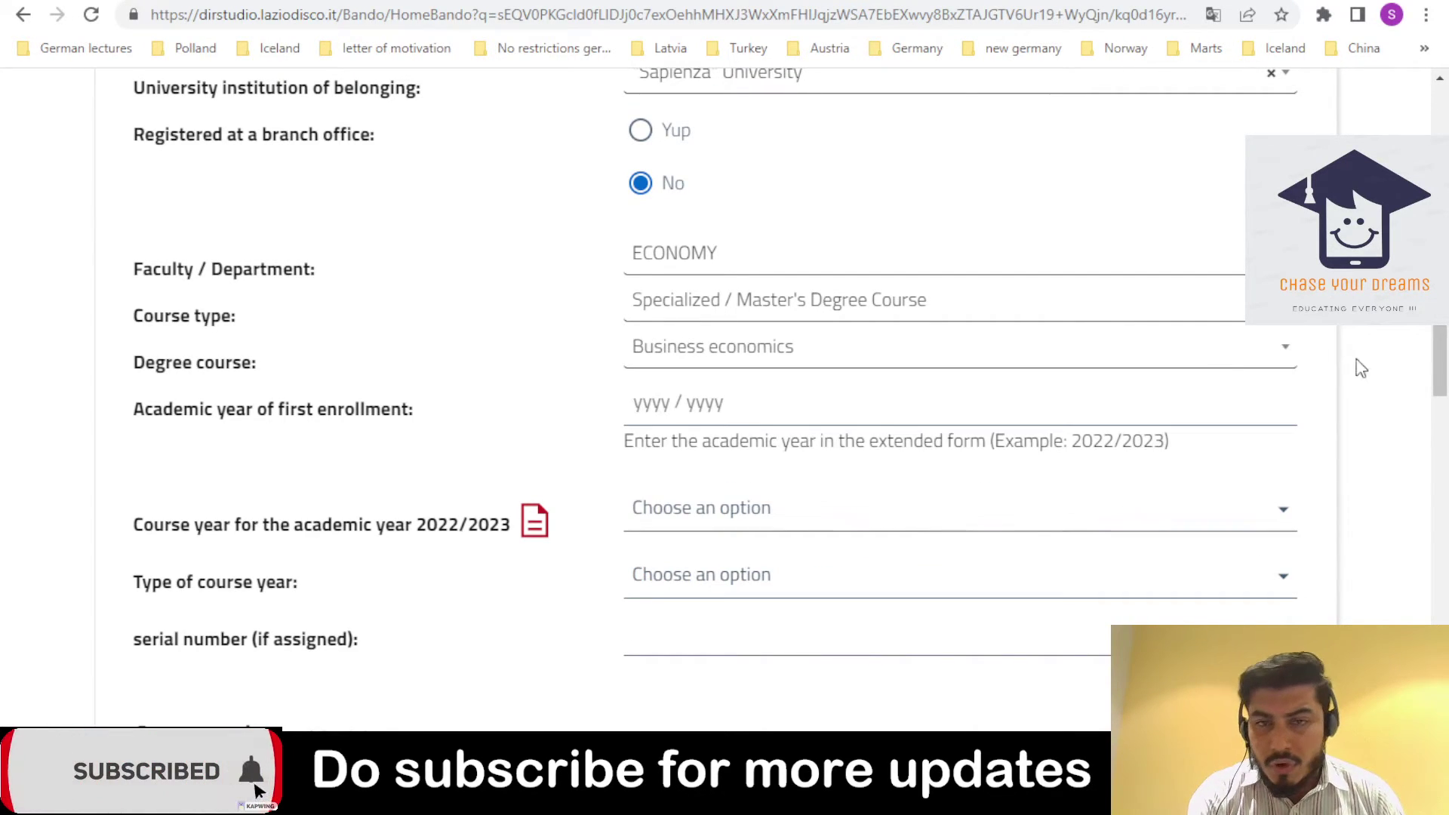
{"action": "left_click_drag", "start_coordinate": [1438, 340], "coordinate": [1436, 362]}
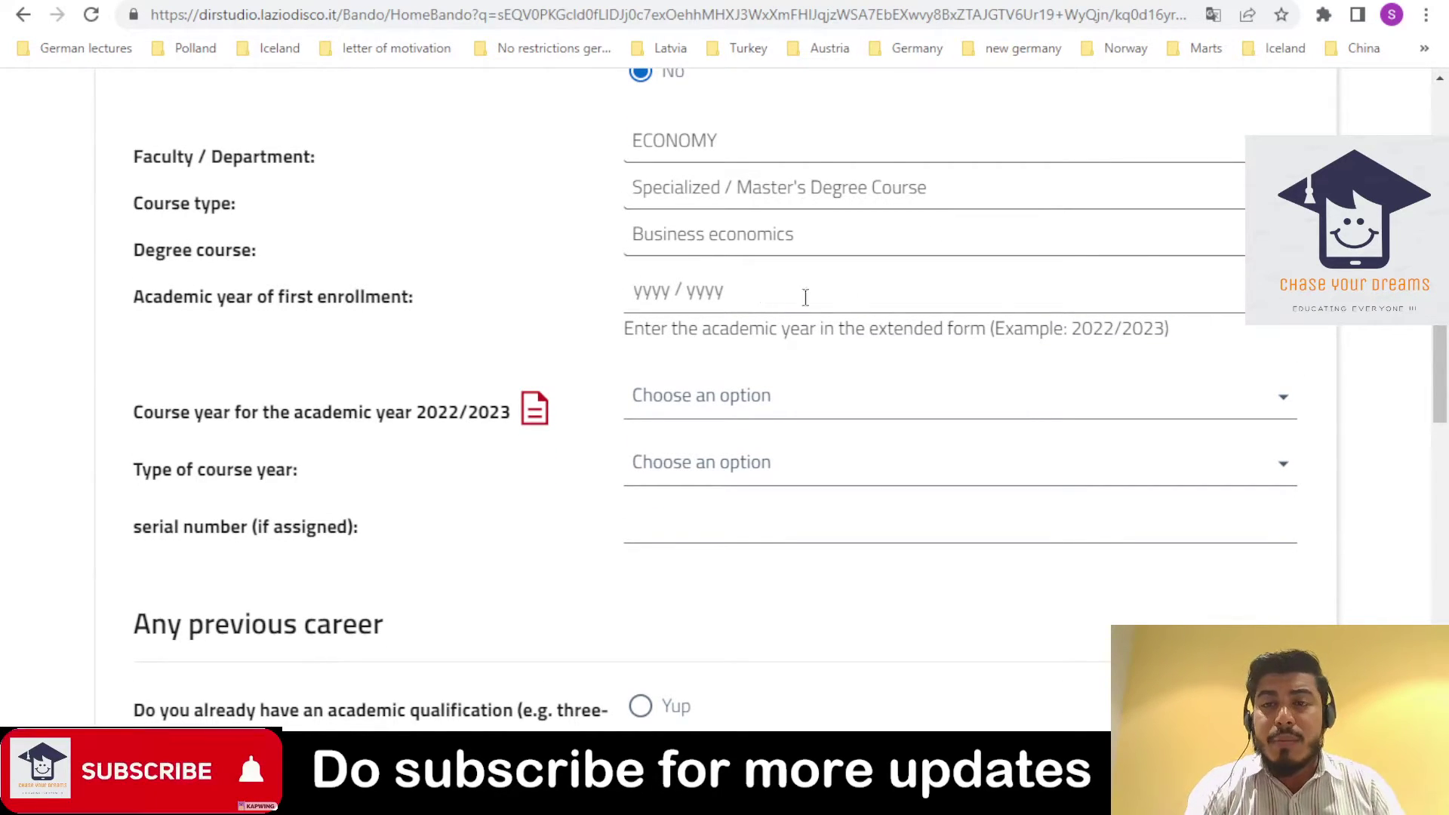
{"action": "left_click_drag", "start_coordinate": [1073, 329], "coordinate": [1165, 330]}
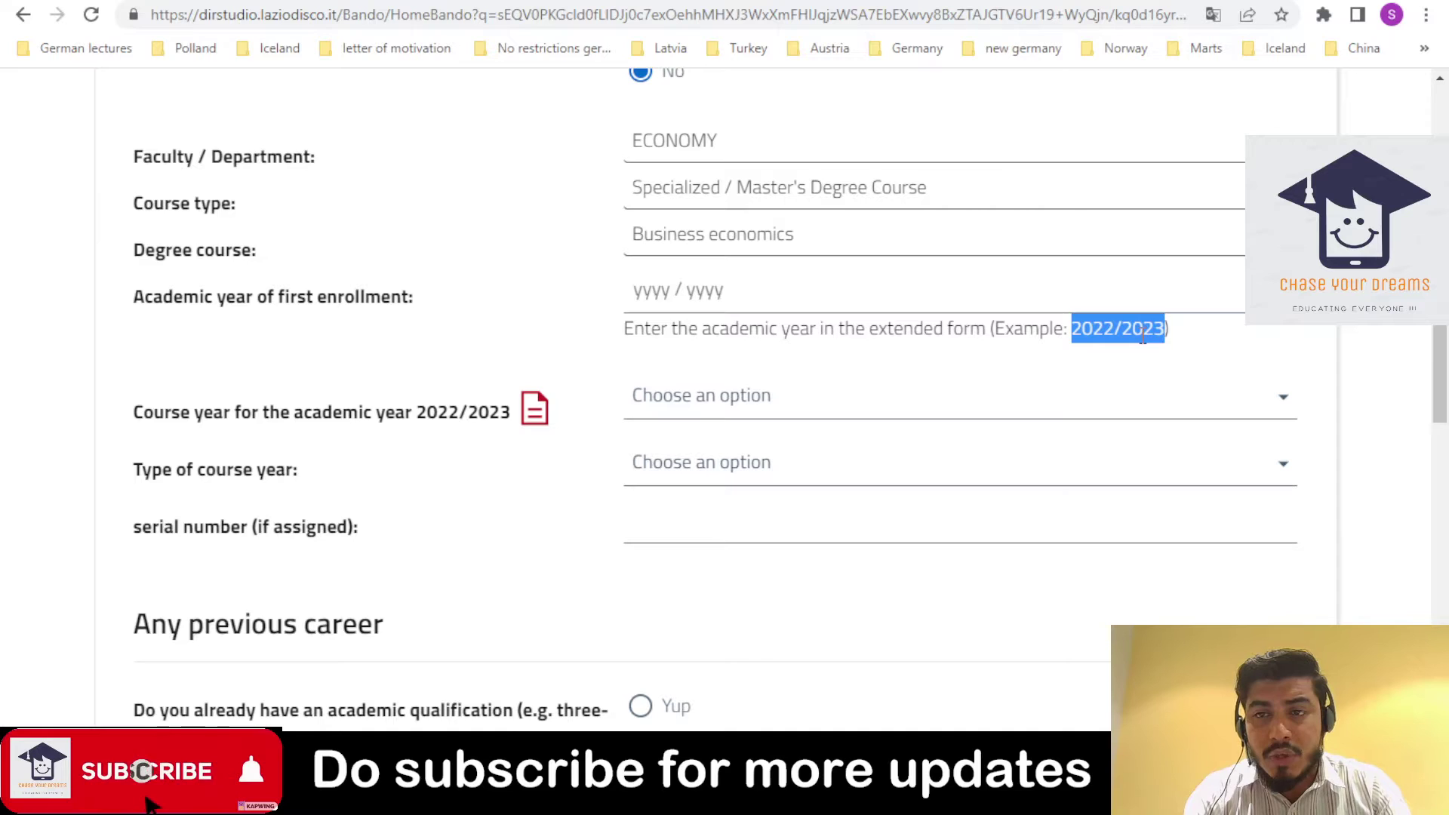
- Paste 2022/2023 into the first enrollment year field
{"action": "key", "text": "ctrl+c"}
{"action": "left_click", "coordinate": [1063, 312]}
{"action": "key", "text": "ctrl+v"}
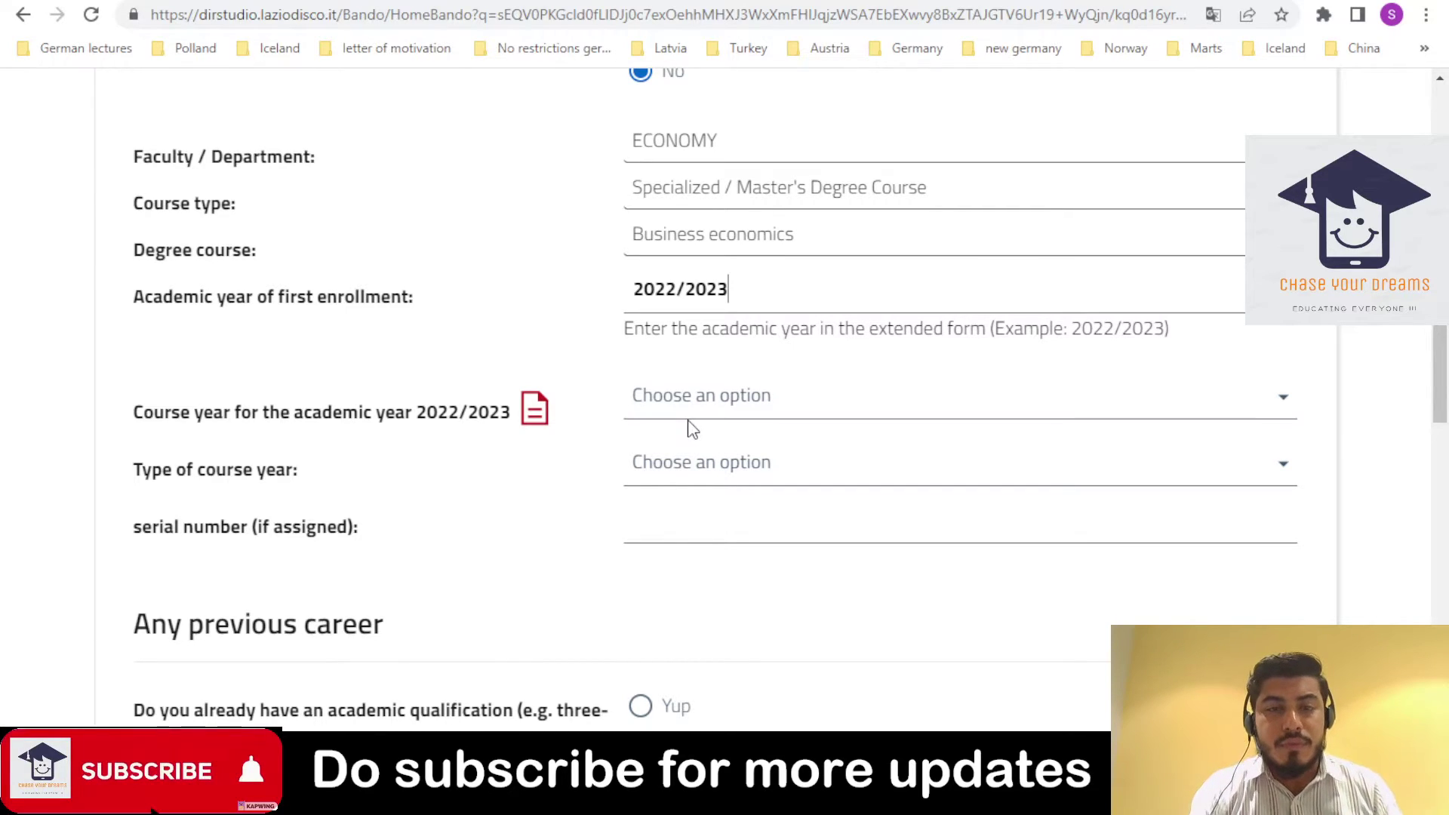
- Set course year to First year and type of course year to In progress
{"action": "left_click", "coordinate": [753, 407]}
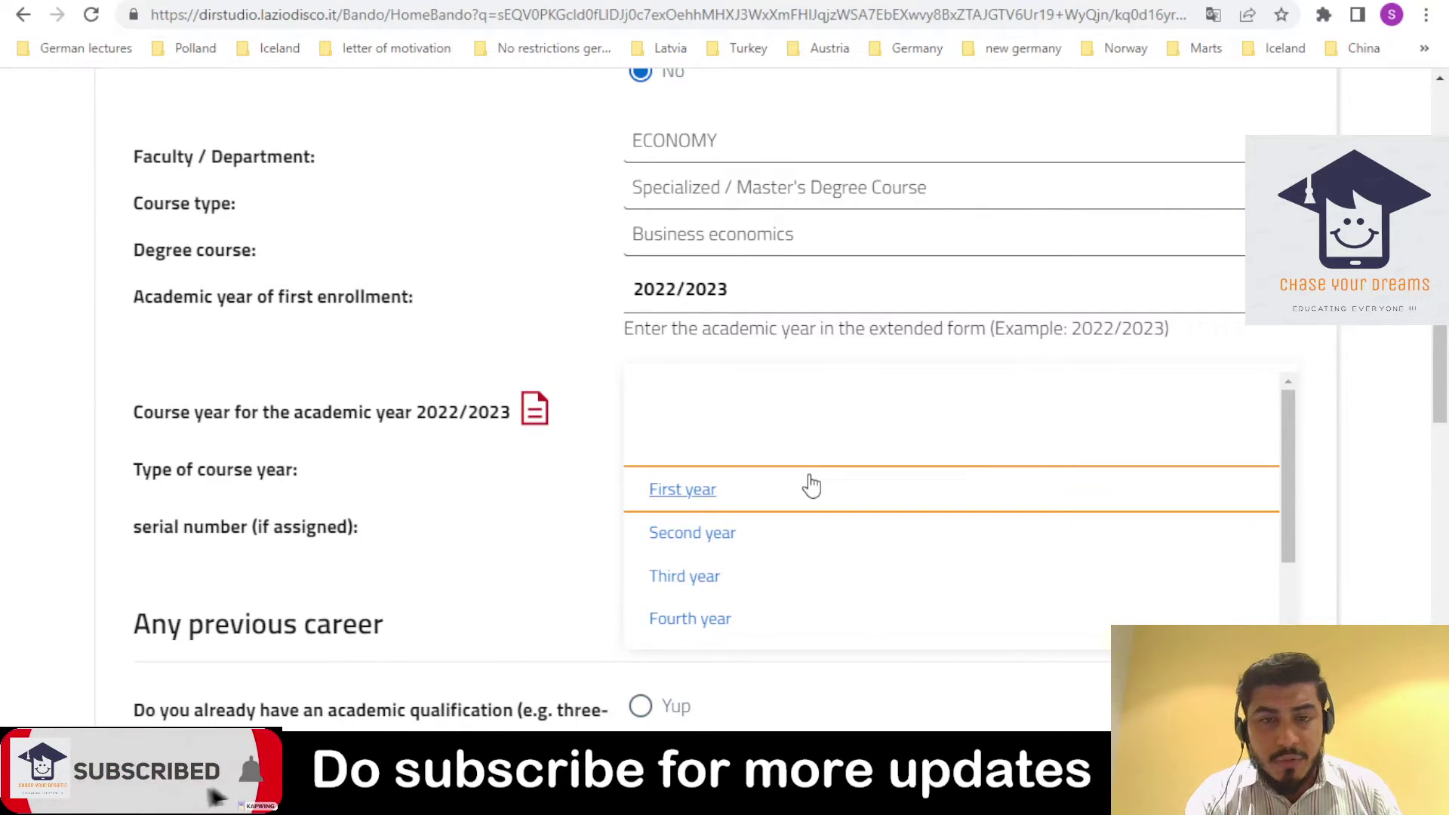
{"action": "left_click", "coordinate": [811, 488]}
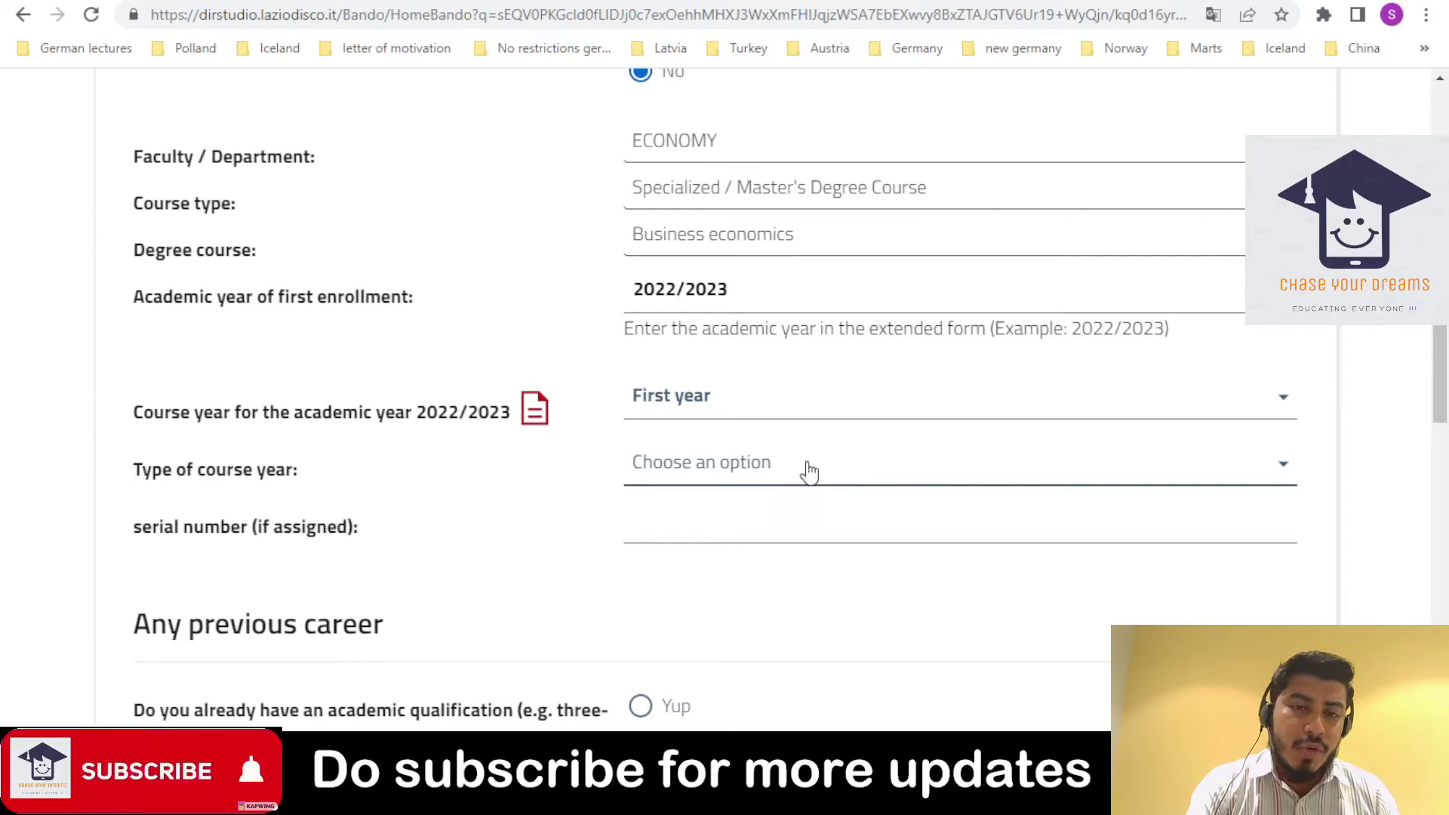
{"action": "left_click", "coordinate": [762, 483]}
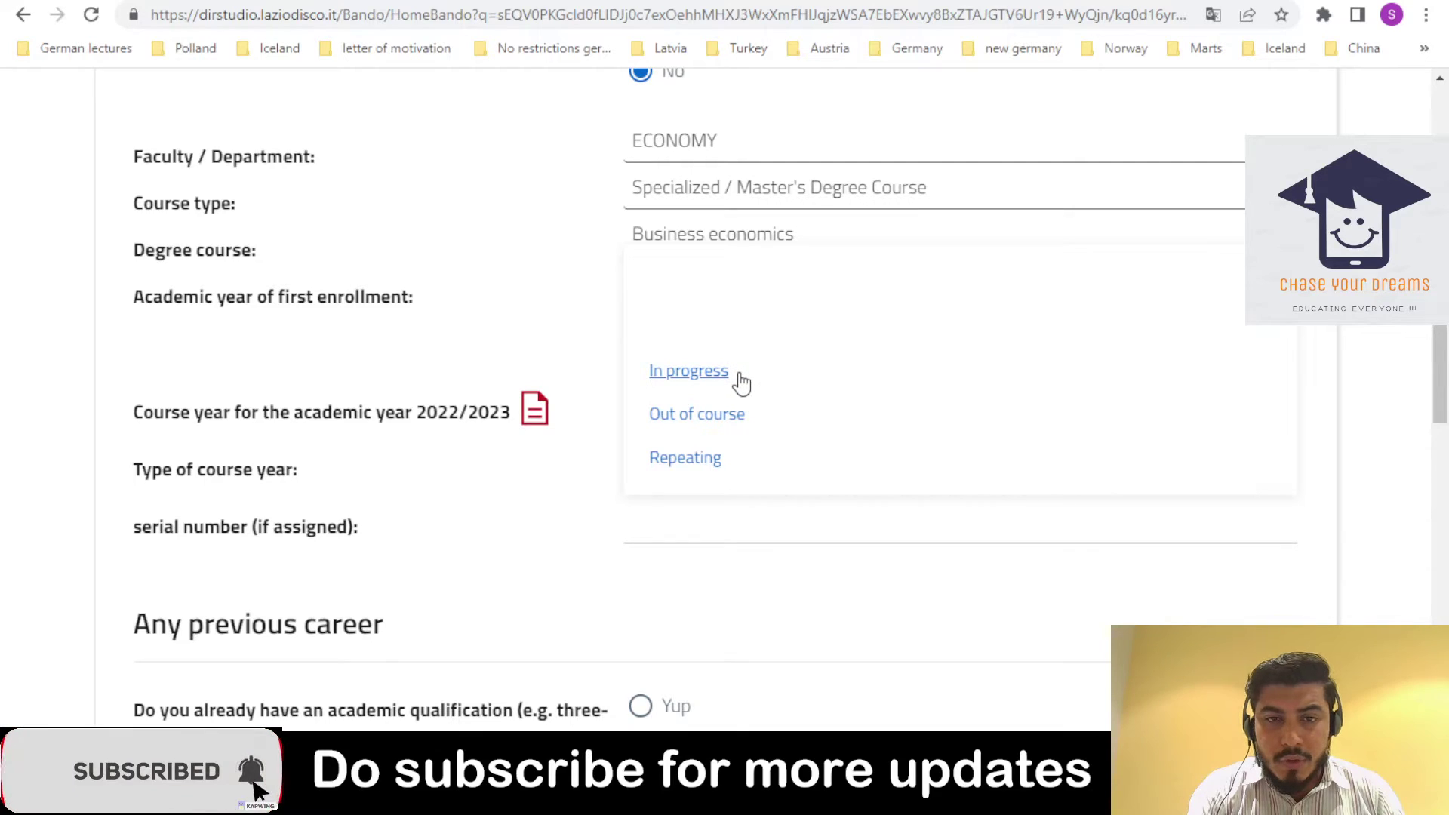
{"action": "left_click", "coordinate": [689, 381]}
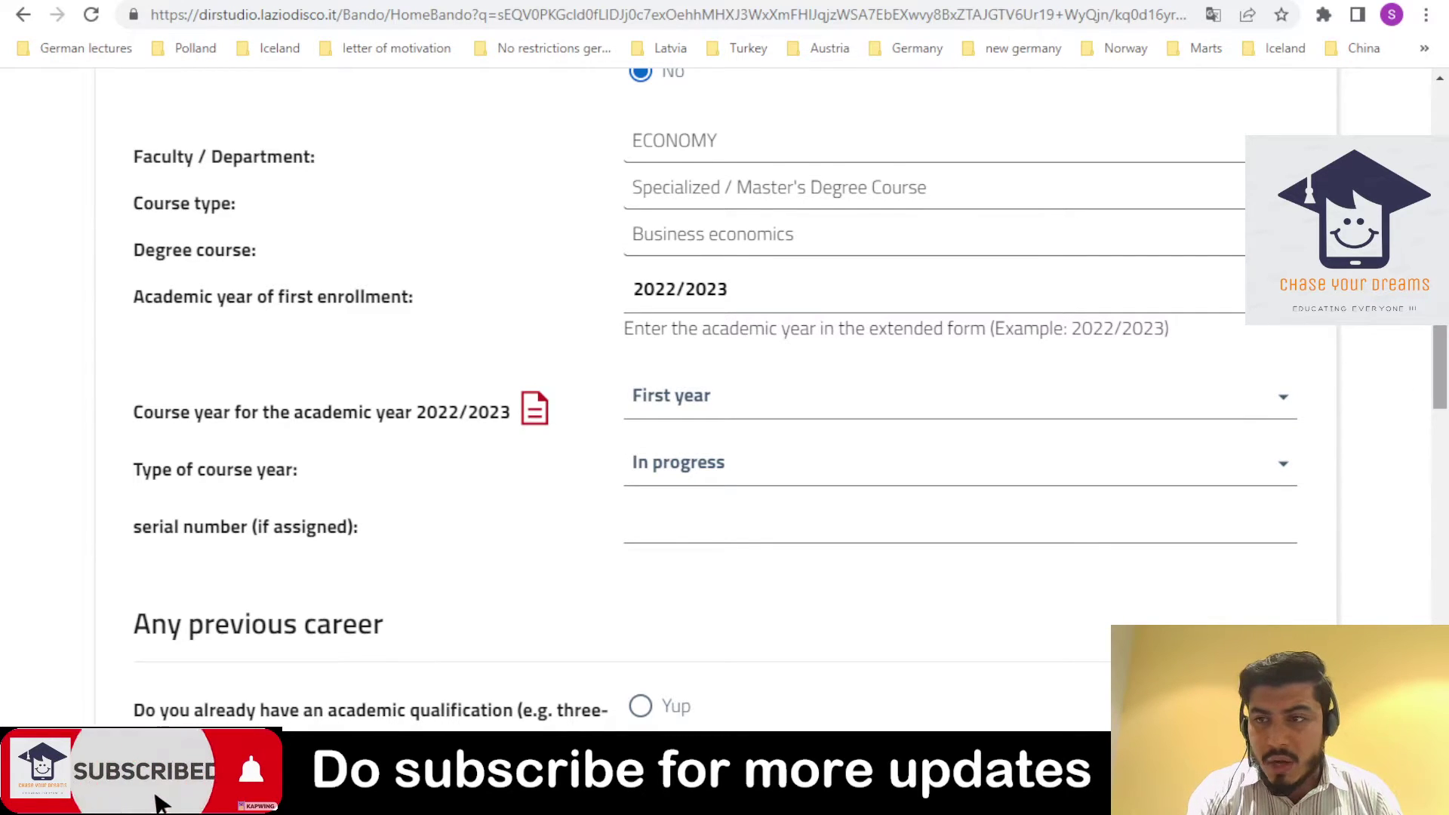
{"action": "scroll", "coordinate": [1443, 332], "scroll_direction": "down", "scroll_amount": 1}
{"action": "scroll", "coordinate": [1442, 332], "scroll_direction": "down", "scroll_amount": 2}
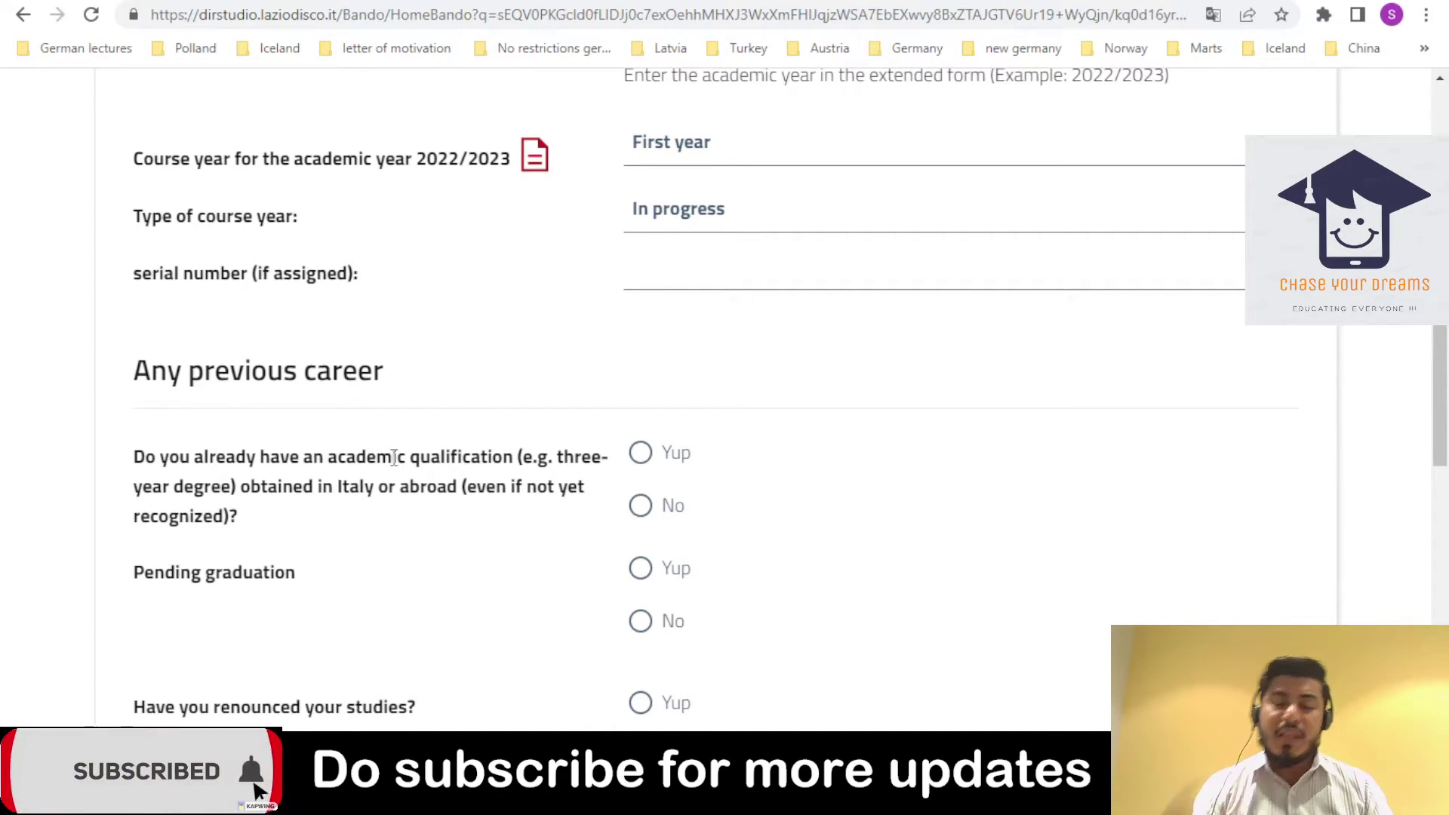
- Answer Yup to holding a qualification and No to renounced studies and course change
{"action": "left_click", "coordinate": [641, 454]}
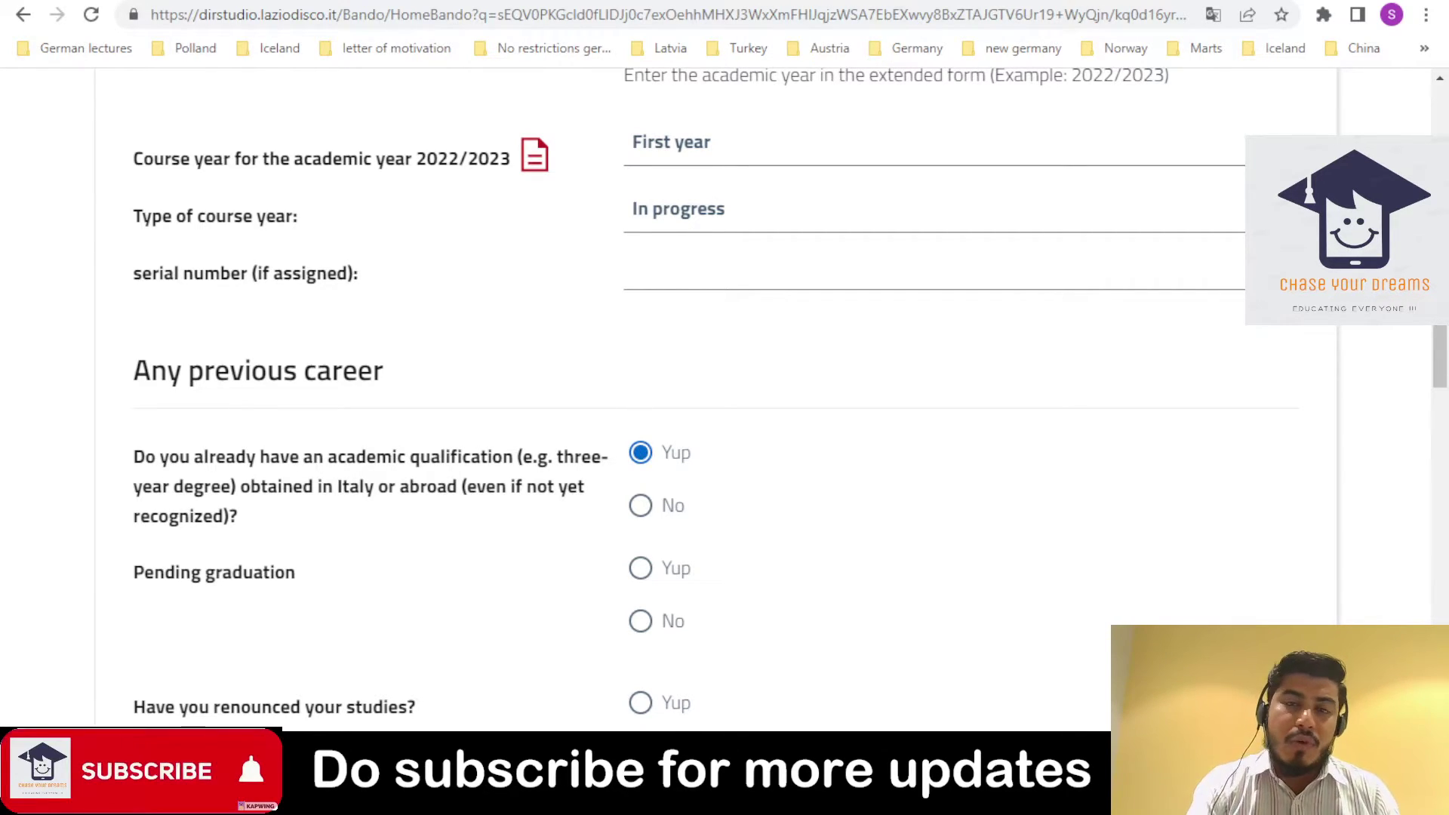
{"action": "scroll", "coordinate": [1437, 366], "scroll_direction": "down", "scroll_amount": 3}
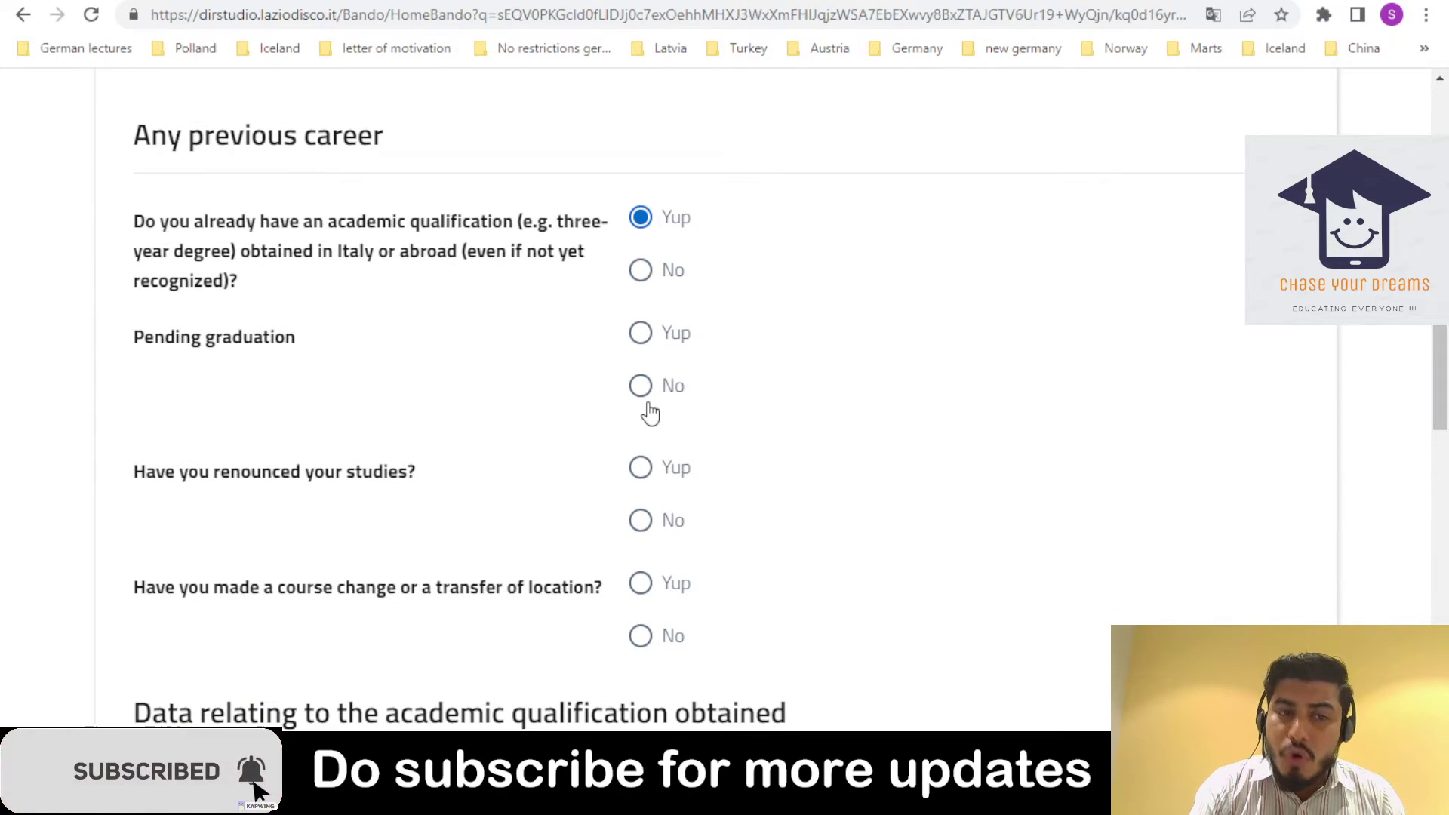
{"action": "left_click", "coordinate": [641, 522]}
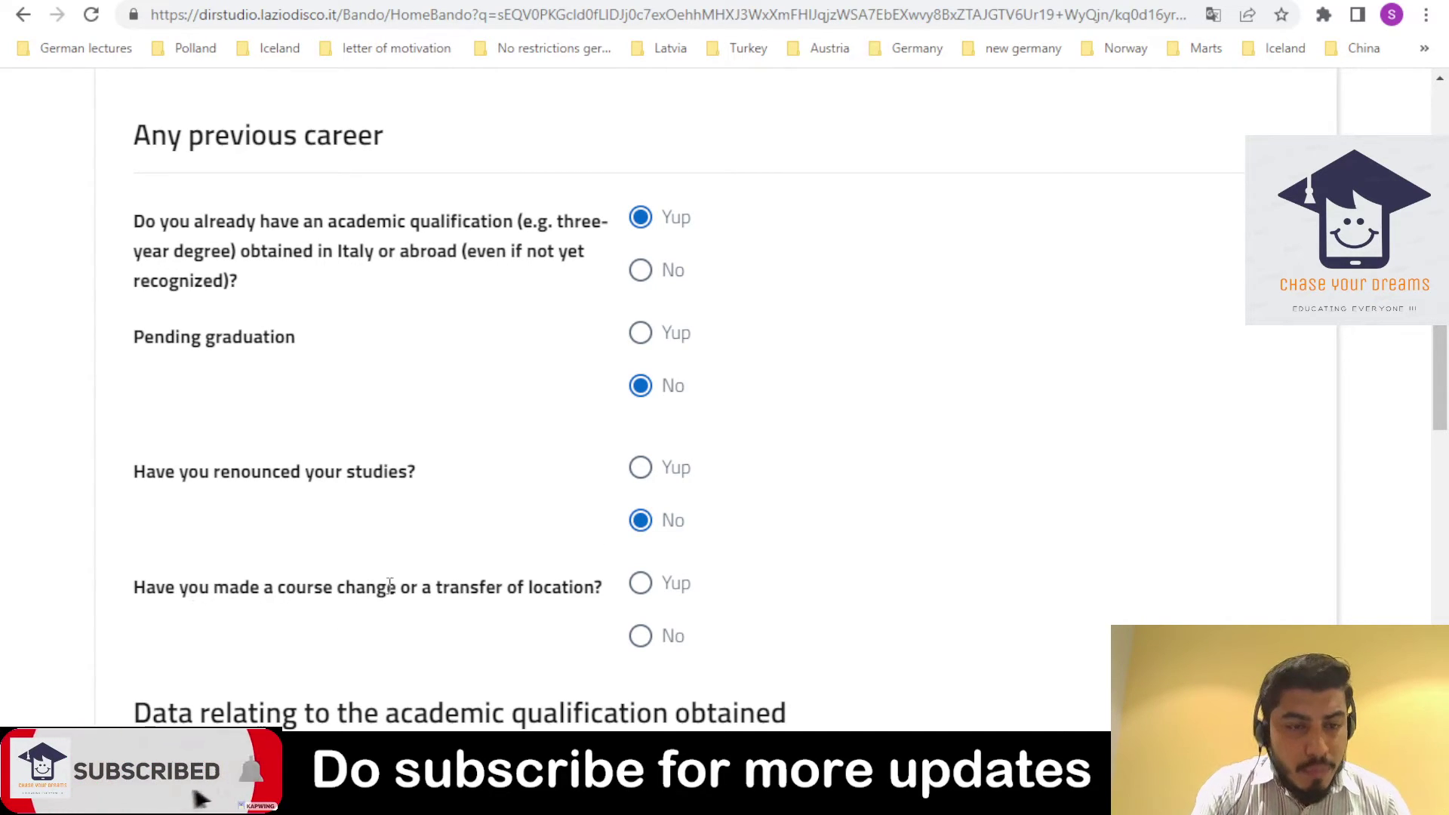
{"action": "left_click", "coordinate": [638, 636]}
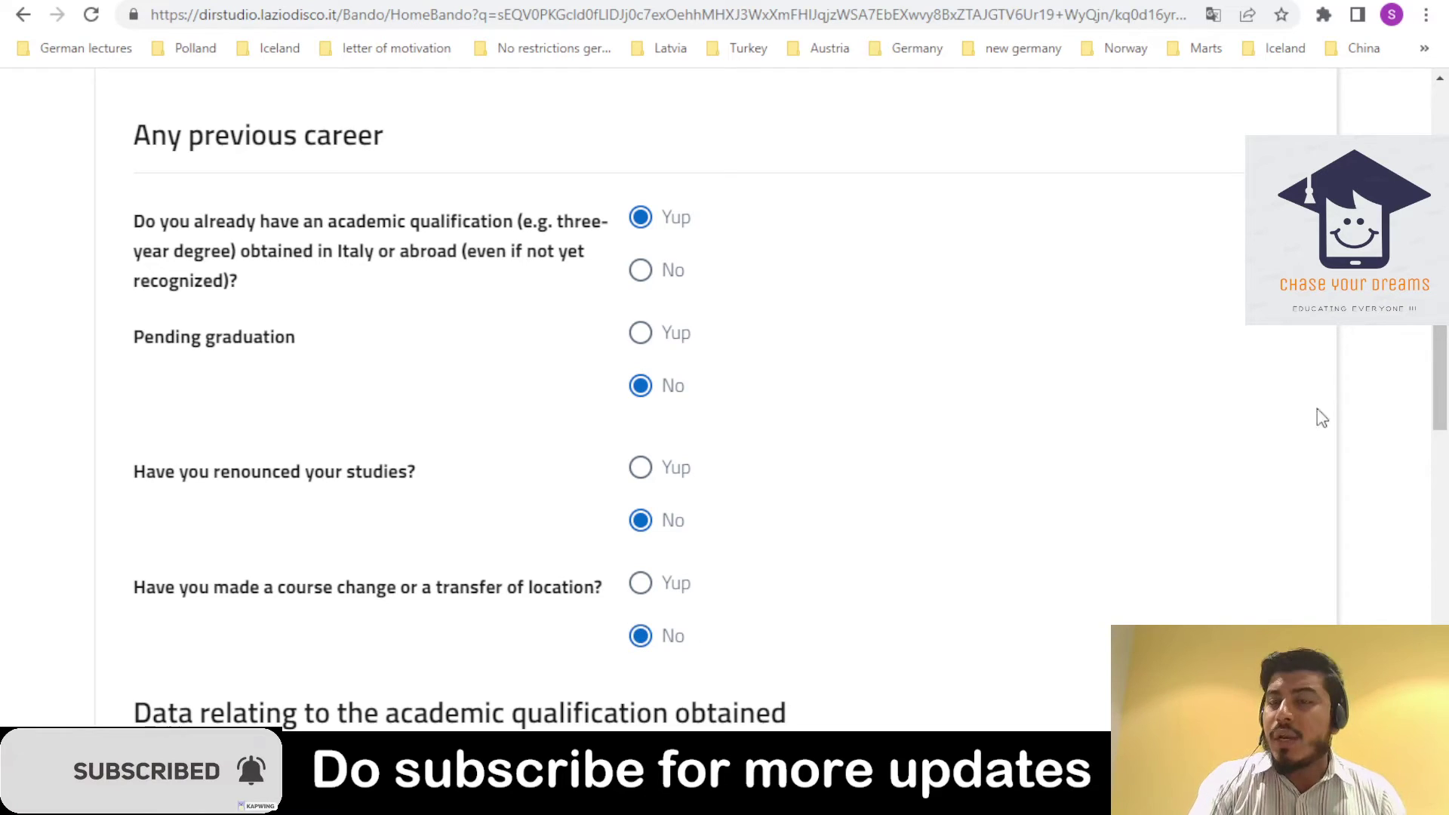
{"action": "left_click_drag", "start_coordinate": [1438, 404], "coordinate": [1437, 494]}
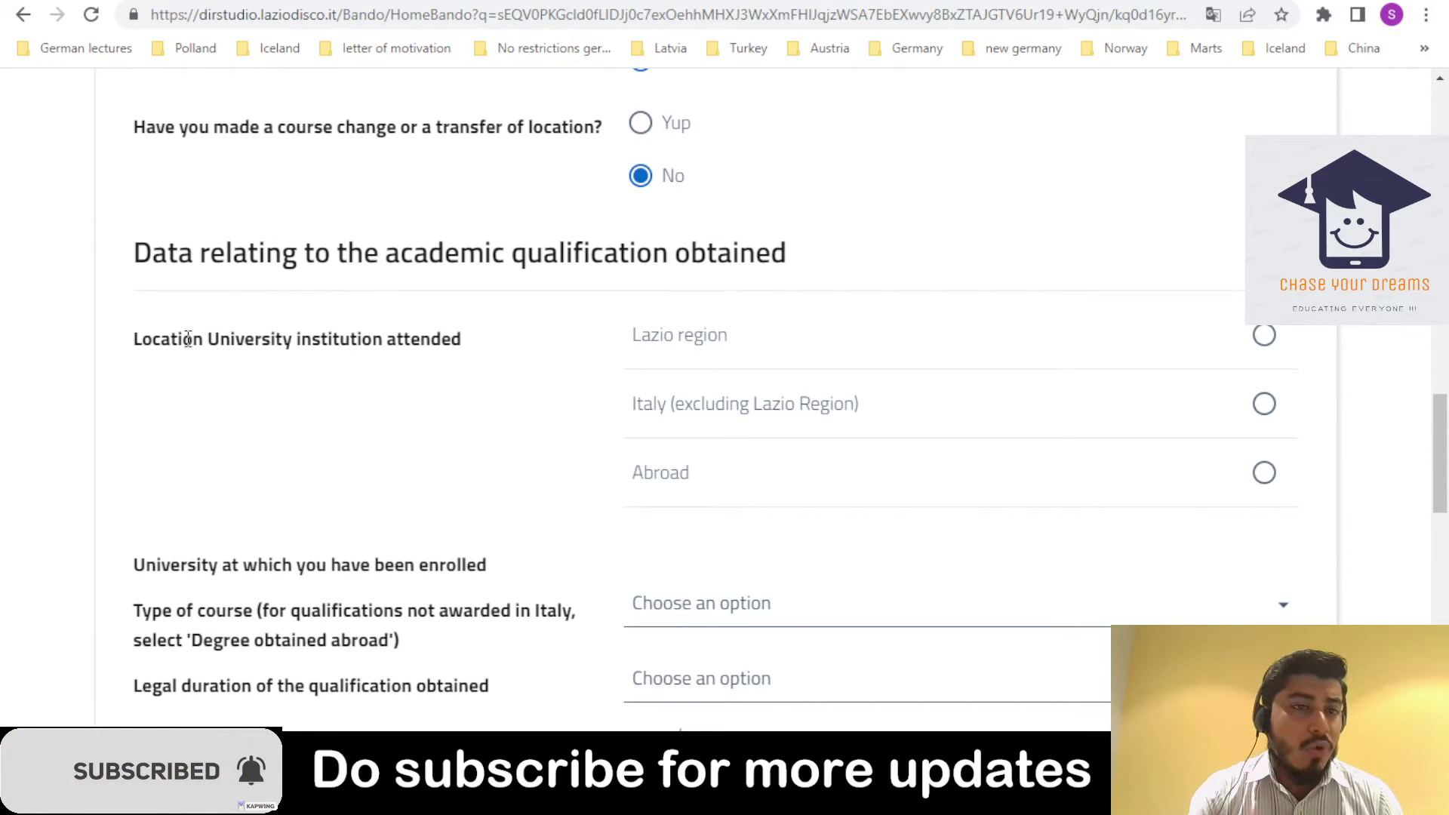
- Choose Lazio region as the location of the attended university institution
{"action": "left_click", "coordinate": [1264, 337]}
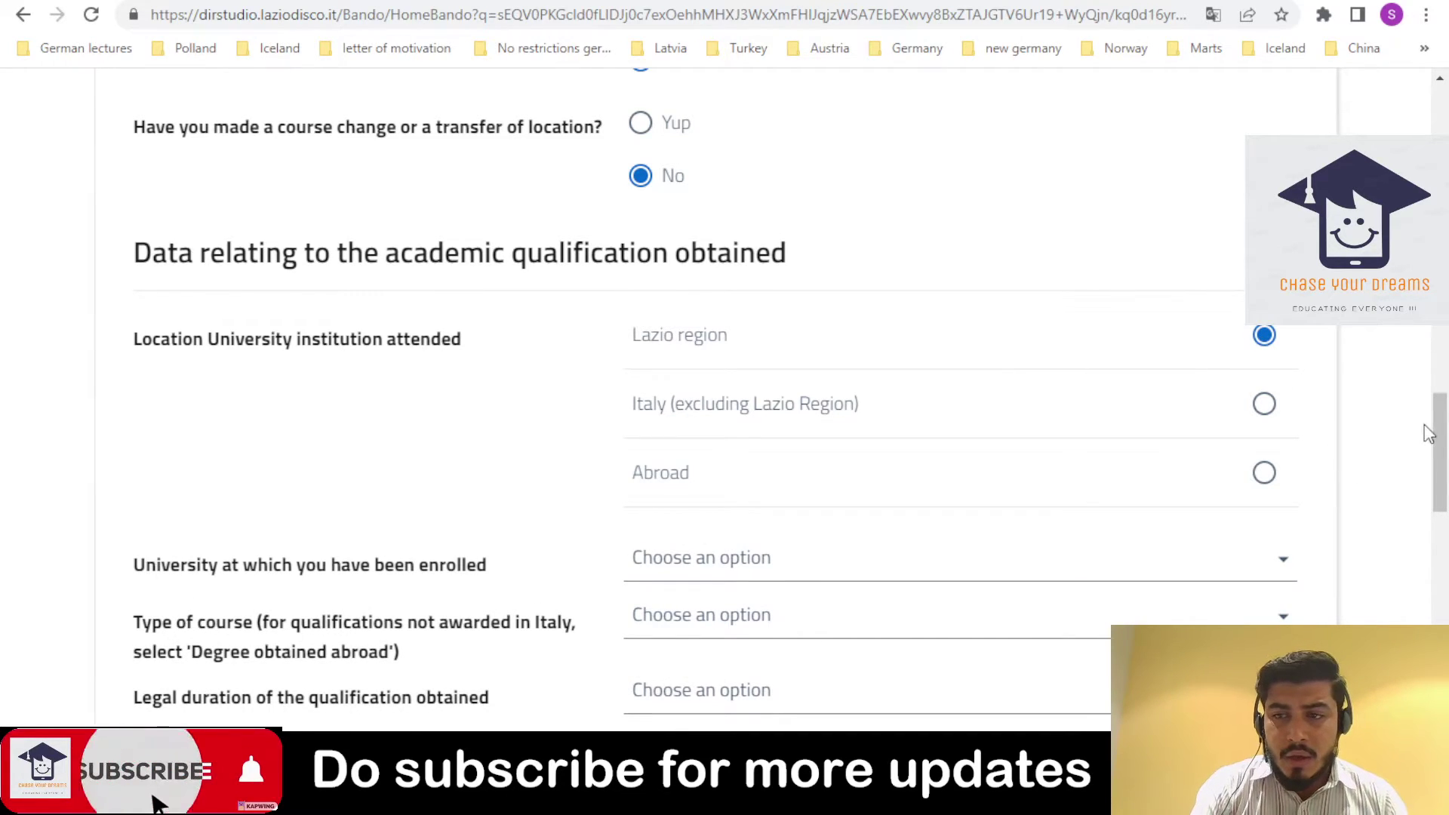
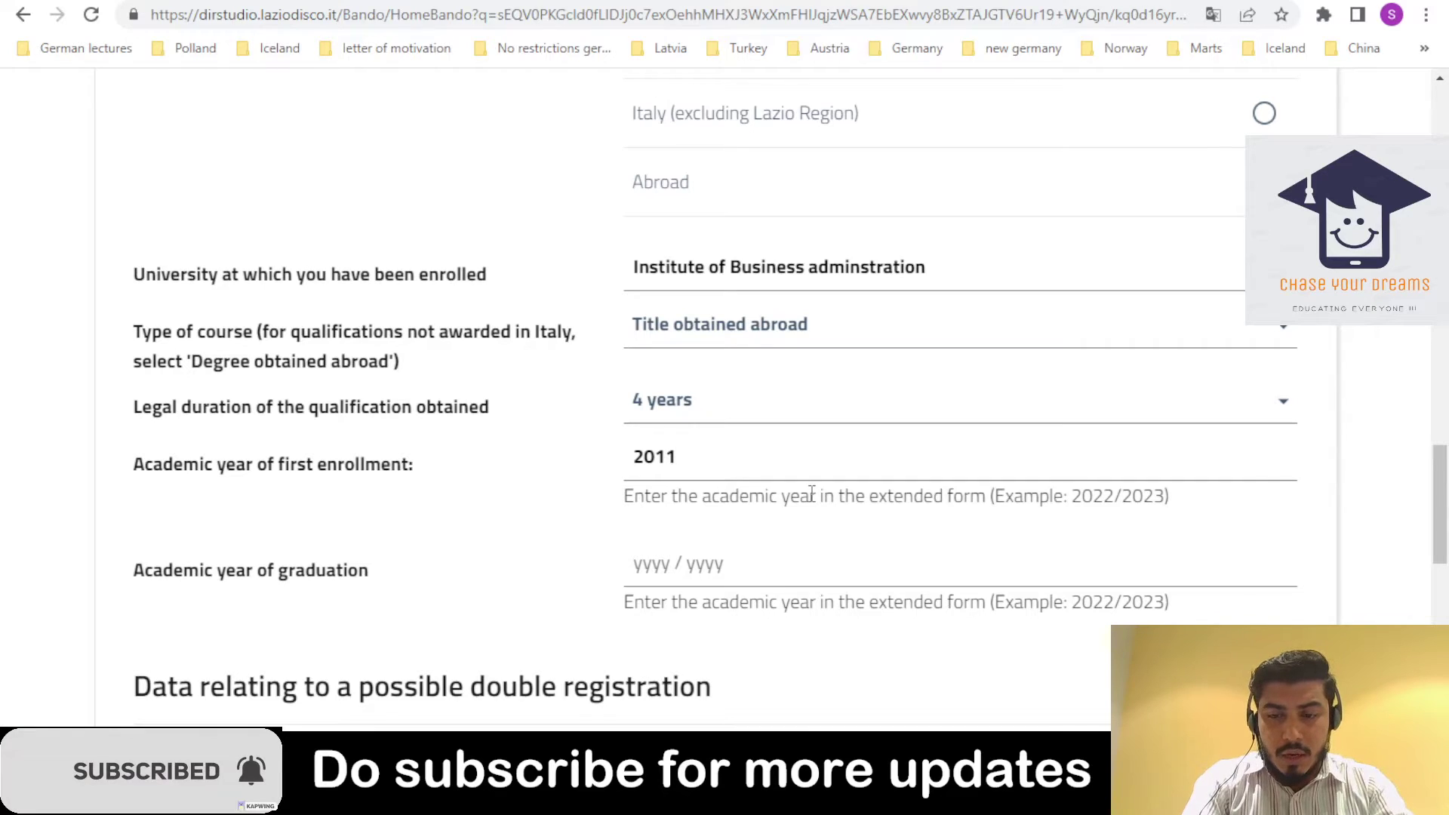
- Enter 2018/2019 as the academic year of graduation, correcting a mistyped digit
{"action": "type", "text": "2012"}
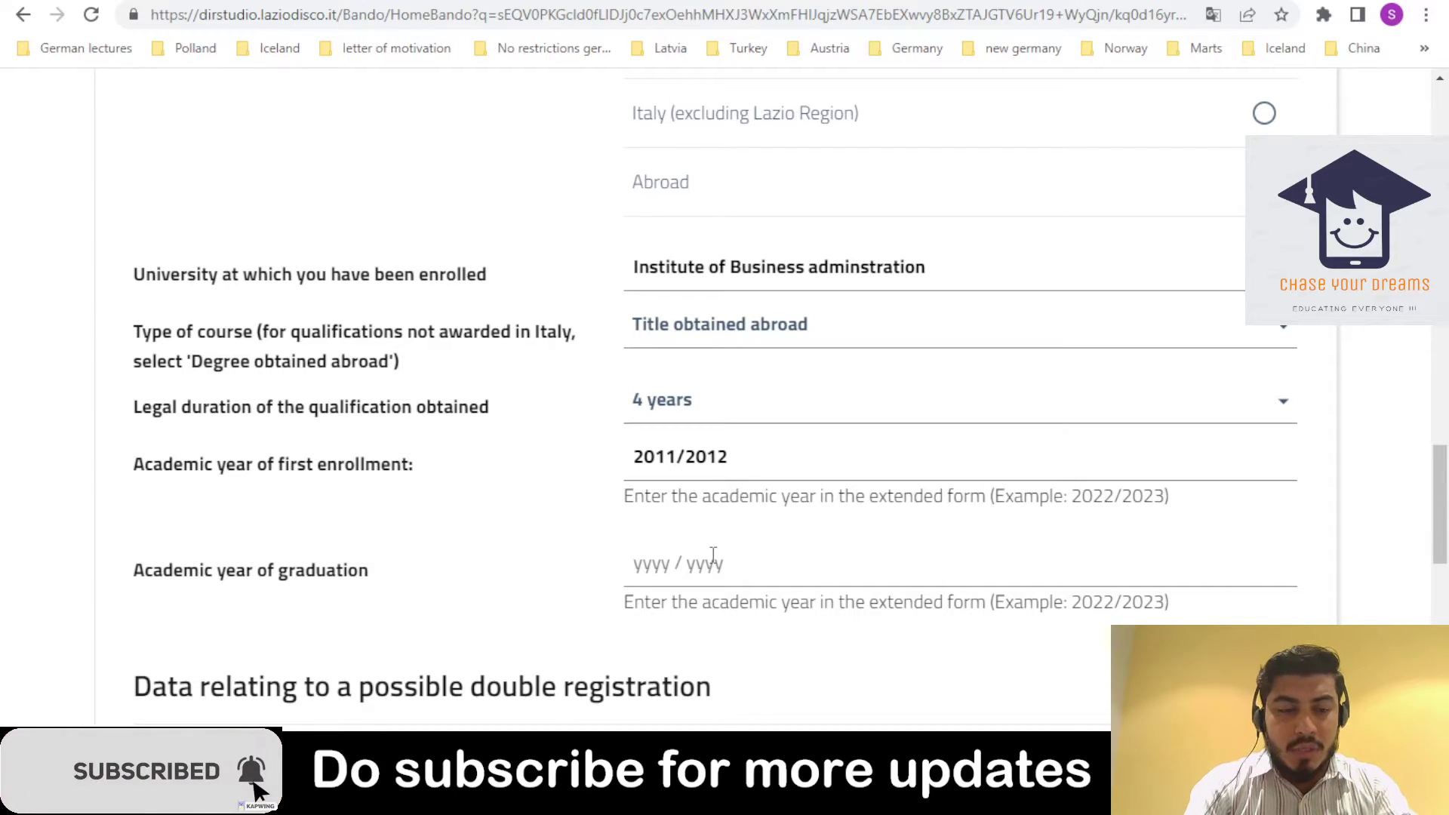
{"action": "type", "text": "018/21"}
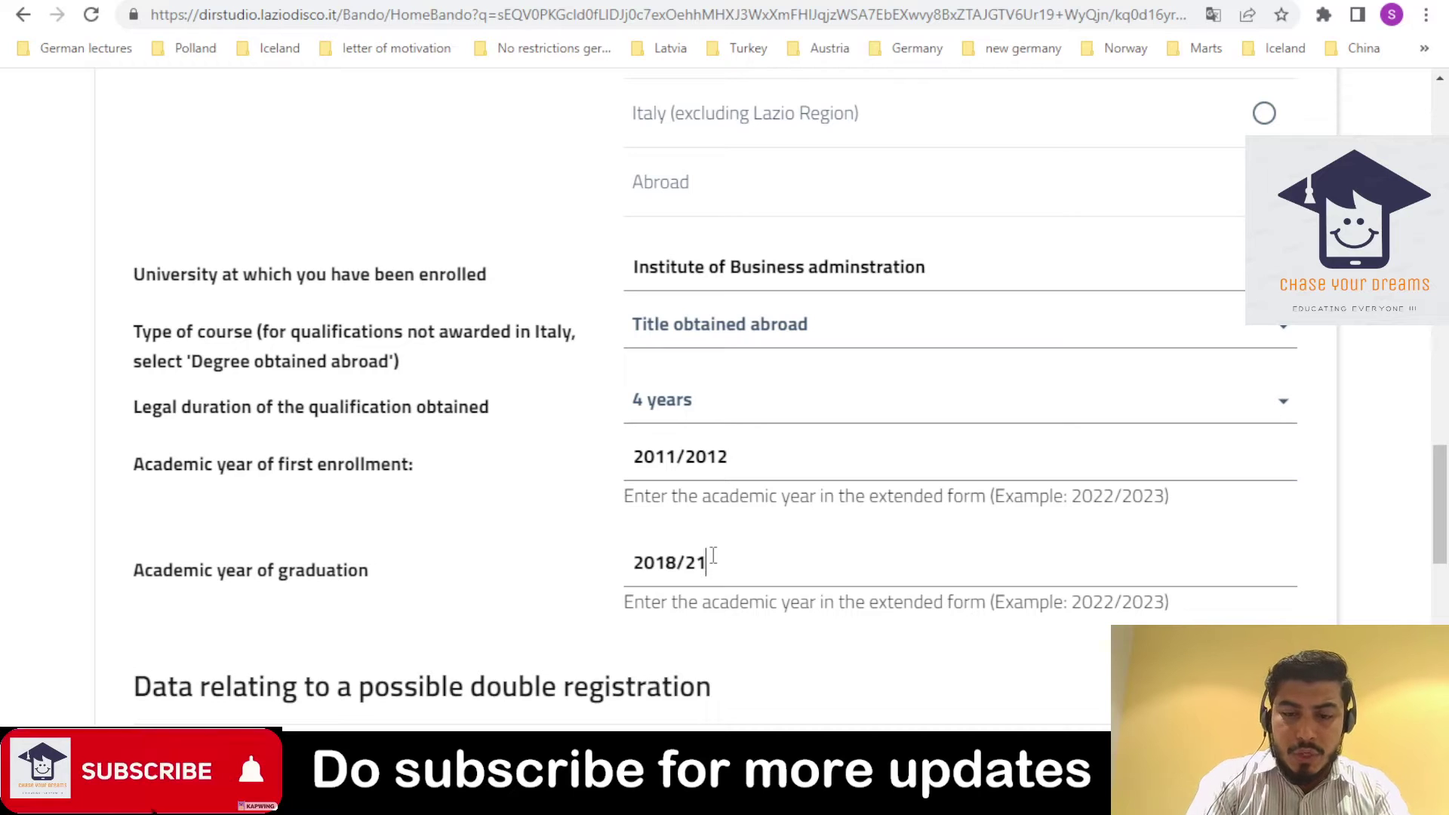
{"action": "key", "text": "BackSpace"}
{"action": "type", "text": "019"}
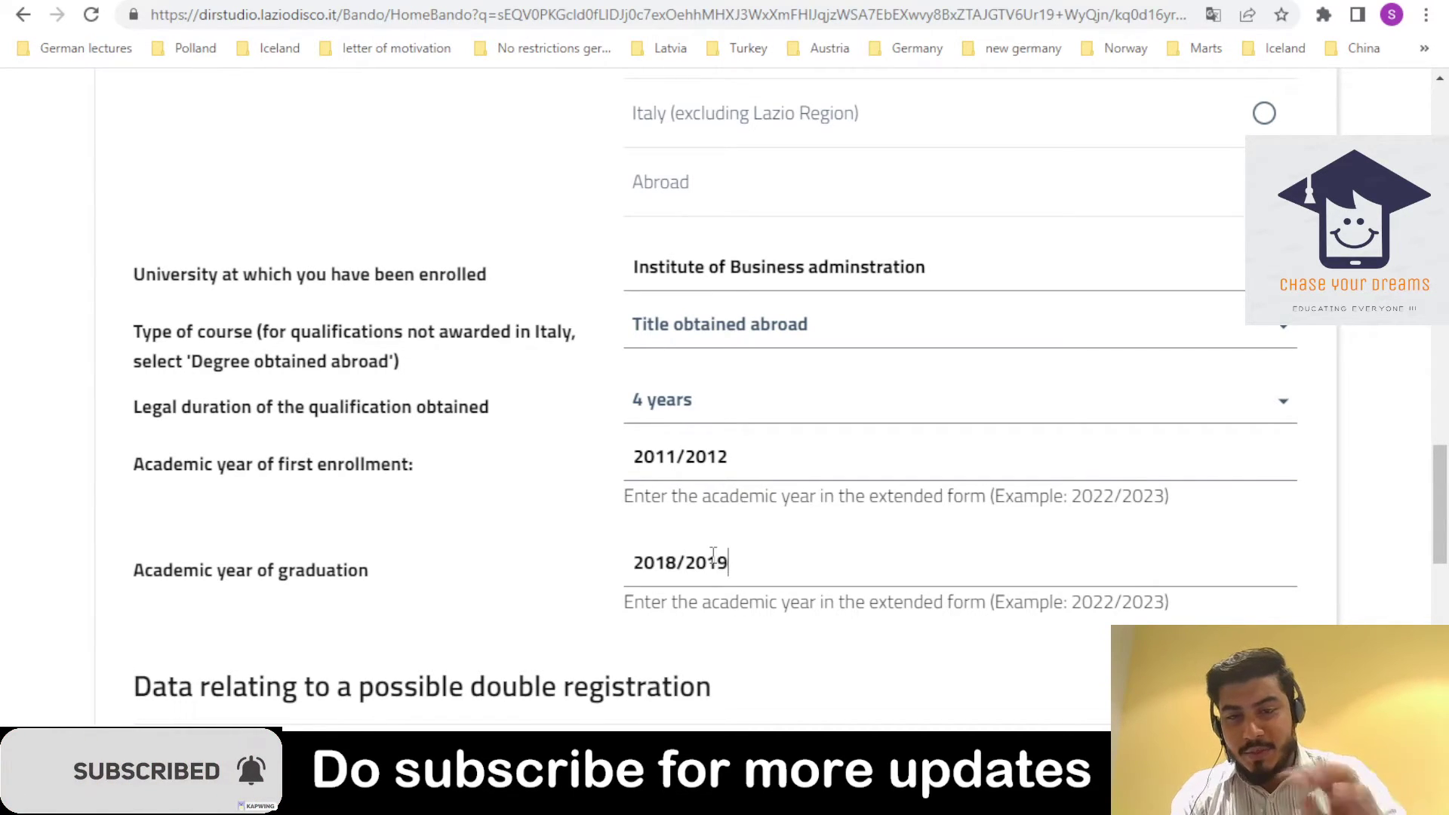
{"action": "scroll", "coordinate": [1438, 467], "scroll_direction": "down", "scroll_amount": 3}
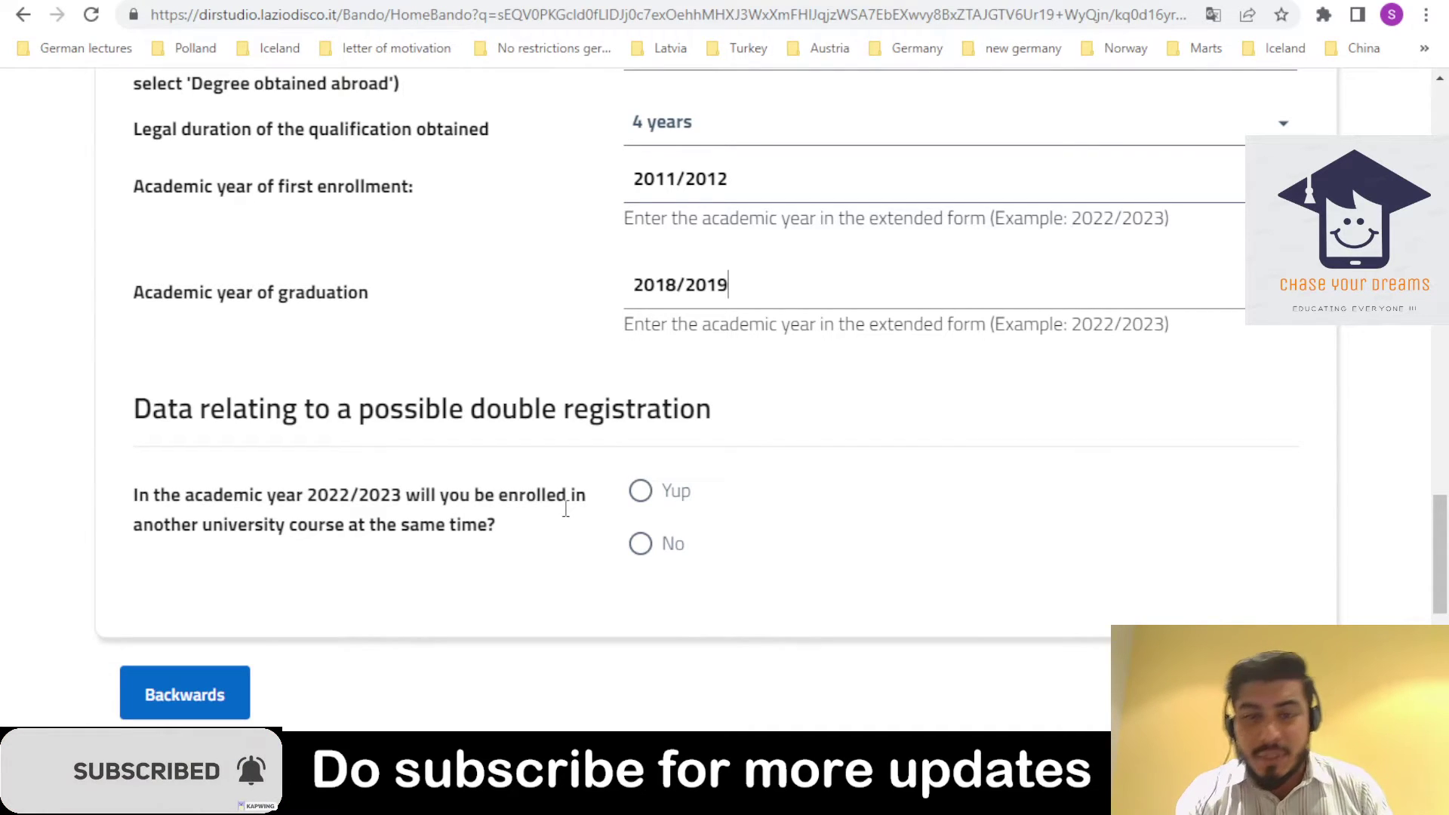
- Answer No to double registration in 2022/2023 and scroll to the bottom of the Signing up form
{"action": "left_click", "coordinate": [634, 498]}
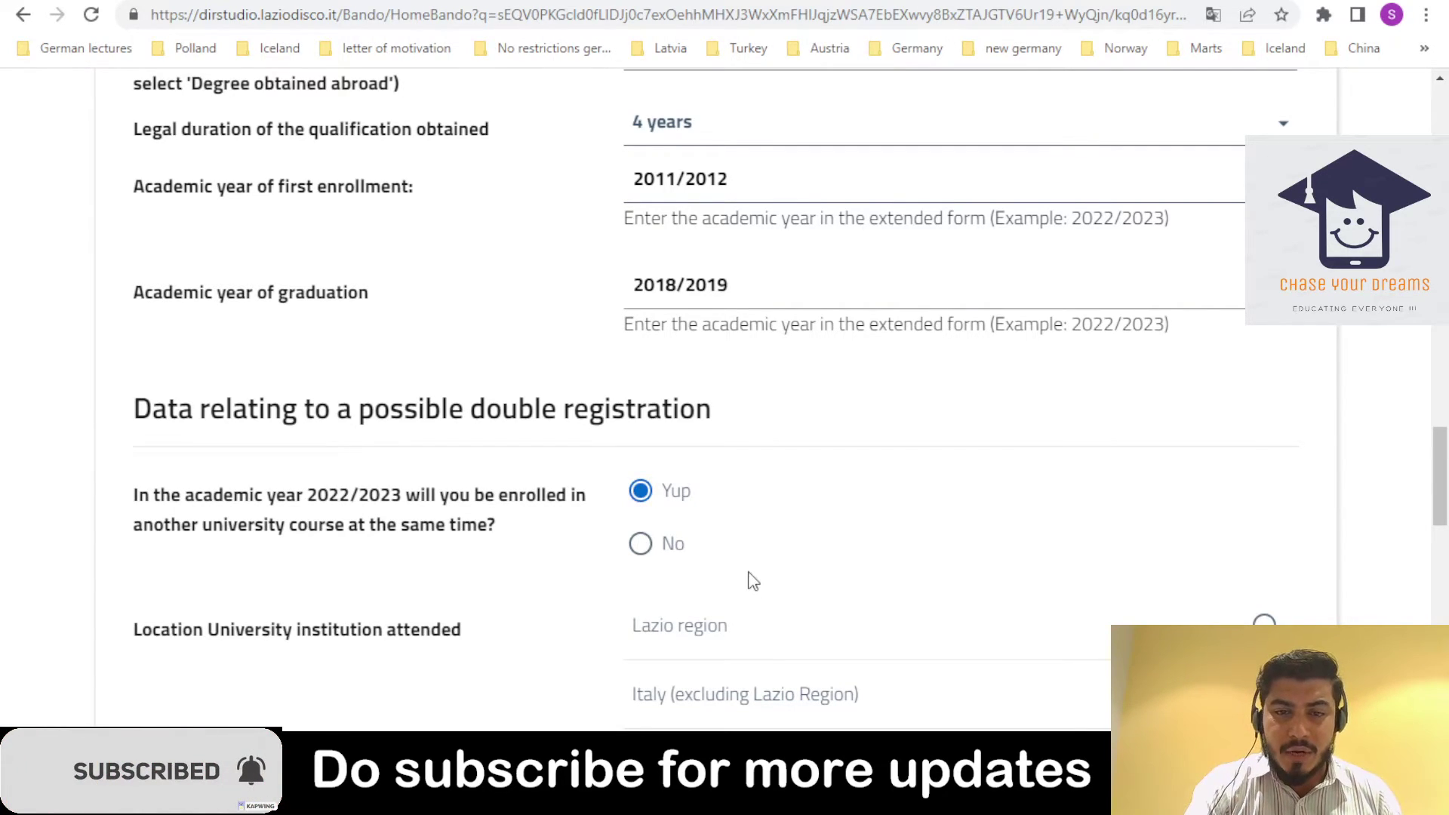
{"action": "left_click", "coordinate": [646, 543]}
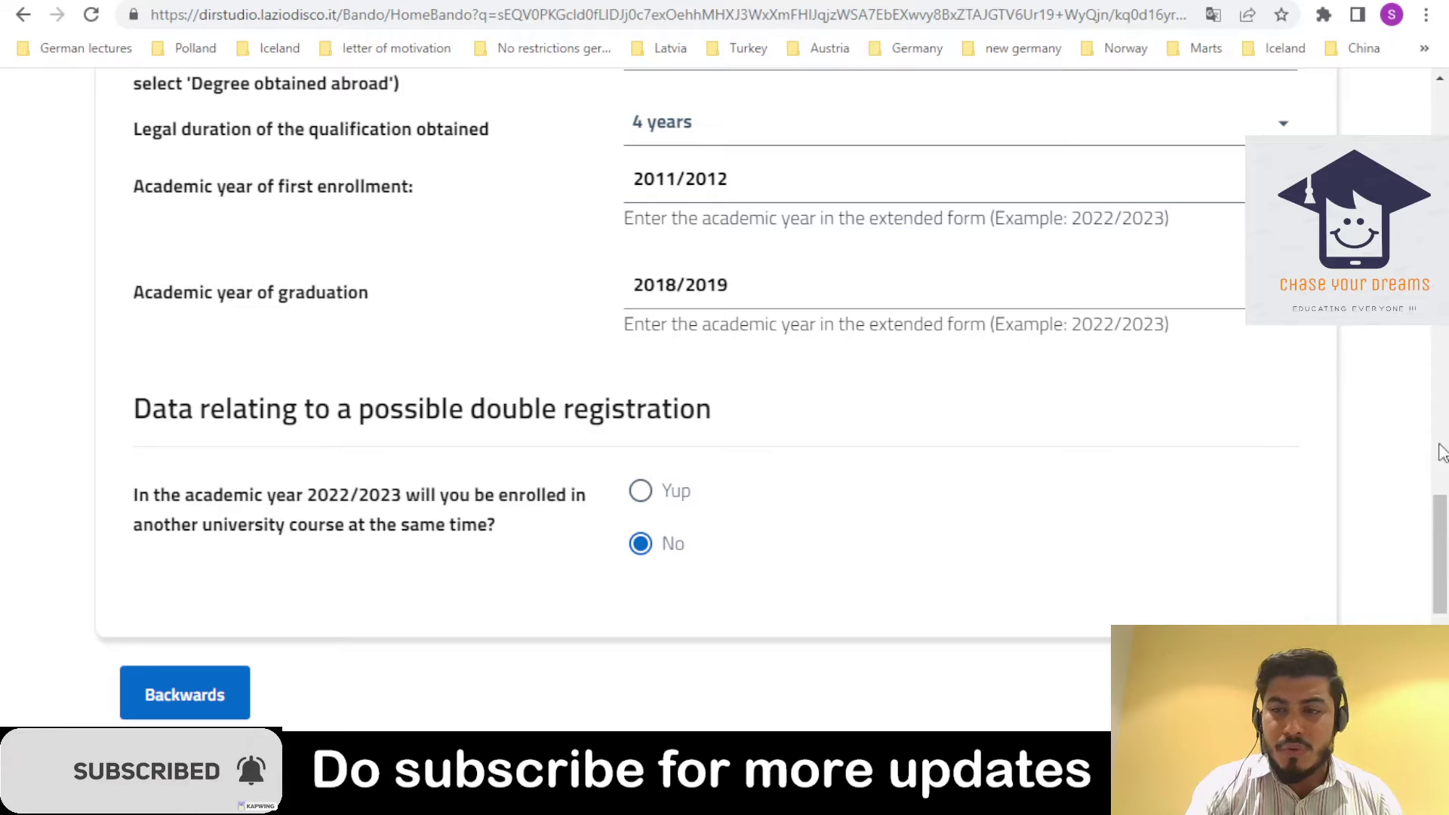
{"action": "left_click_drag", "start_coordinate": [1441, 515], "coordinate": [1411, 503]}
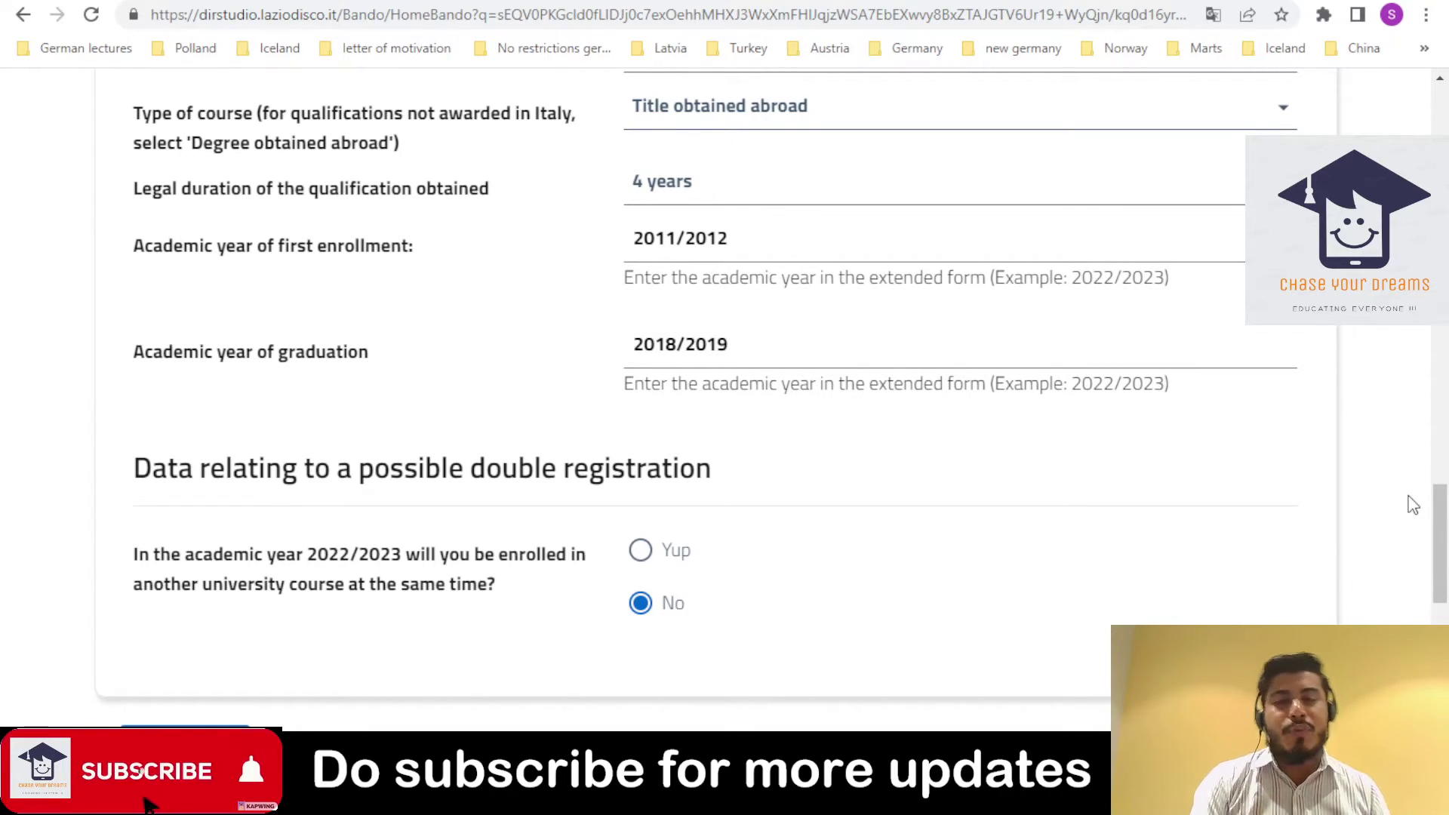
{"action": "left_click_drag", "start_coordinate": [1430, 521], "coordinate": [1440, 298]}
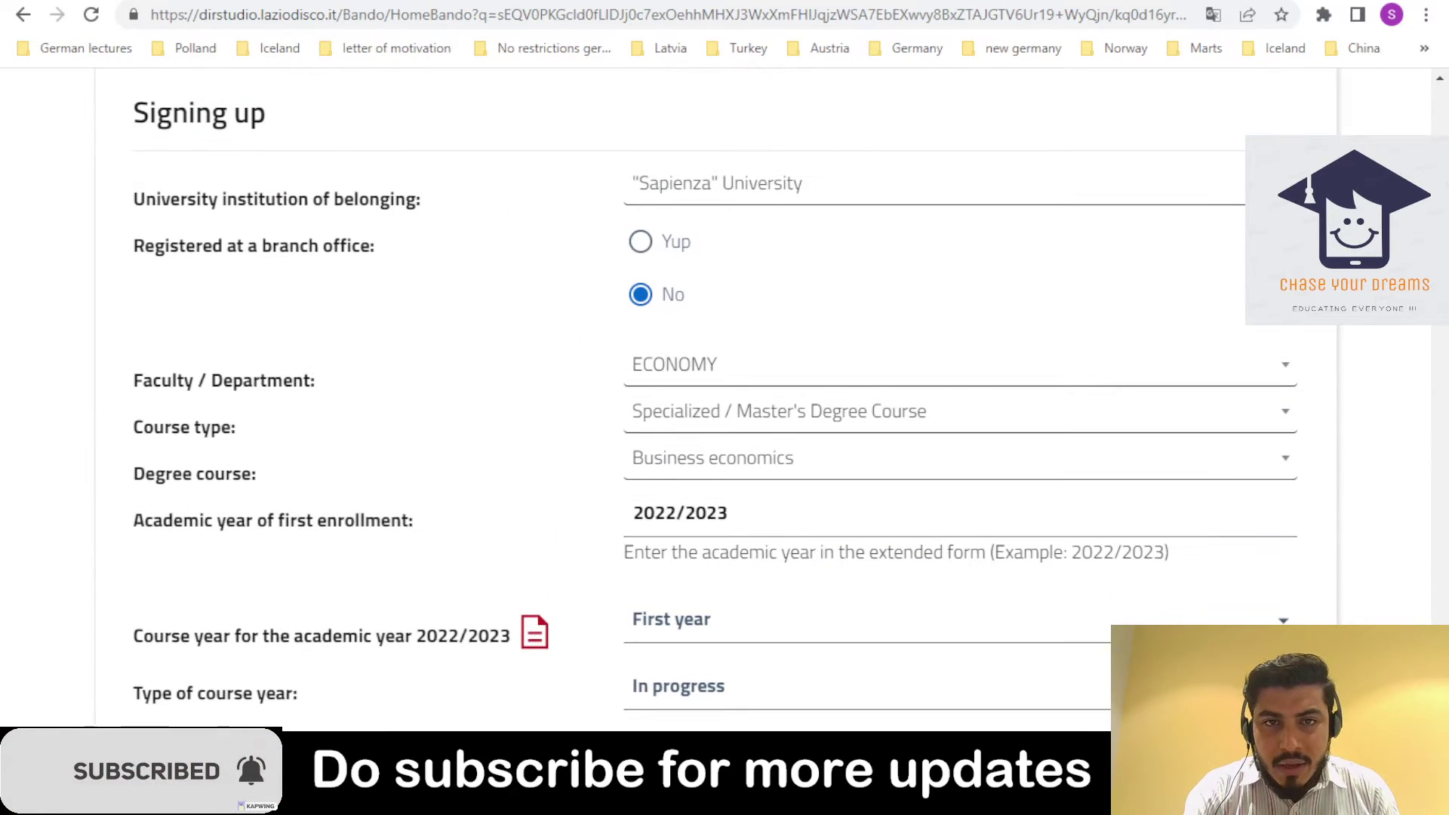
{"action": "scroll", "coordinate": [714, 400], "scroll_direction": "down", "scroll_amount": 3}
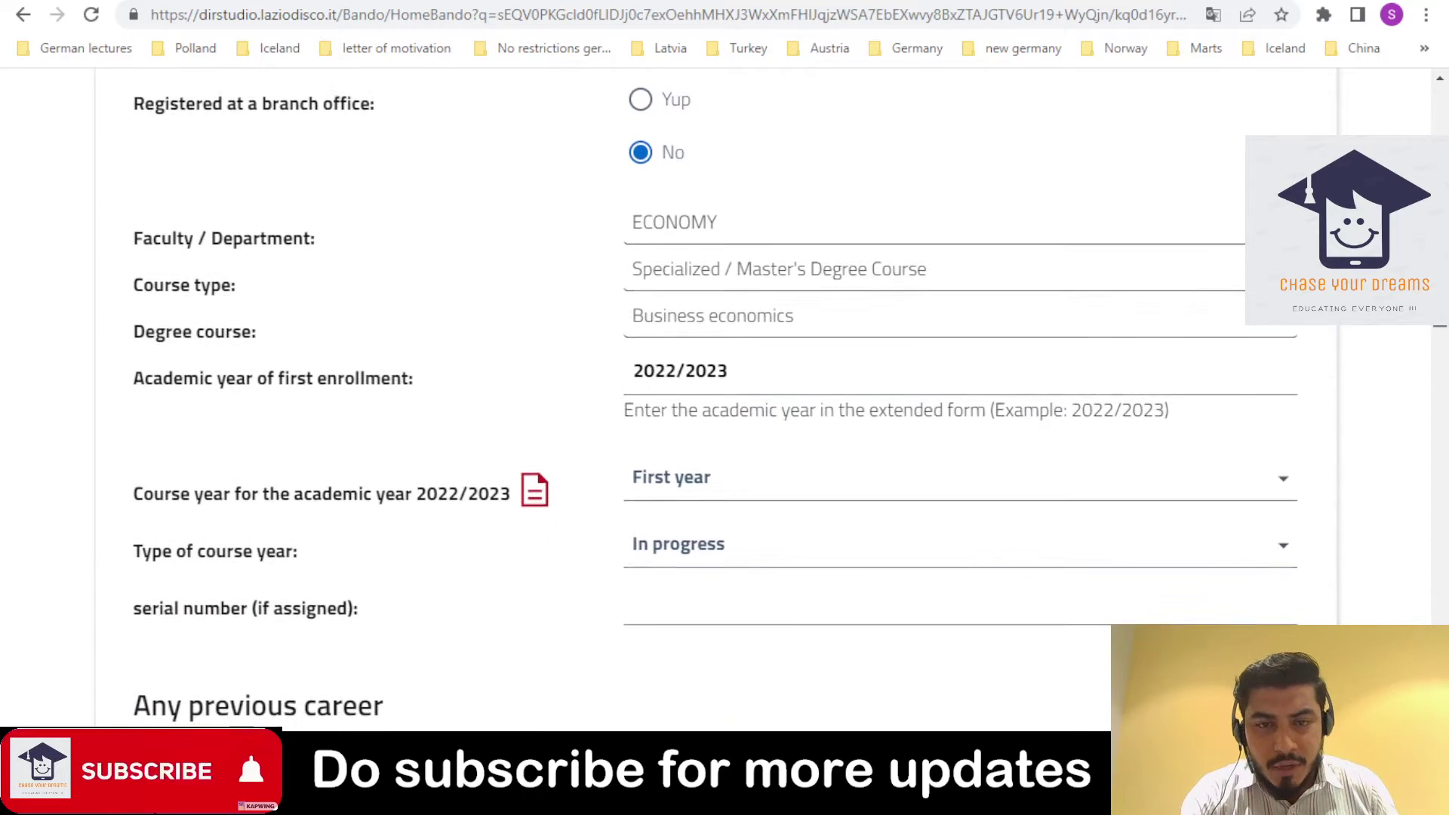
{"action": "scroll", "coordinate": [408, 686], "scroll_direction": "down", "scroll_amount": 4}
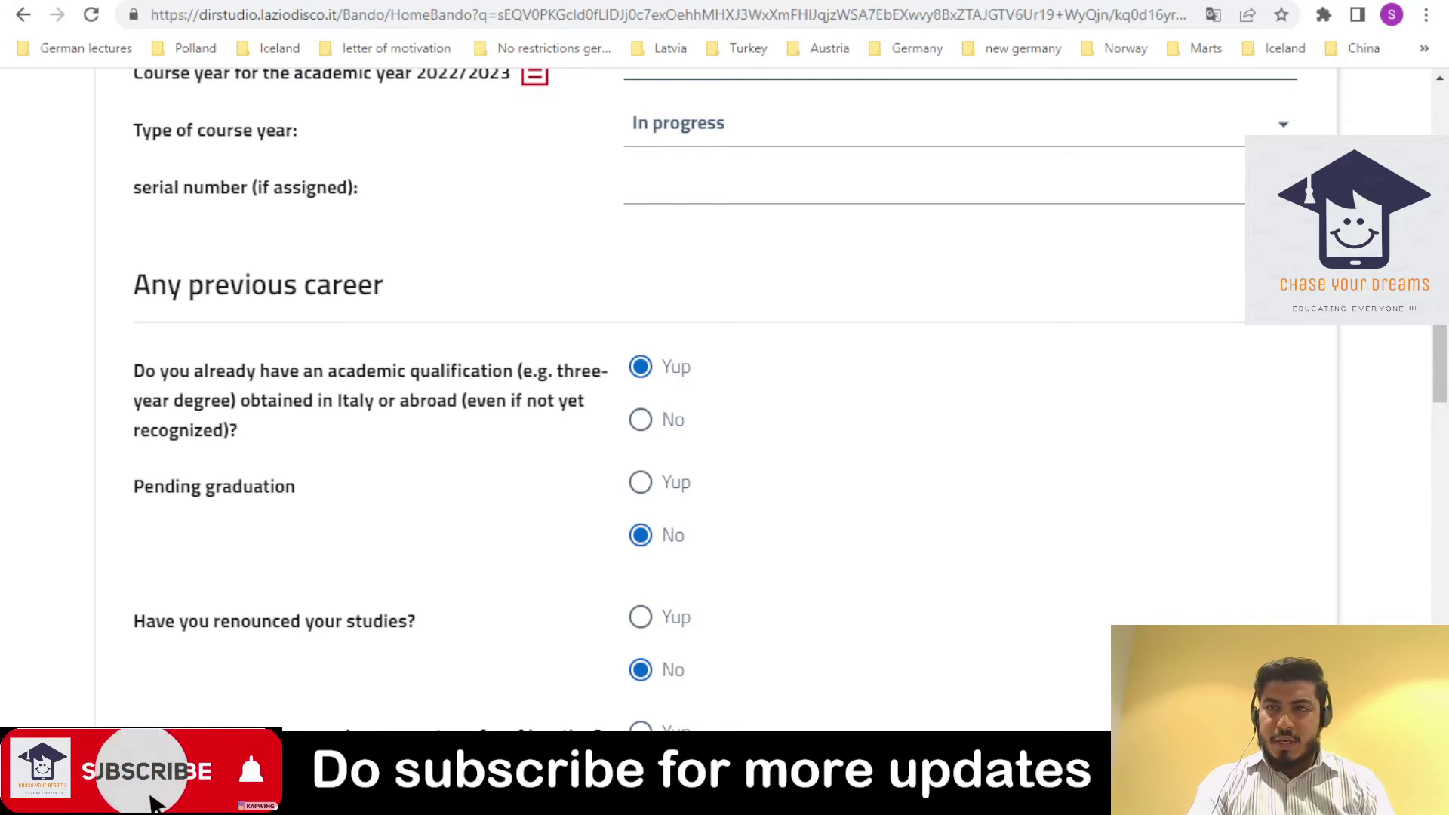
{"action": "left_click_drag", "start_coordinate": [1444, 346], "coordinate": [1409, 547]}
{"action": "left_click_drag", "start_coordinate": [1445, 499], "coordinate": [1445, 610]}
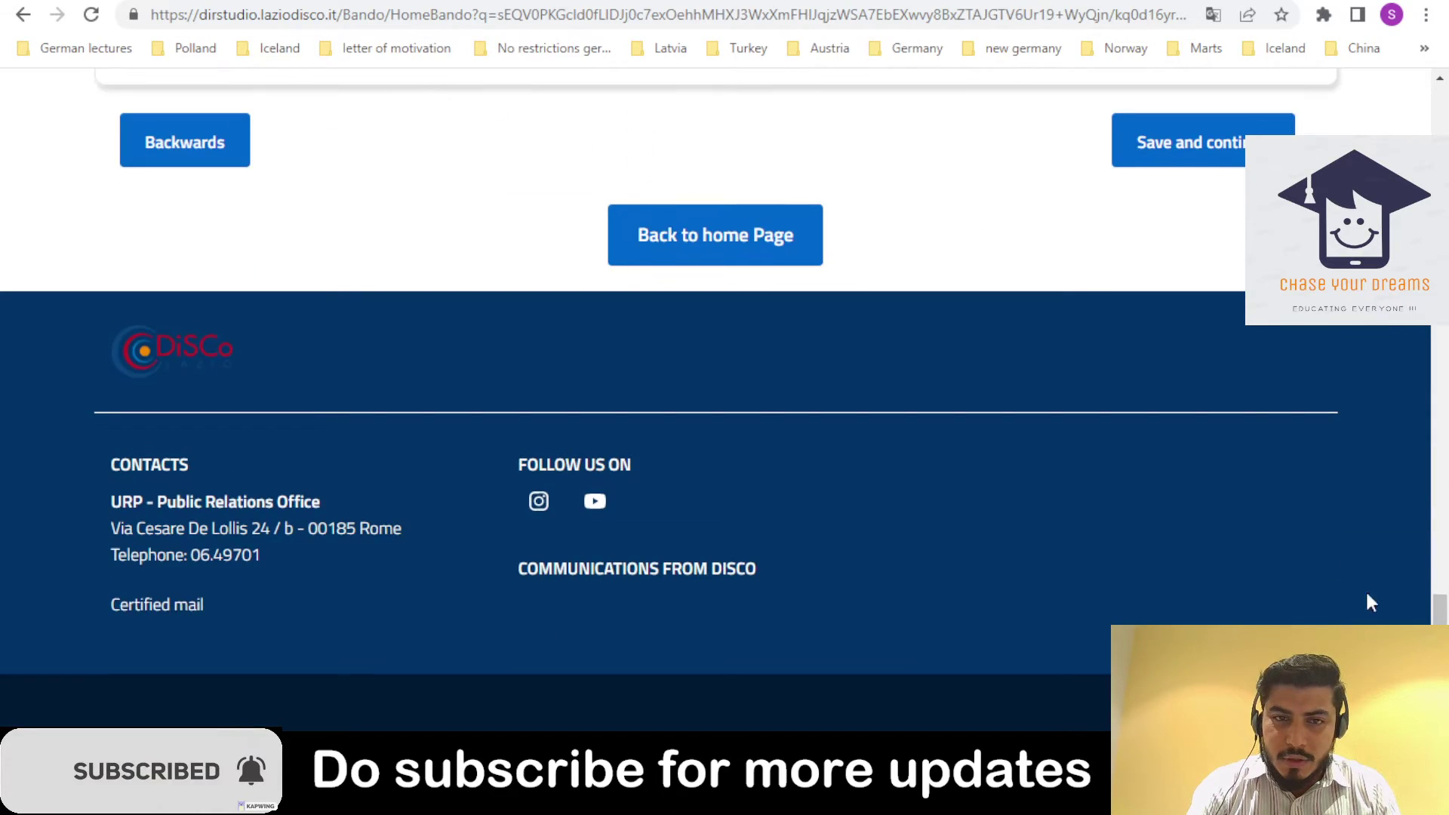
{"action": "left_click", "coordinate": [1445, 589]}
{"action": "scroll", "coordinate": [1444, 596], "scroll_direction": "down", "scroll_amount": 5}
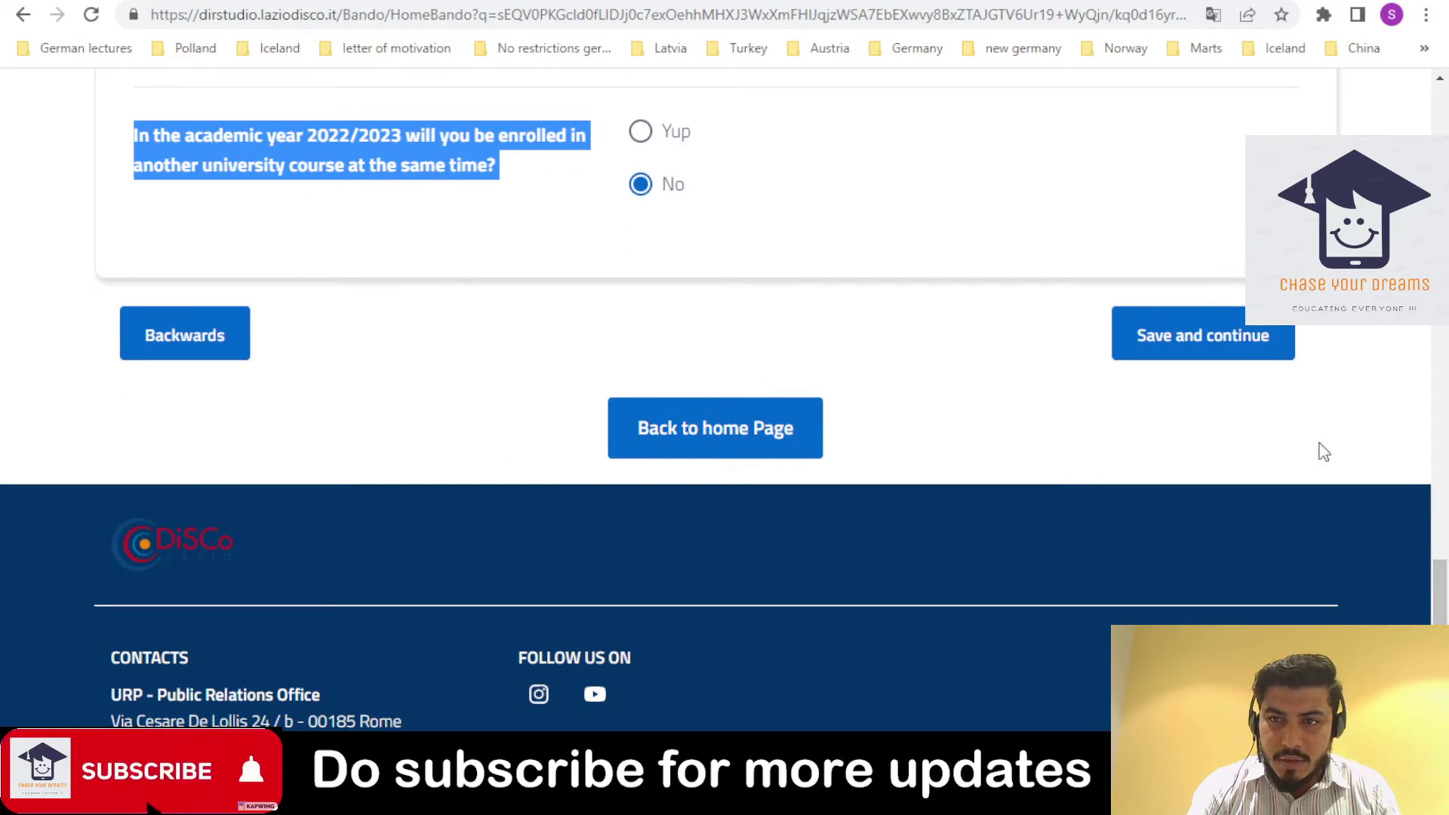
- Save the Signing up section, then enter 5 family members with a parent in the household
{"action": "left_click", "coordinate": [1231, 351]}
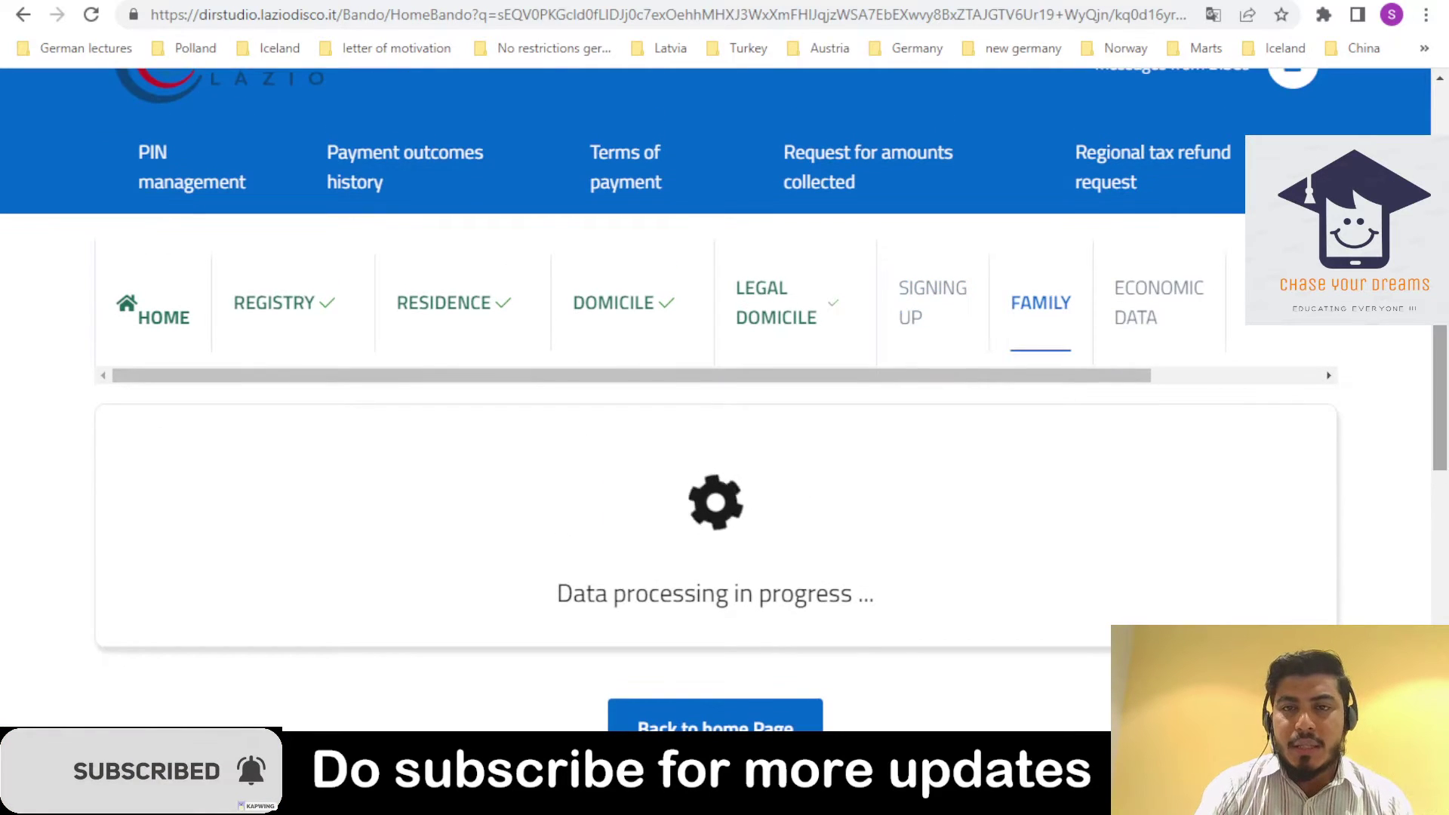
{"action": "scroll", "coordinate": [725, 389], "scroll_direction": "down", "scroll_amount": 3}
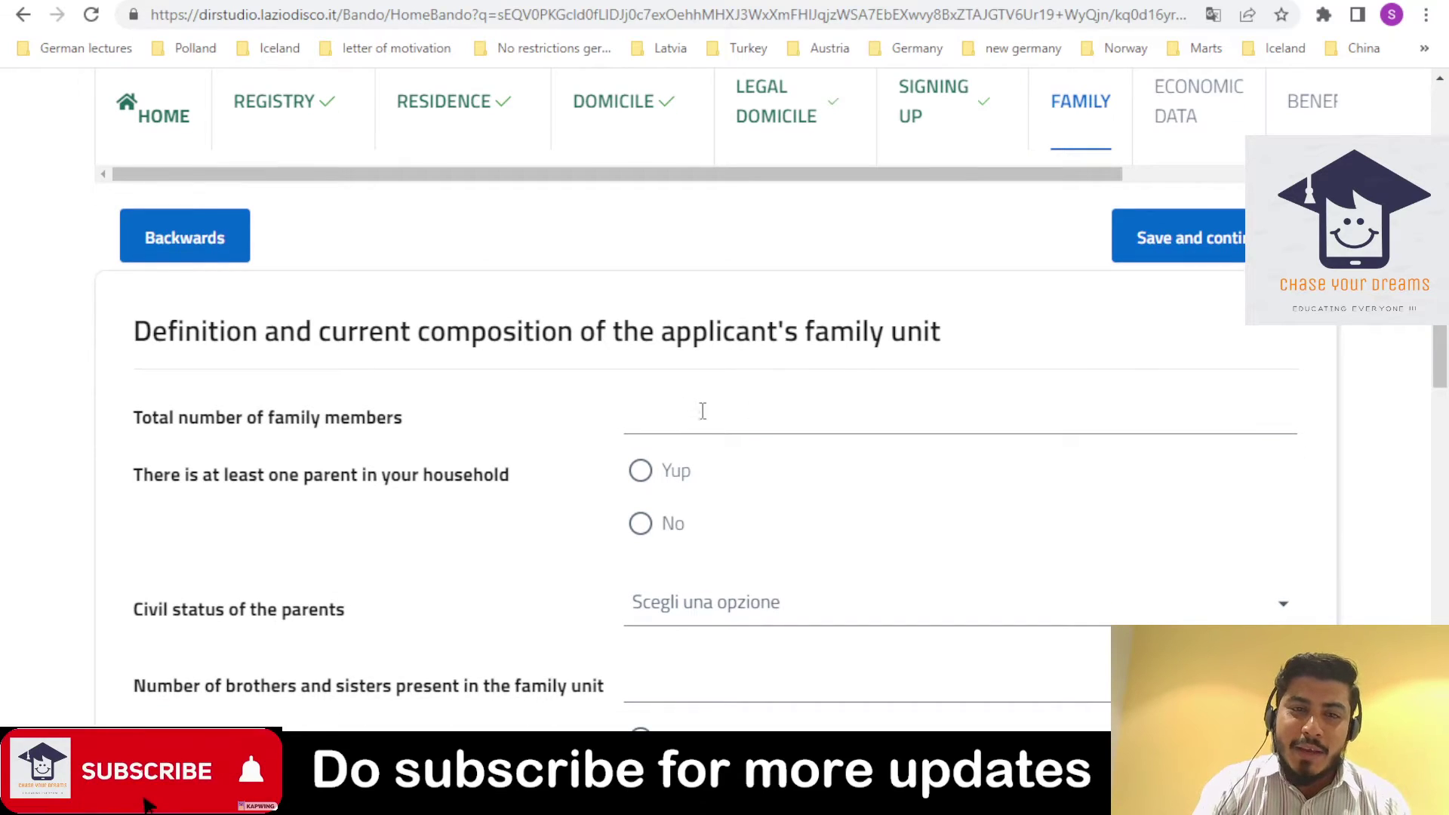
{"action": "left_click", "coordinate": [707, 414]}
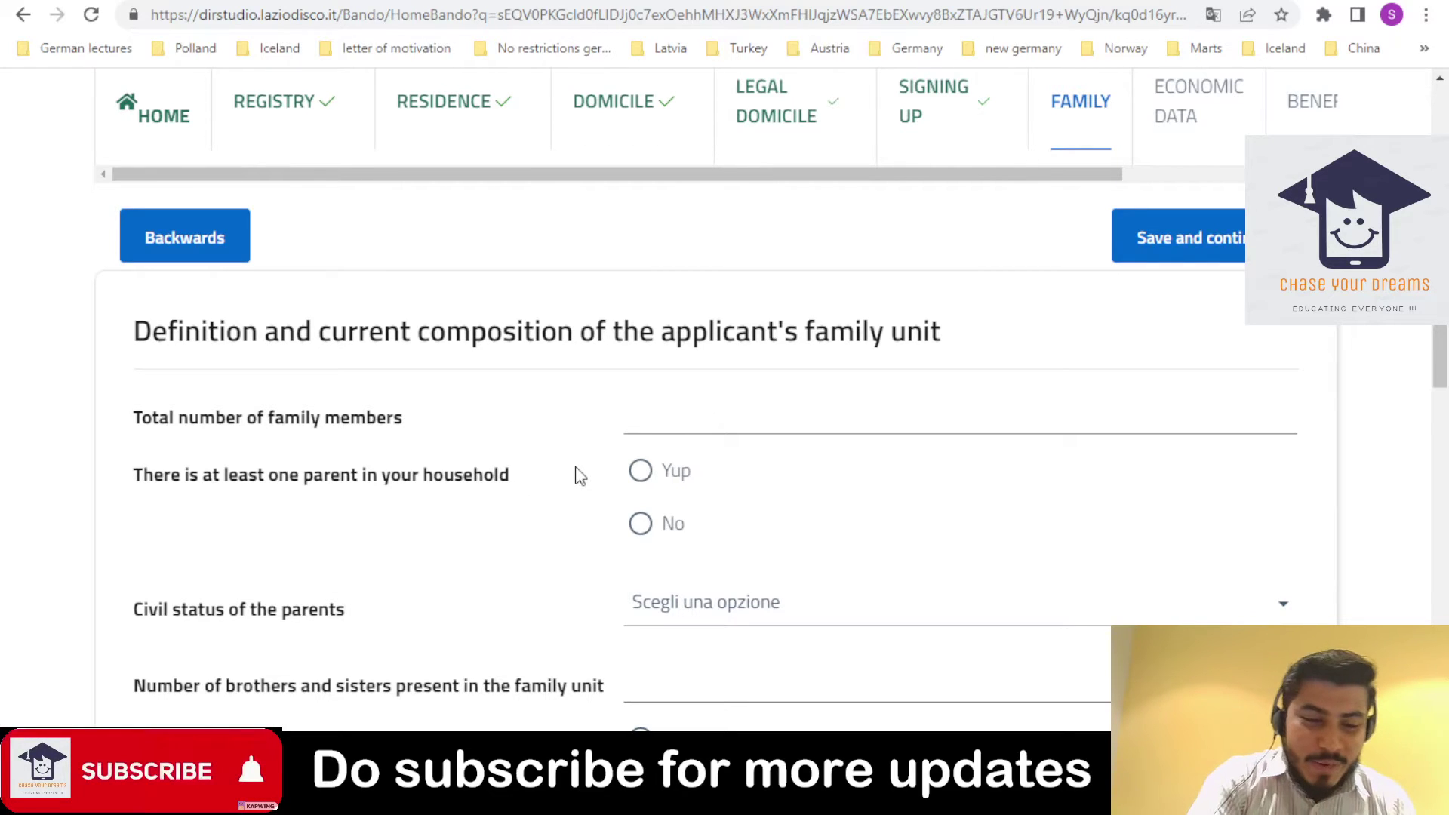
{"action": "type", "text": "5"}
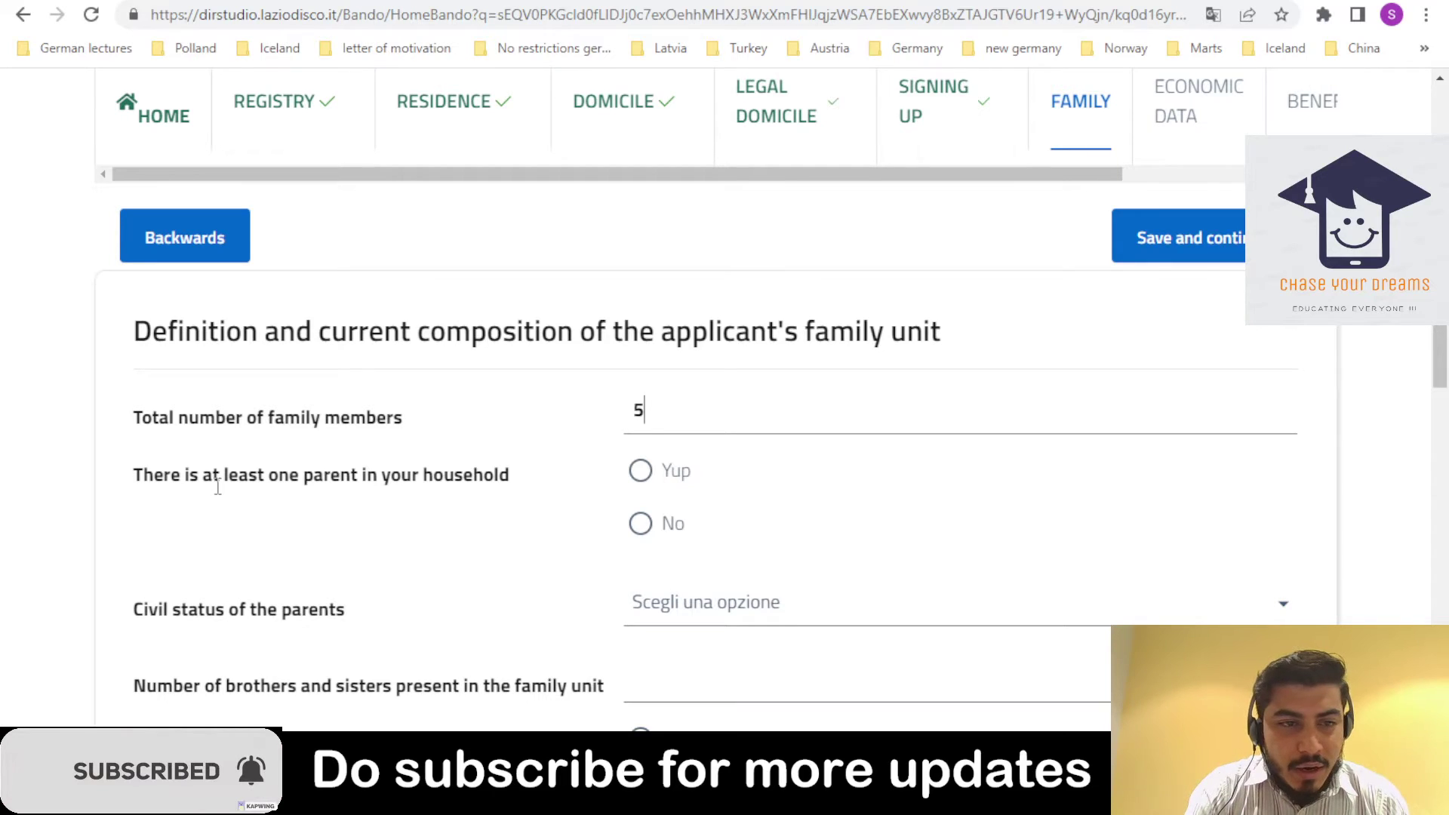
{"action": "left_click", "coordinate": [640, 471]}
{"action": "scroll", "coordinate": [1441, 343], "scroll_direction": "down", "scroll_amount": 3}
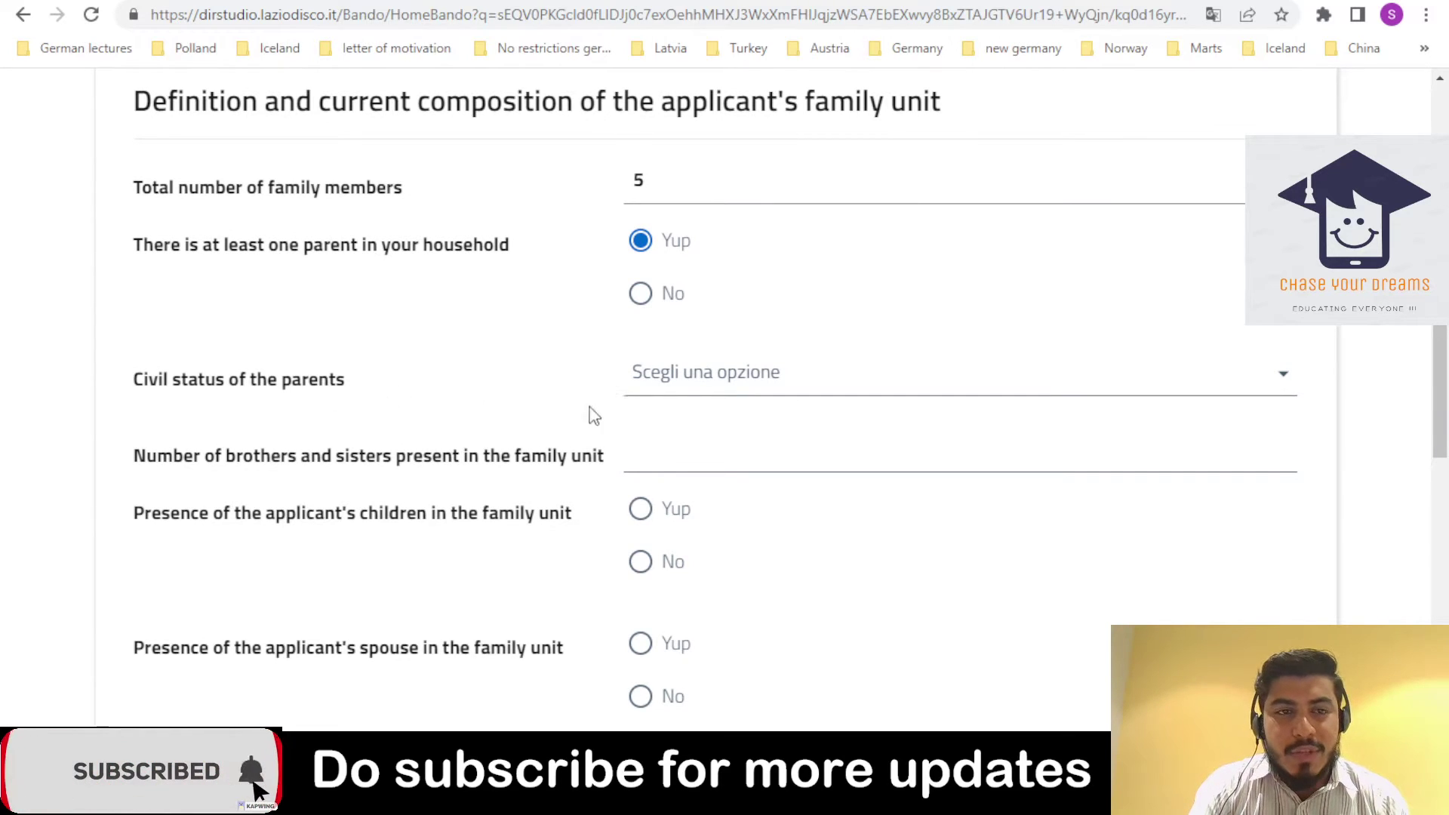
- Set the parents' civil status to Married and the number of siblings to 2
{"action": "left_click", "coordinate": [689, 396]}
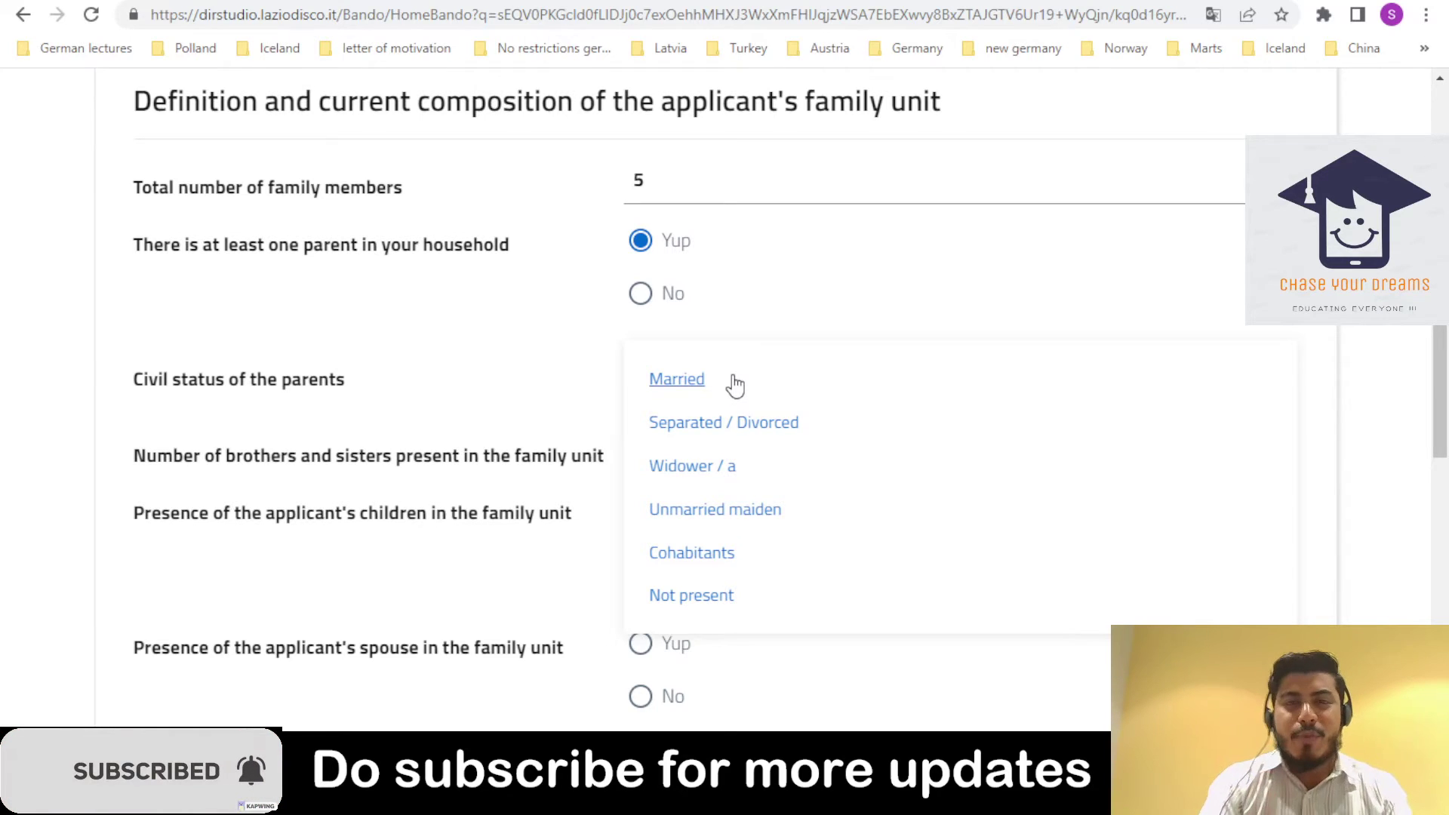
{"action": "left_click", "coordinate": [677, 379]}
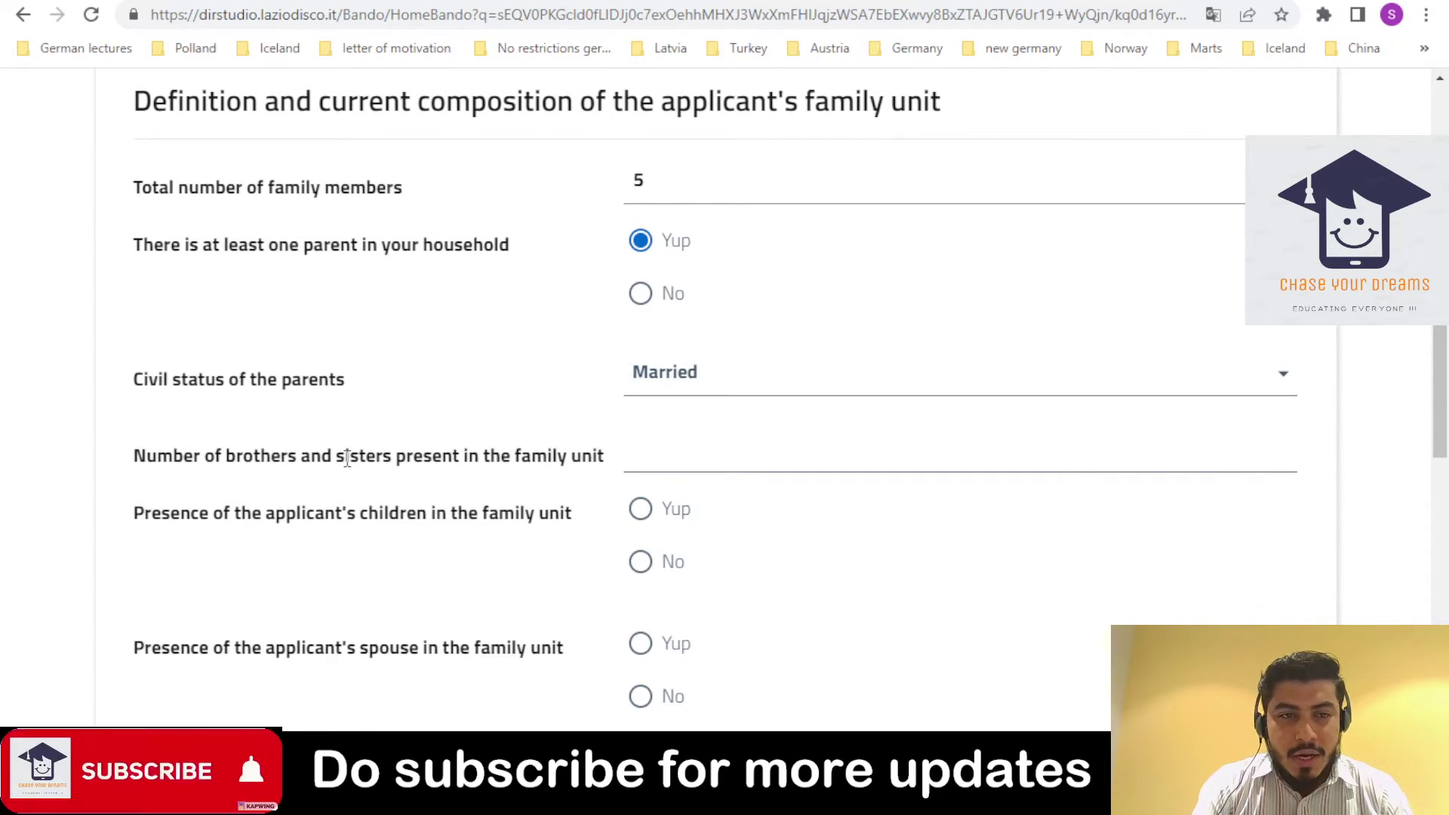
{"action": "left_click", "coordinate": [637, 455]}
{"action": "type", "text": "3"}
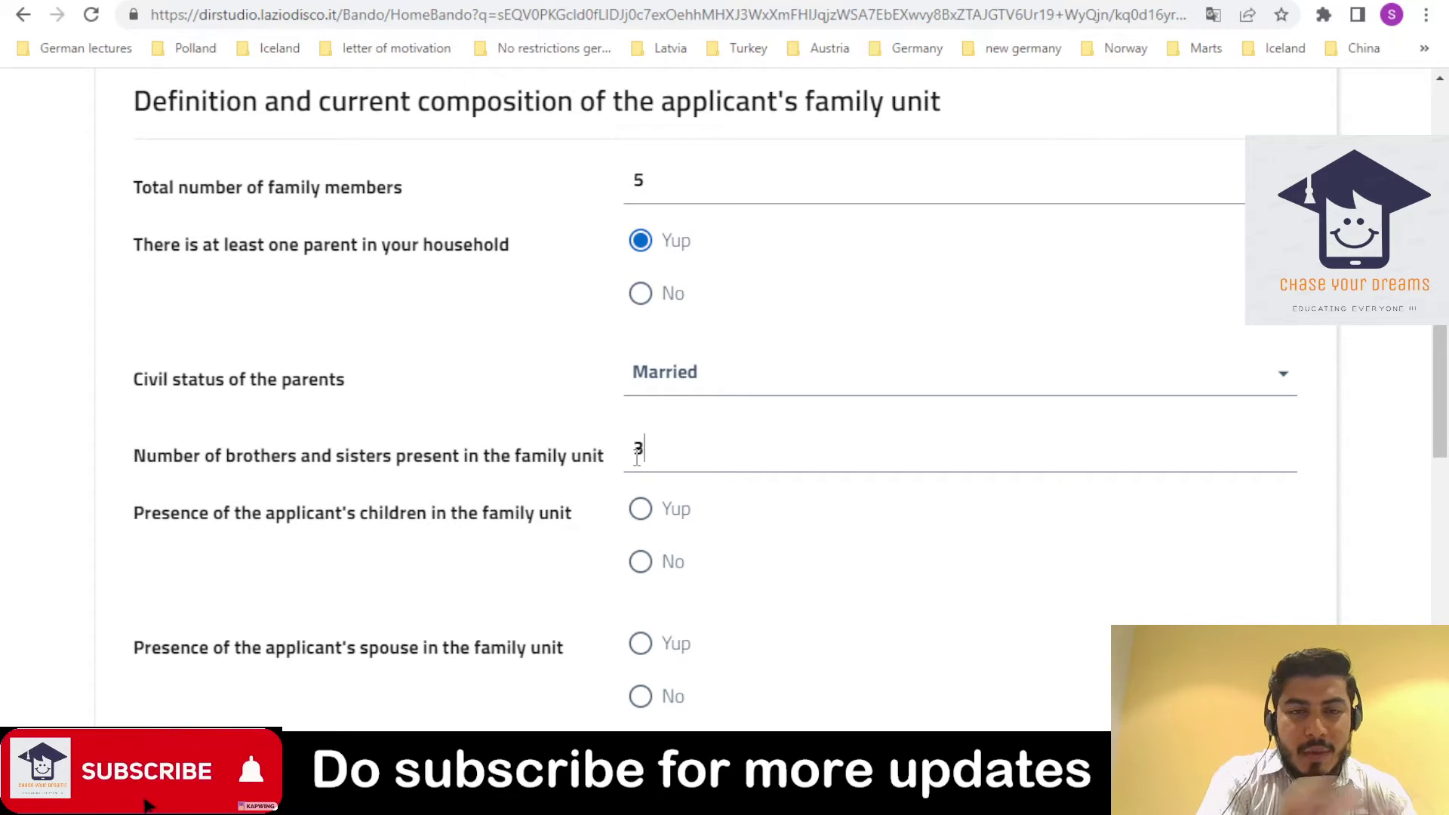
{"action": "key", "text": "BackSpace"}
{"action": "type", "text": "2"}
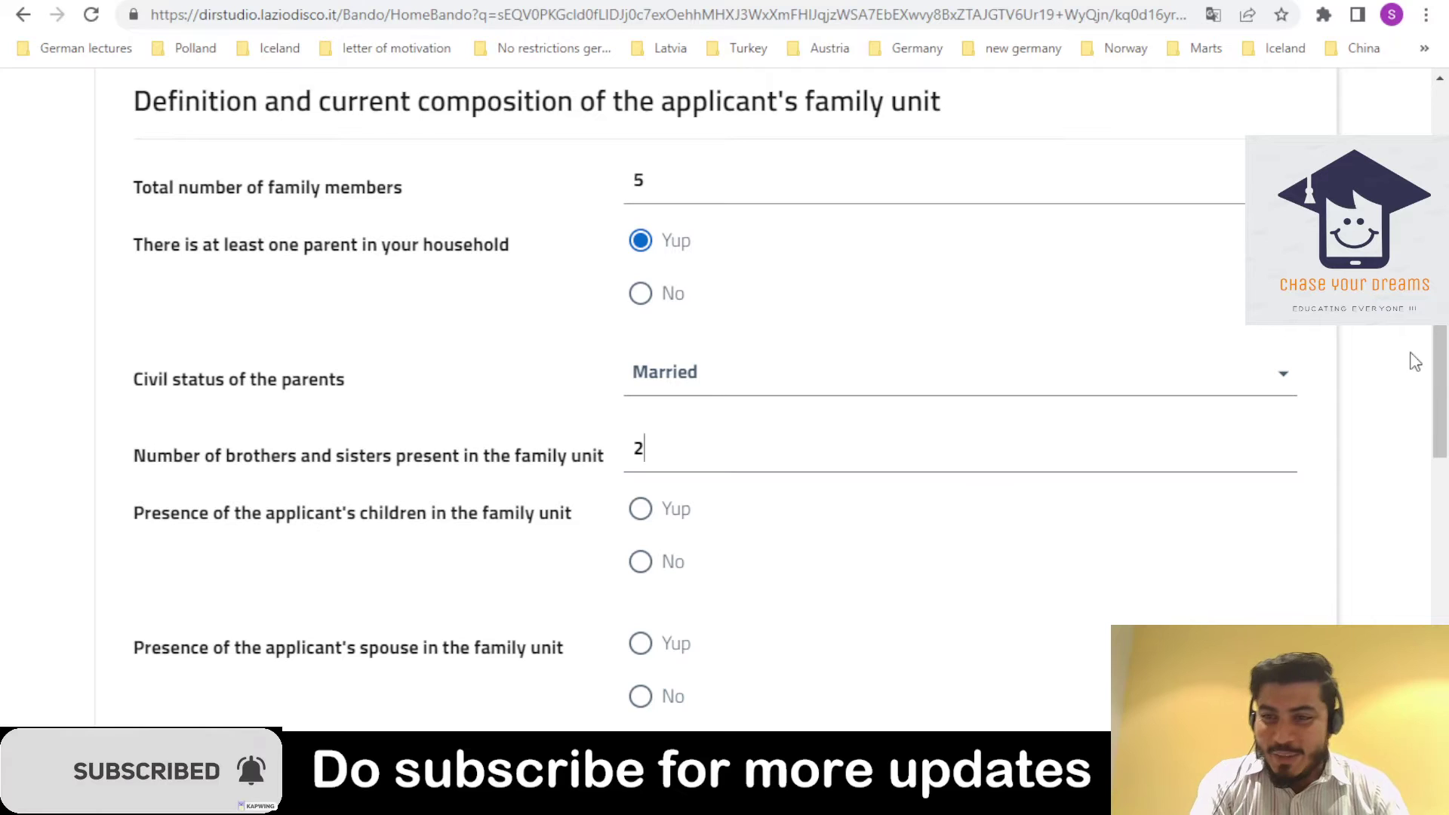
{"action": "left_click_drag", "start_coordinate": [1431, 356], "coordinate": [1431, 391]}
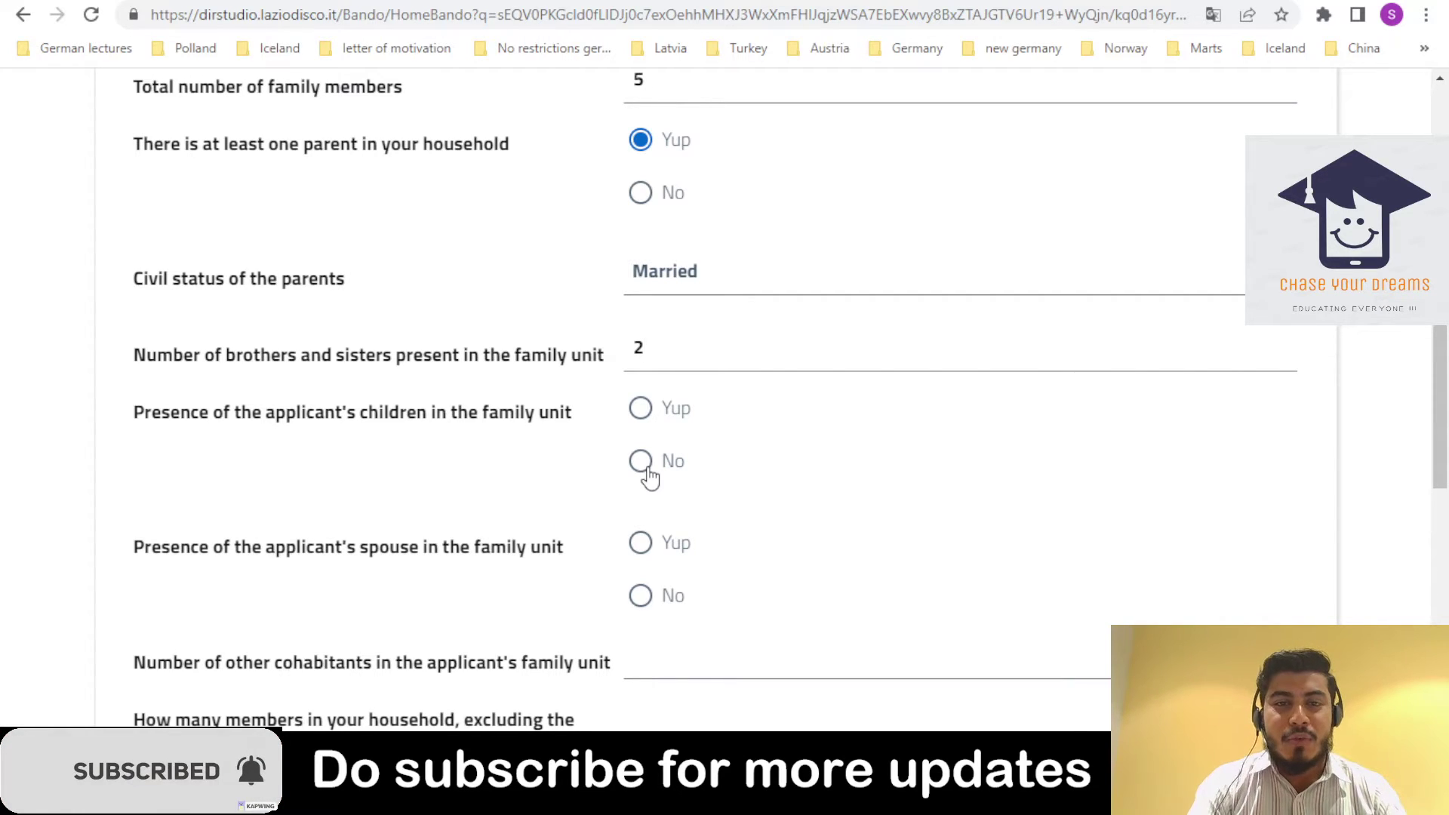
- Answer No for children and spouse, enter 0 other cohabitants and 4 members abroad, then save
{"action": "left_click", "coordinate": [648, 413]}
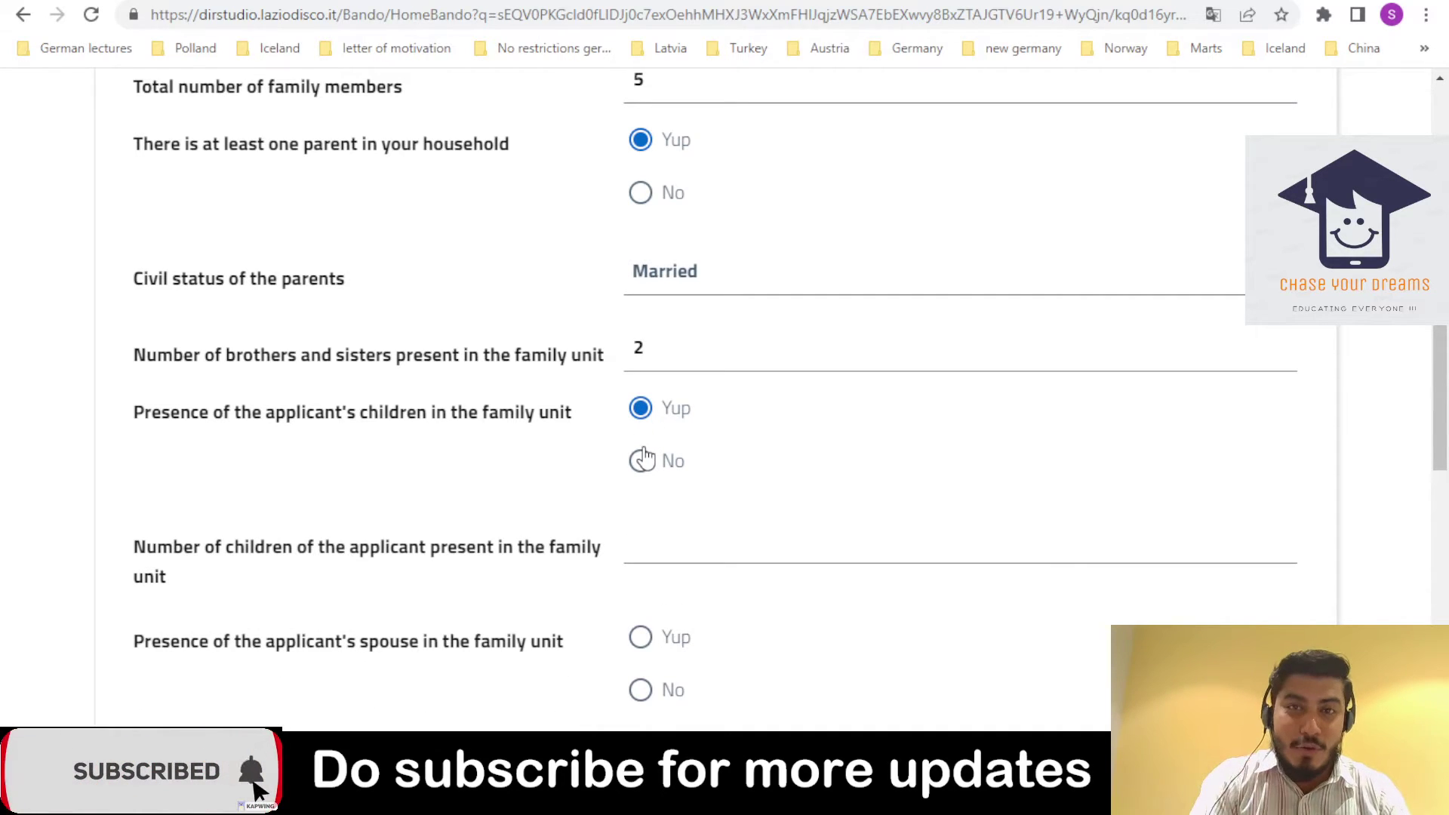
{"action": "left_click", "coordinate": [641, 462]}
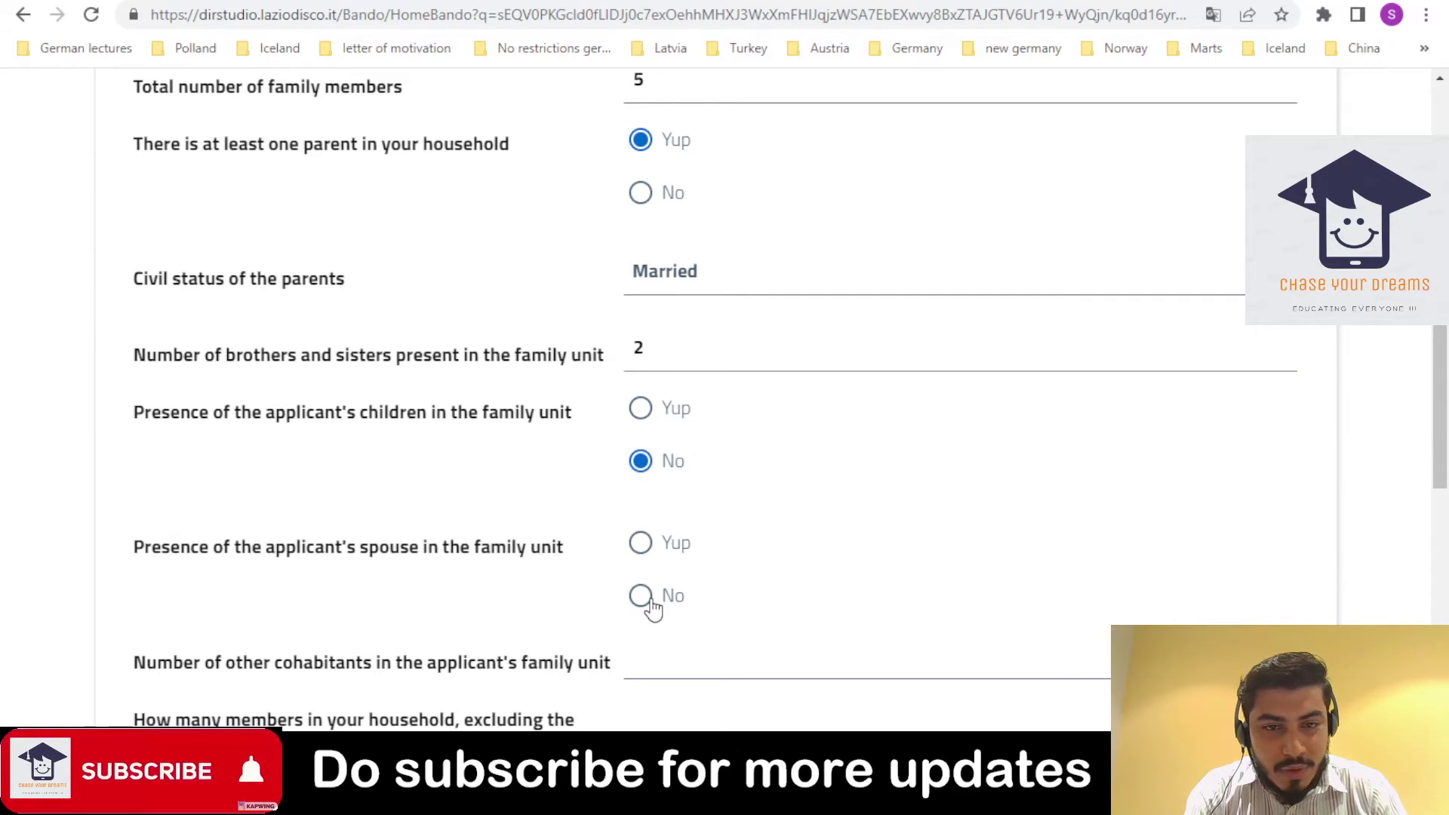
{"action": "left_click_drag", "start_coordinate": [1438, 339], "coordinate": [1436, 405]}
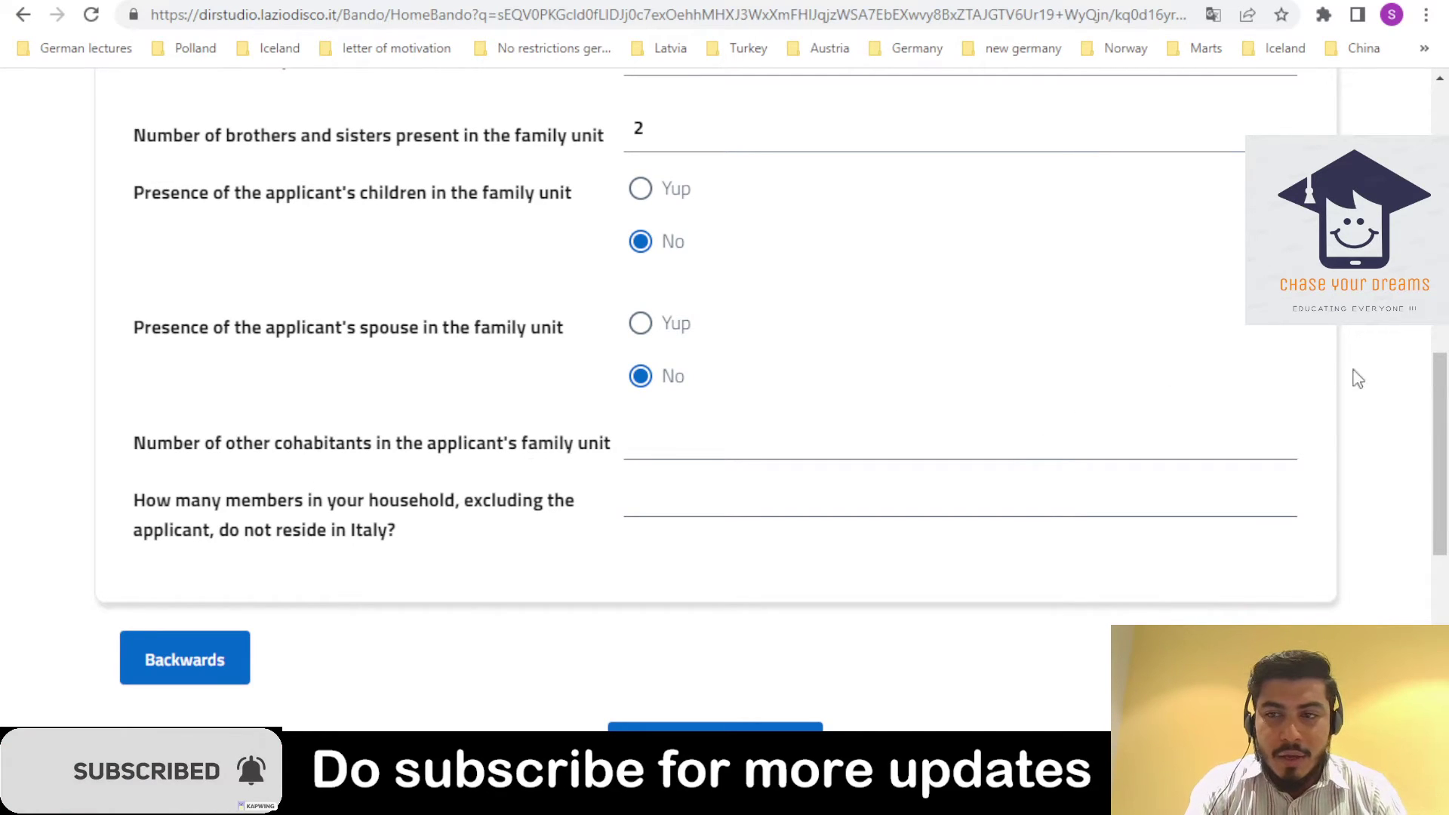
{"action": "left_click_drag", "start_coordinate": [1442, 401], "coordinate": [1442, 422]}
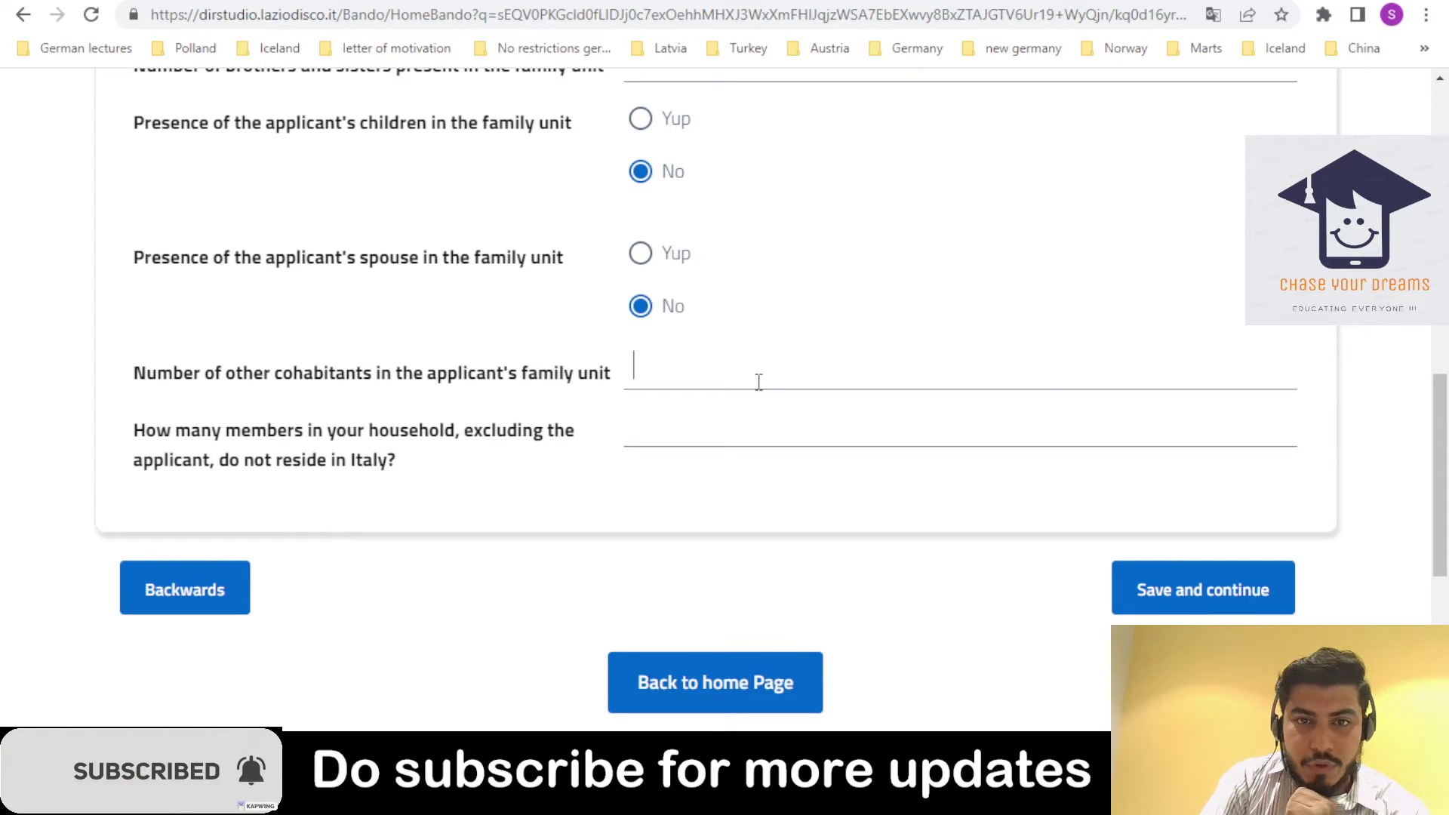
{"action": "type", "text": "0"}
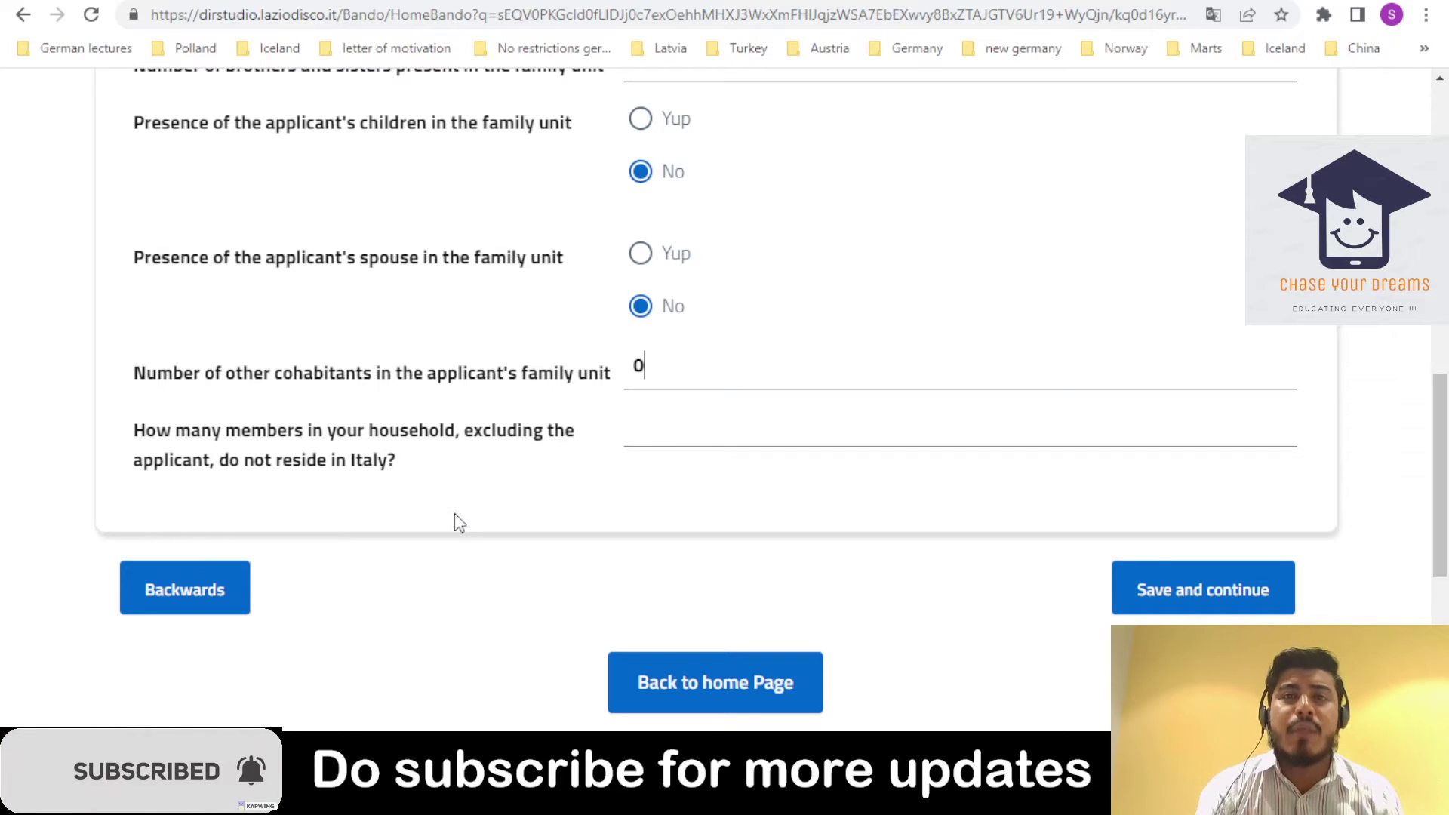
{"action": "left_click", "coordinate": [694, 435]}
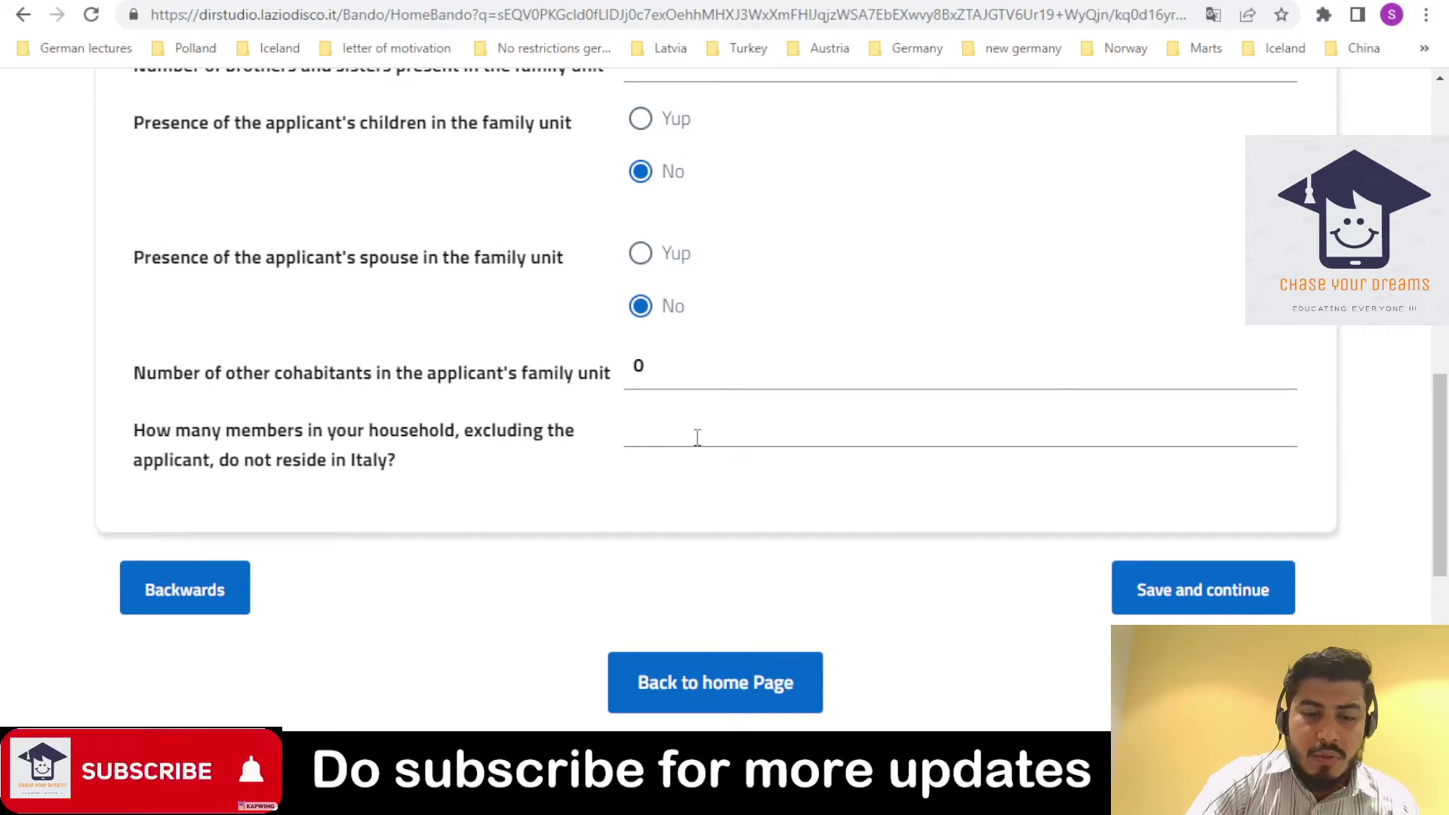
{"action": "left_click_drag", "start_coordinate": [1440, 412], "coordinate": [1378, 462]}
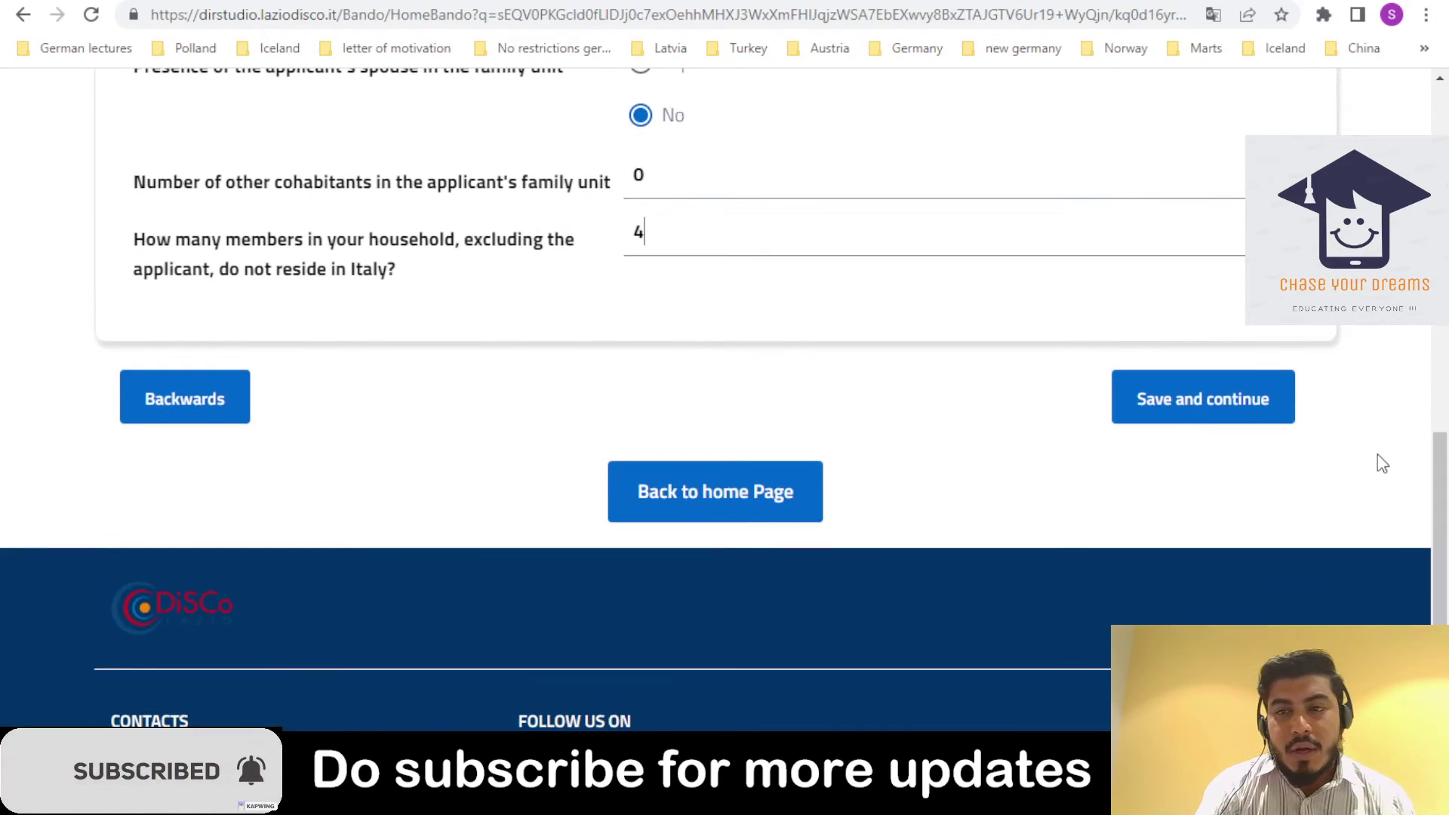
{"action": "left_click", "coordinate": [1205, 411]}
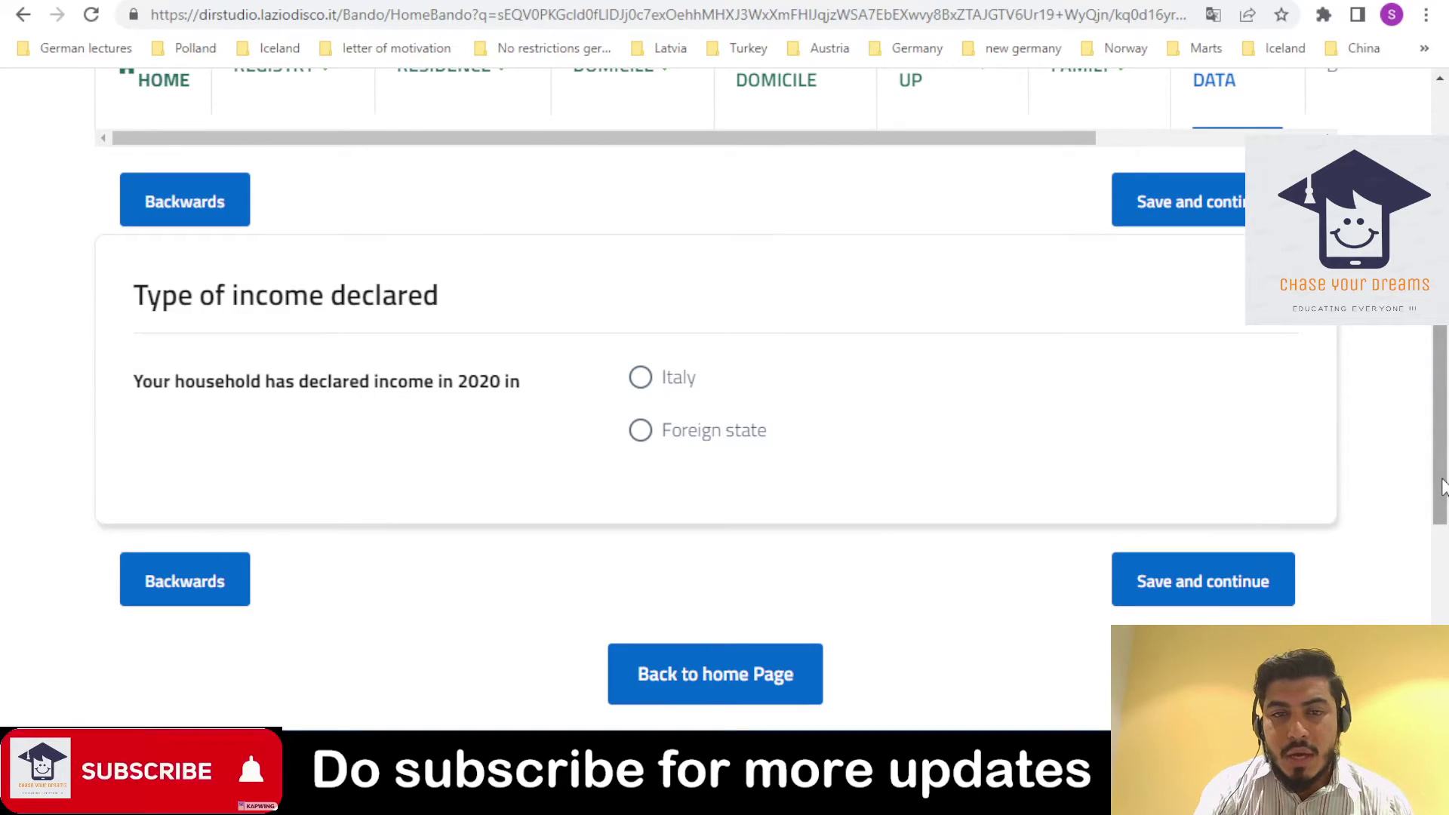
- Declare the household's 2020 income as earned in a foreign state
{"action": "left_click", "coordinate": [710, 431]}
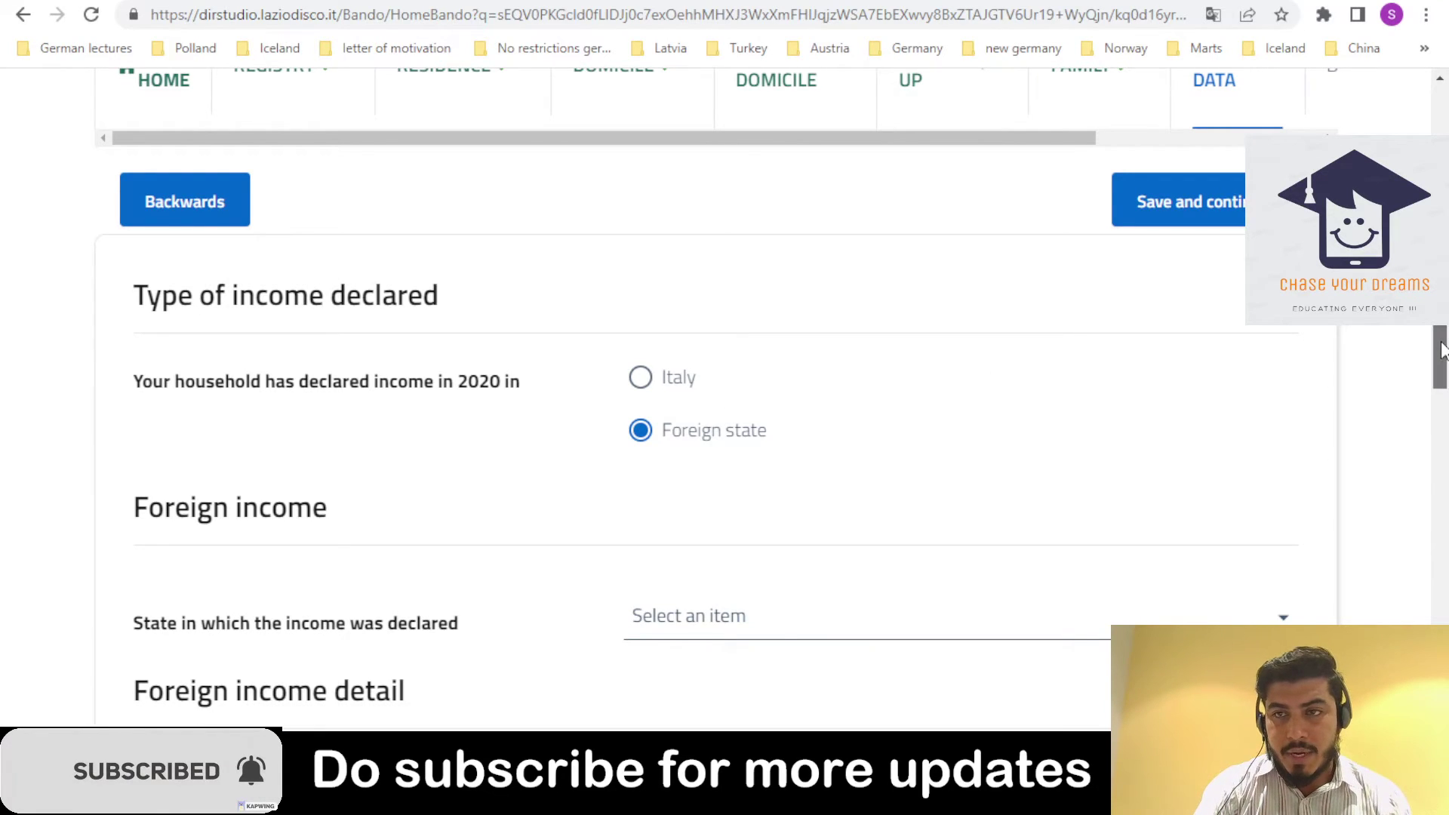
{"action": "scroll", "coordinate": [1441, 356], "scroll_direction": "down", "scroll_amount": 1}
{"action": "scroll", "coordinate": [1441, 356], "scroll_direction": "down", "scroll_amount": 1}
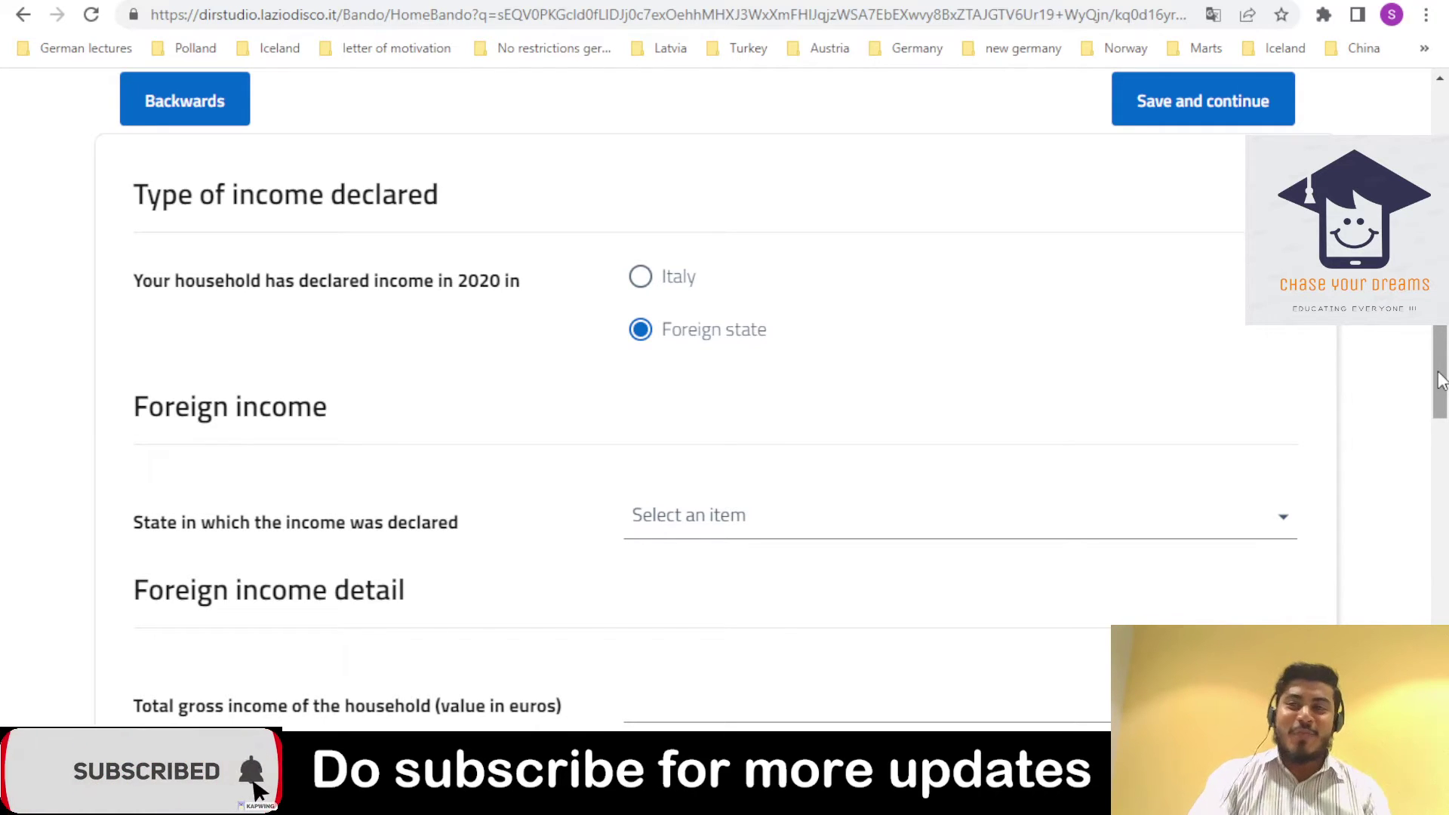
{"action": "left_click_drag", "start_coordinate": [1441, 381], "coordinate": [1439, 407]}
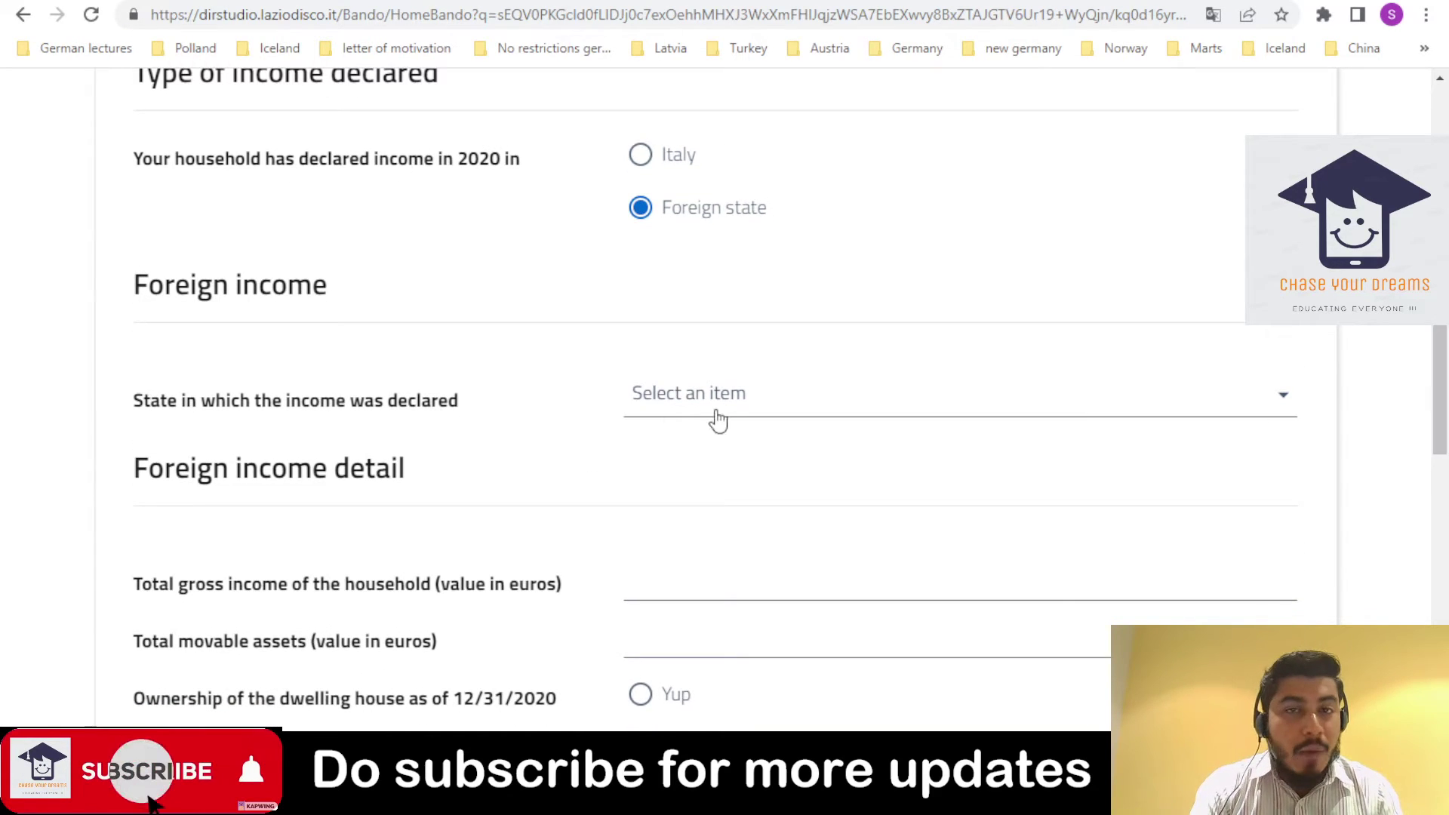
- Select PAKISTAN as the state where the income was declared
{"action": "left_click", "coordinate": [789, 402]}
{"action": "scroll", "coordinate": [789, 403], "scroll_direction": "down", "scroll_amount": 10}
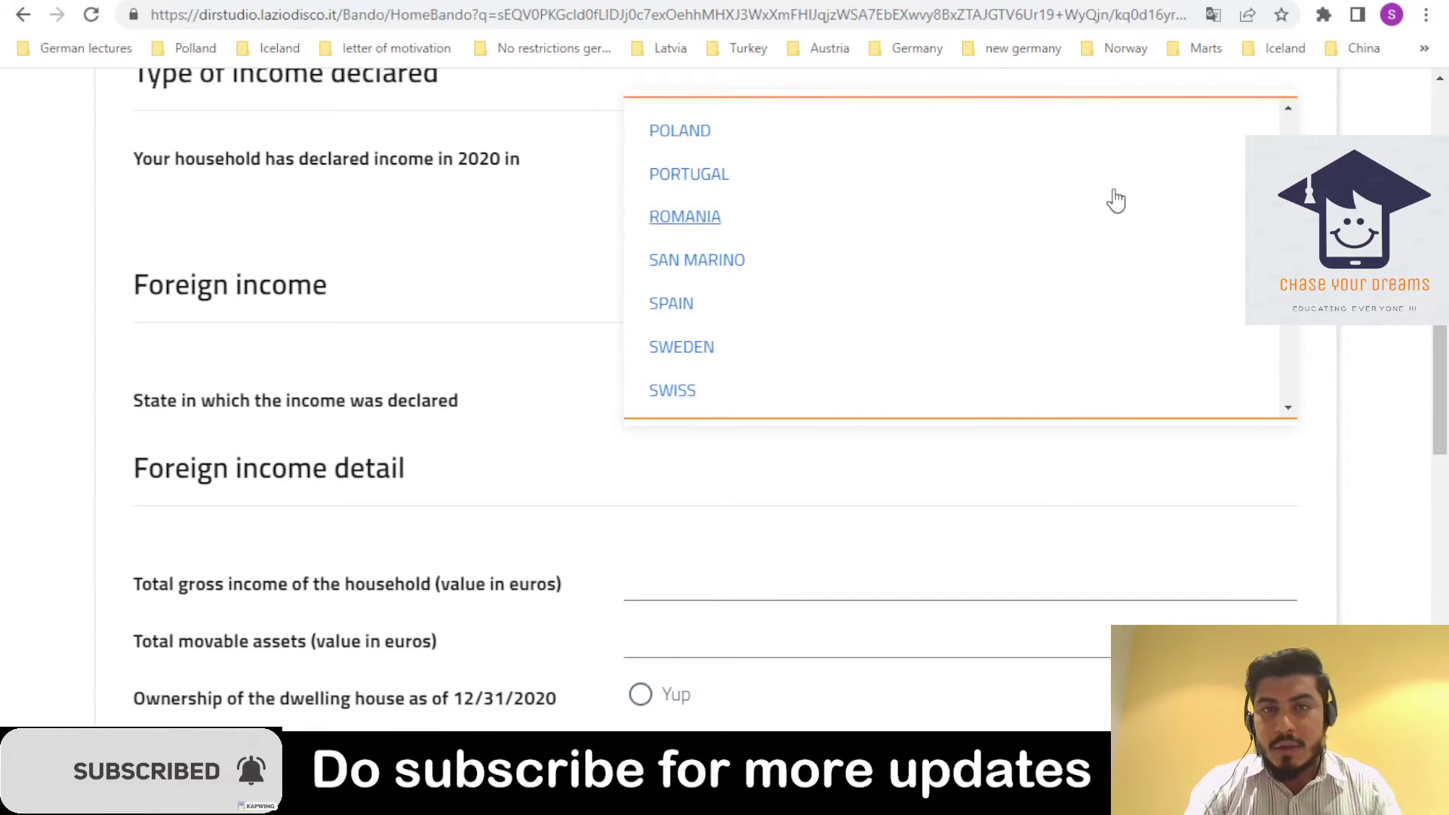
{"action": "left_click_drag", "start_coordinate": [1288, 156], "coordinate": [1310, 416]}
{"action": "left_click", "coordinate": [1310, 416]}
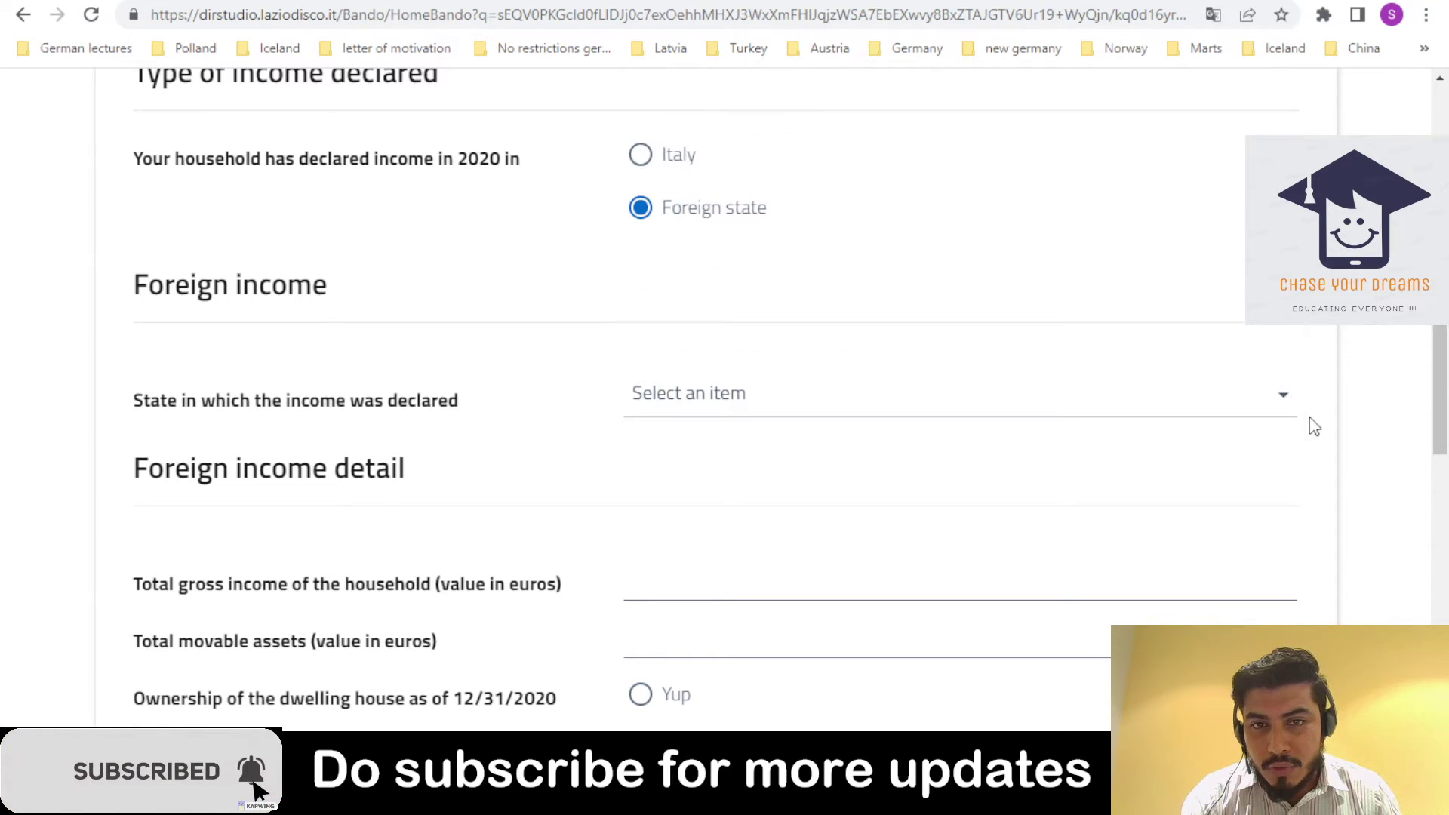
{"action": "left_click", "coordinate": [1169, 411]}
{"action": "left_click_drag", "start_coordinate": [1289, 128], "coordinate": [1291, 287]}
{"action": "left_click_drag", "start_coordinate": [1290, 238], "coordinate": [1300, 361]}
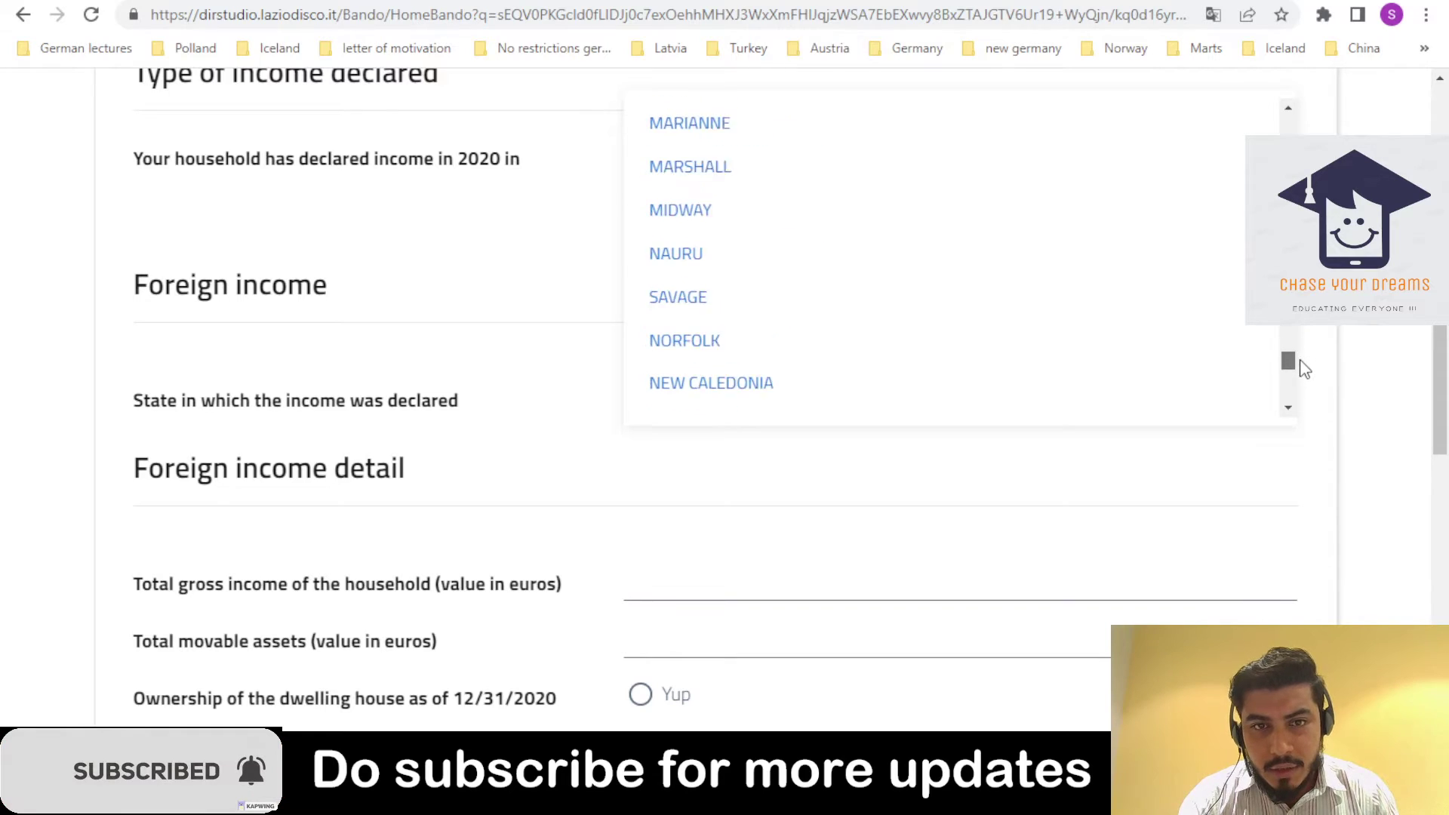
{"action": "left_click_drag", "start_coordinate": [1304, 374], "coordinate": [1288, 411]}
{"action": "left_click", "coordinate": [1288, 409]}
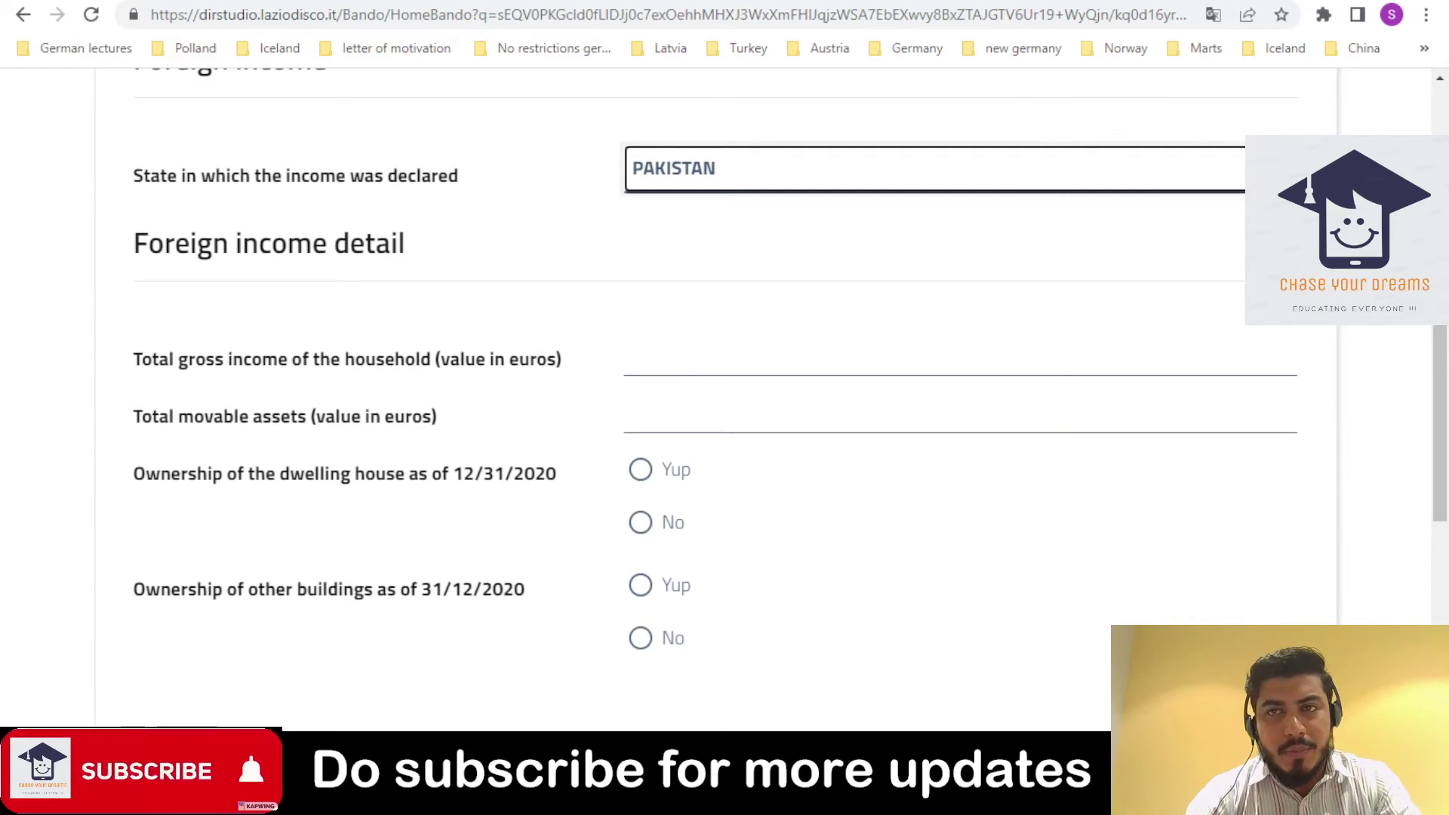
{"action": "key", "text": "ctrl+t"}
- Search Google for 'euro to pkr' to get the rate of 1 euro = 223.66 rupees
{"action": "type", "text": "euro to"}
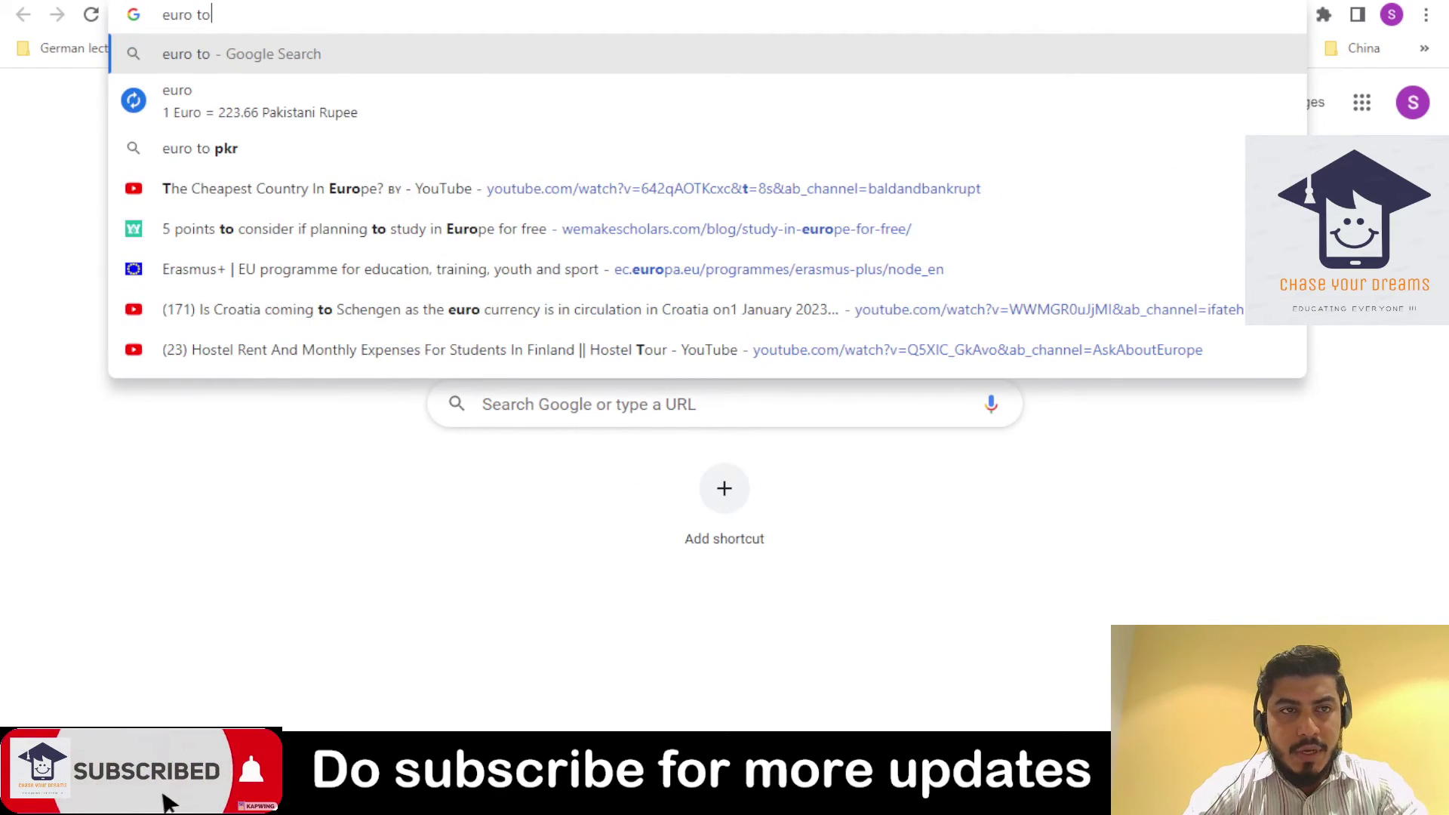
{"action": "key", "text": "Down"}
{"action": "key", "text": "Return"}
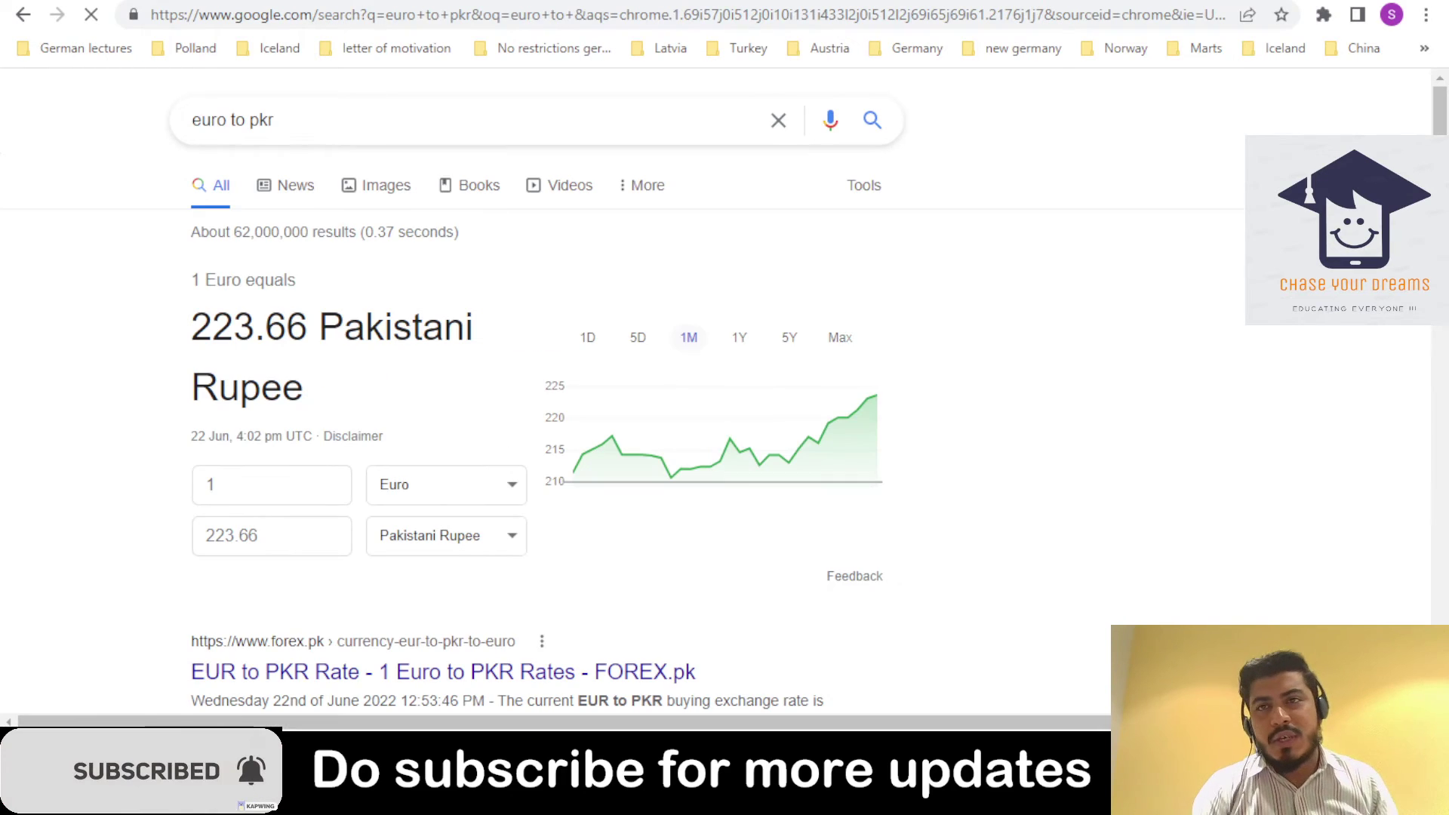
{"action": "key", "text": "ctrl+shift+Tab"}
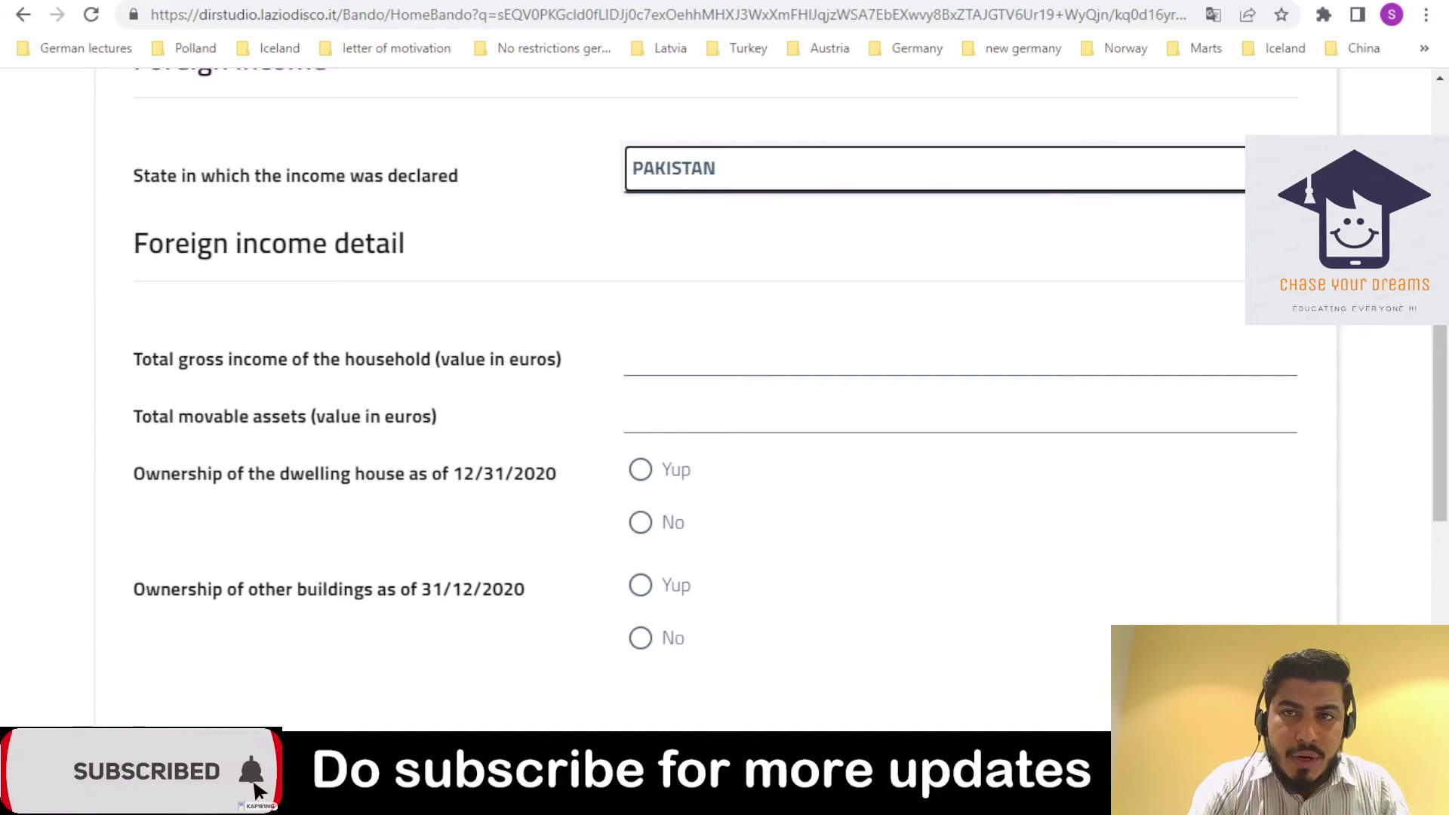
{"action": "key", "text": "ctrl+Tab"}
{"action": "left_click", "coordinate": [301, 501]}
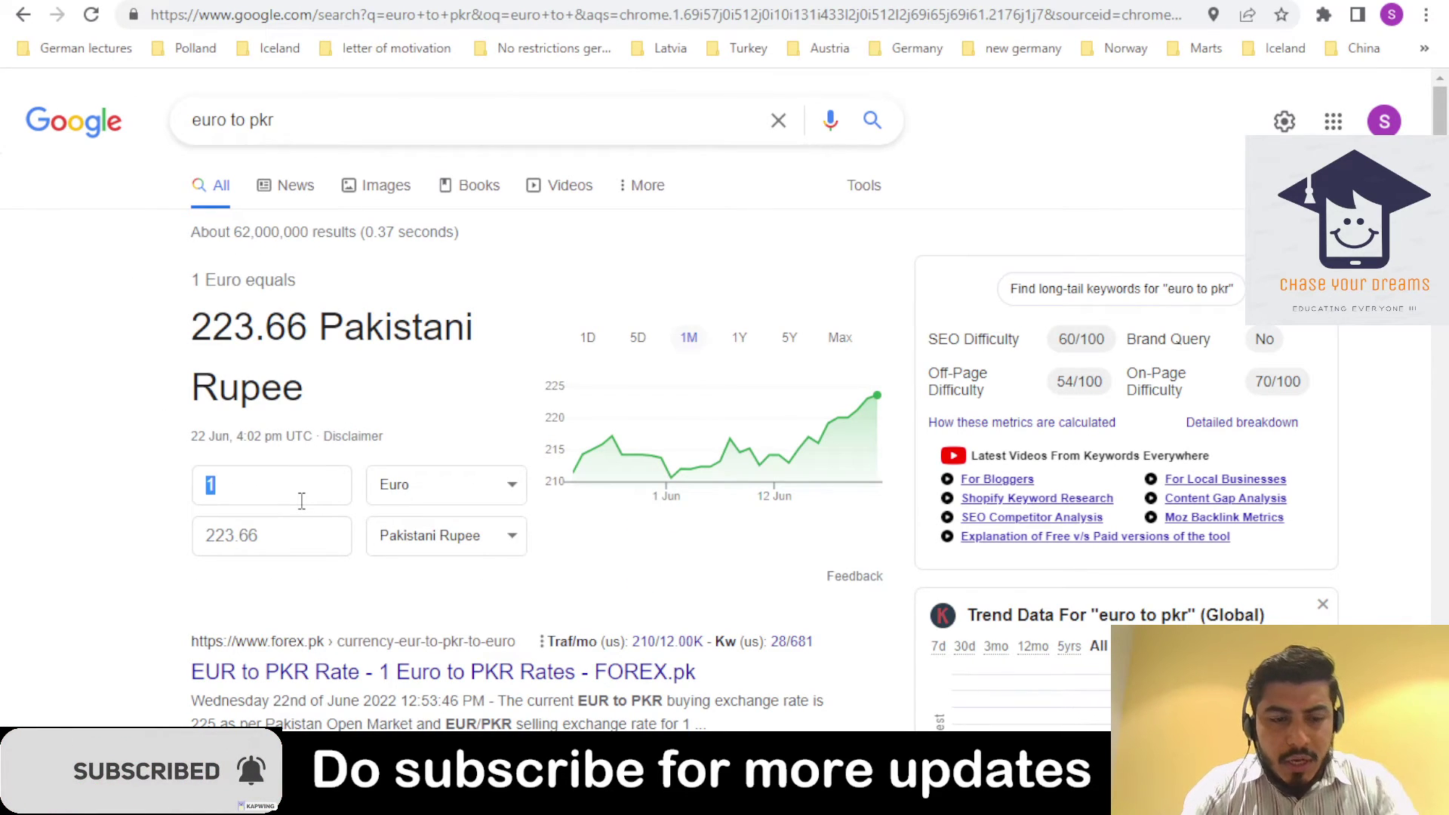